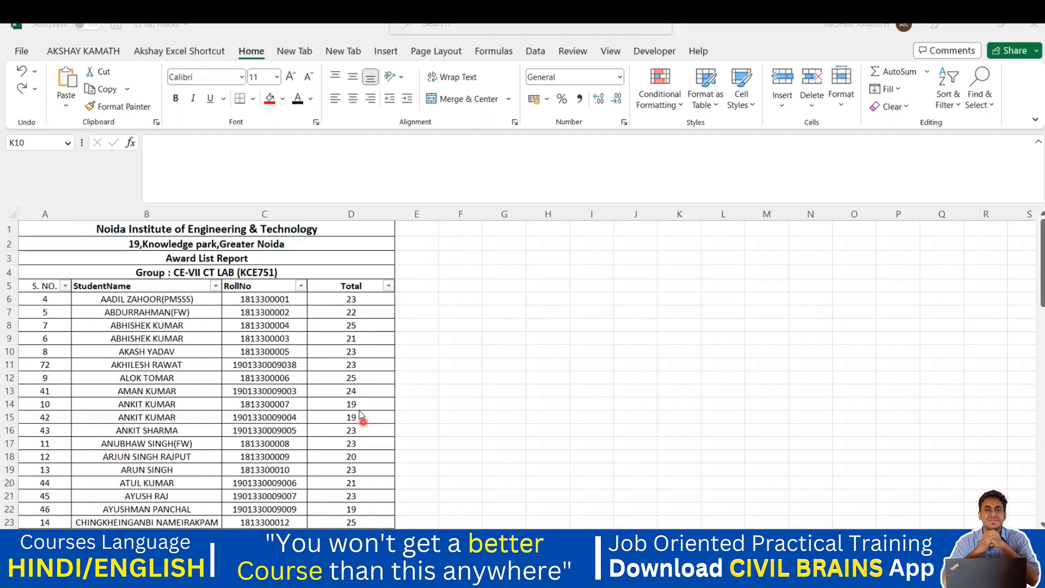
# Look through the award list, checking the student rows and their Total marks
pyautogui.scroll(-2, 161, 413)
pyautogui.scroll(-4, 161, 413)
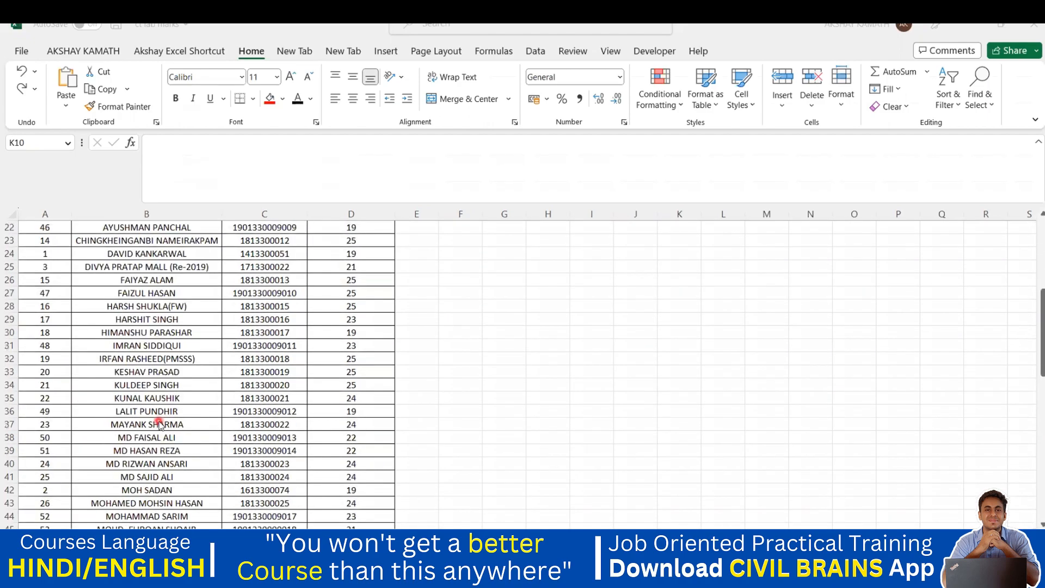
pyautogui.scroll(6, 299, 425)
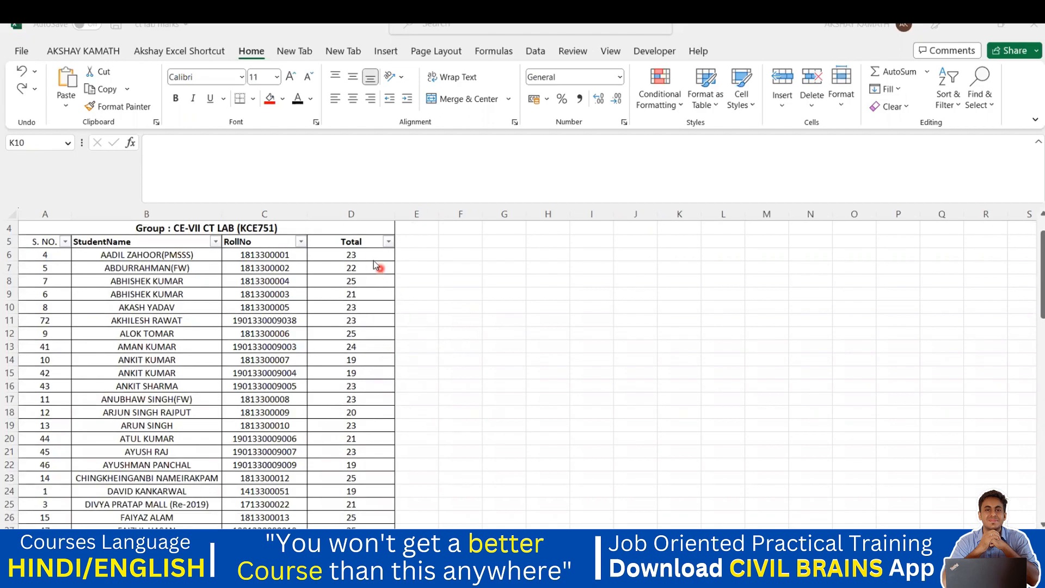
pyautogui.scroll(-4, 371, 361)
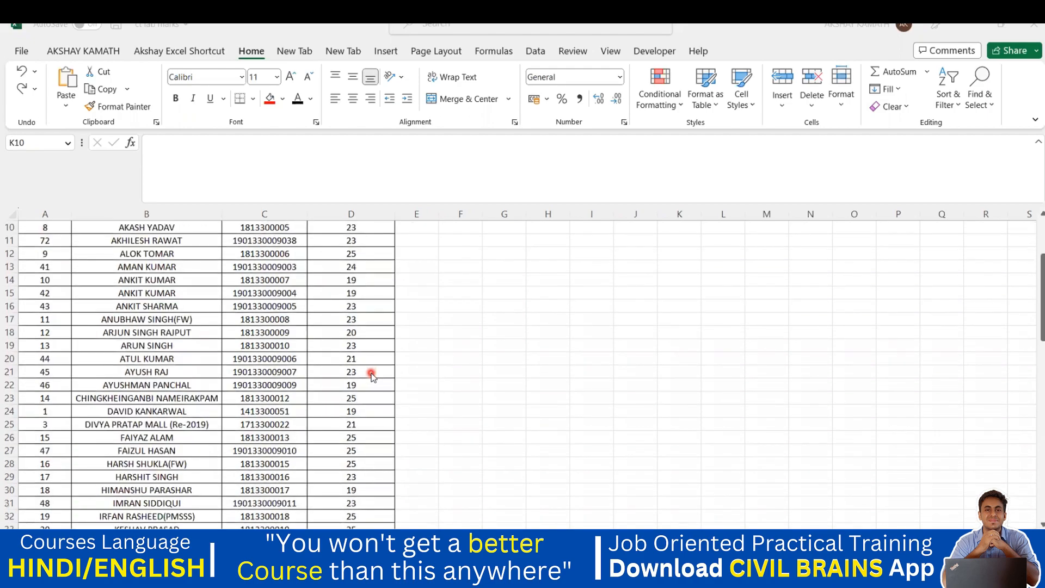
pyautogui.scroll(5, 369, 332)
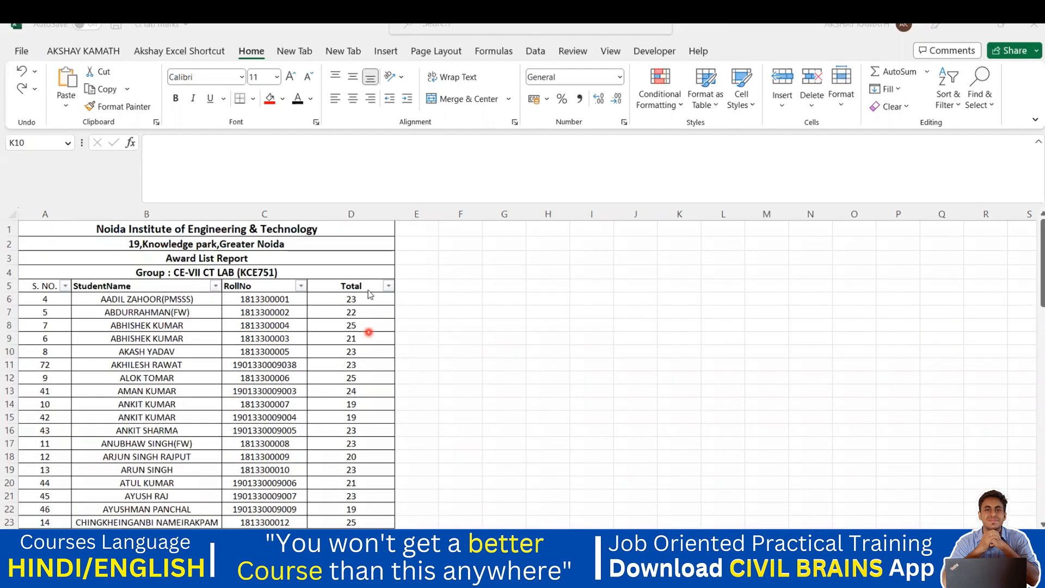
pyautogui.scroll(-15, 362, 438)
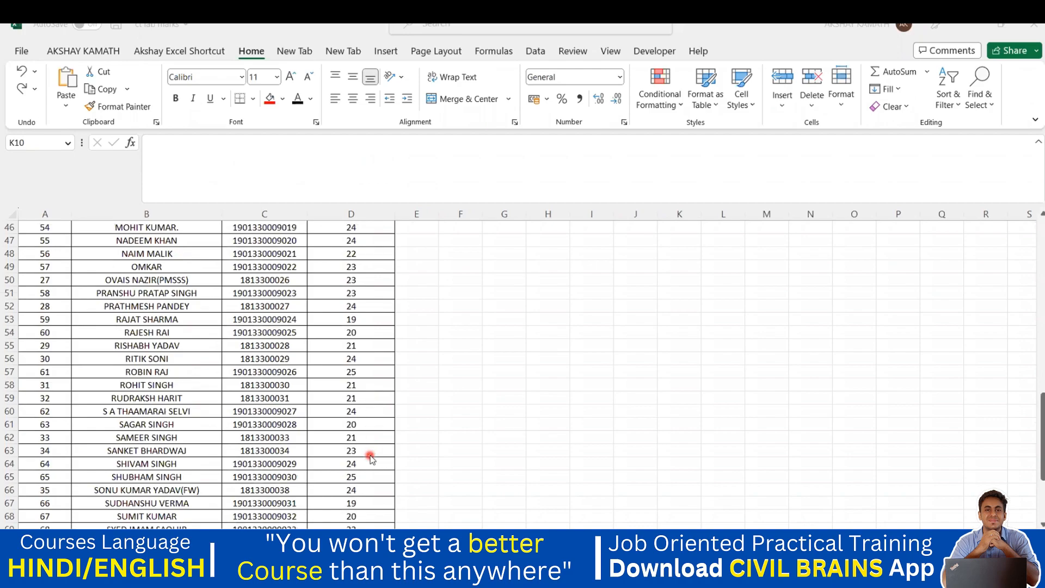
pyautogui.scroll(15, 370, 457)
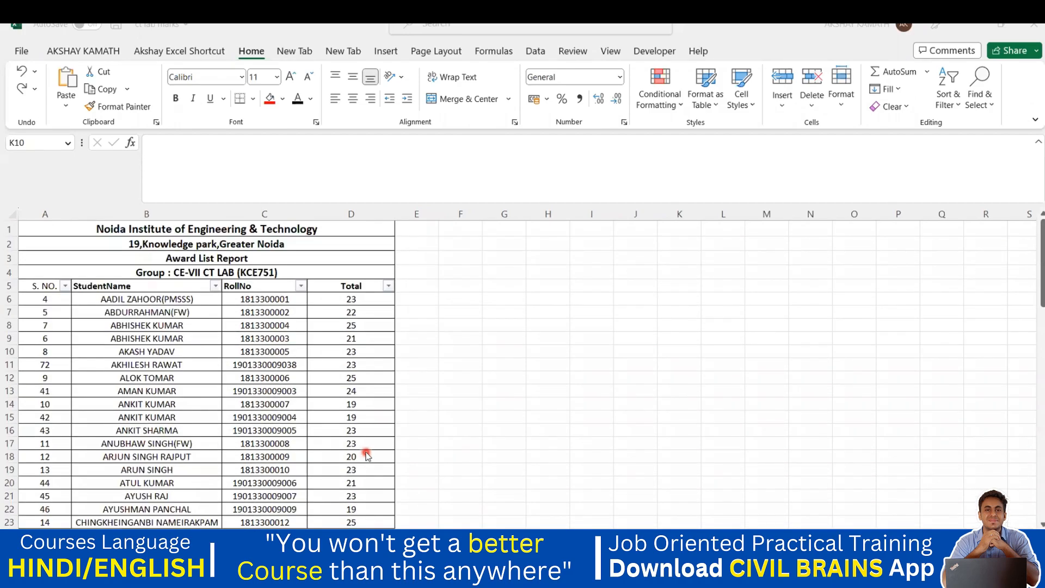
# Set up a Greater Than highlight rule on the Total marks in D6:D77 with a threshold of 20
pyautogui.click(419, 342)
pyautogui.moveTo(372, 299); pyautogui.dragTo(355, 503)
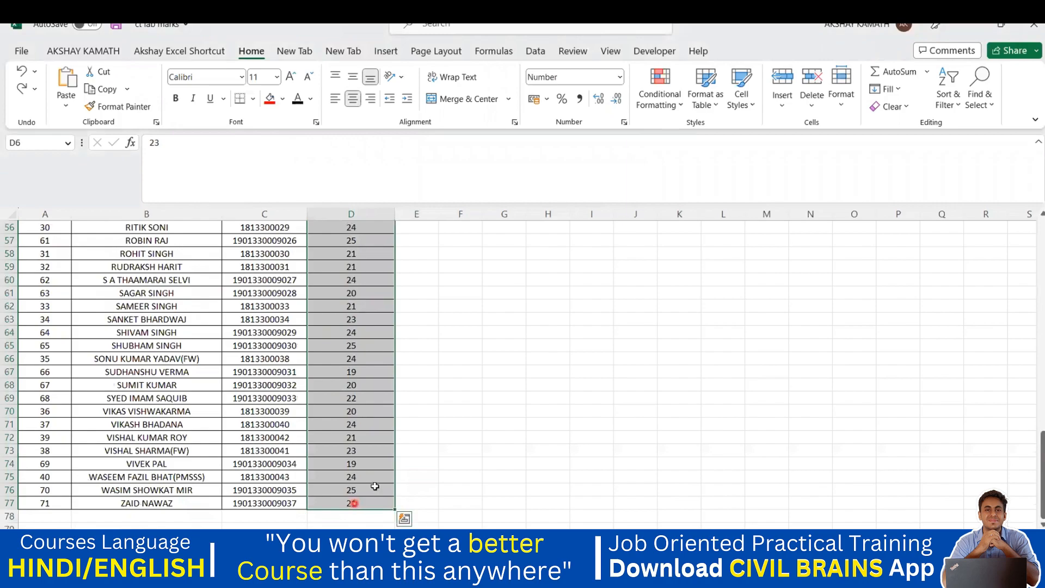
pyautogui.click(656, 96)
pyautogui.moveTo(714, 136)
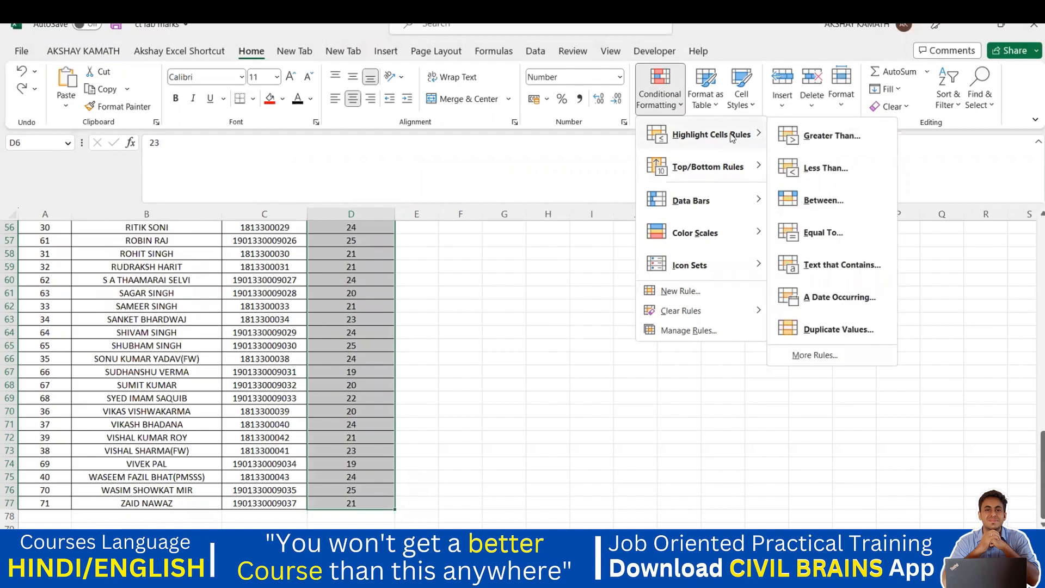
pyautogui.click(831, 137)
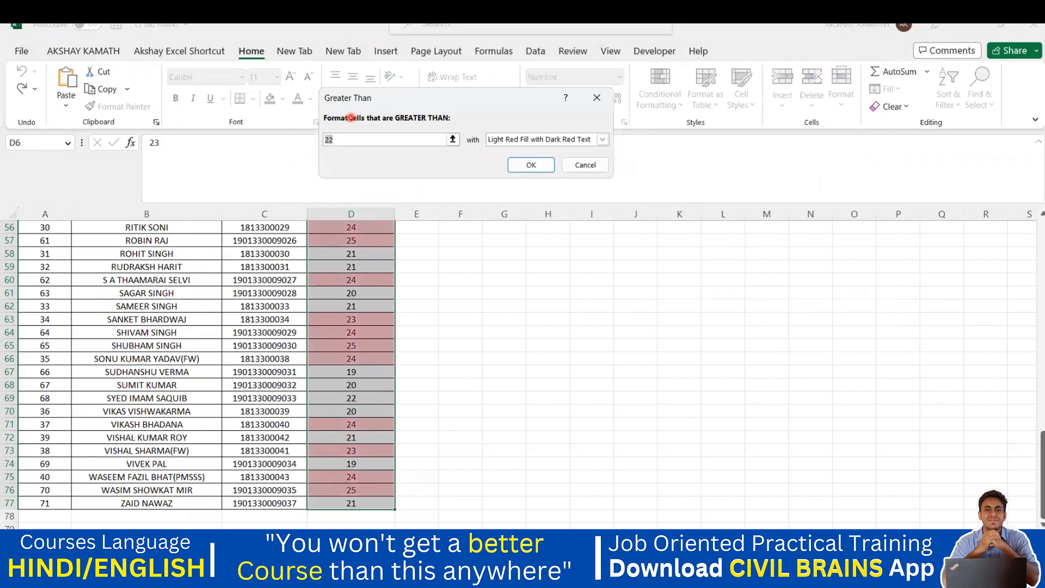
pyautogui.click(396, 141)
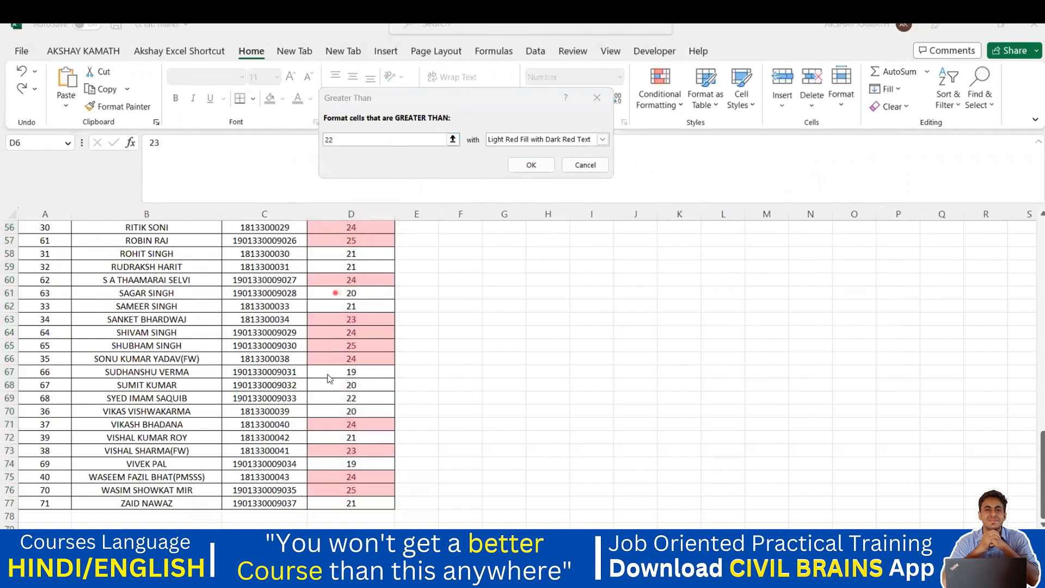
pyautogui.click(366, 141)
pyautogui.press('BackSpace')
pyautogui.press('BackSpace')
pyautogui.write('20')
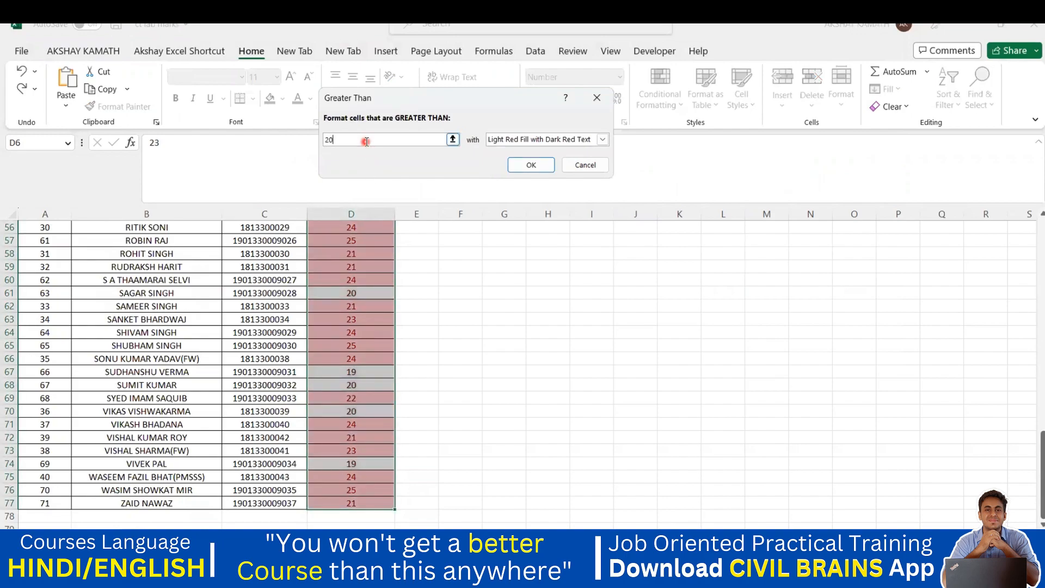
# Choose Yellow Fill with Dark Yellow Text as the Greater Than rule's format and apply the rule
pyautogui.click(331, 140)
pyautogui.click(513, 142)
pyautogui.click(569, 139)
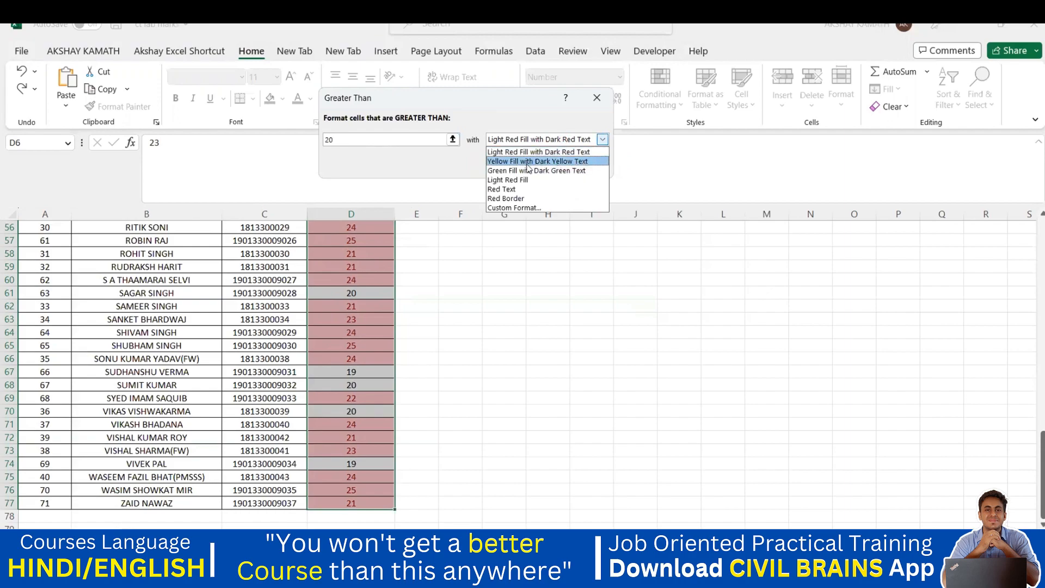
pyautogui.click(567, 161)
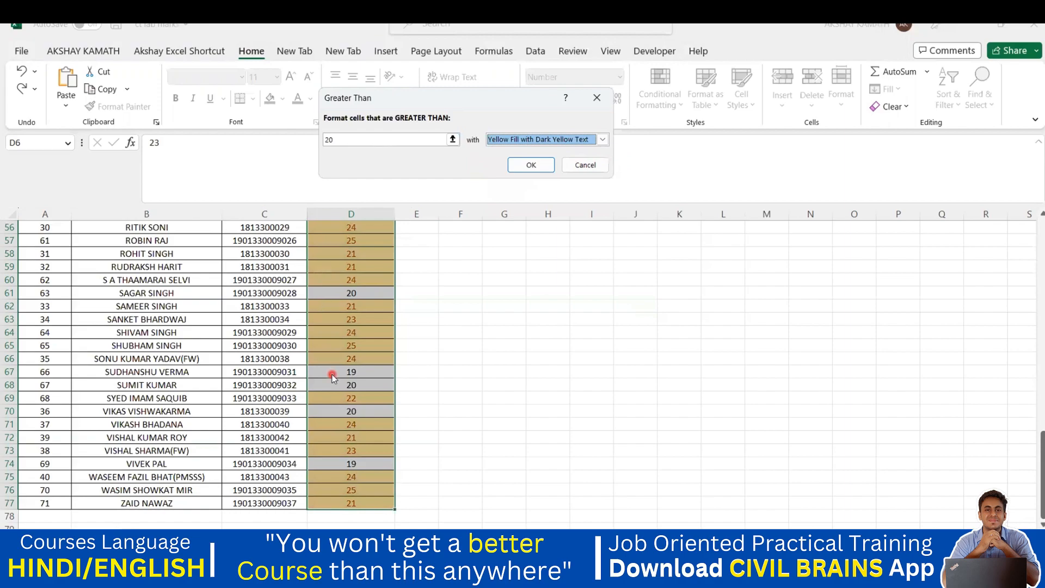
pyautogui.click(603, 140)
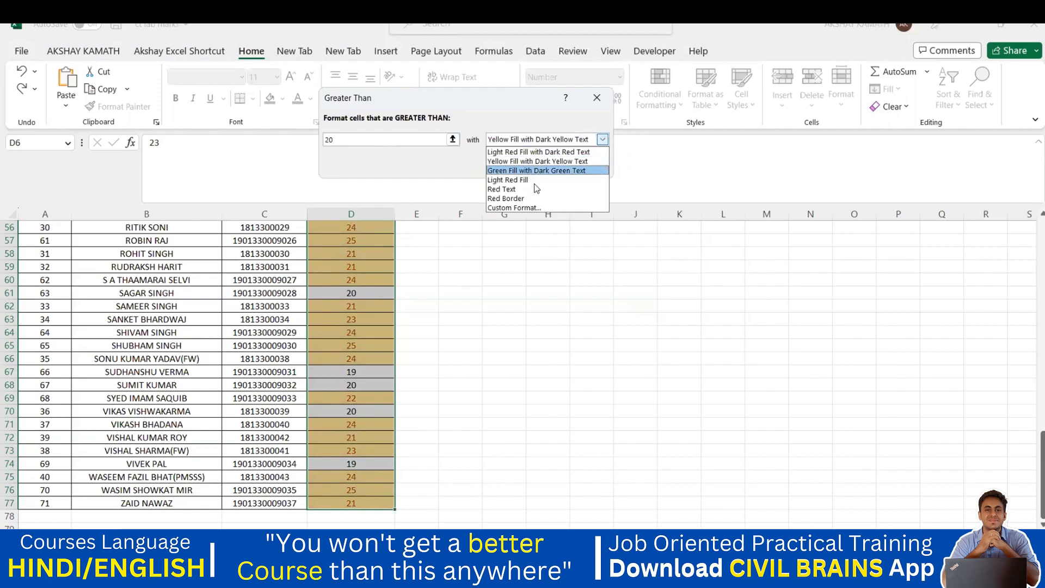
pyautogui.click(532, 189)
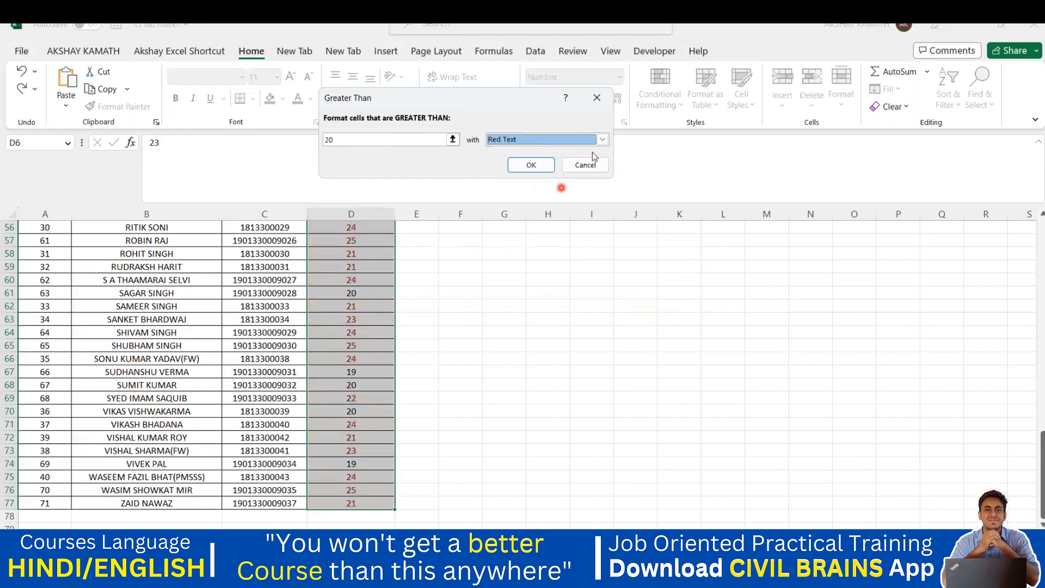
pyautogui.click(601, 141)
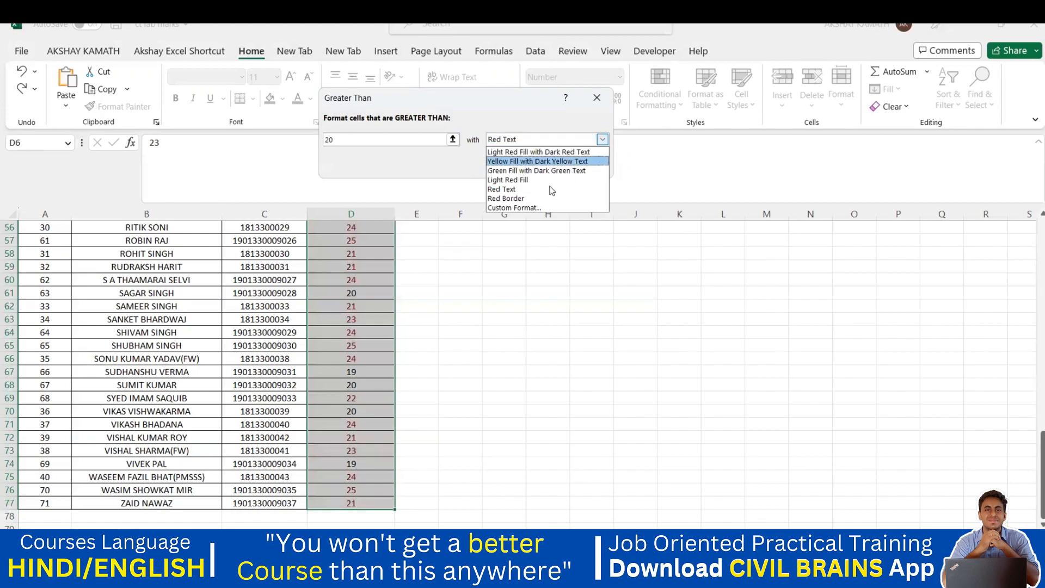
pyautogui.click(521, 163)
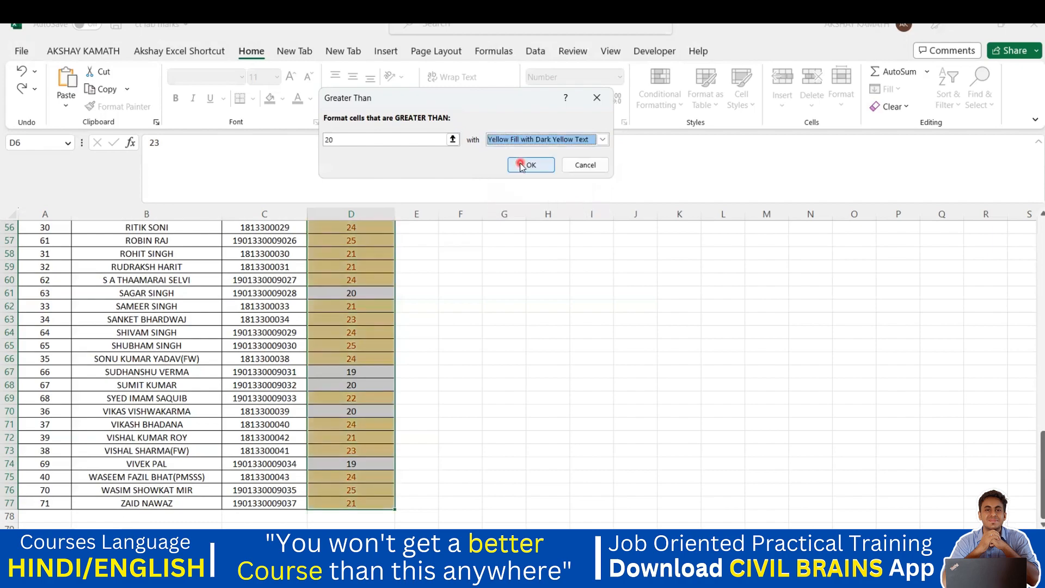
pyautogui.click(524, 169)
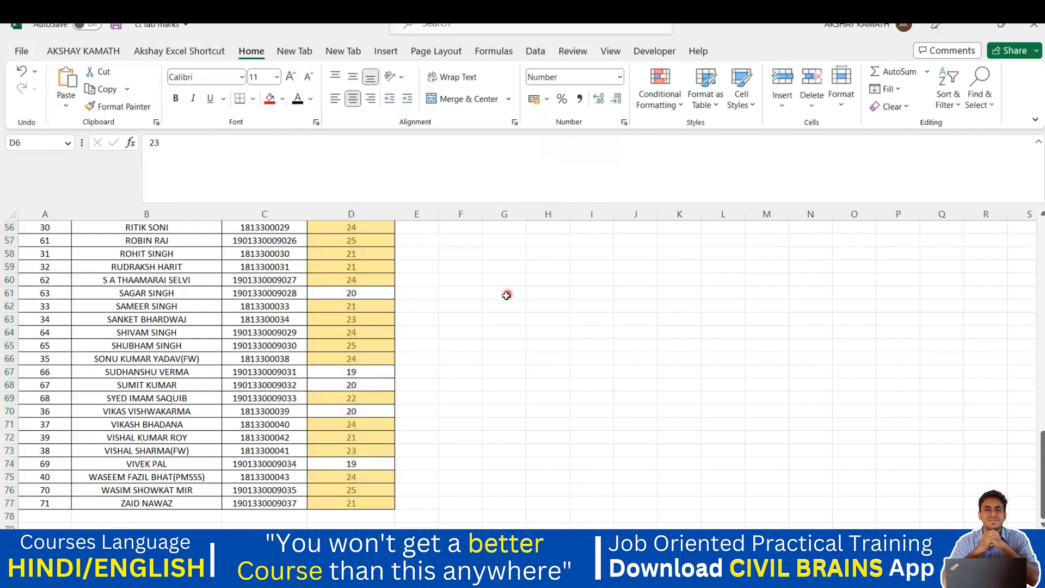
# Review which marks in the Total column are highlighted, from the first student row to the last
pyautogui.scroll(11, 444, 390)
pyautogui.scroll(4, 461, 367)
pyautogui.click(474, 356)
pyautogui.scroll(4, 473, 357)
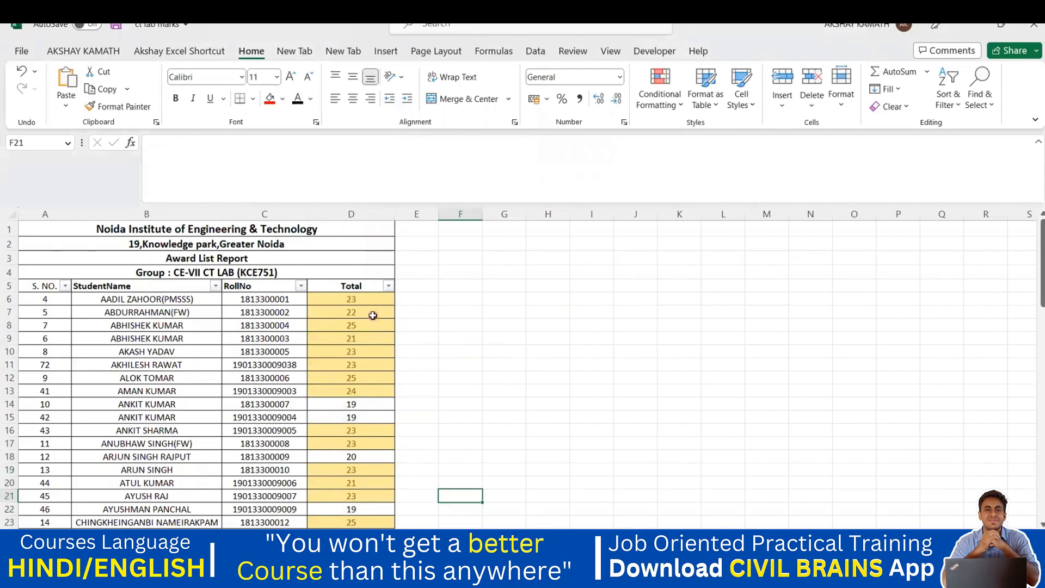
pyautogui.scroll(-6, 362, 327)
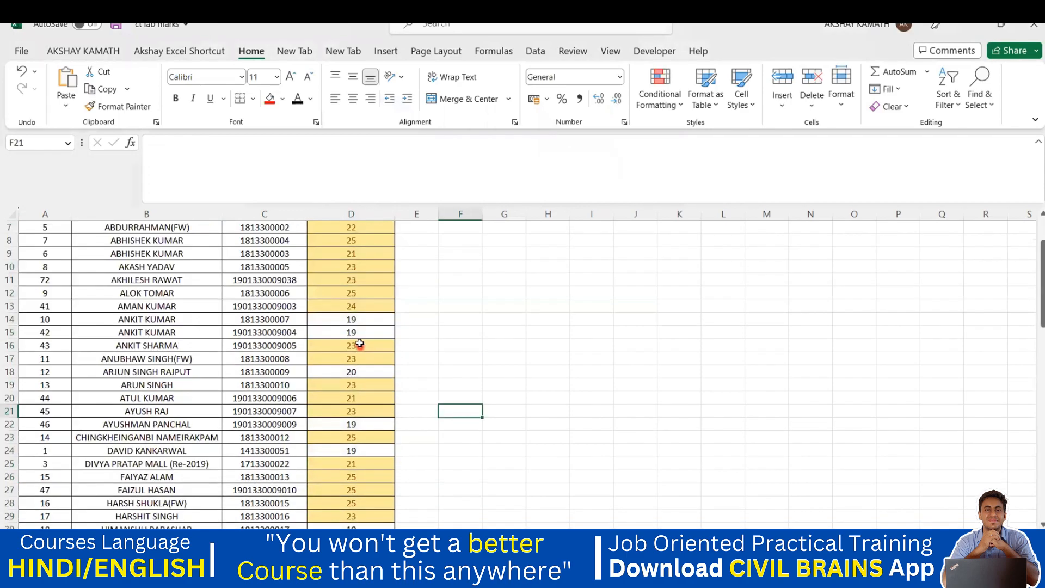
pyautogui.scroll(-11, 362, 322)
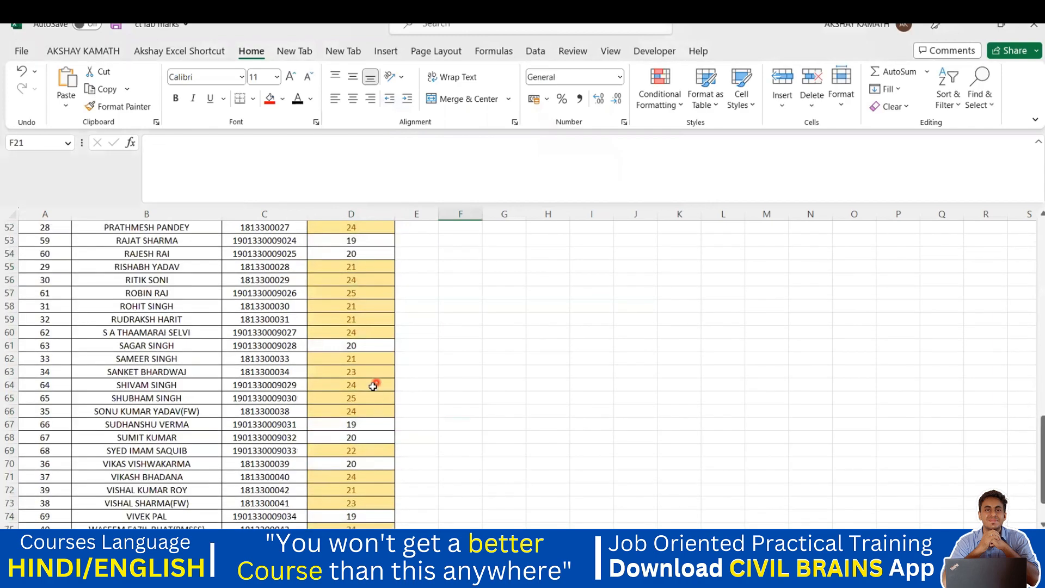
pyautogui.scroll(-2, 373, 386)
pyautogui.scroll(19, 371, 457)
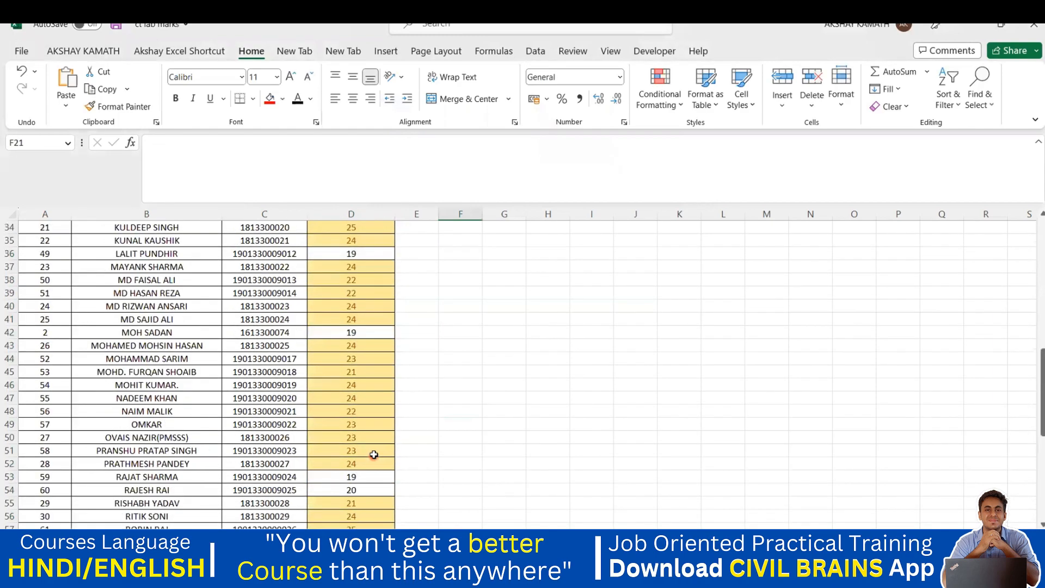
# Apply a Less Than 22 highlight rule to the Total marks in D6:D77, using Green Fill with Dark Green Text
pyautogui.moveTo(376, 298); pyautogui.dragTo(364, 489)
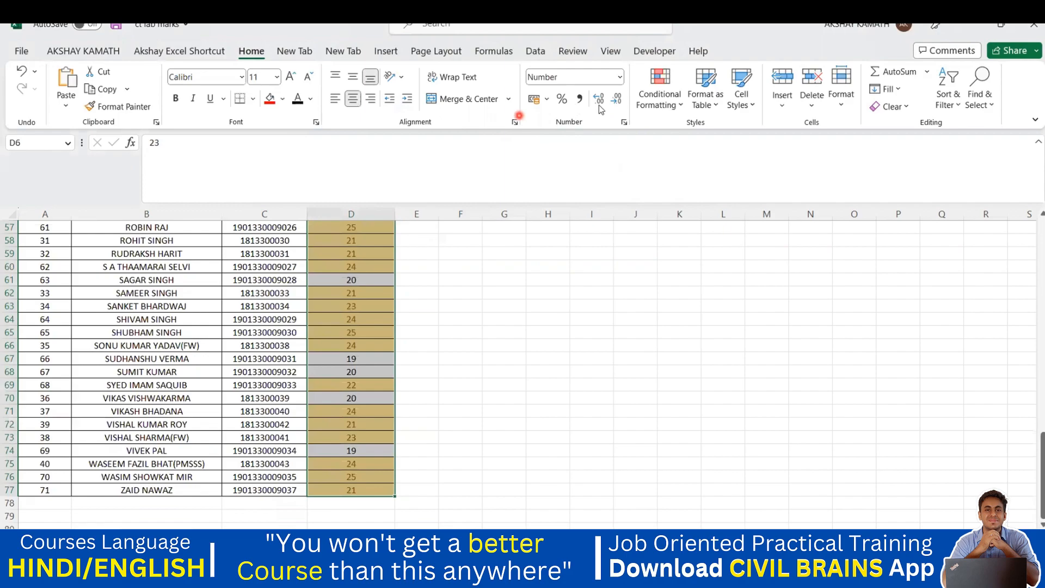
pyautogui.click(653, 90)
pyautogui.moveTo(722, 131)
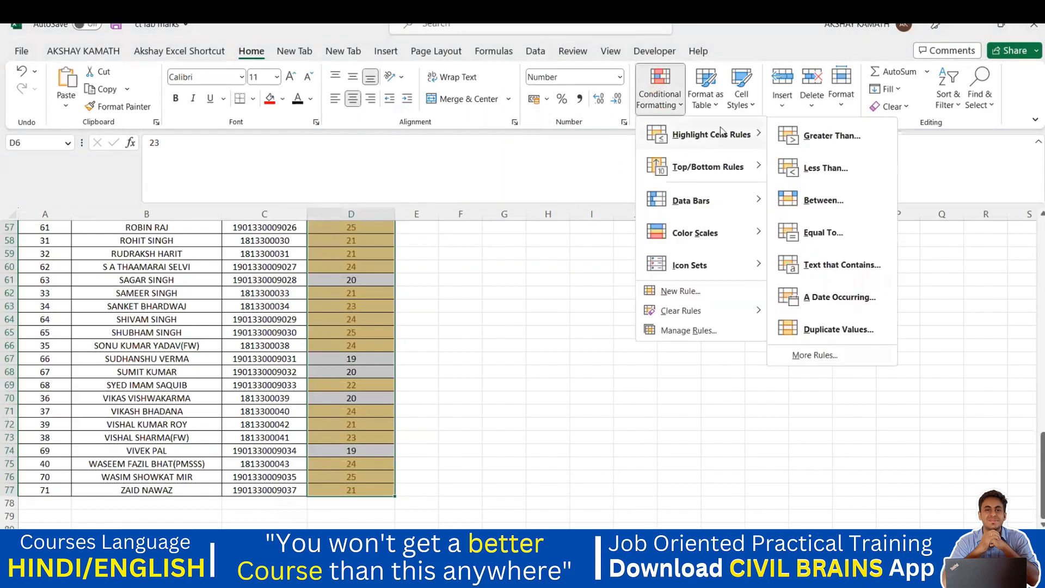
pyautogui.click(824, 169)
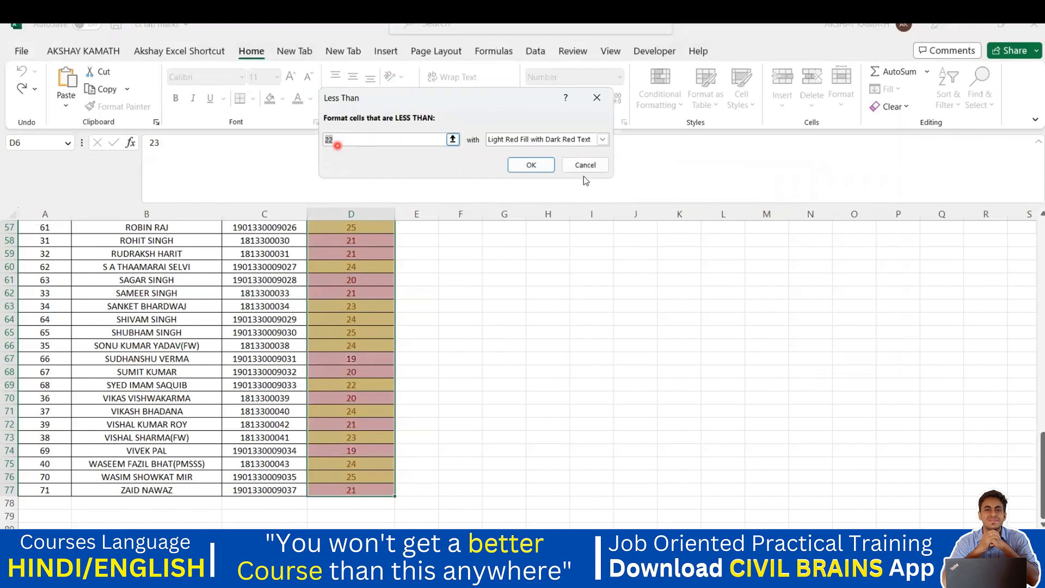
pyautogui.click(602, 140)
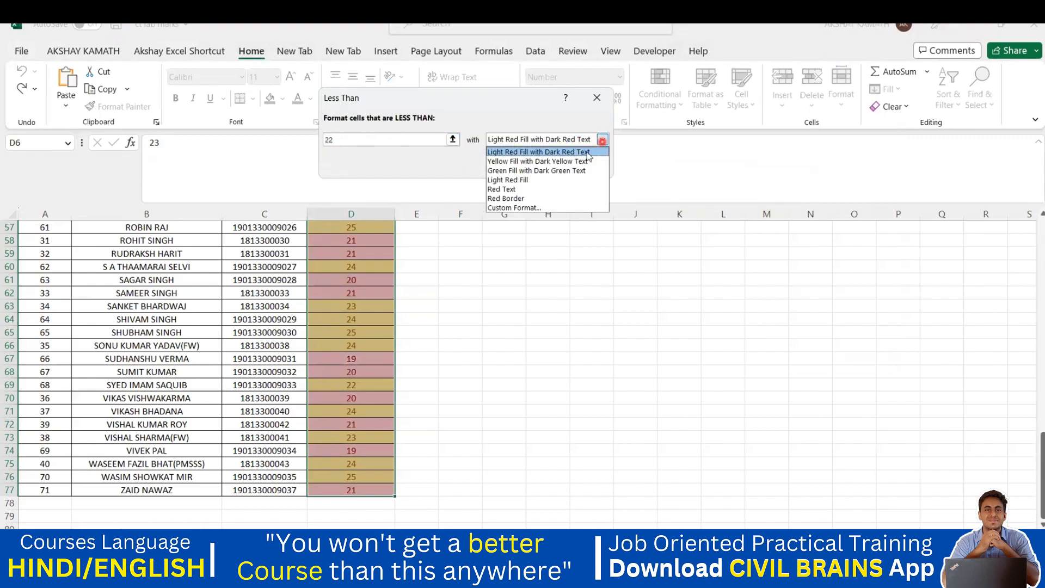
pyautogui.click(534, 171)
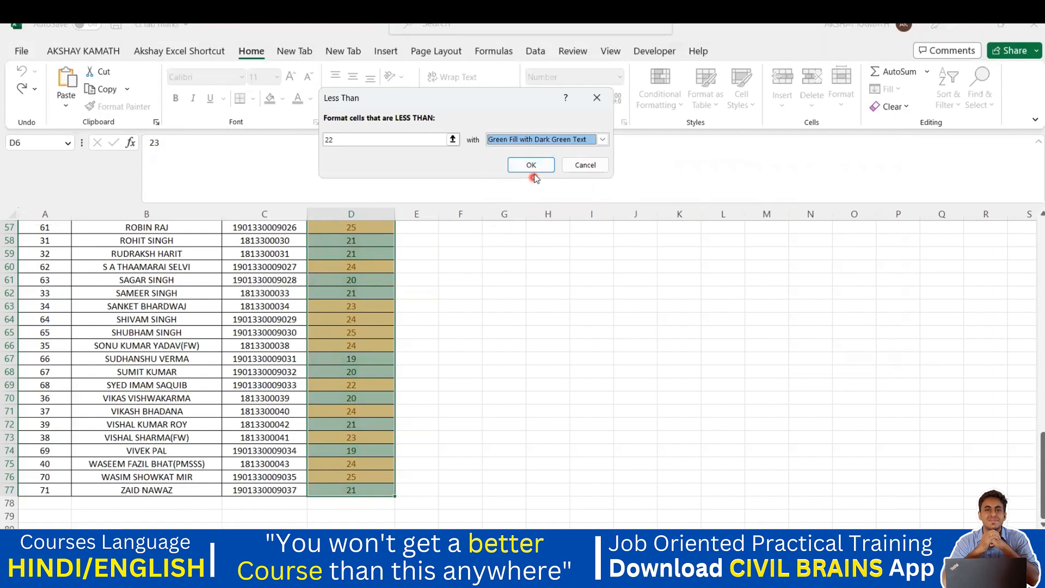
pyautogui.click(530, 164)
pyautogui.click(491, 318)
# Check the two-colour highlighting in the Total column, and undo both the Less Than and Greater Than rules
pyautogui.scroll(2, 491, 317)
pyautogui.scroll(17, 491, 318)
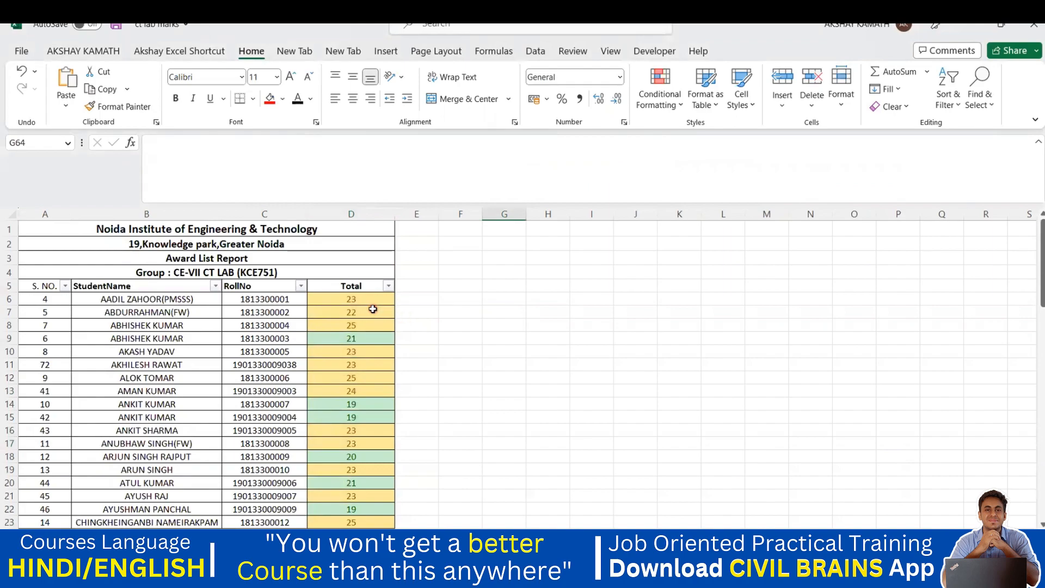
pyautogui.scroll(-2, 373, 309)
pyautogui.scroll(2, 362, 251)
pyautogui.hotkey('ctrl', 'z')
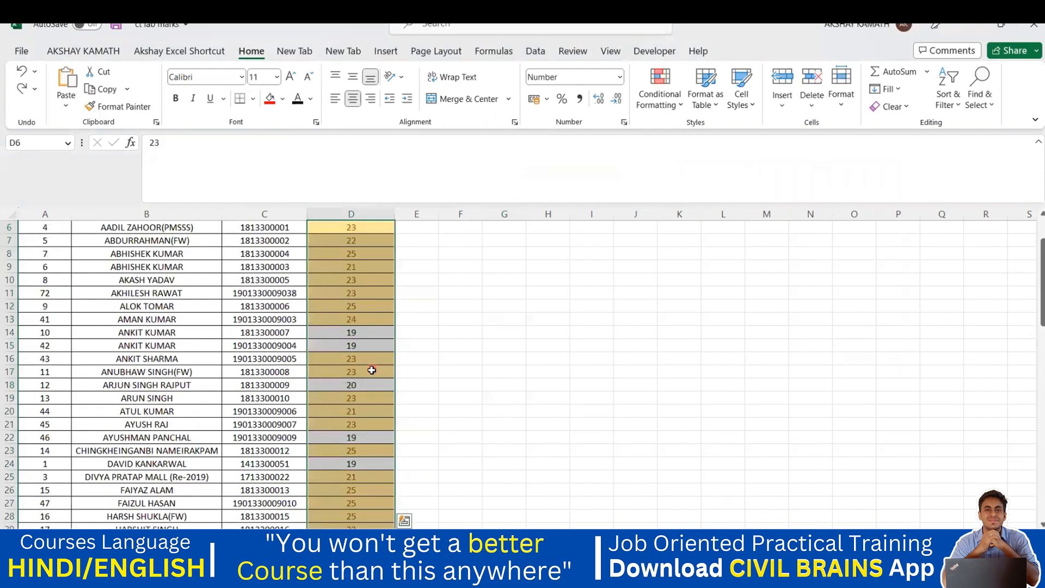
pyautogui.scroll(2, 462, 408)
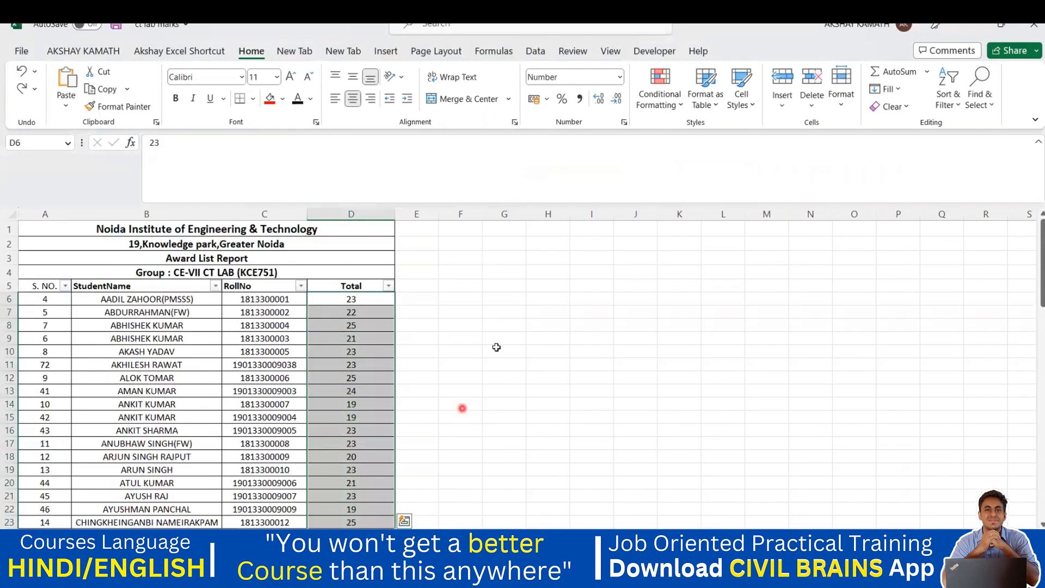
# Start a new conditional formatting rule for the Total marks with the type "Format only cells that contain"
pyautogui.click(656, 104)
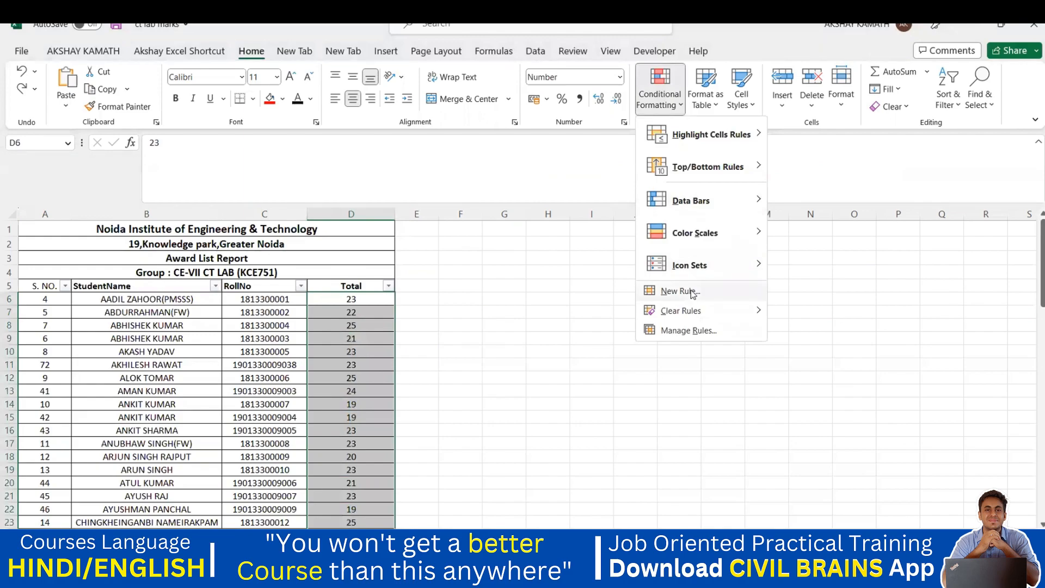
pyautogui.click(692, 293)
pyautogui.click(574, 54)
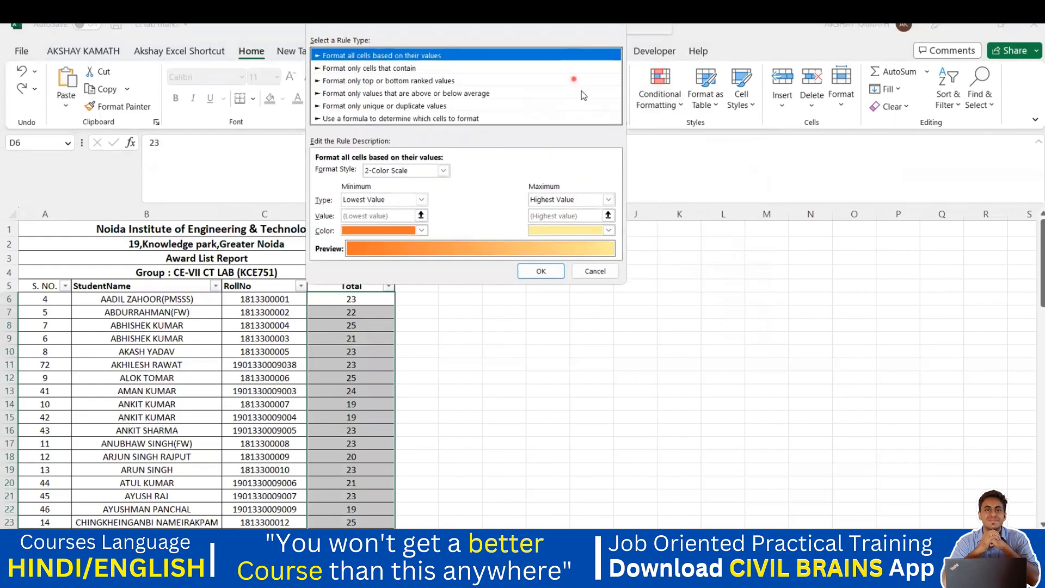
pyautogui.click(368, 127)
pyautogui.click(374, 119)
pyautogui.click(360, 69)
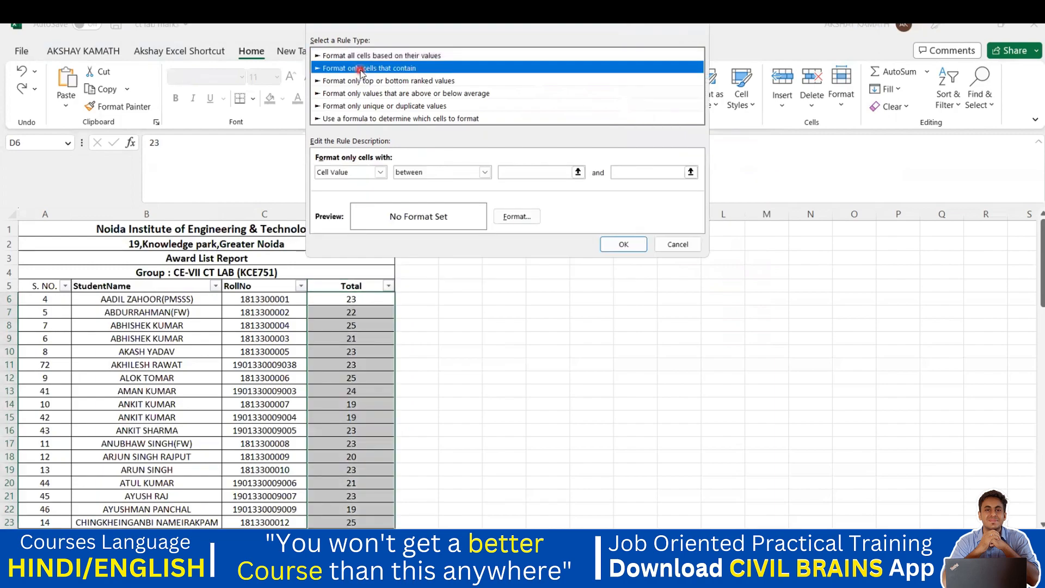
# Set the new rule's condition to cell values greater than or equal to 23
pyautogui.click(514, 177)
pyautogui.click(483, 172)
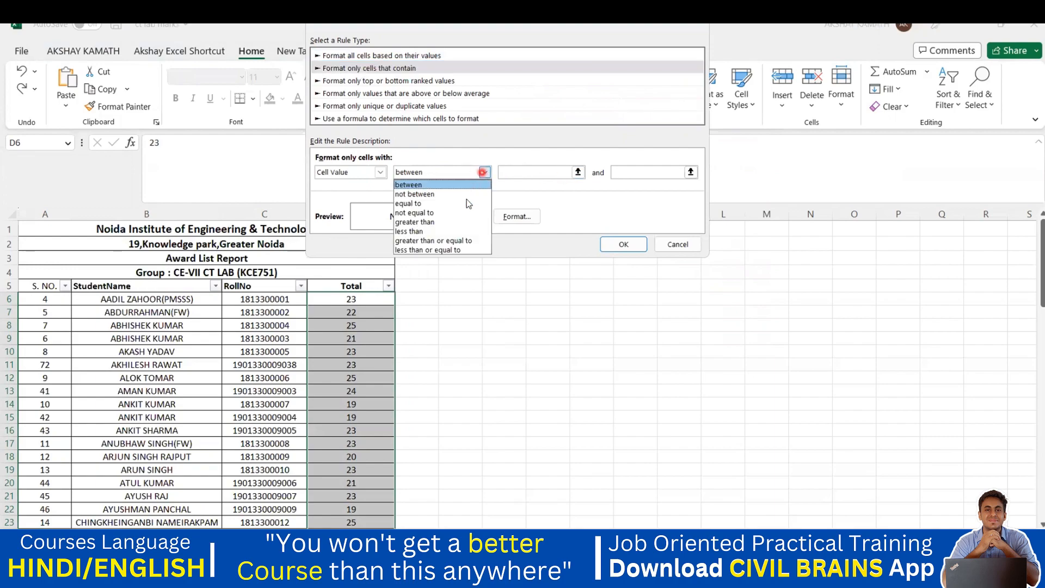
pyautogui.click(442, 243)
pyautogui.click(527, 174)
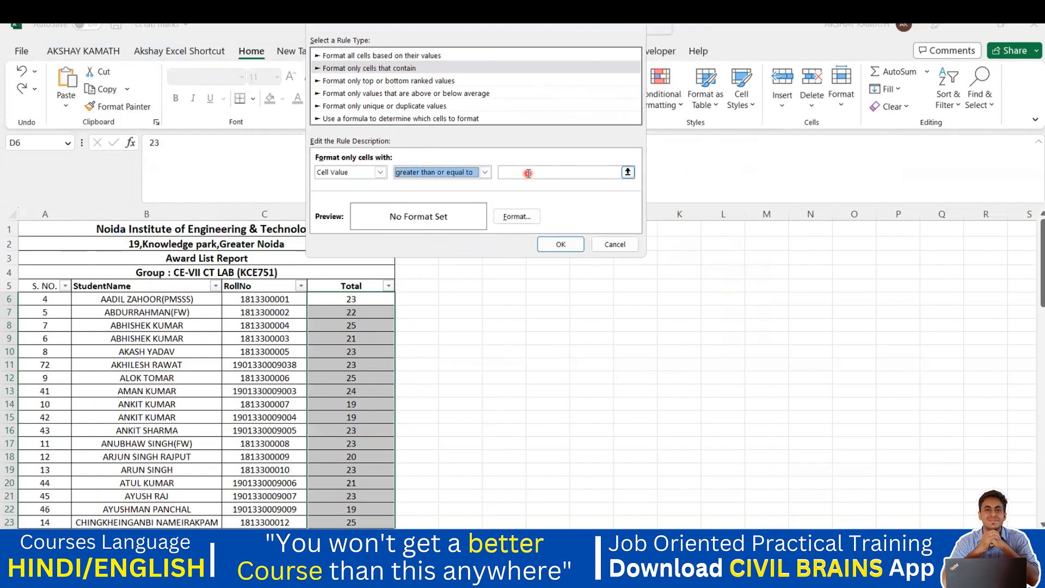
pyautogui.click(528, 173)
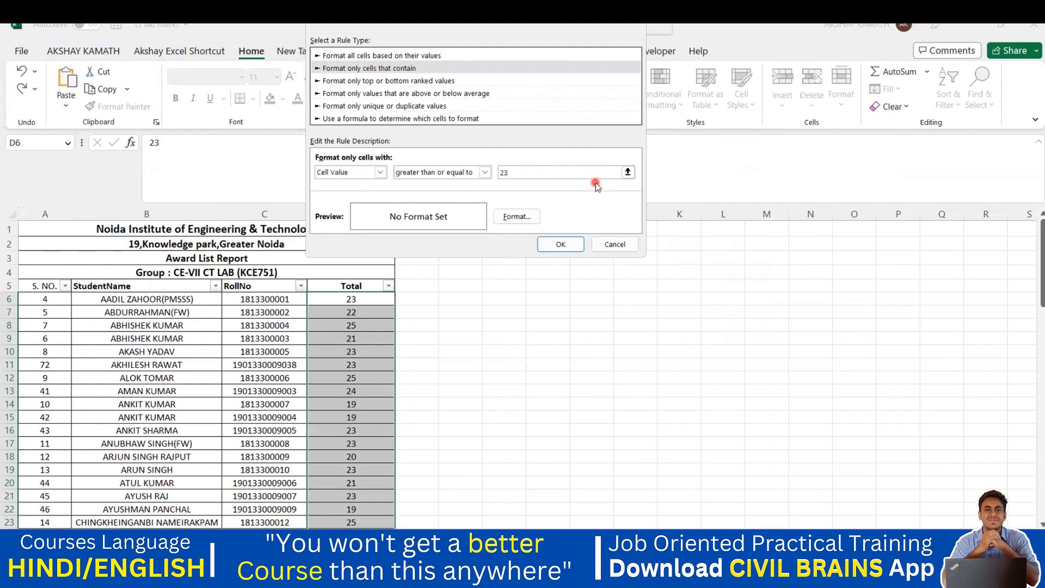
# Give the greater-than-or-equal rule a light green background fill and apply it to the Total marks
pyautogui.click(517, 217)
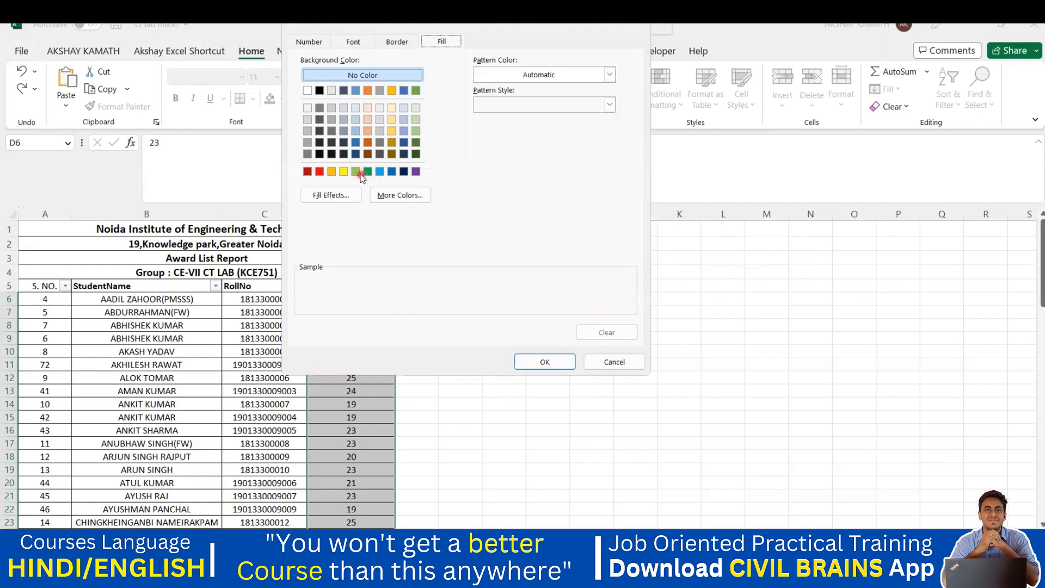
pyautogui.click(355, 171)
pyautogui.click(543, 368)
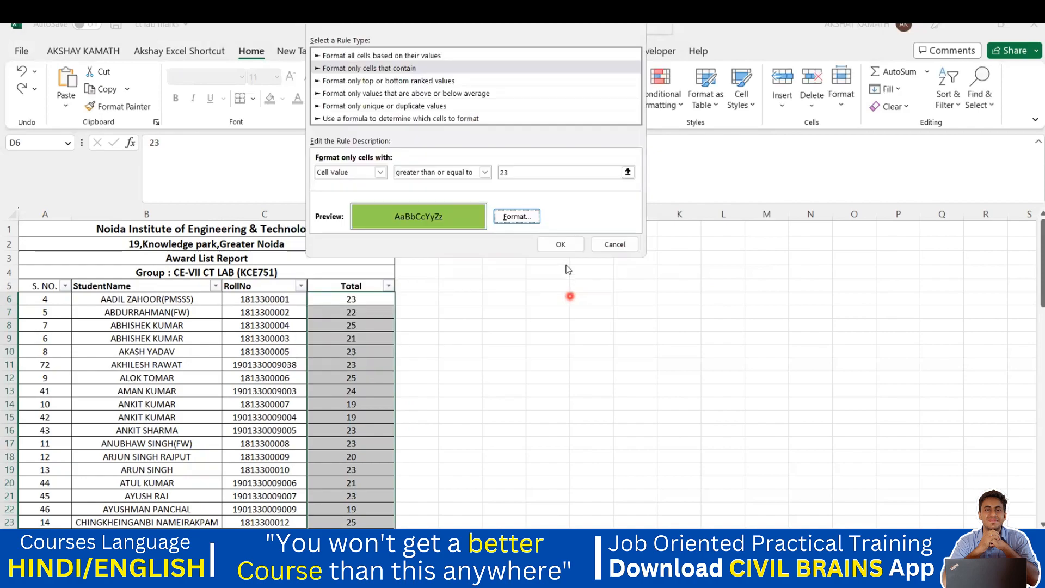
pyautogui.click(561, 245)
# Review which marks in the Total column have the green fill, down through the student rows
pyautogui.click(504, 337)
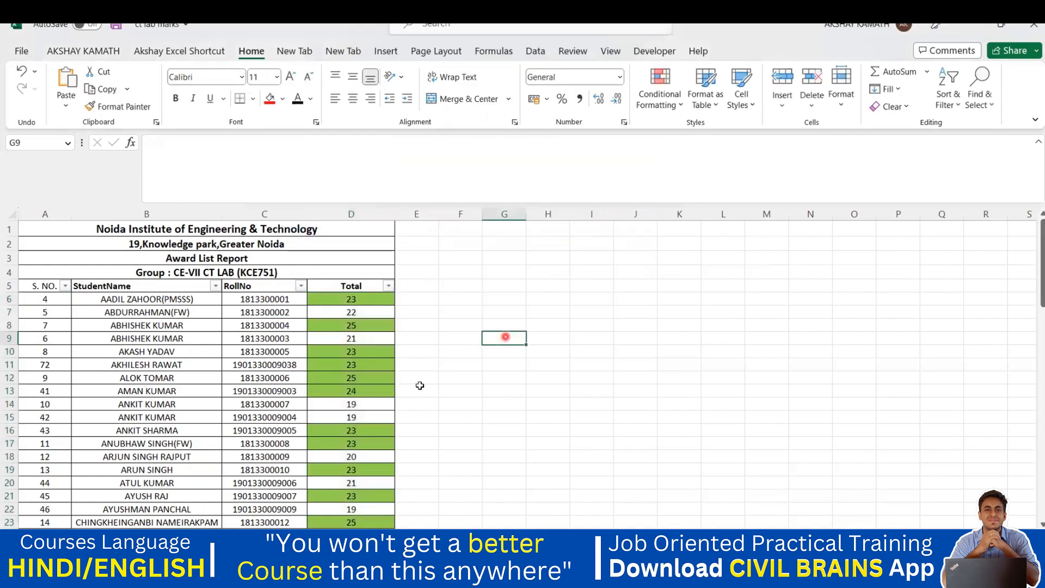
pyautogui.scroll(-2, 381, 332)
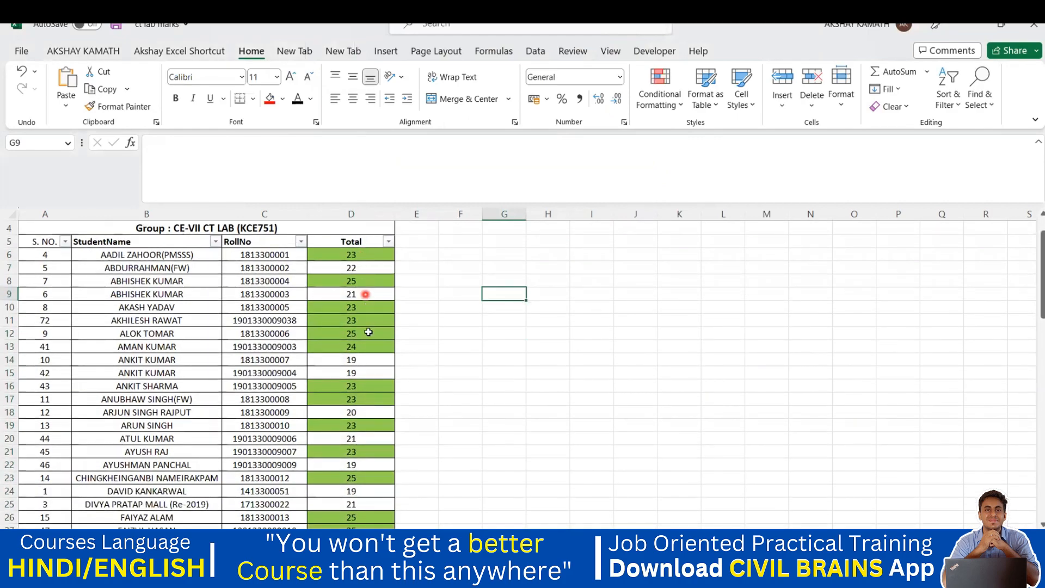
pyautogui.scroll(-8, 366, 397)
pyautogui.scroll(-13, 368, 430)
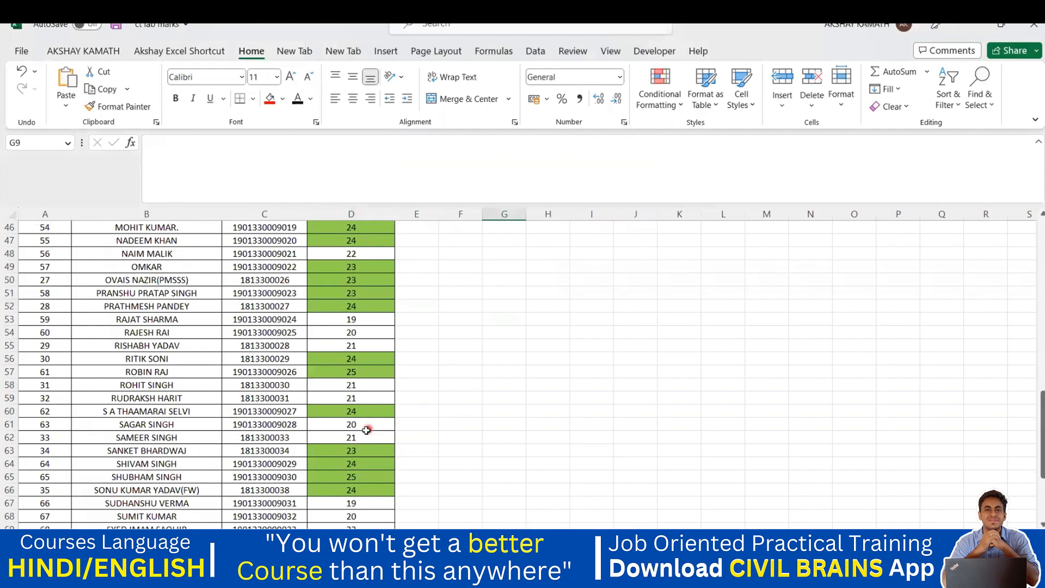
pyautogui.scroll(2, 370, 425)
pyautogui.scroll(20, 375, 416)
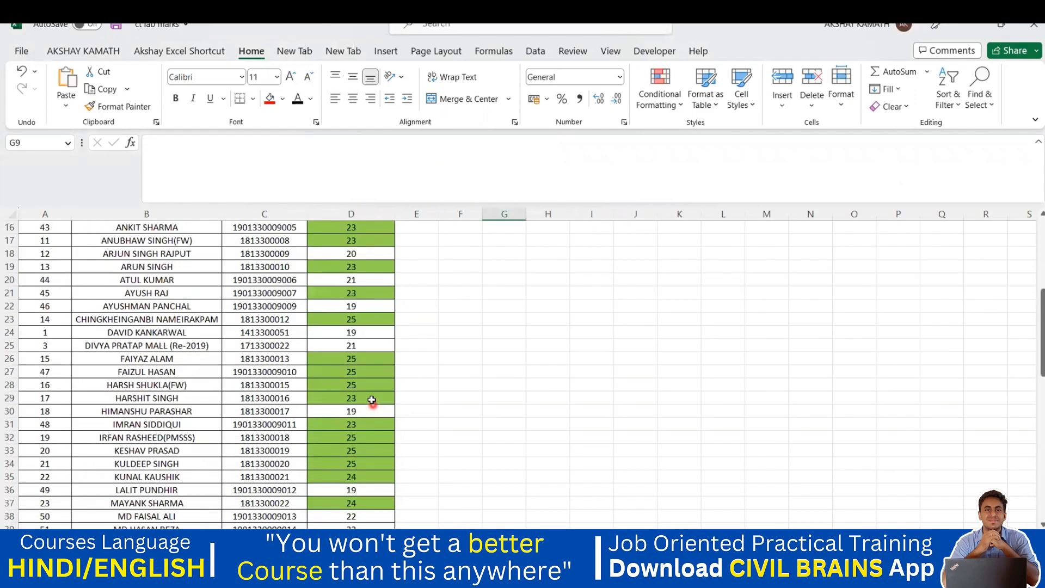
# Set up another "Format only cells that contain" rule for the Total marks in D6:D77, with cell value less than 23
pyautogui.moveTo(366, 298); pyautogui.dragTo(359, 488)
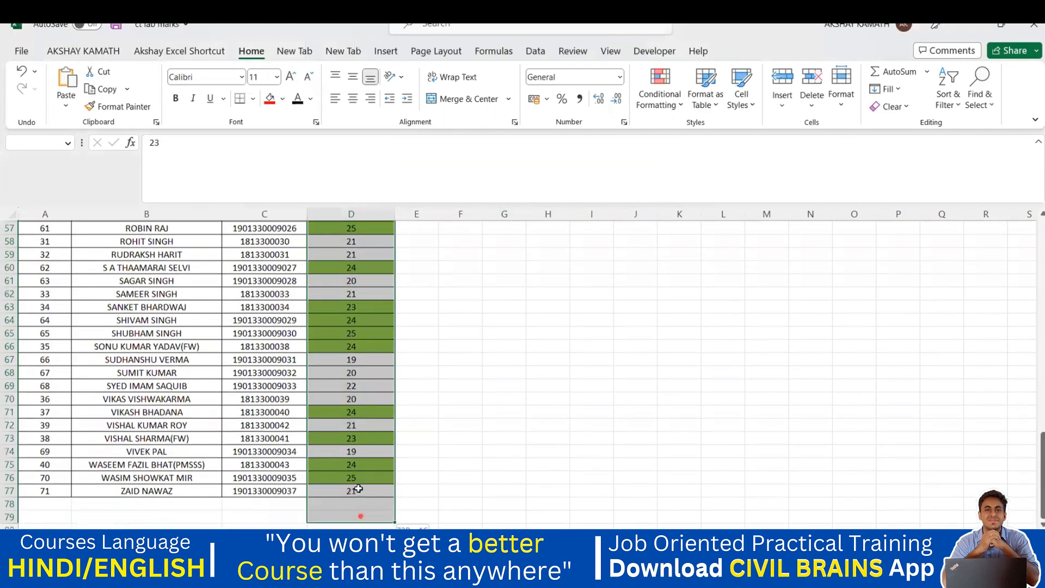
pyautogui.click(666, 88)
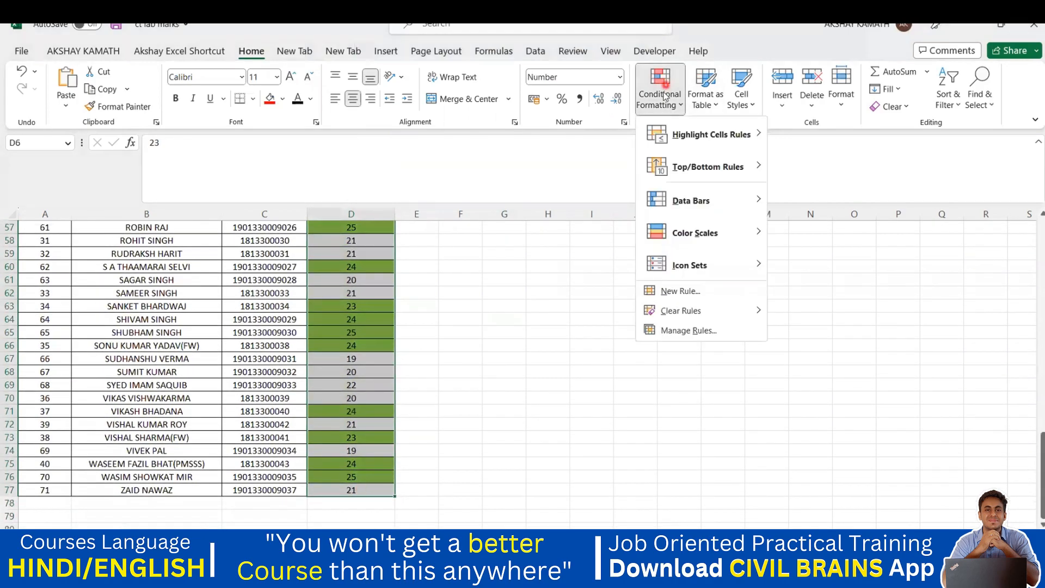
pyautogui.click(673, 296)
pyautogui.click(375, 68)
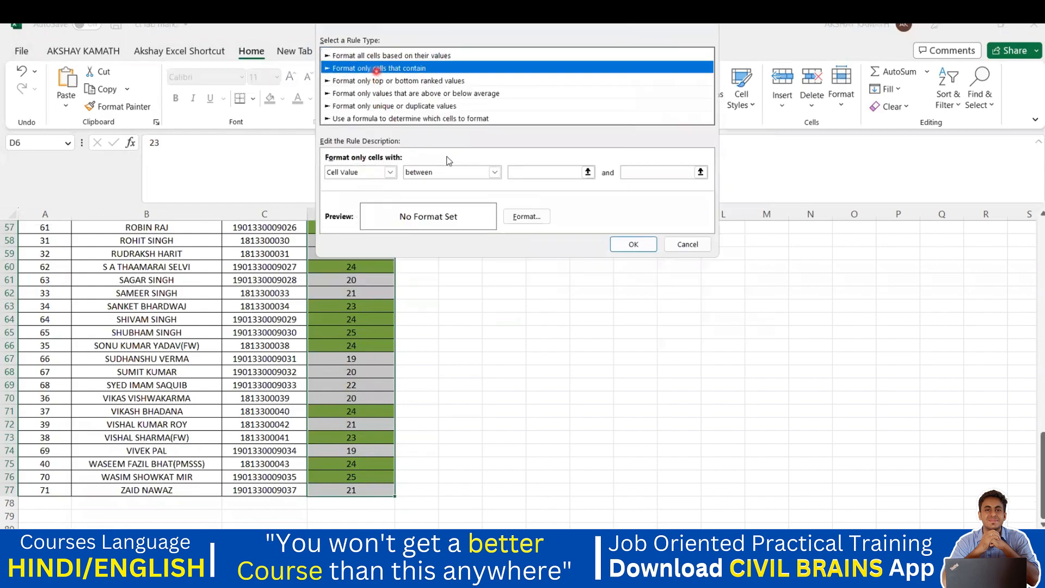
pyautogui.click(494, 173)
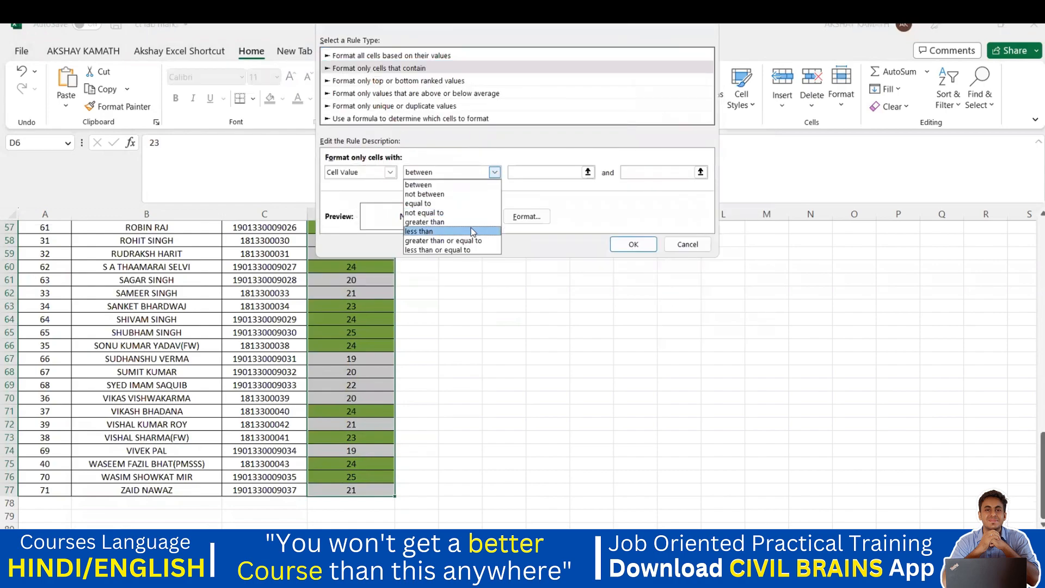
pyautogui.click(472, 232)
pyautogui.click(551, 172)
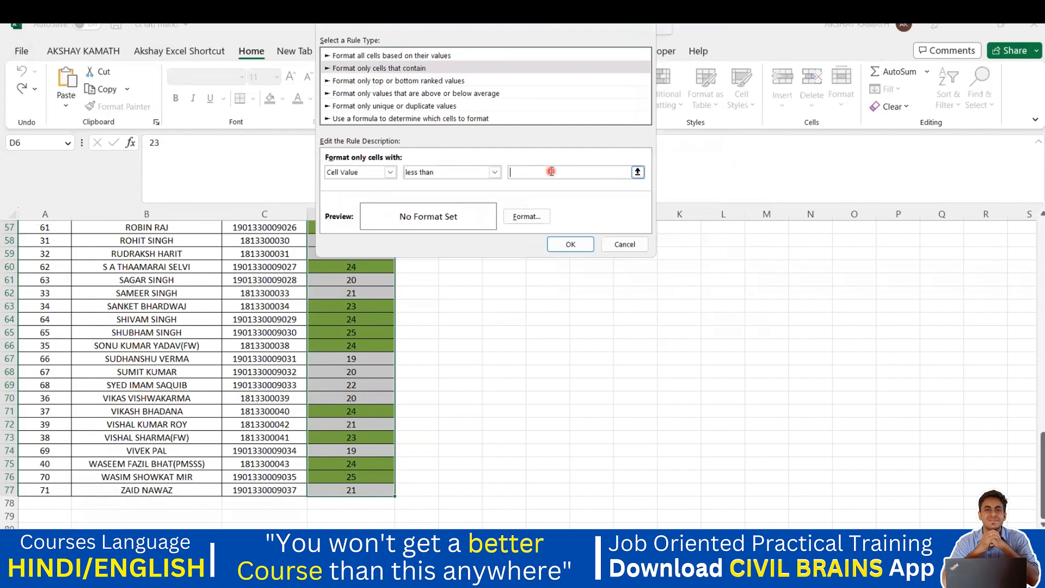
pyautogui.write('2')
# Give the less-than rule a bright red background fill and apply it to the Total marks
pyautogui.click(523, 216)
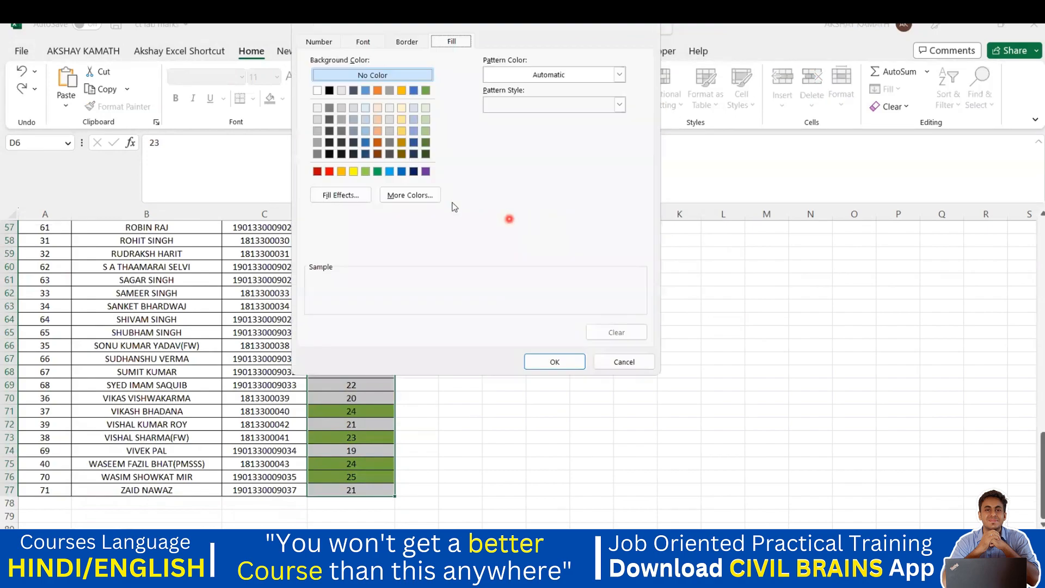
pyautogui.click(329, 172)
pyautogui.click(554, 363)
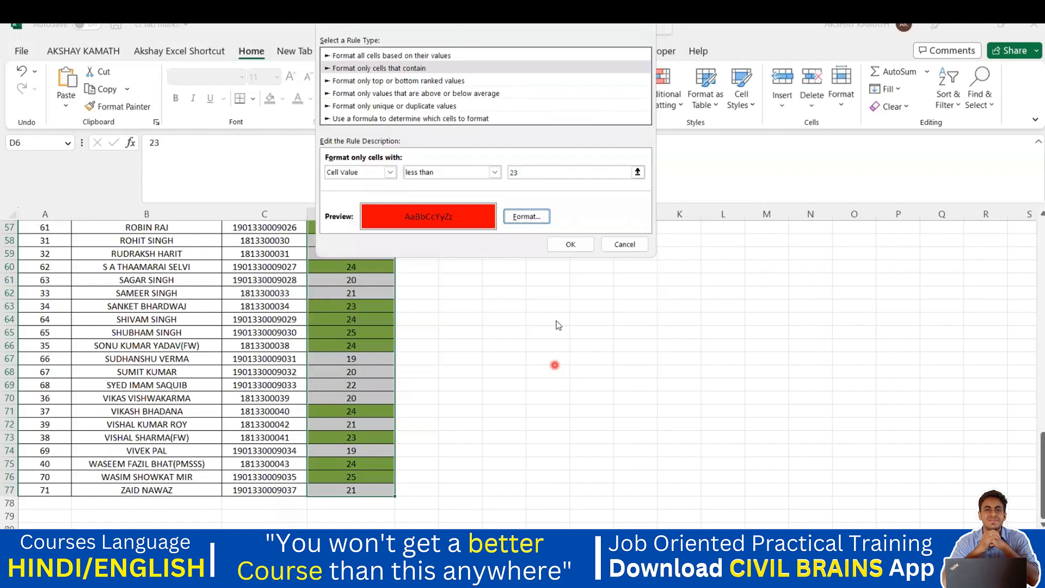
pyautogui.click(568, 249)
# Check the red and green highlighting of the marks throughout the Total column
pyautogui.scroll(18, 493, 343)
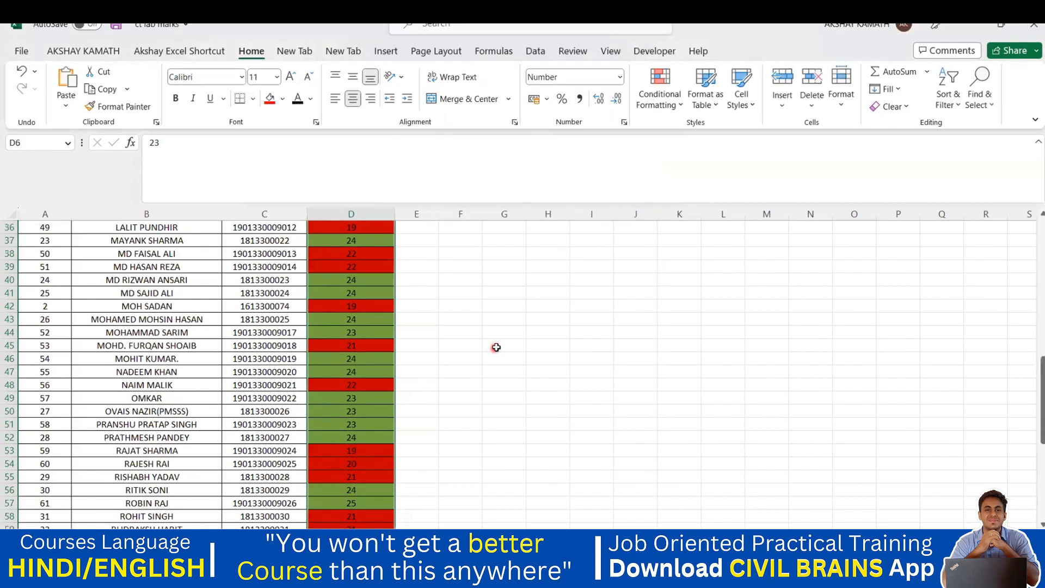
pyautogui.scroll(1, 450, 356)
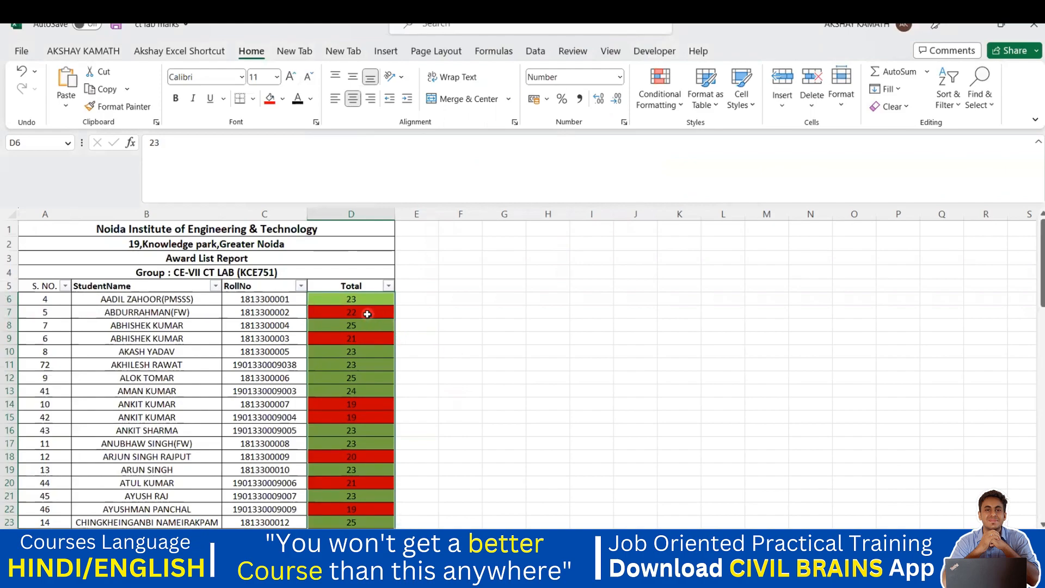
pyautogui.scroll(-1, 364, 342)
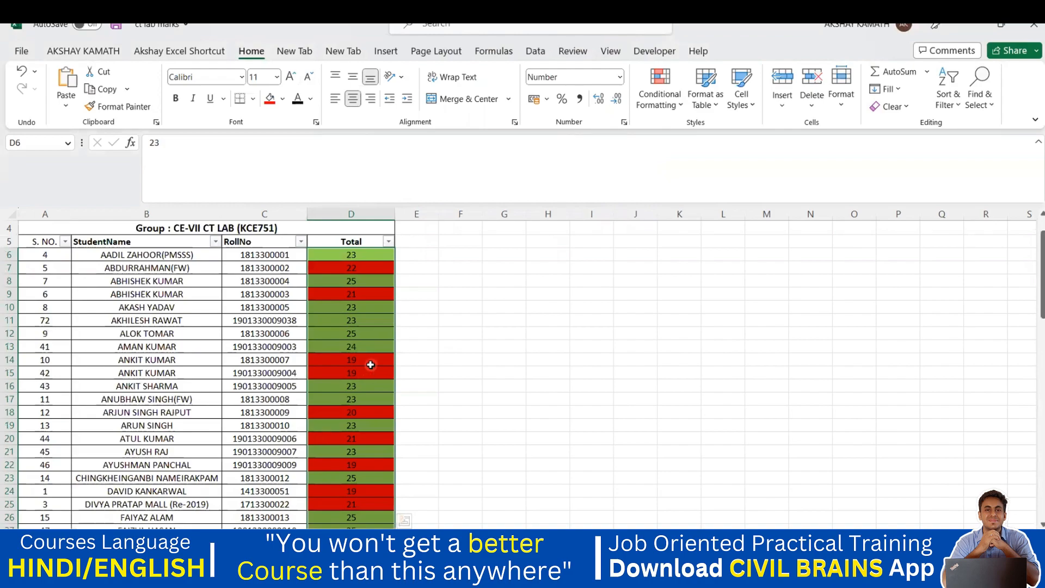
pyautogui.scroll(-6, 369, 365)
pyautogui.scroll(7, 367, 424)
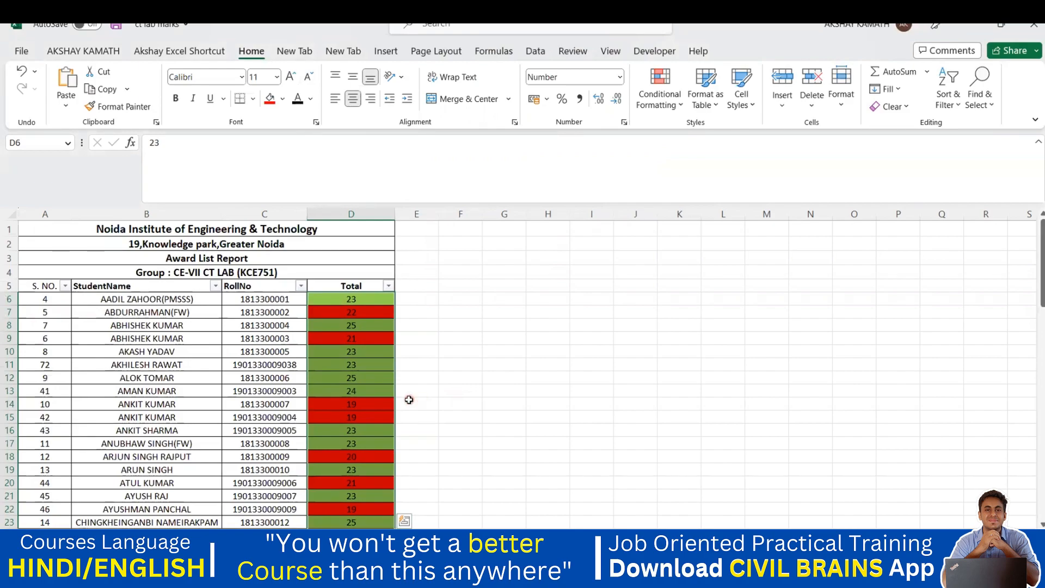
# Undo both custom highlighting rules on the Total marks
pyautogui.hotkey('ctrl', 'z')
pyautogui.click(505, 402)
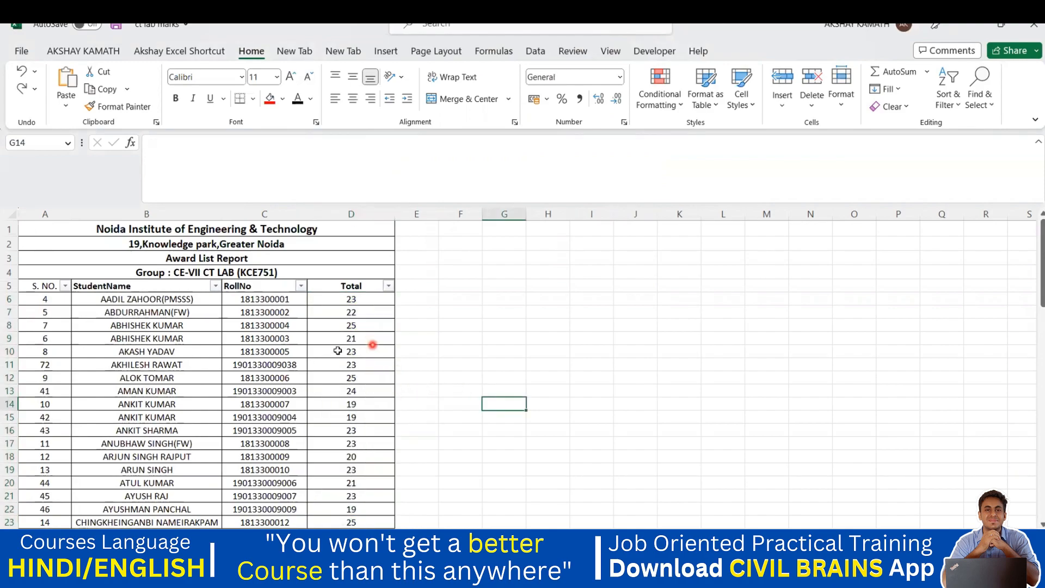
pyautogui.scroll(-1, 368, 332)
pyautogui.scroll(1, 363, 338)
# Change the Total marks in cells D8, D11 and D16 to 15
pyautogui.click(363, 327)
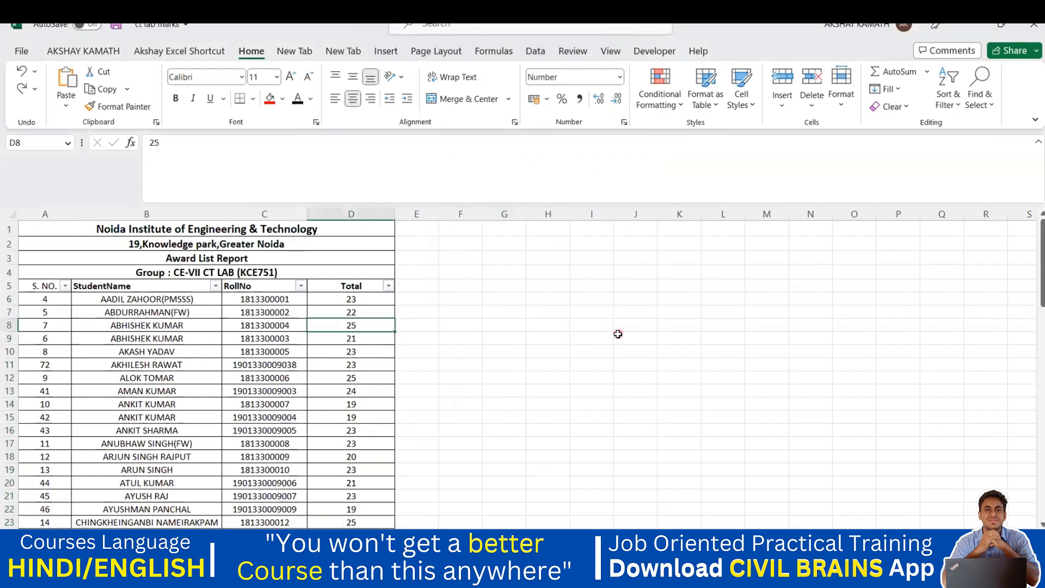
pyautogui.write('15')
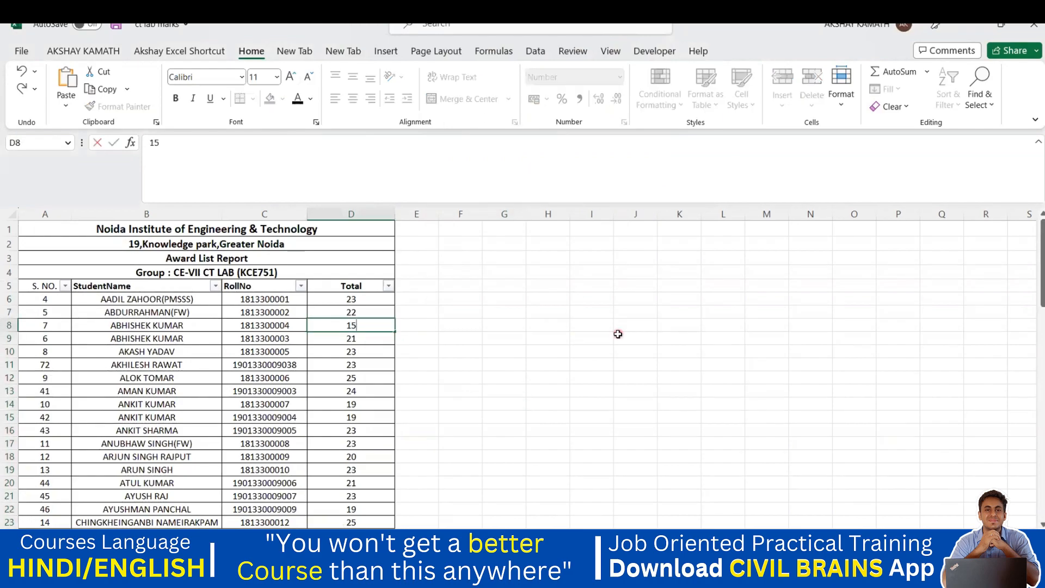
pyautogui.press('Return')
pyautogui.press('Down')
pyautogui.press('Down')
pyautogui.write('15')
pyautogui.press('Return')
pyautogui.press('Down')
pyautogui.press('Down')
pyautogui.press('Down')
pyautogui.press('Down')
pyautogui.write('15')
pyautogui.press('Return')
# Change the Total marks in D20 to 12, D24 to 9 and D30 to 11
pyautogui.press('Down')
pyautogui.press('Down')
pyautogui.press('Down')
pyautogui.write('15')
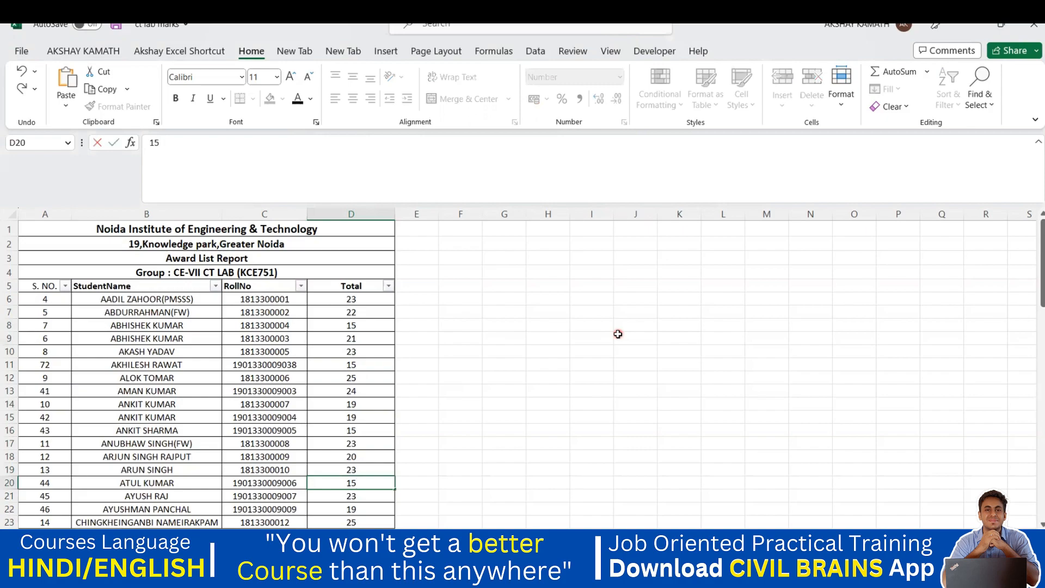
pyautogui.press('Return')
pyautogui.scroll(-3, 611, 358)
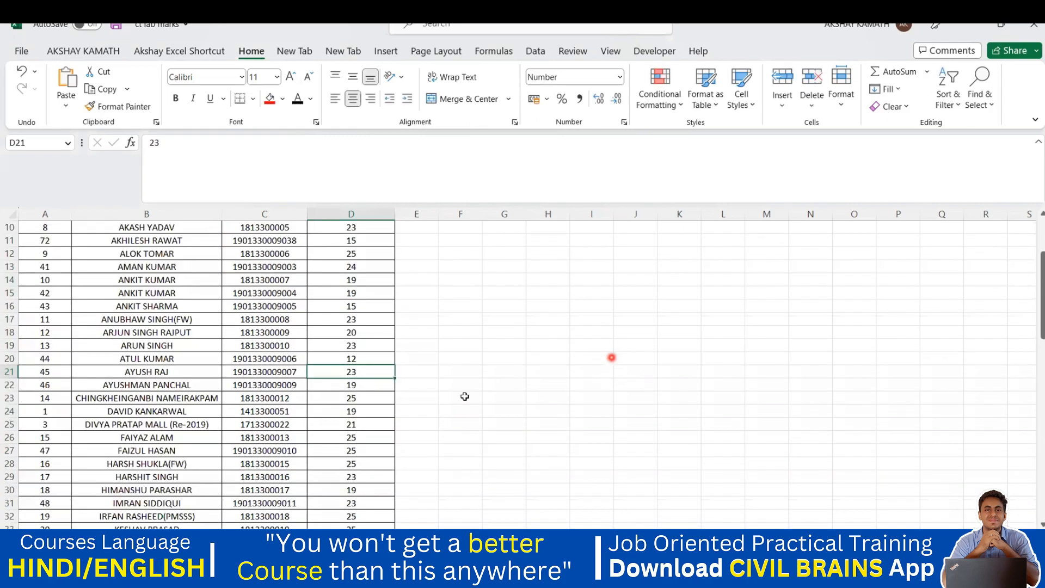
pyautogui.click(389, 409)
pyautogui.write('9')
pyautogui.press('Return')
pyautogui.click(357, 488)
pyautogui.write('11')
pyautogui.press('Return')
# Change the Total marks in D38 and D39 to 13, and in D41 to 14
pyautogui.scroll(-3, 356, 486)
pyautogui.click(354, 473)
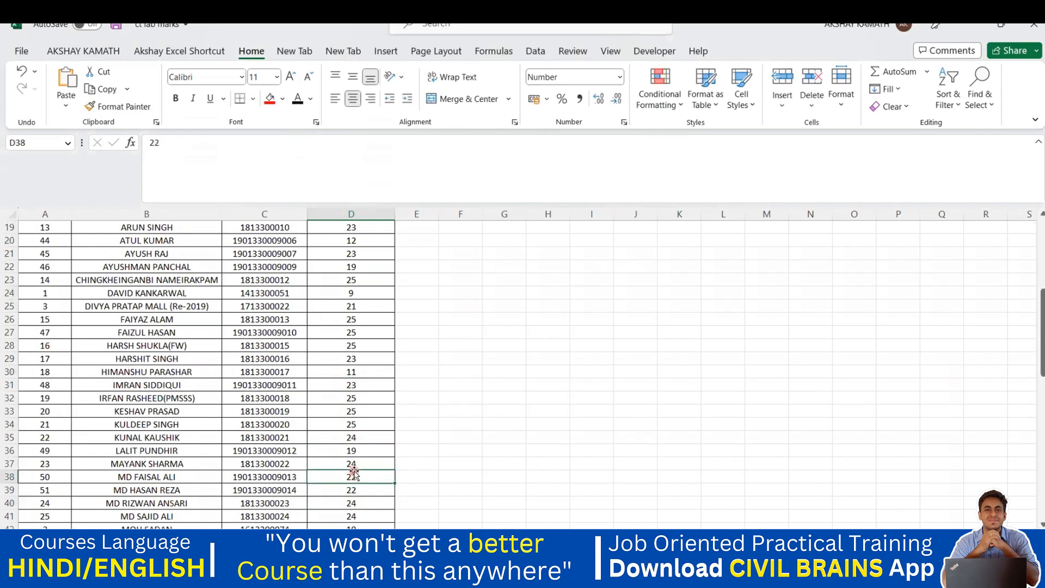
pyautogui.write('1')
pyautogui.write('3')
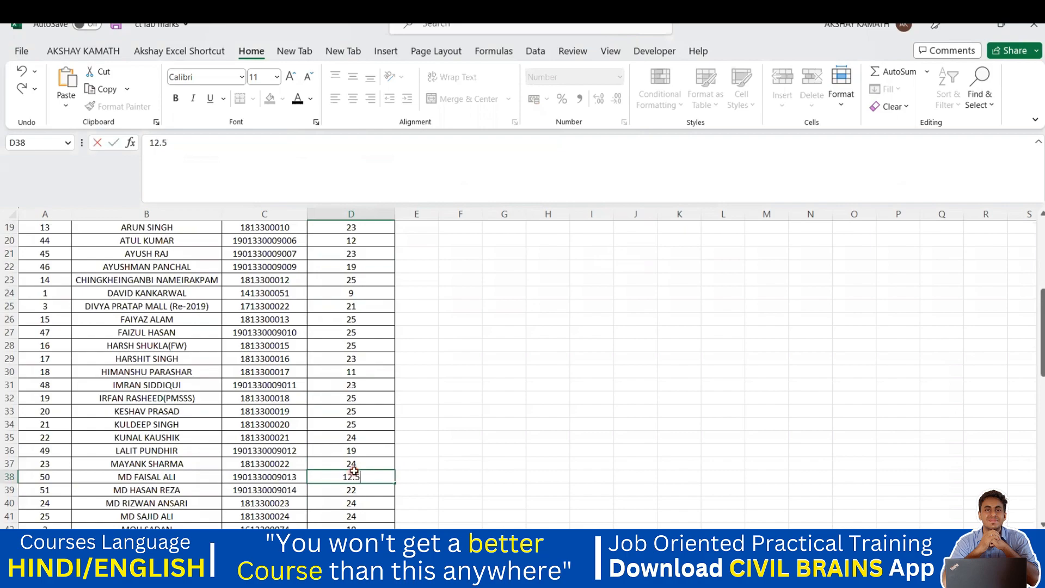
pyautogui.press('Return')
pyautogui.write('13')
pyautogui.press('Return')
pyautogui.press('Return')
pyautogui.write('14')
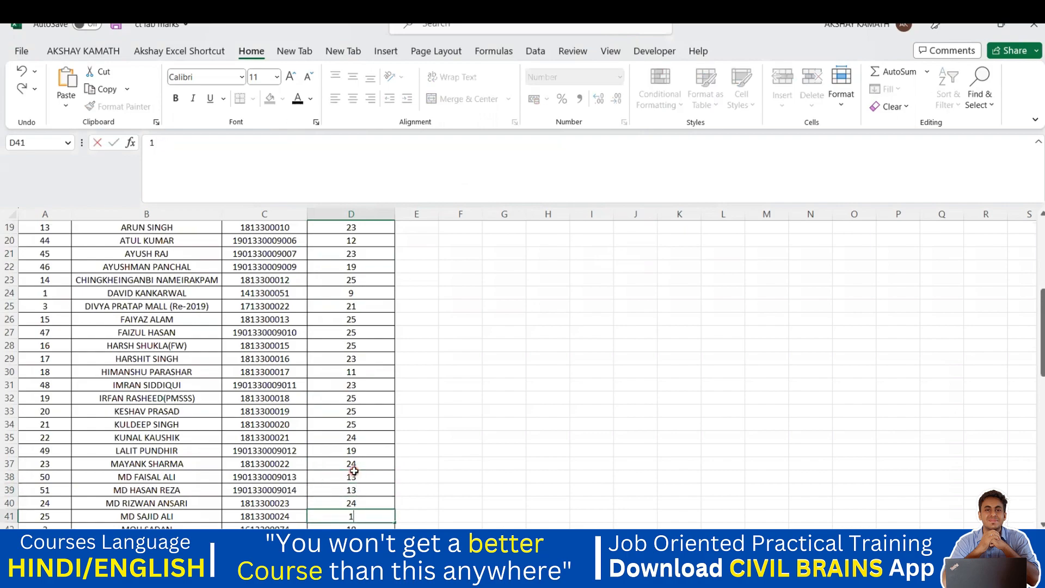
pyautogui.press('Return')
# Change the Total marks in D51 to 8 and D53 to 12
pyautogui.scroll(-4, 354, 472)
pyautogui.click(360, 478)
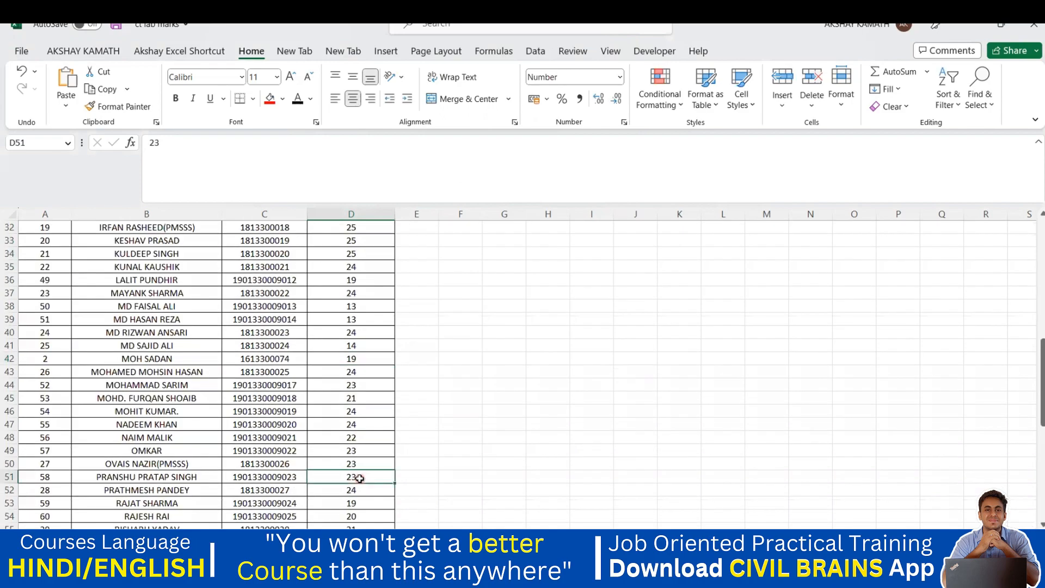
pyautogui.write('8')
pyautogui.press('Return')
pyautogui.press('Return')
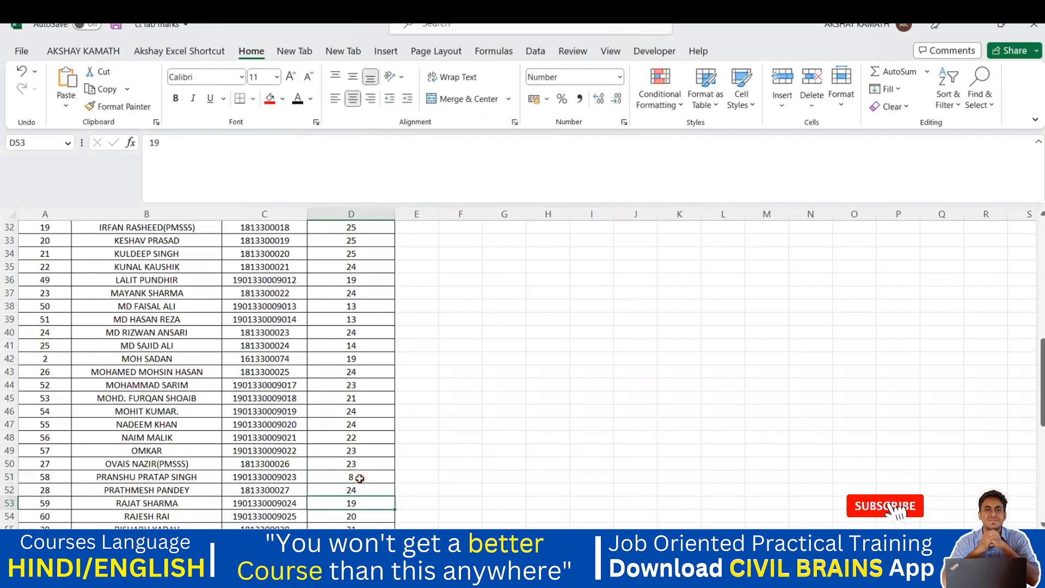
pyautogui.write('12')
pyautogui.press('Return')
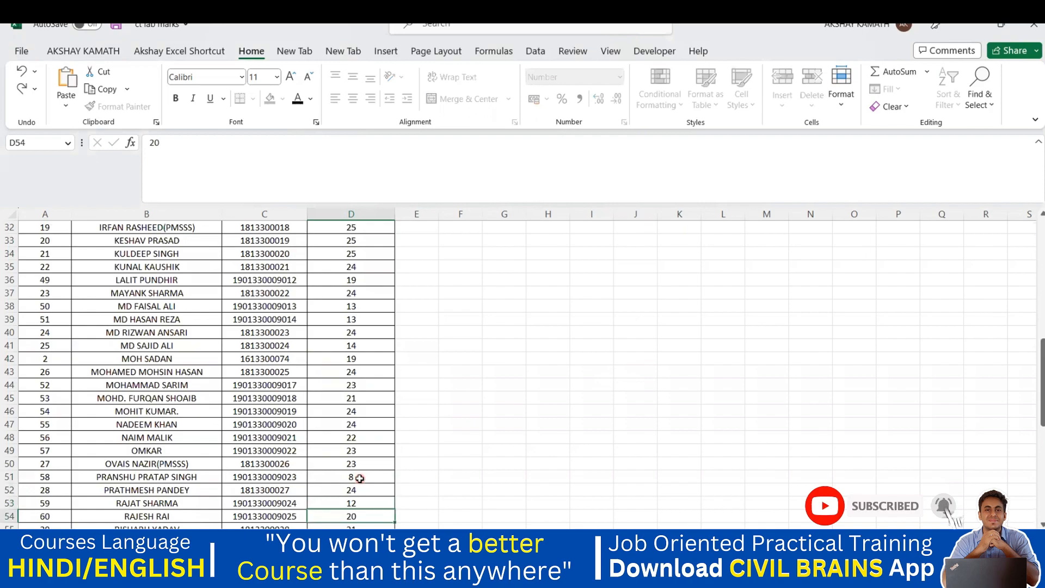
# Change the Total marks in D70 to 13, D73 to 9 and D74 to 7
pyautogui.scroll(-7, 390, 454)
pyautogui.click(371, 451)
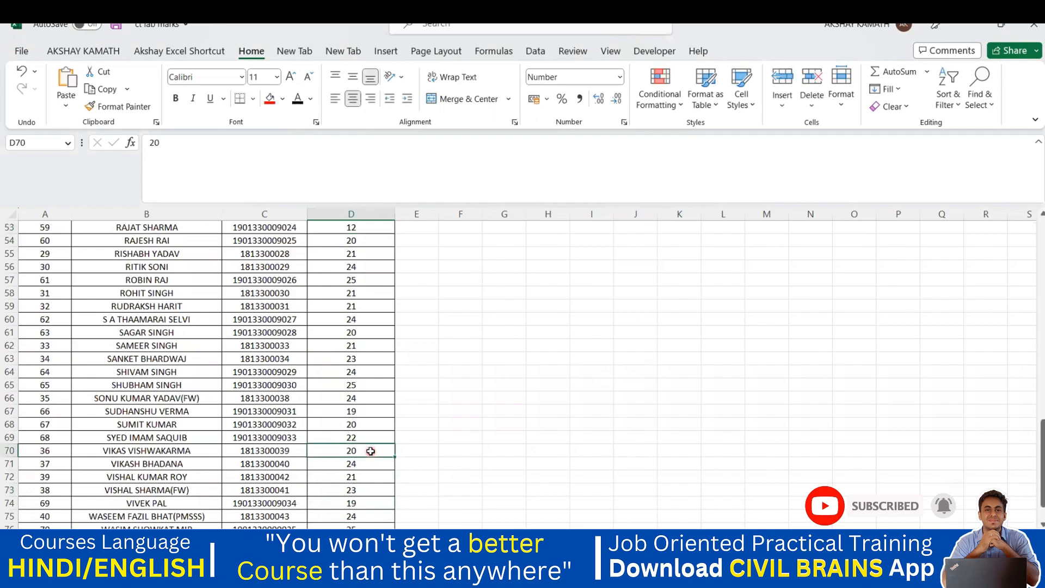
pyautogui.write('13')
pyautogui.press('Return')
pyautogui.press('Return')
pyautogui.press('Return')
pyautogui.write('9')
pyautogui.press('Return')
pyautogui.write('7')
pyautogui.press('Return')
pyautogui.press('Return')
# Review the edited marks in the Total column, from the last student rows back to the first
pyautogui.scroll(-4, 377, 447)
pyautogui.scroll(17, 374, 447)
pyautogui.scroll(5, 372, 447)
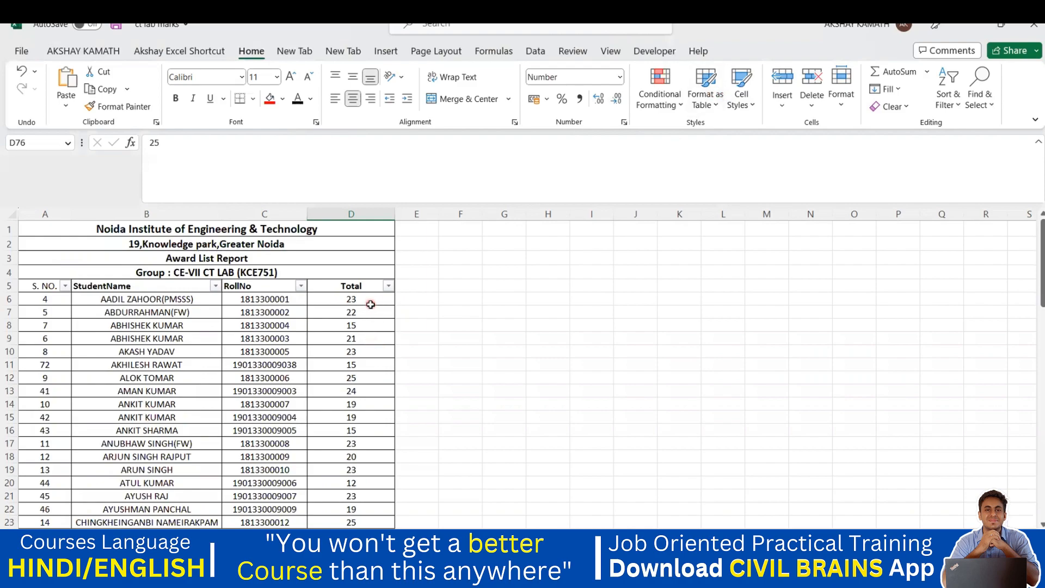
pyautogui.scroll(-2, 370, 304)
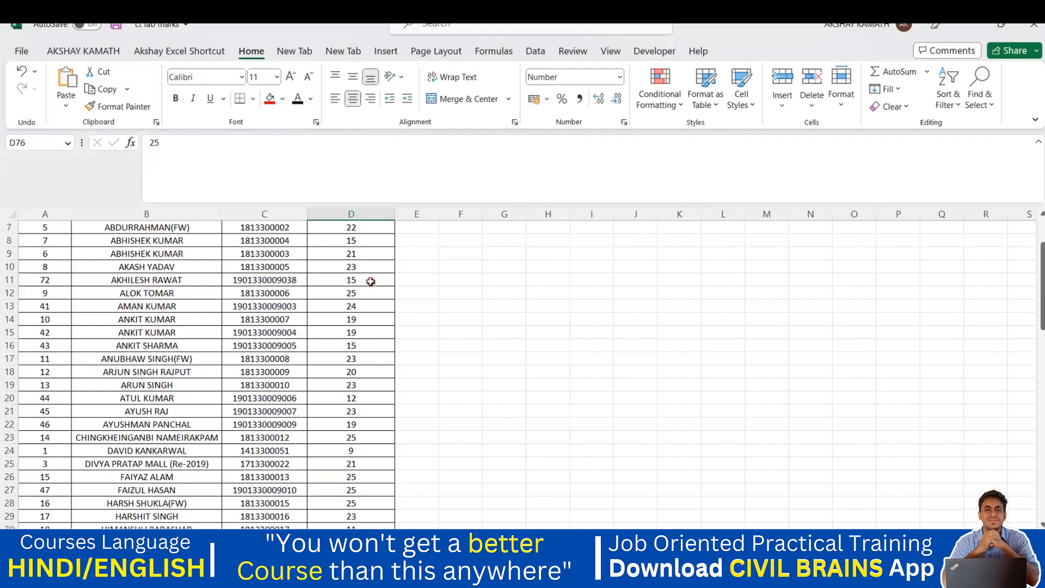
pyautogui.scroll(2, 370, 281)
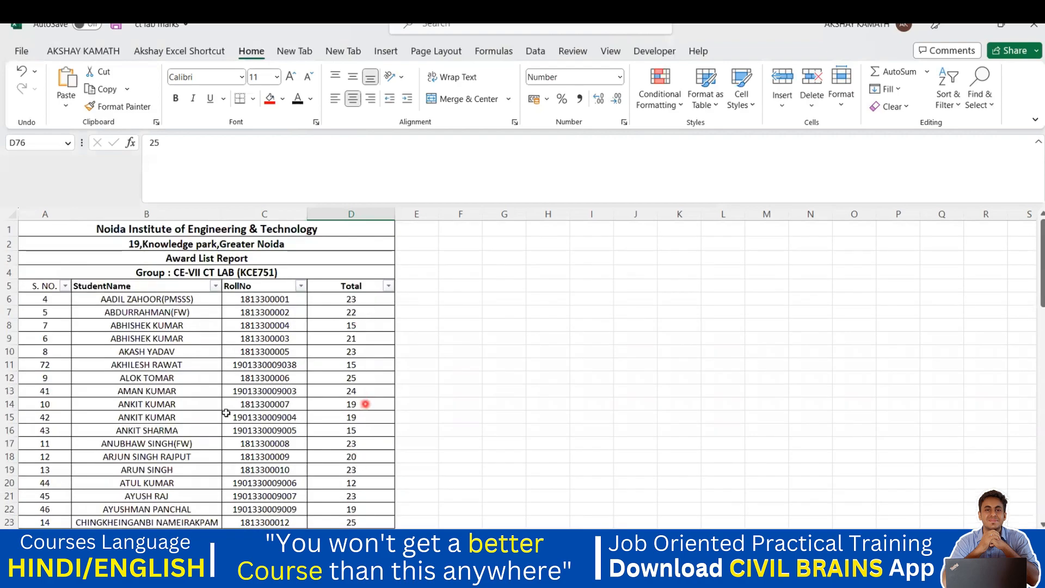
pyautogui.scroll(-2, 156, 324)
pyautogui.scroll(3, 155, 326)
pyautogui.scroll(-1, 368, 302)
pyautogui.click(450, 325)
pyautogui.scroll(1, 449, 325)
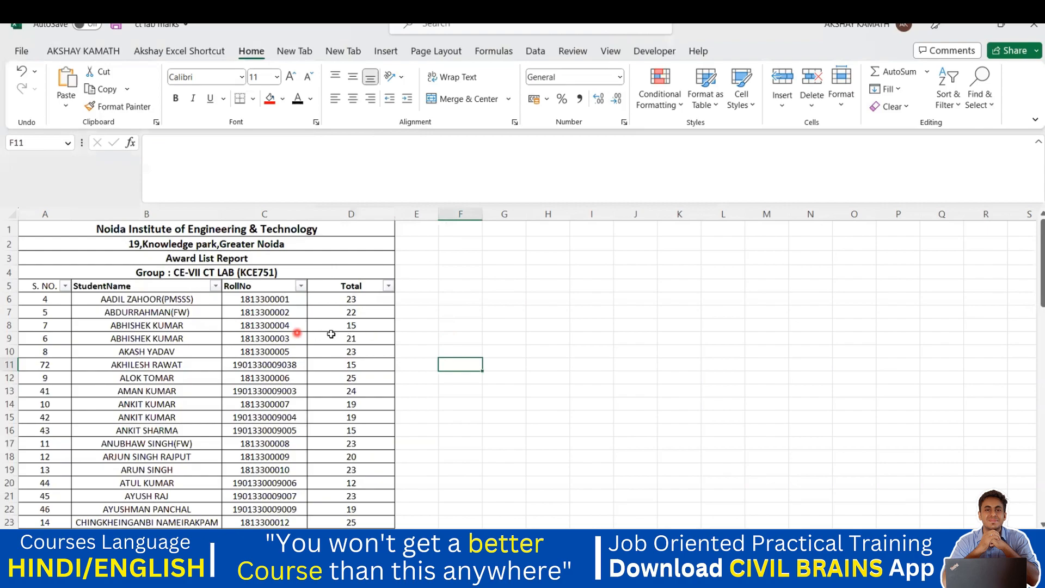
# Create a new conditional formatting rule for the first student name in B6, using a formula to determine which cells to format
pyautogui.click(164, 299)
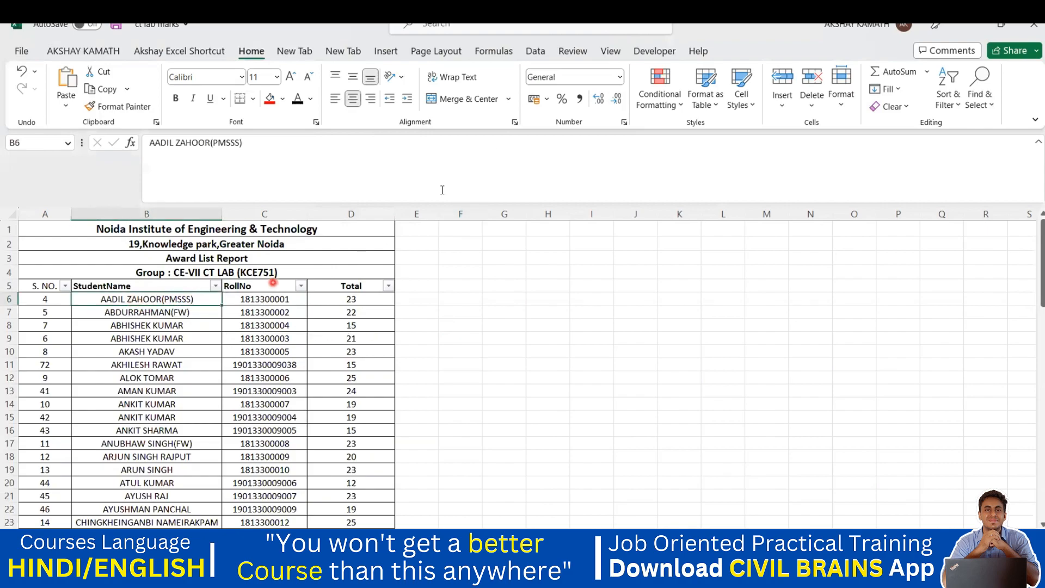
pyautogui.click(660, 98)
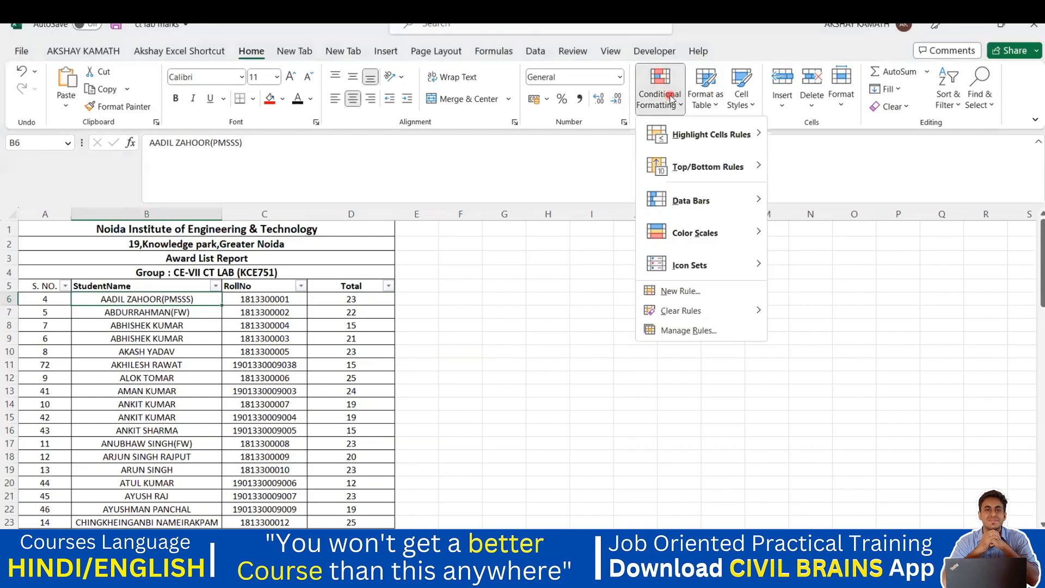
pyautogui.click(694, 292)
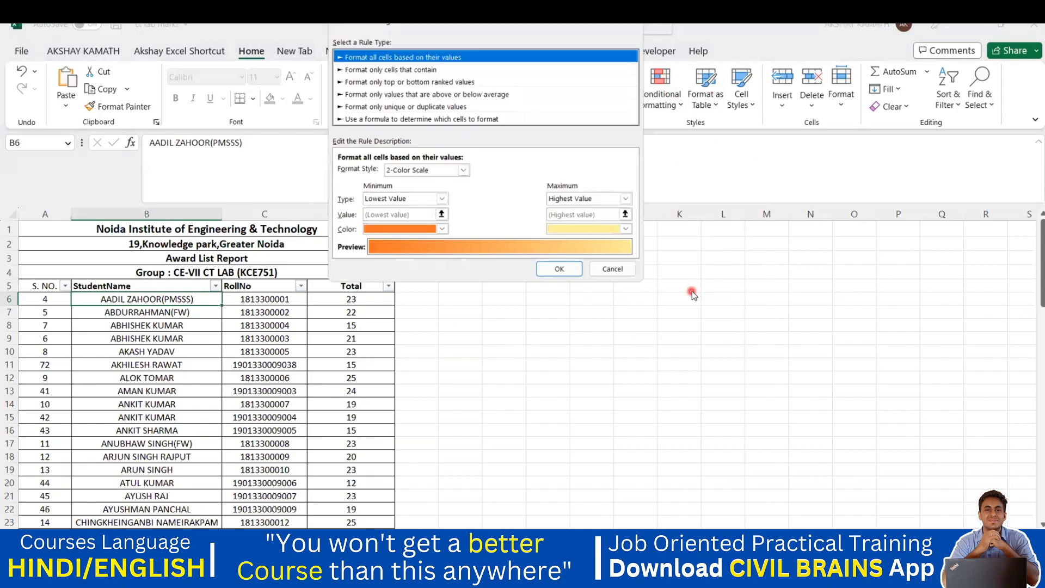
pyautogui.click(403, 119)
pyautogui.click(449, 172)
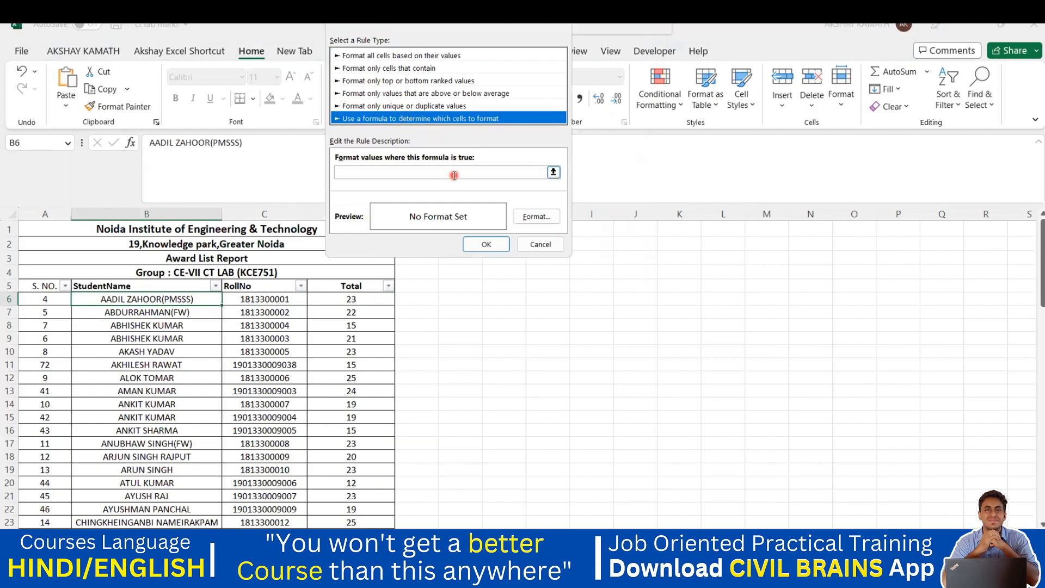
pyautogui.click(454, 175)
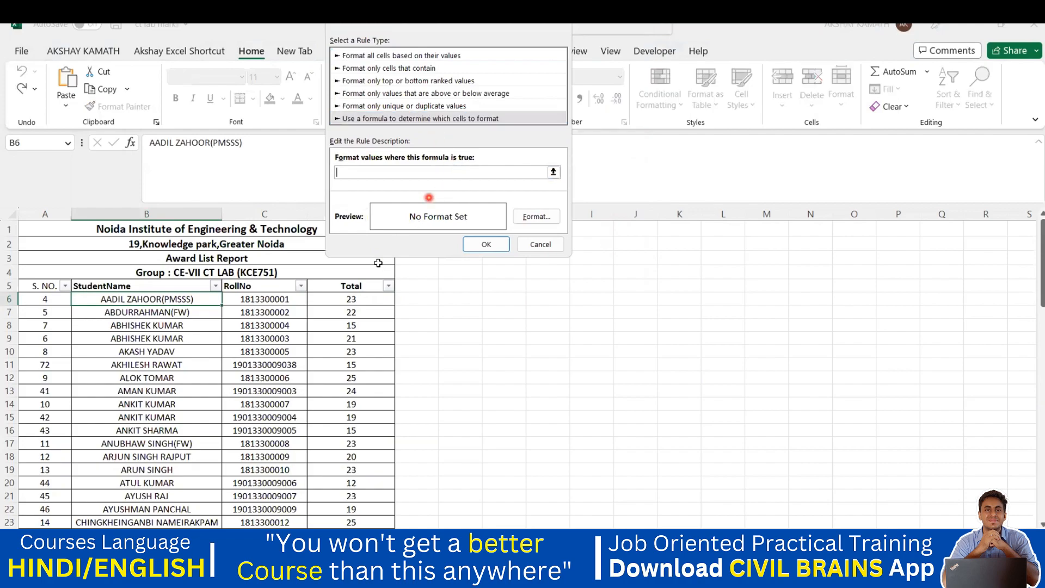
# Define the rule's condition as =D6<=15, with a fully relative reference to the student's Total
pyautogui.click(364, 300)
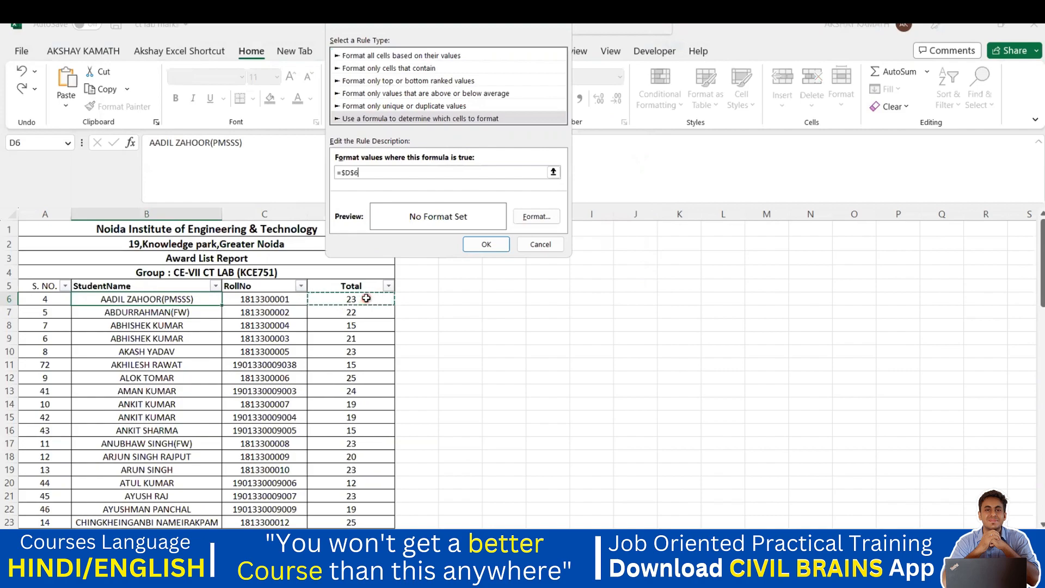
pyautogui.write('<=15')
pyautogui.click(362, 207)
pyautogui.press('BackSpace')
pyautogui.click(356, 174)
pyautogui.click(352, 173)
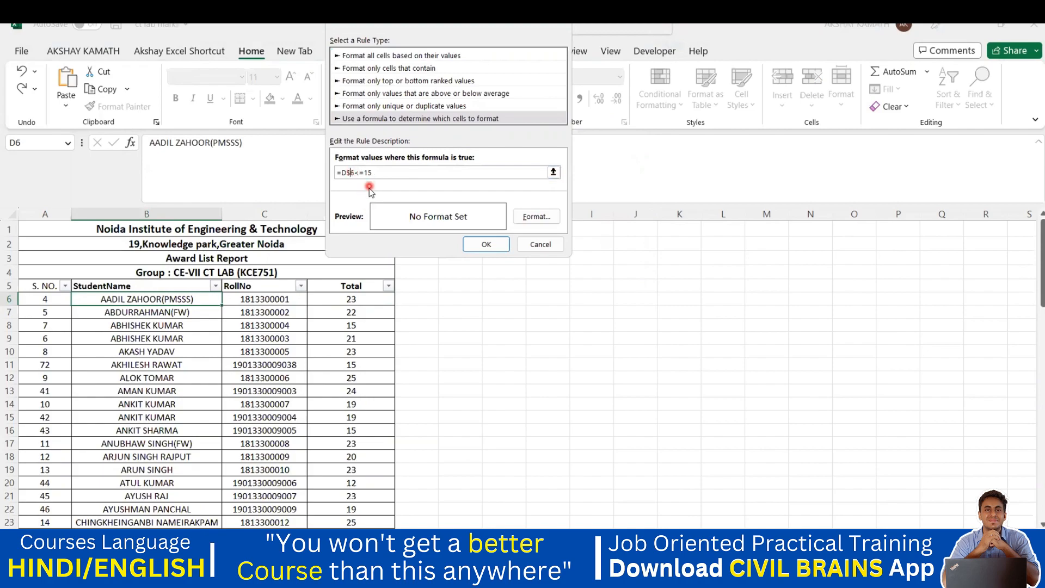
pyautogui.press('BackSpace')
pyautogui.click(368, 173)
# Give the rule a red fill and apply it to B6
pyautogui.click(544, 217)
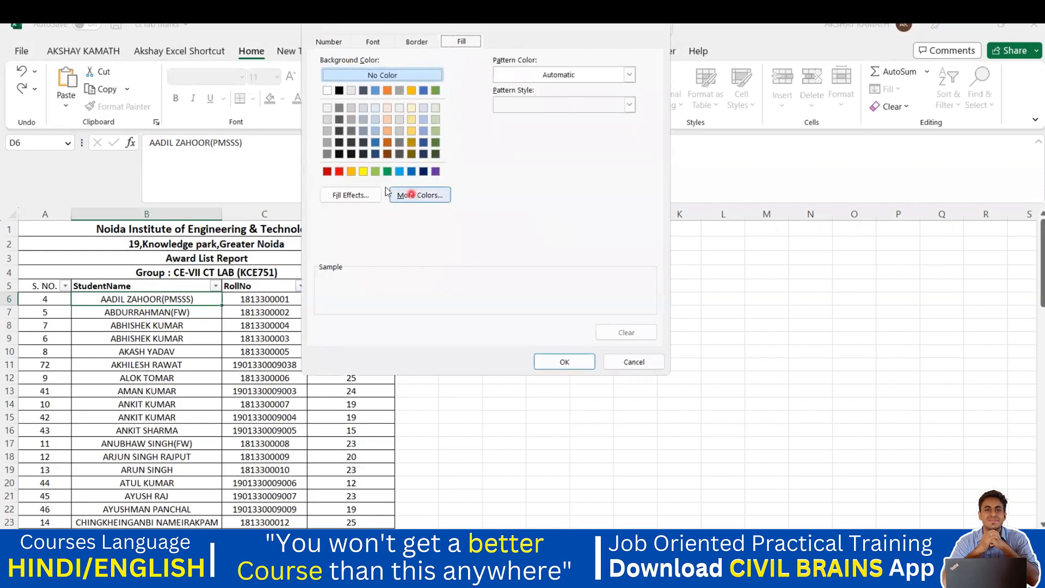
pyautogui.click(339, 172)
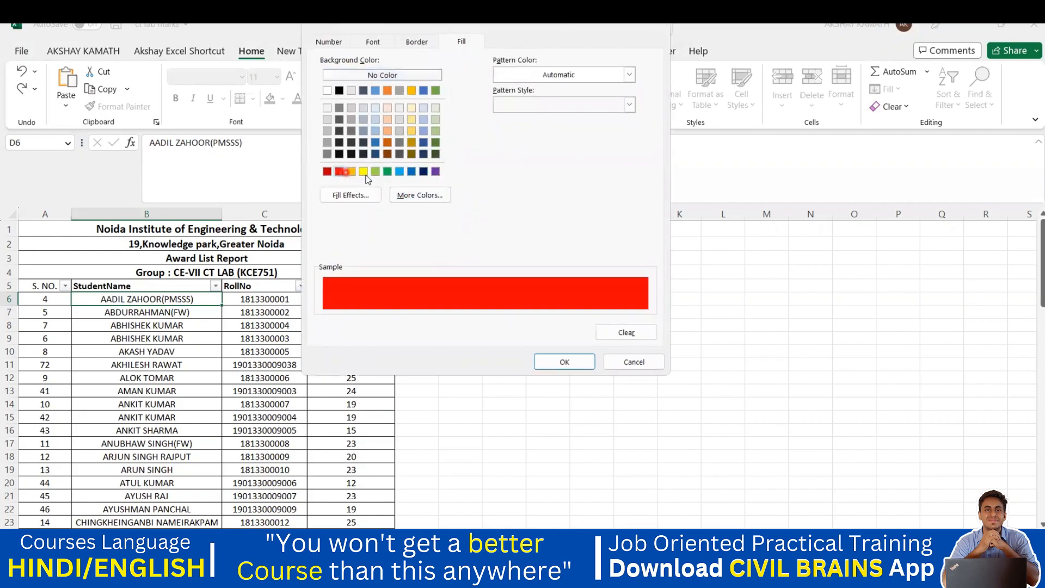
pyautogui.click(565, 361)
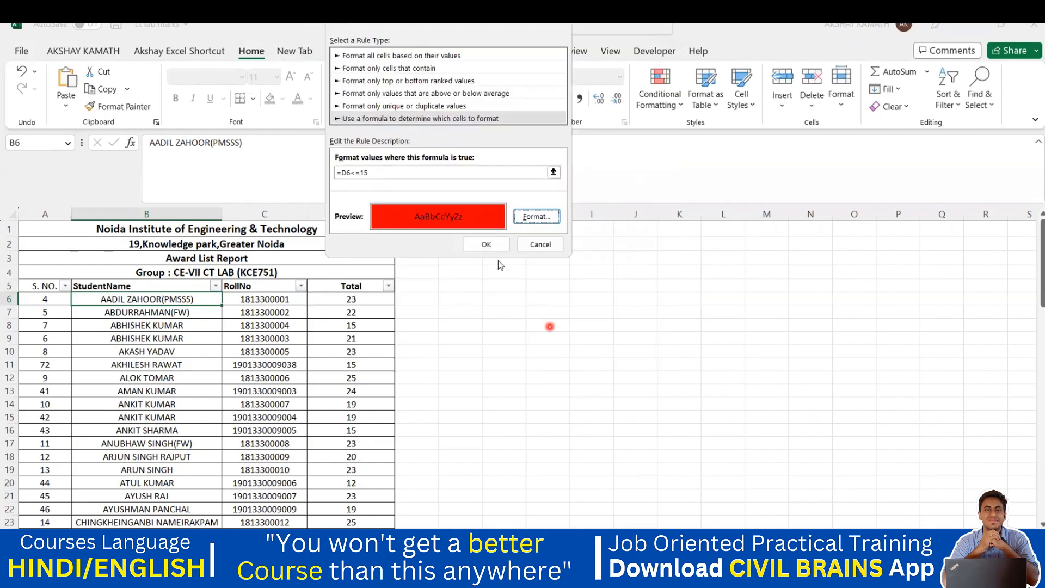
pyautogui.click(488, 245)
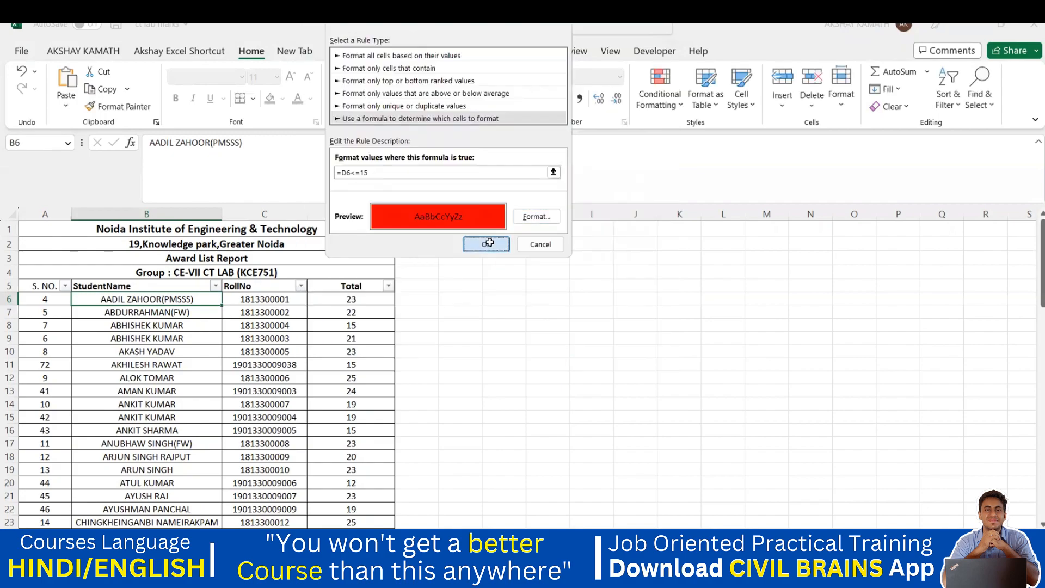
pyautogui.click(433, 334)
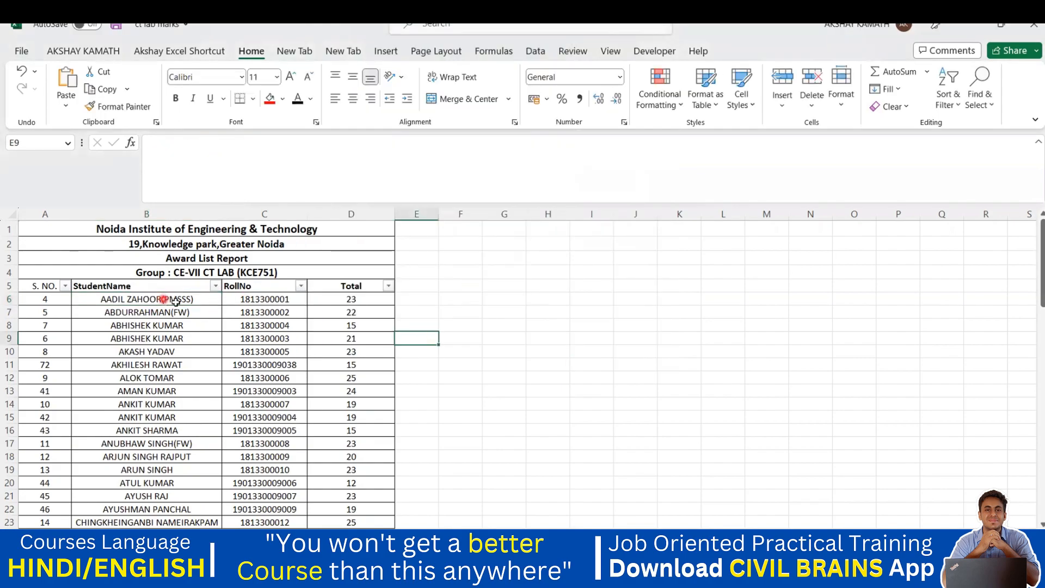
# Test the rule with Total marks of 12, 15 and 16 in D6, leaving 16 as the entry
pyautogui.click(362, 299)
pyautogui.write('12')
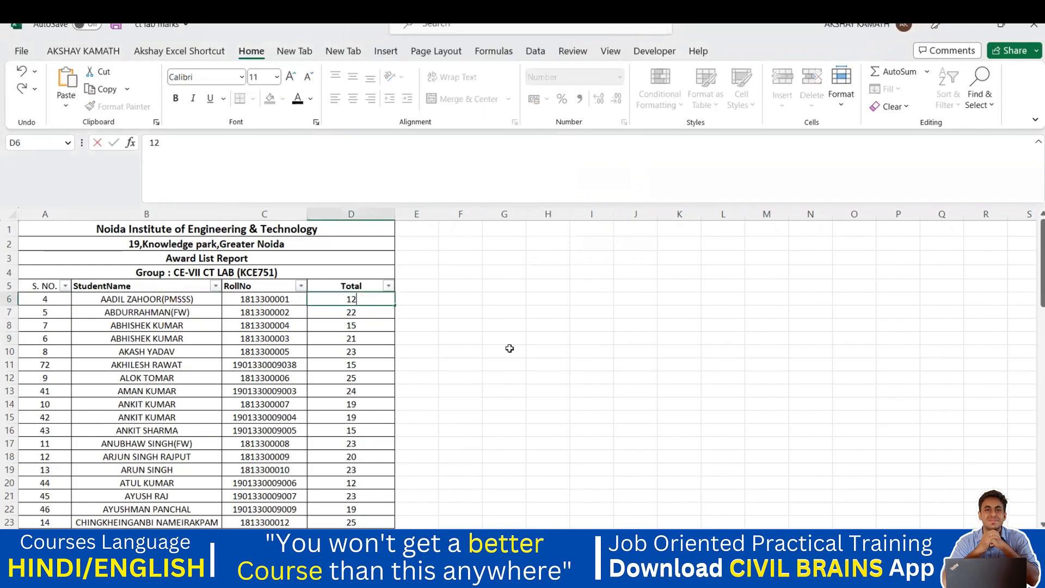
pyautogui.click(506, 350)
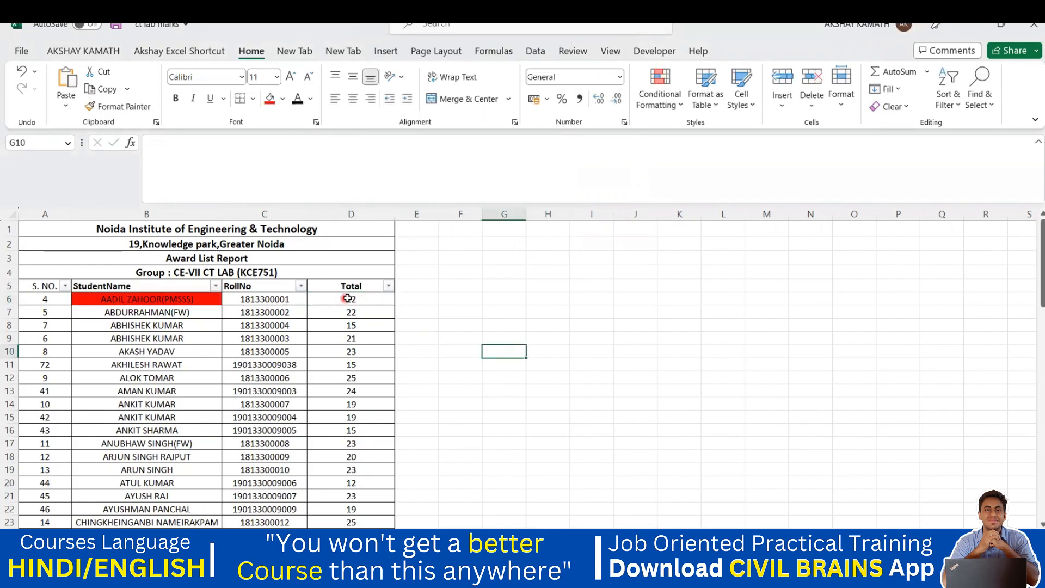
pyautogui.click(346, 298)
pyautogui.write('15')
pyautogui.click(464, 362)
pyautogui.click(372, 300)
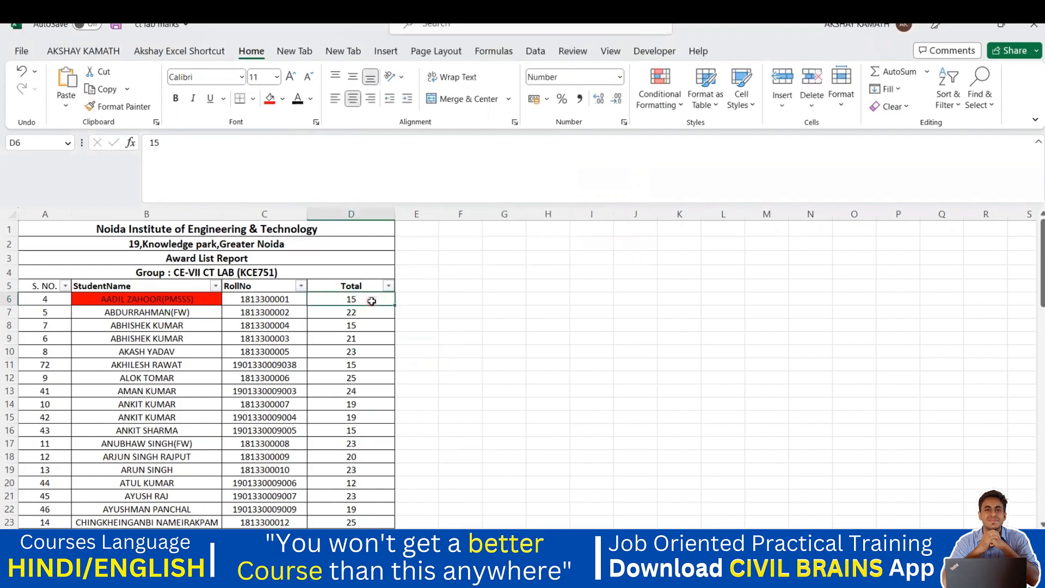
pyautogui.write('16')
pyautogui.click(427, 351)
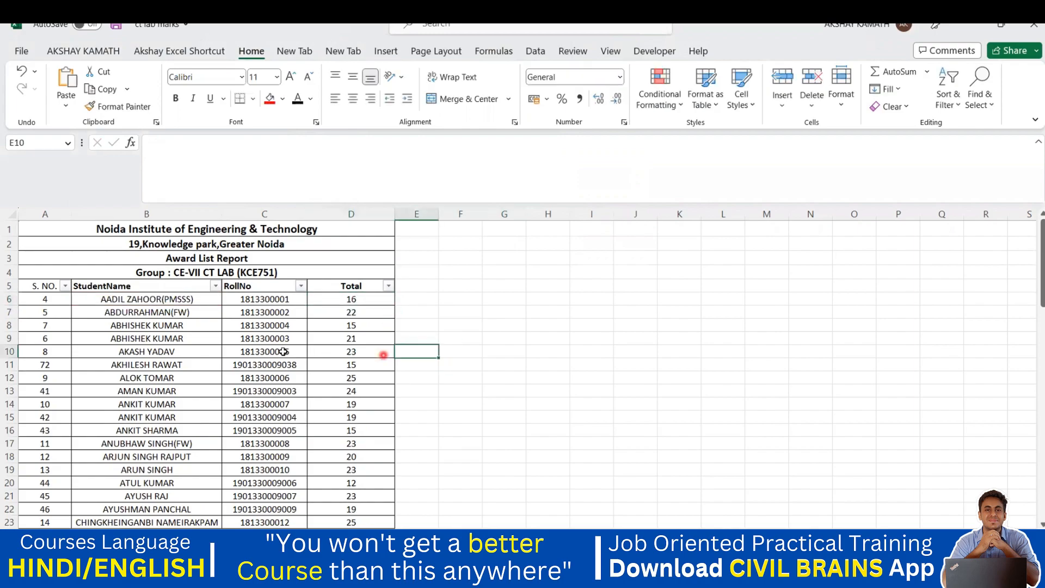
# Copy B6 and paste only its formats onto the remaining student names in B7:B77 with Paste Special
pyautogui.click(193, 300)
pyautogui.scroll(-3, 186, 424)
pyautogui.scroll(3, 185, 424)
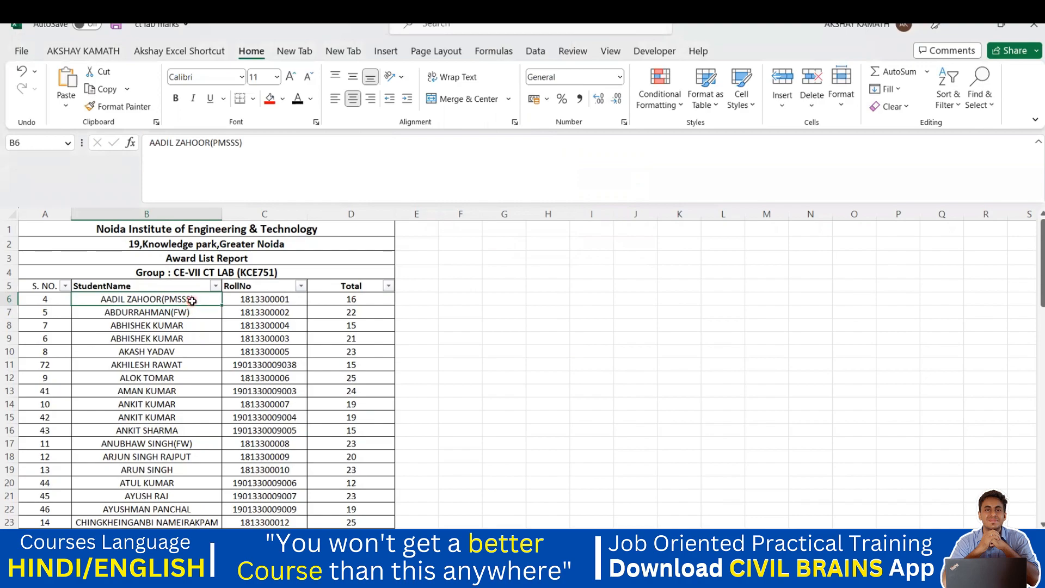
pyautogui.moveTo(192, 311)
pyautogui.mouseDown()
pyautogui.moveTo(196, 490)
pyautogui.moveTo(215, 522)
pyautogui.moveTo(180, 522)
pyautogui.moveTo(169, 503)
pyautogui.mouseUp()
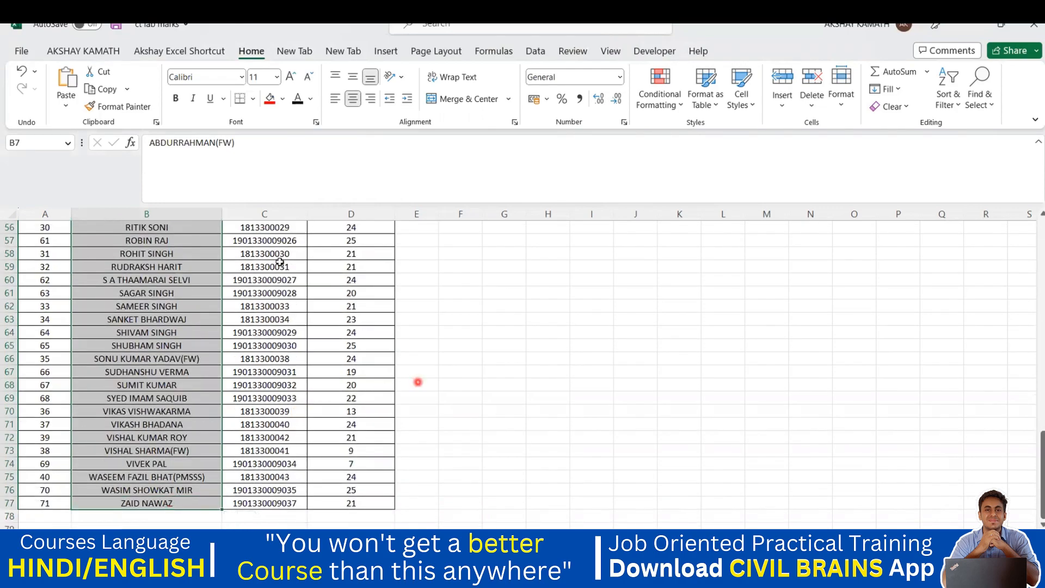
pyautogui.click(68, 109)
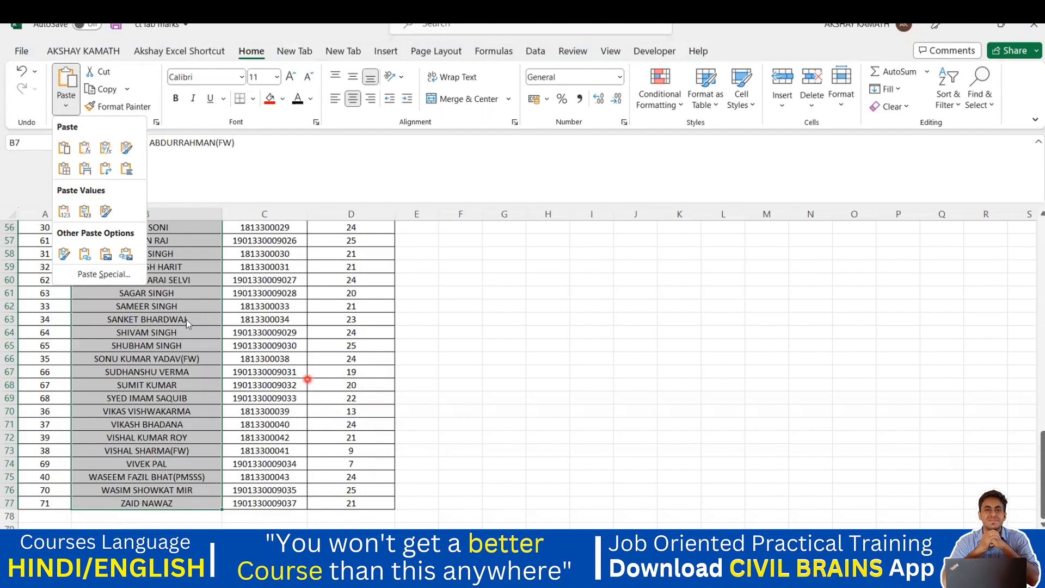
pyautogui.click(103, 275)
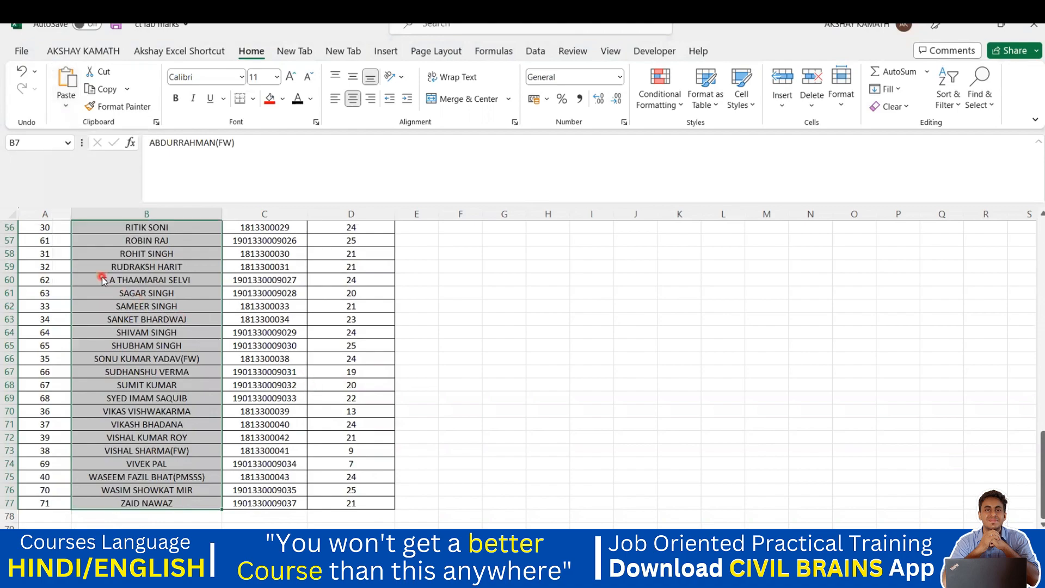
pyautogui.click(333, 106)
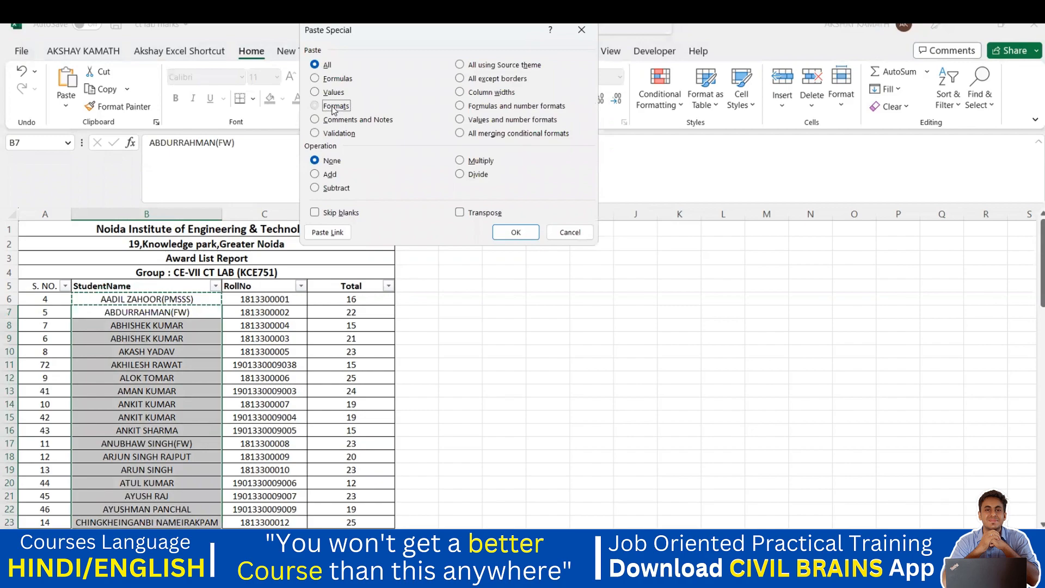
pyautogui.click(509, 233)
pyautogui.click(491, 339)
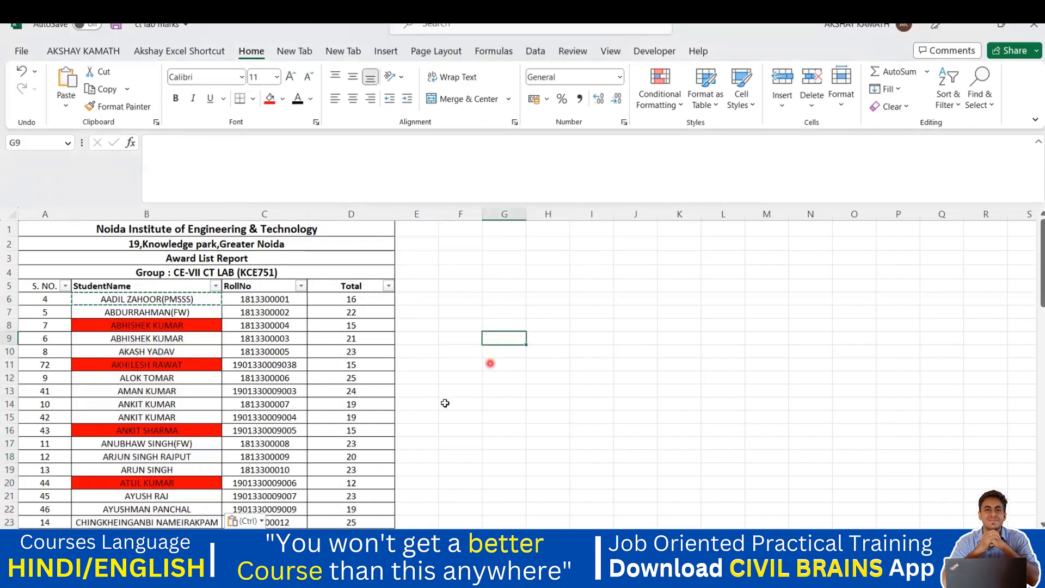
pyautogui.press('Escape')
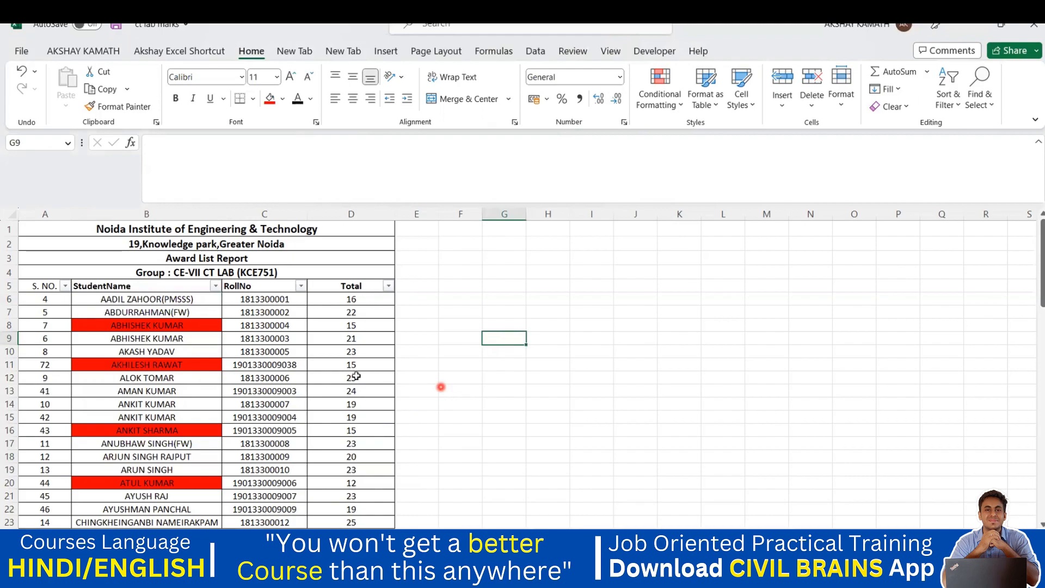
# Compare the red-highlighted student names with their Total marks throughout the award list
pyautogui.scroll(-1, 141, 333)
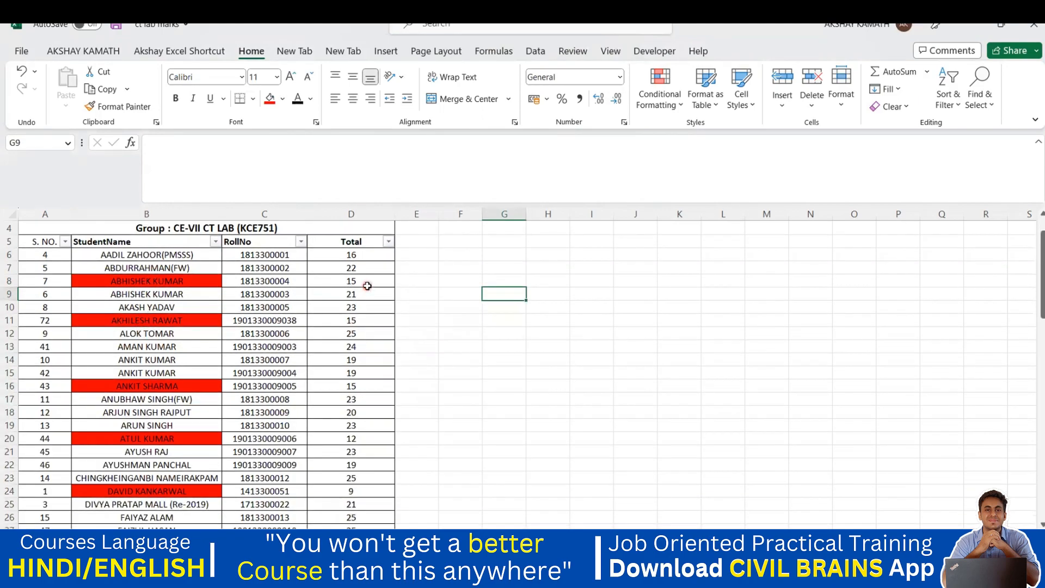
pyautogui.click(162, 282)
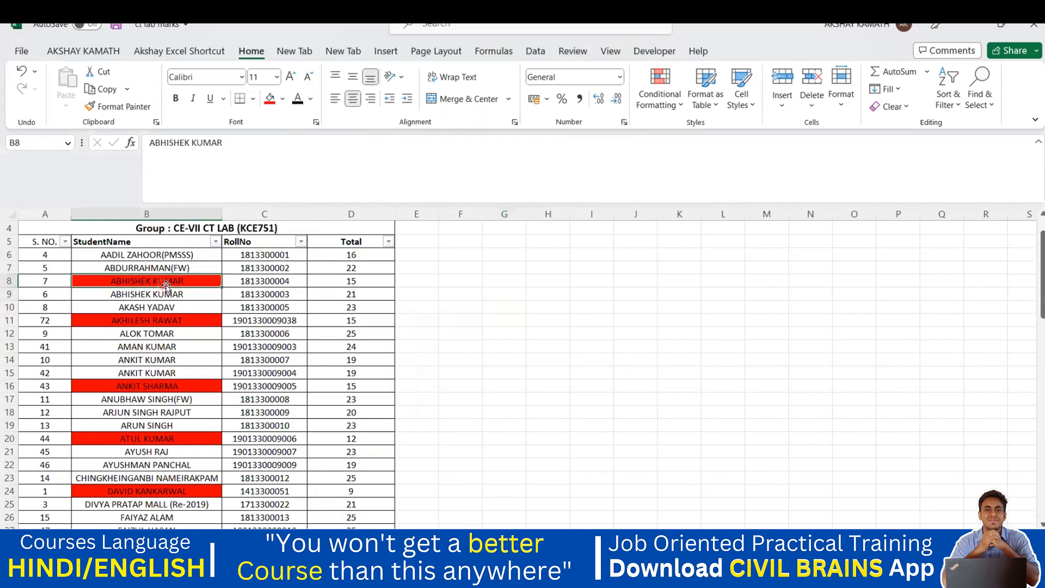
pyautogui.click(373, 281)
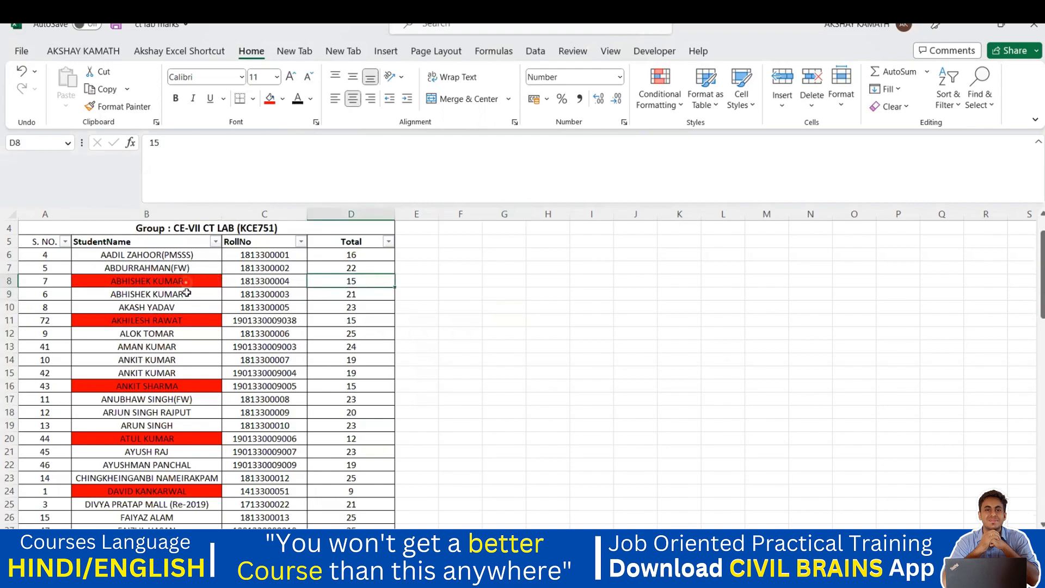
pyautogui.click(186, 281)
pyautogui.click(188, 321)
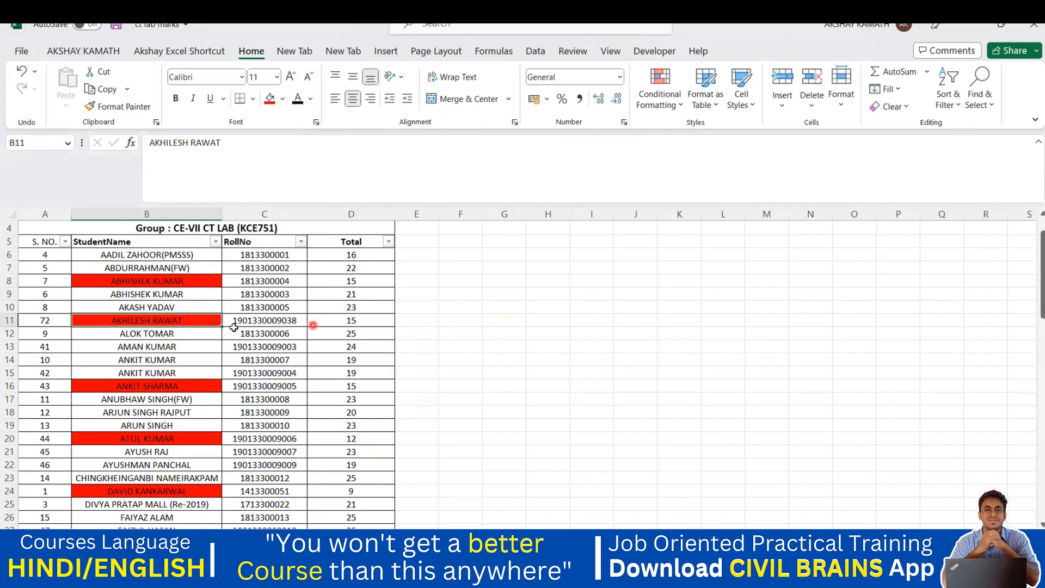
pyautogui.scroll(-1, 193, 330)
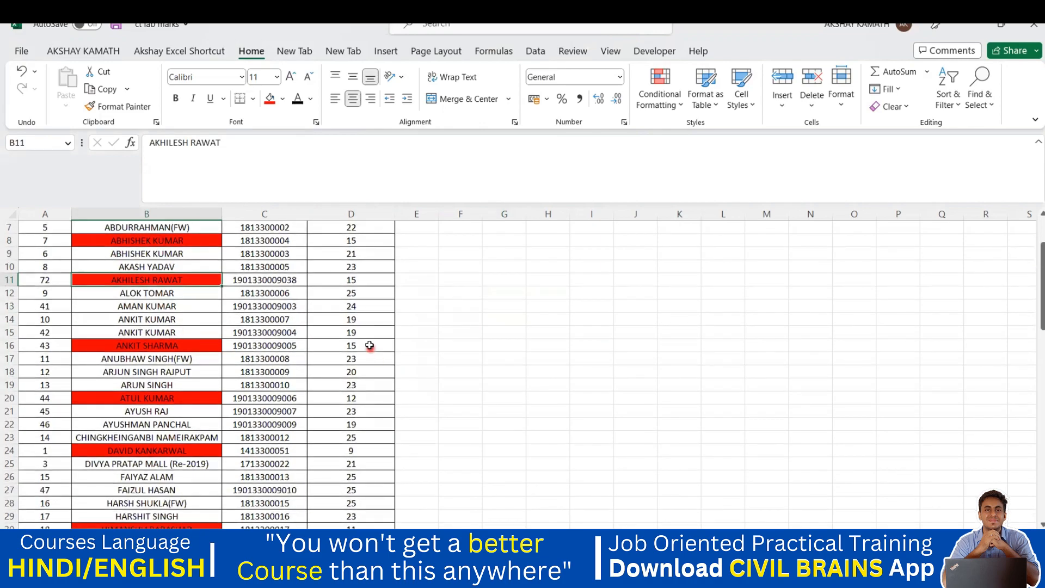
pyautogui.scroll(-2, 370, 345)
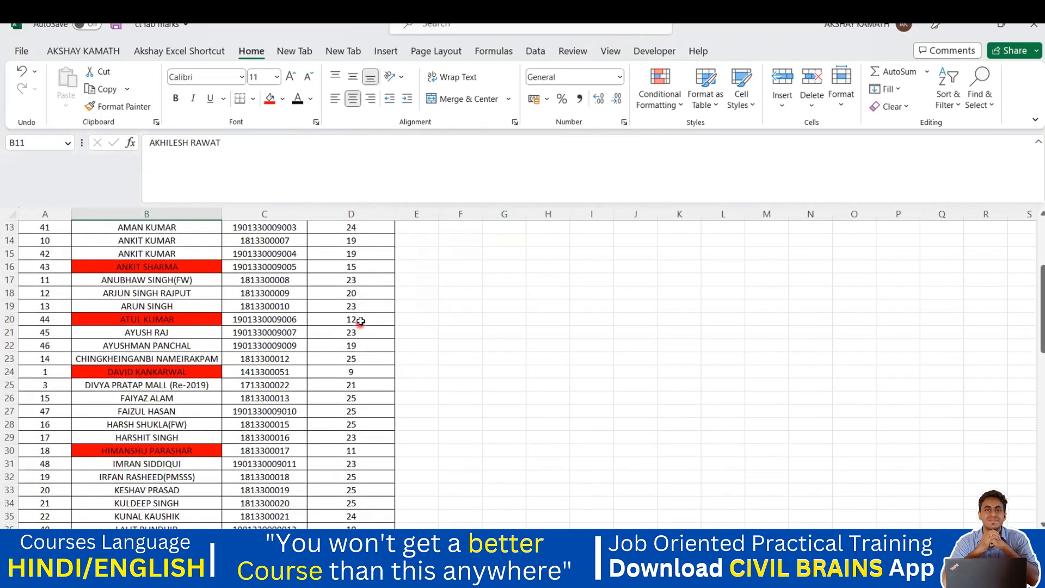
pyautogui.click(360, 322)
pyautogui.click(191, 322)
pyautogui.scroll(-2, 192, 330)
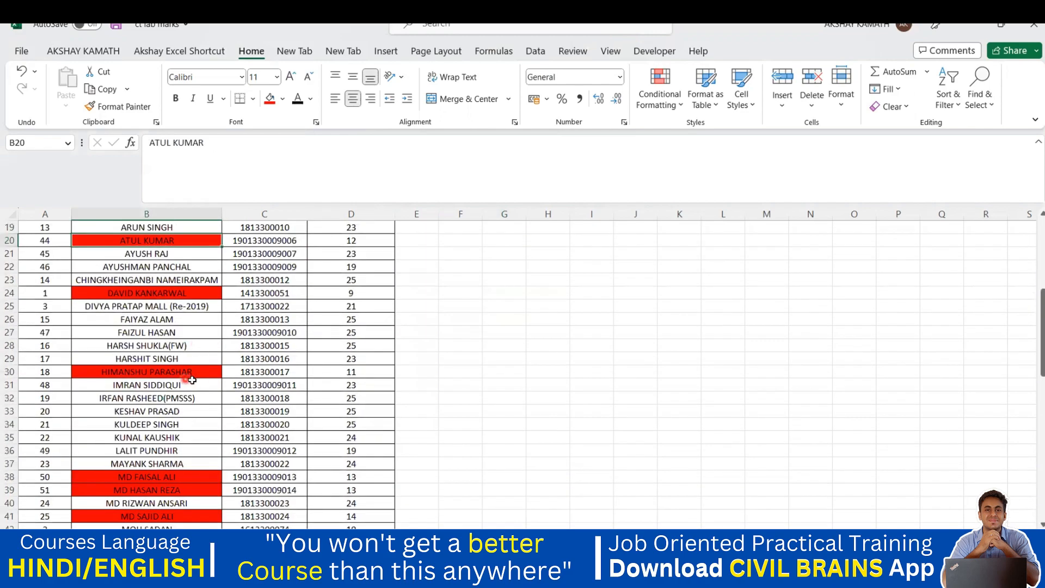
pyautogui.click(371, 373)
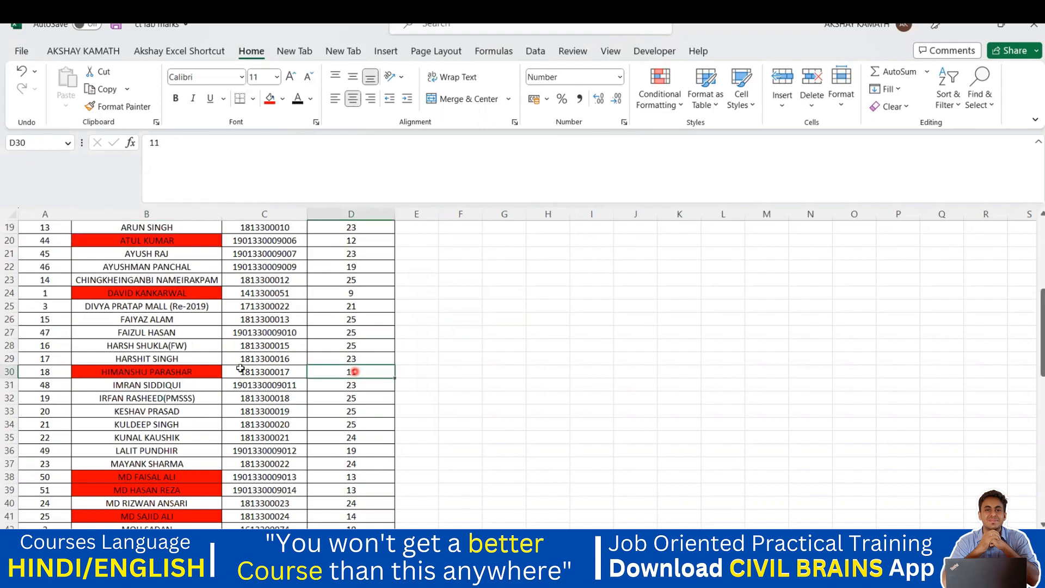
pyautogui.scroll(-8, 171, 373)
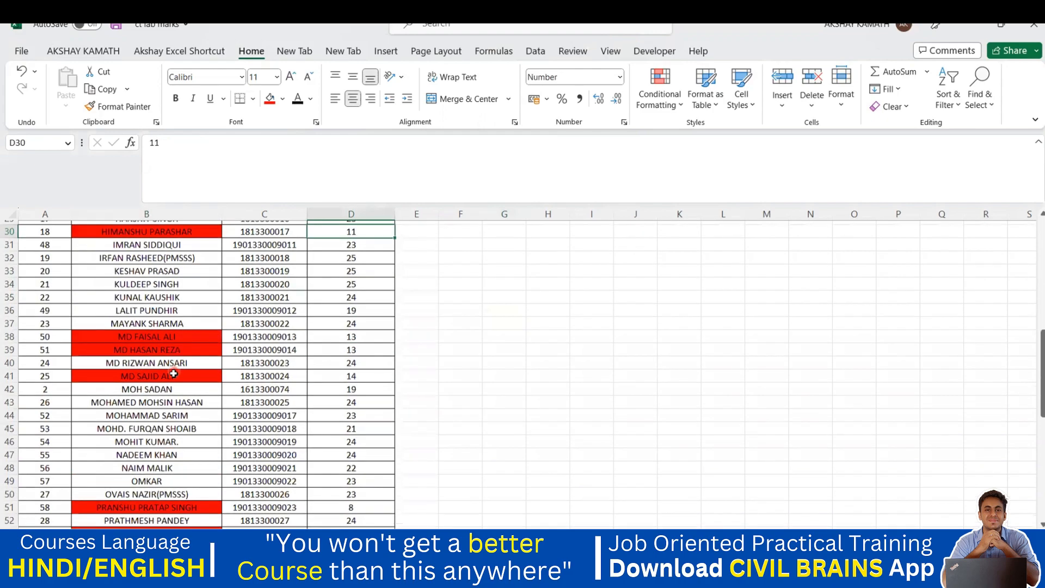
pyautogui.scroll(-7, 178, 399)
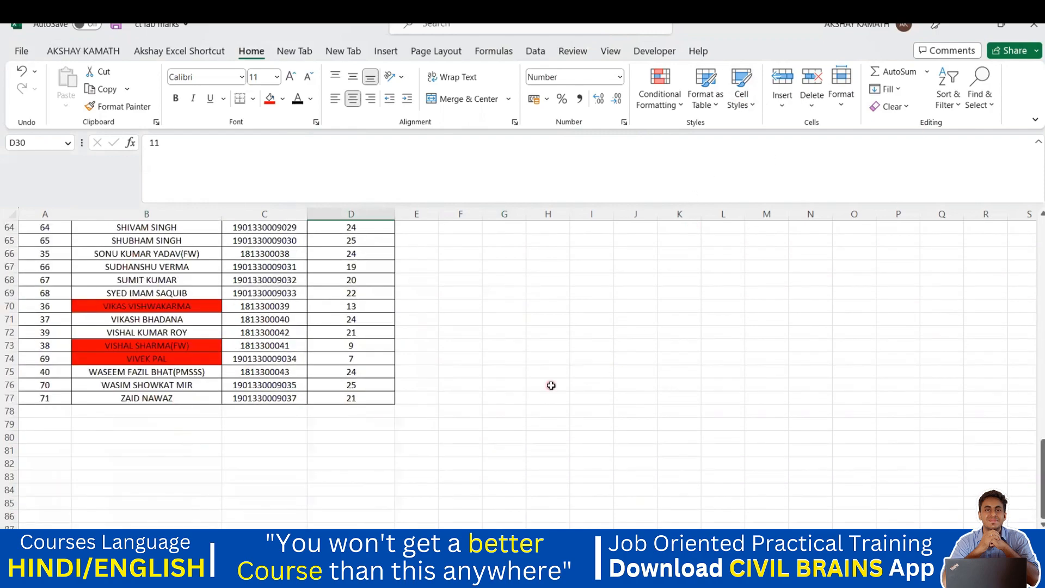
pyautogui.scroll(3, 460, 424)
pyautogui.scroll(16, 460, 424)
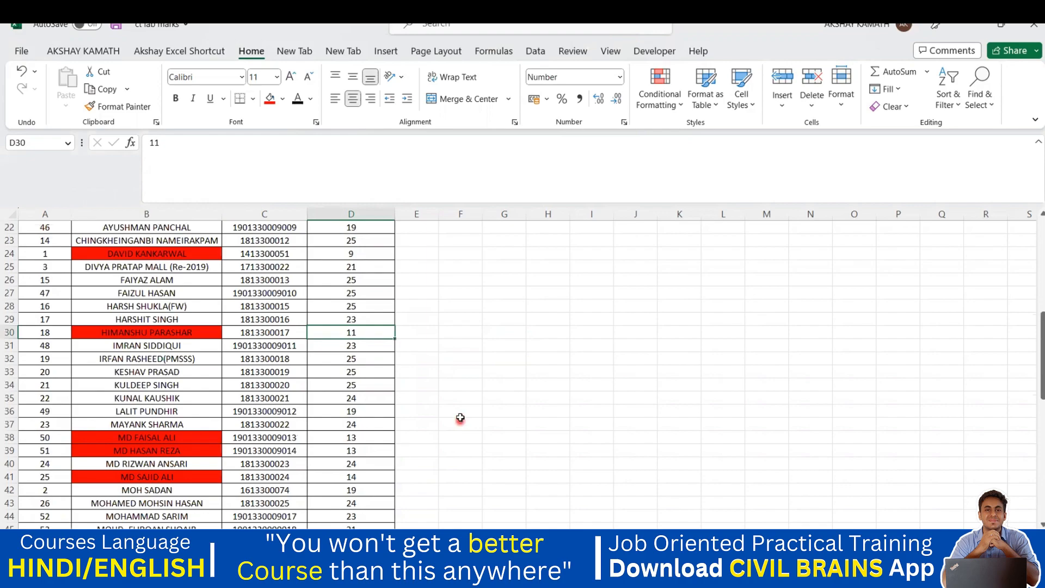
# Switch to the Excel Sructural workbook and look through the singly reinforced beam design from its inputs down to Ast Provided
pyautogui.scroll(1, 299, 348)
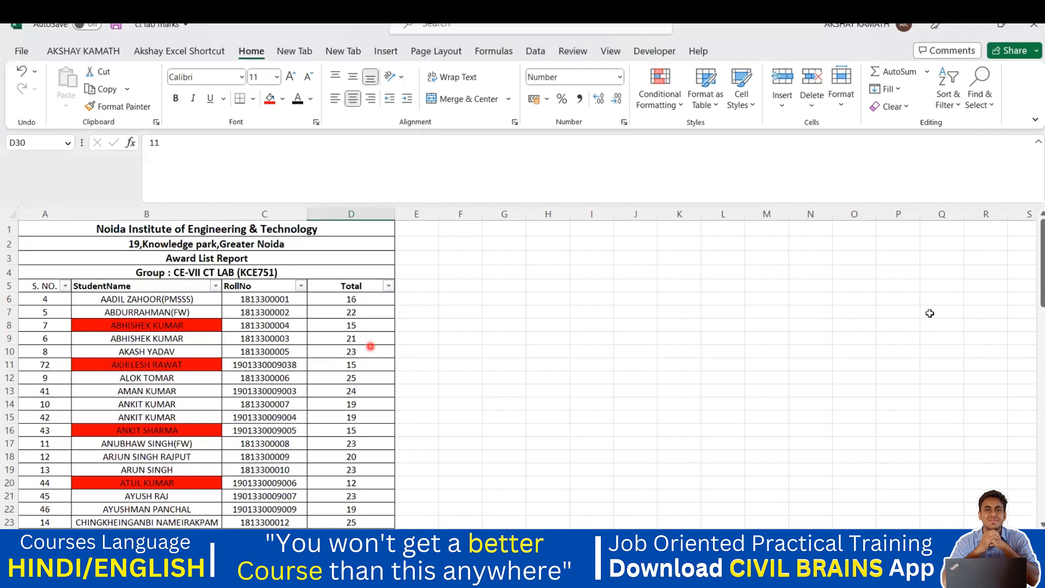
pyautogui.moveTo(737, 572)
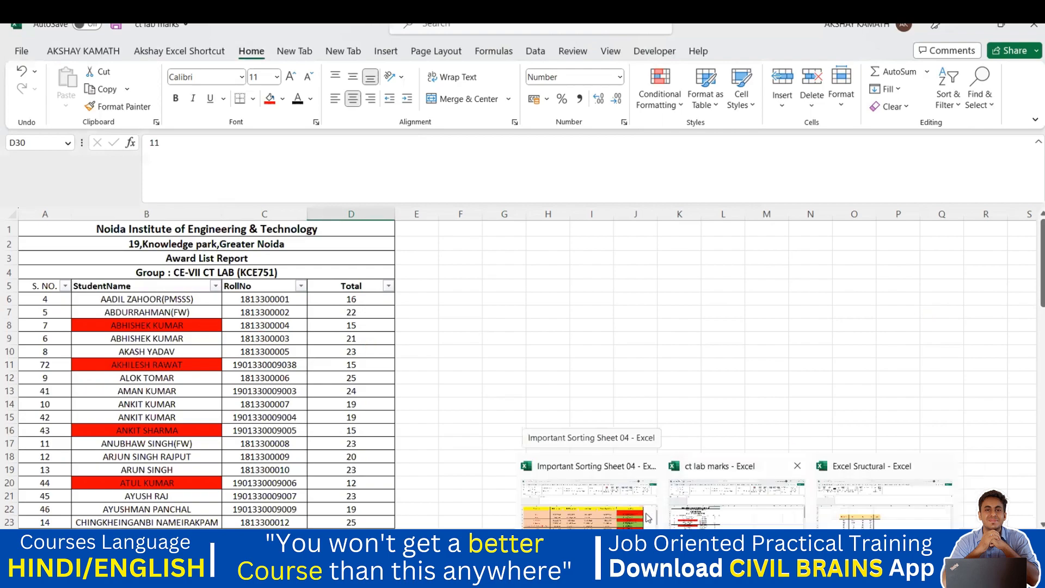
pyautogui.click(854, 514)
pyautogui.scroll(6, 451, 458)
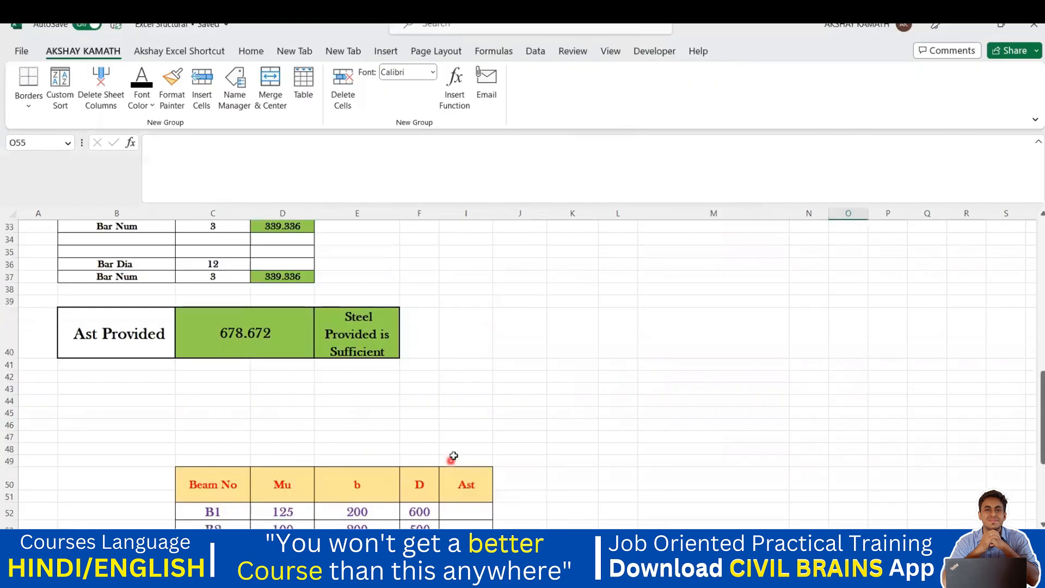
pyautogui.scroll(1, 453, 456)
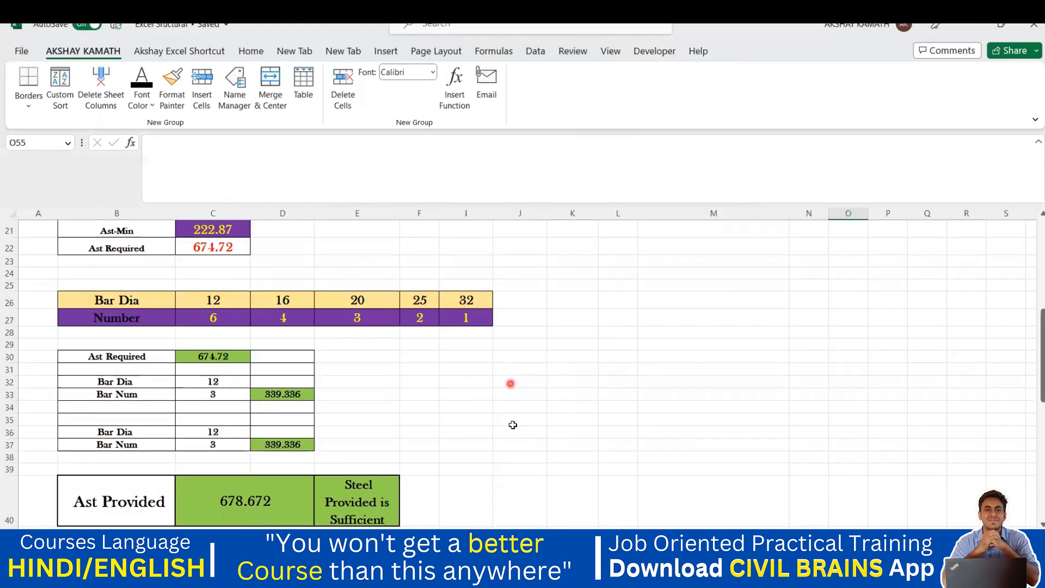
pyautogui.scroll(3, 513, 424)
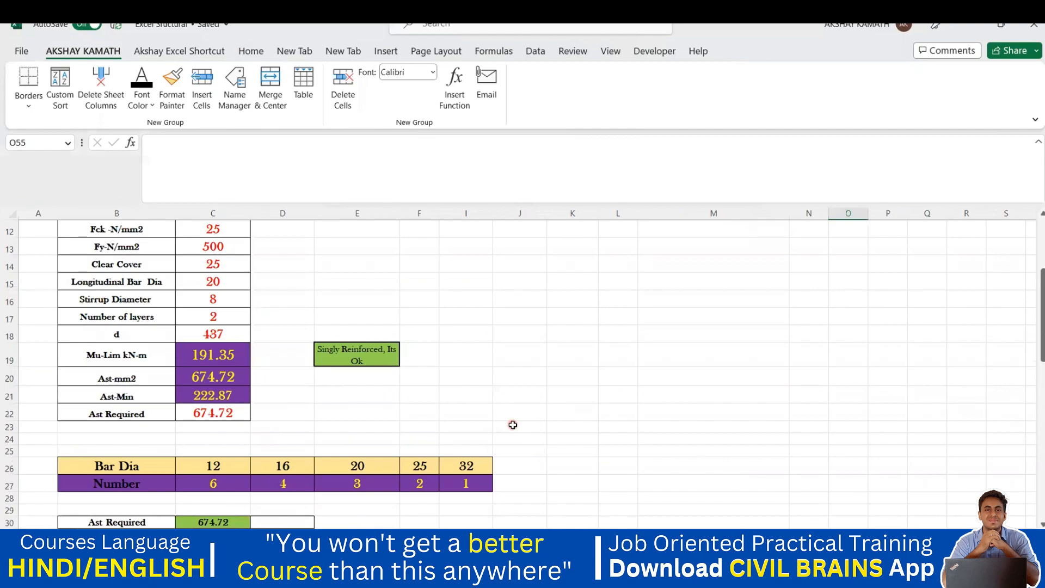
pyautogui.scroll(3, 513, 424)
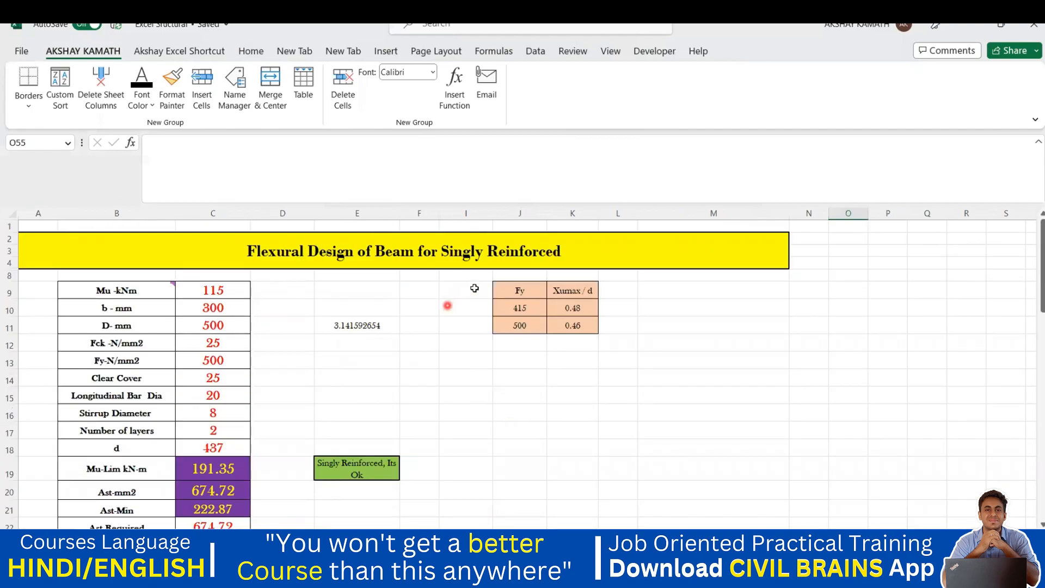
pyautogui.scroll(-4, 481, 299)
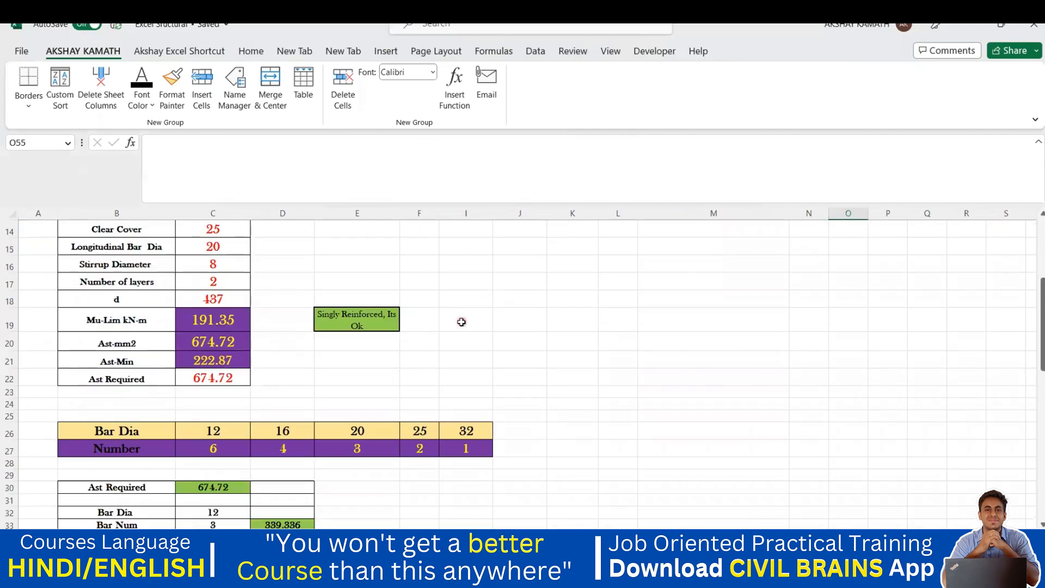
pyautogui.scroll(-1, 462, 322)
pyautogui.scroll(-2, 296, 430)
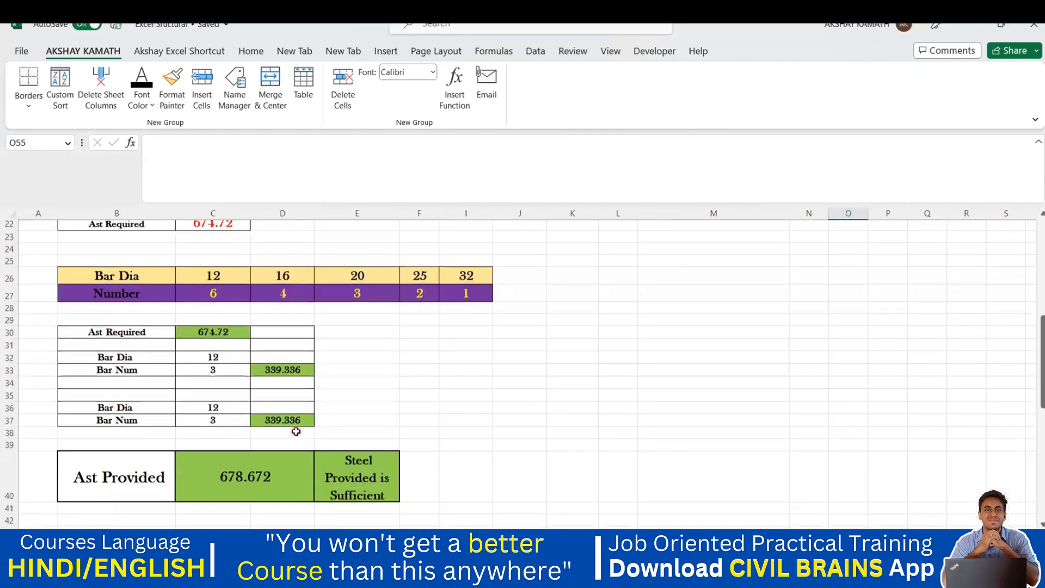
# Check the formulas behind the steel sufficiency message in E40 and the Ast Provided value in C40
pyautogui.click(370, 462)
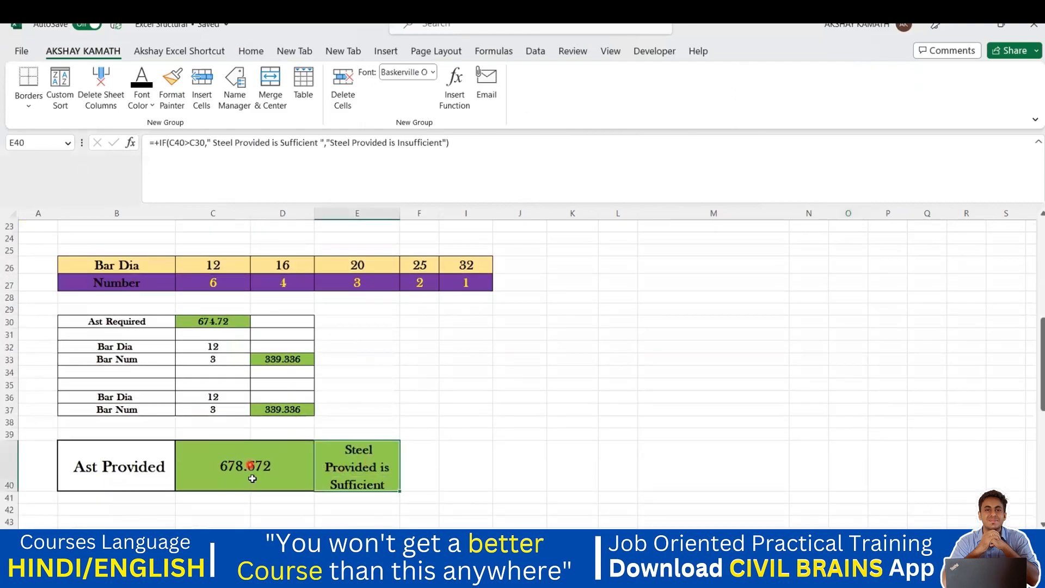
pyautogui.click(225, 469)
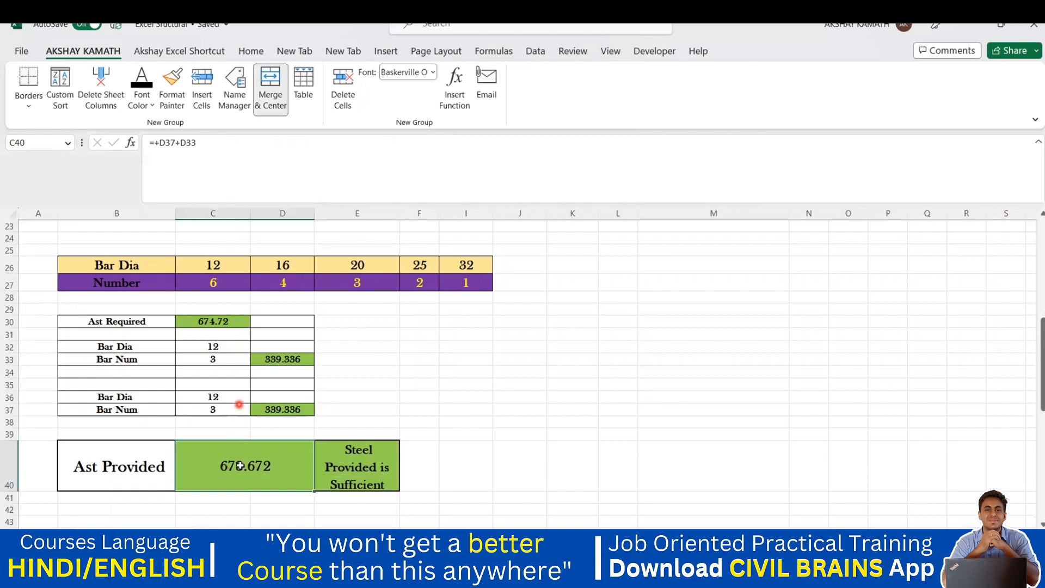
pyautogui.click(520, 397)
pyautogui.scroll(2, 490, 409)
pyautogui.scroll(-1, 490, 409)
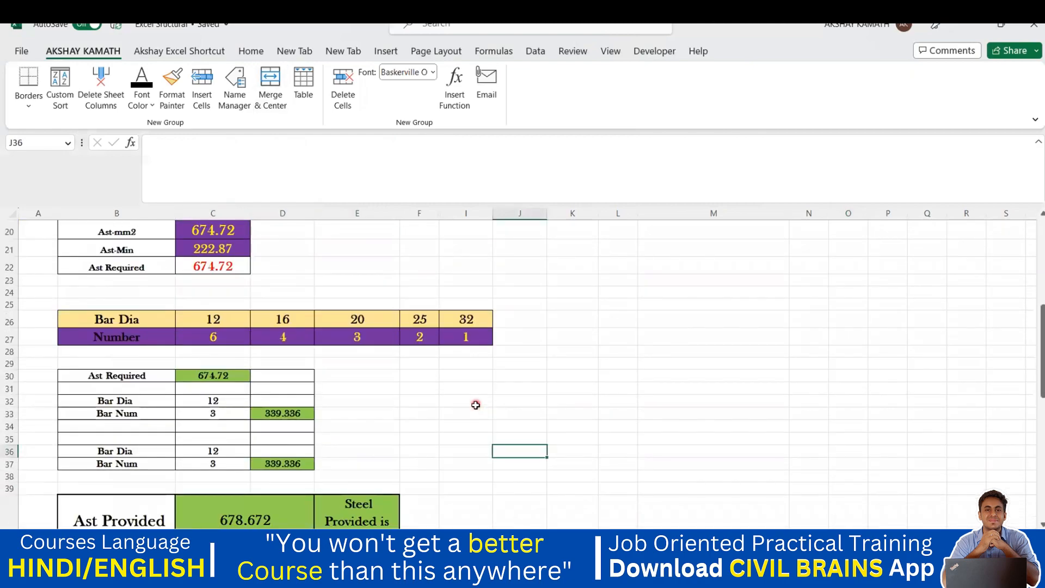
# Trace Ast Required from row 22 to C30 and examine the bar diameter and bar number entries feeding Ast Provided
pyautogui.scroll(1, 481, 409)
pyautogui.moveTo(161, 327); pyautogui.dragTo(218, 326)
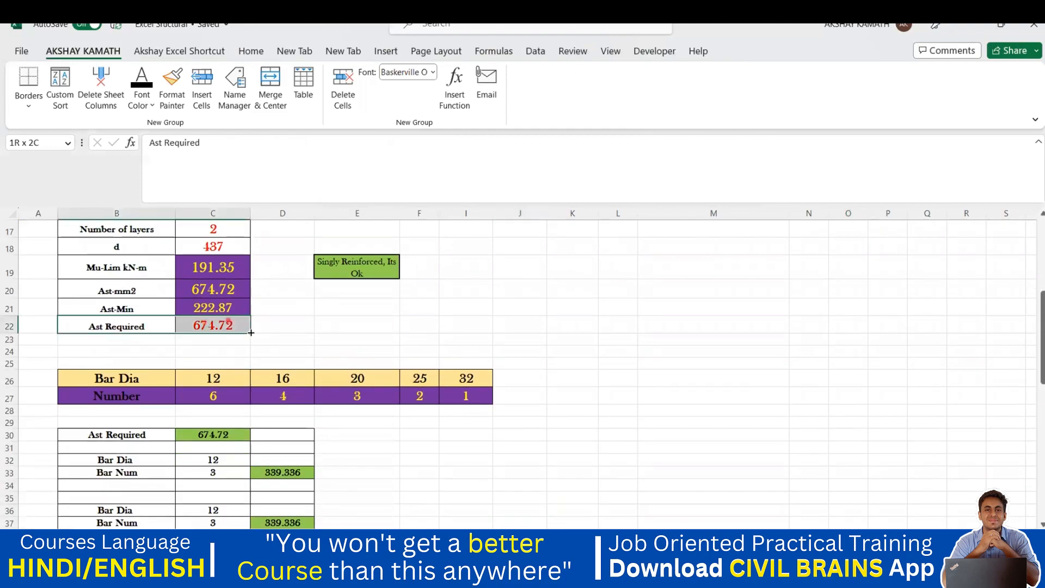
pyautogui.scroll(3, 350, 361)
pyautogui.scroll(-1, 307, 355)
pyautogui.scroll(-3, 297, 366)
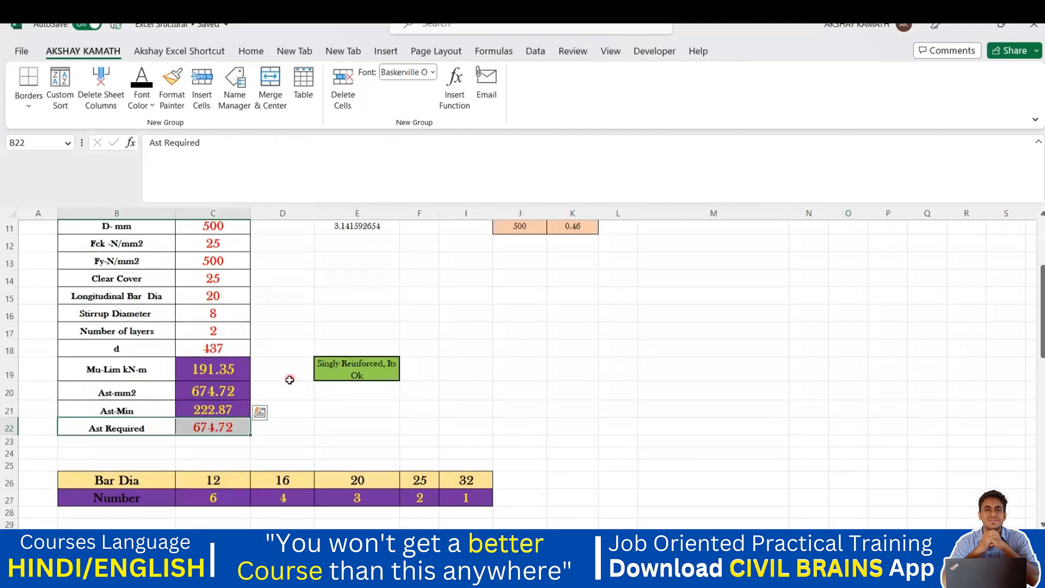
pyautogui.click(255, 462)
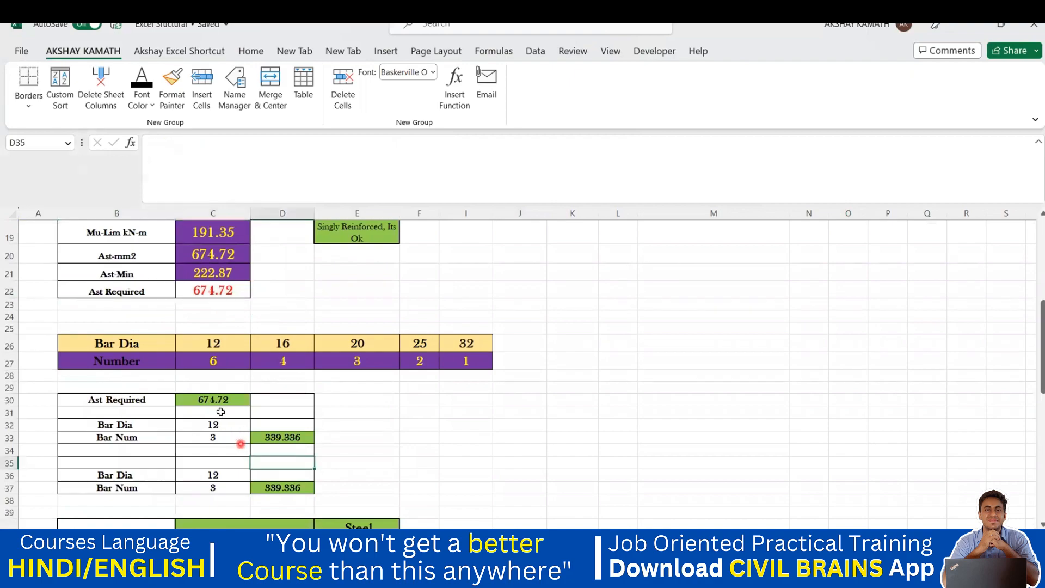
pyautogui.click(216, 402)
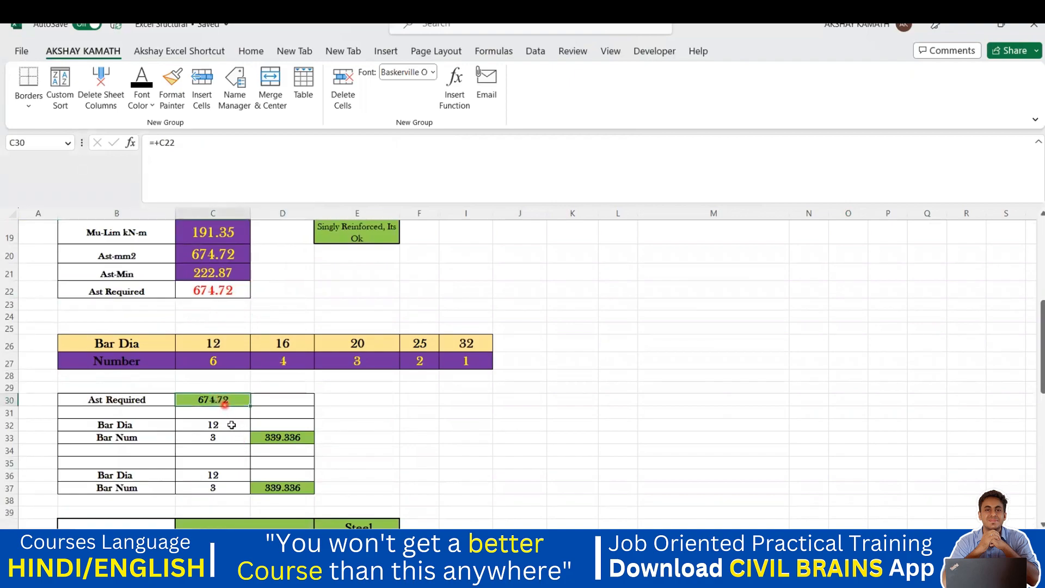
pyautogui.click(231, 427)
pyautogui.click(228, 438)
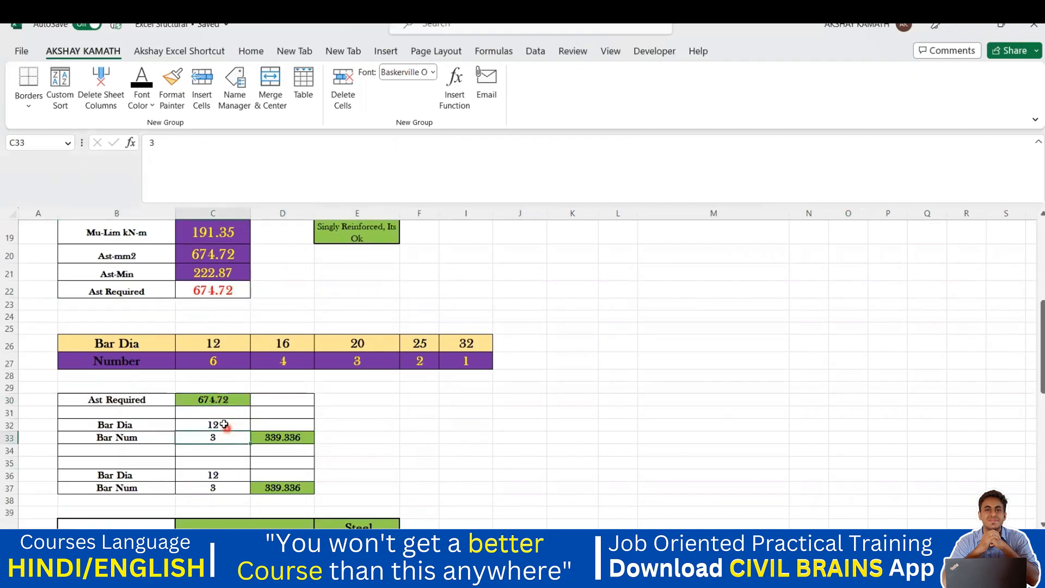
pyautogui.click(278, 452)
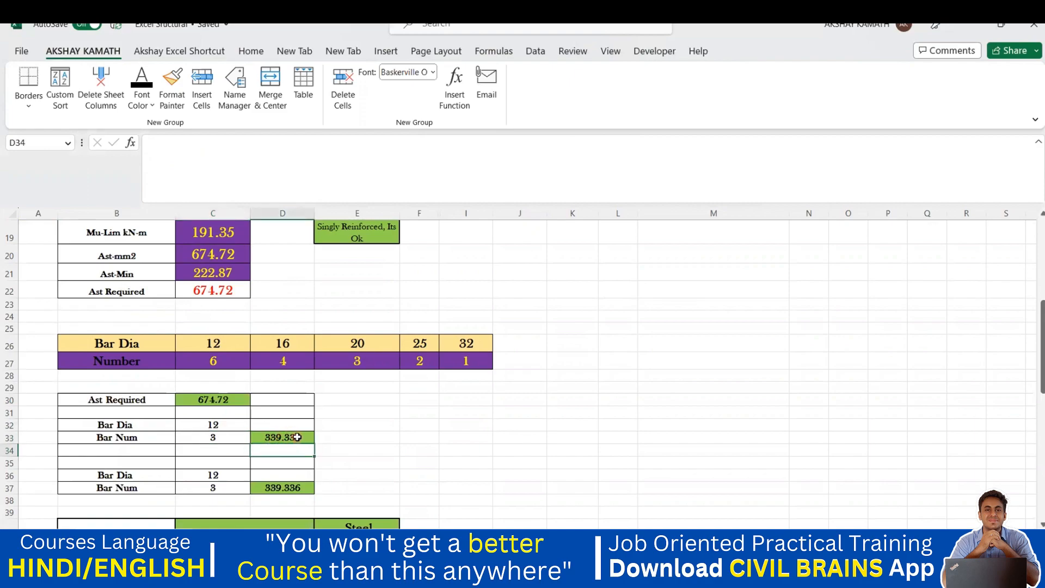
pyautogui.scroll(-1, 297, 437)
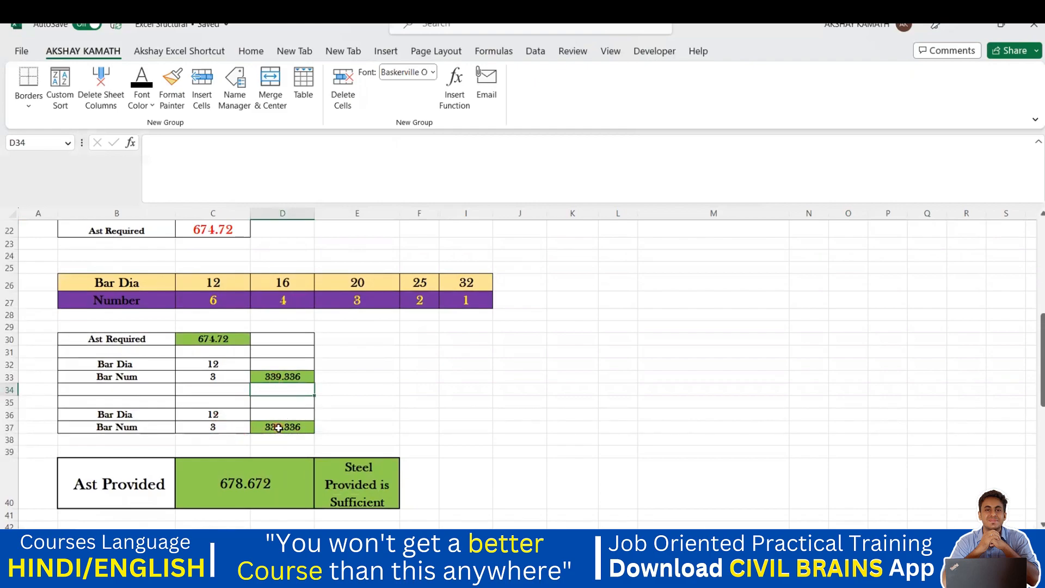
pyautogui.scroll(2, 253, 494)
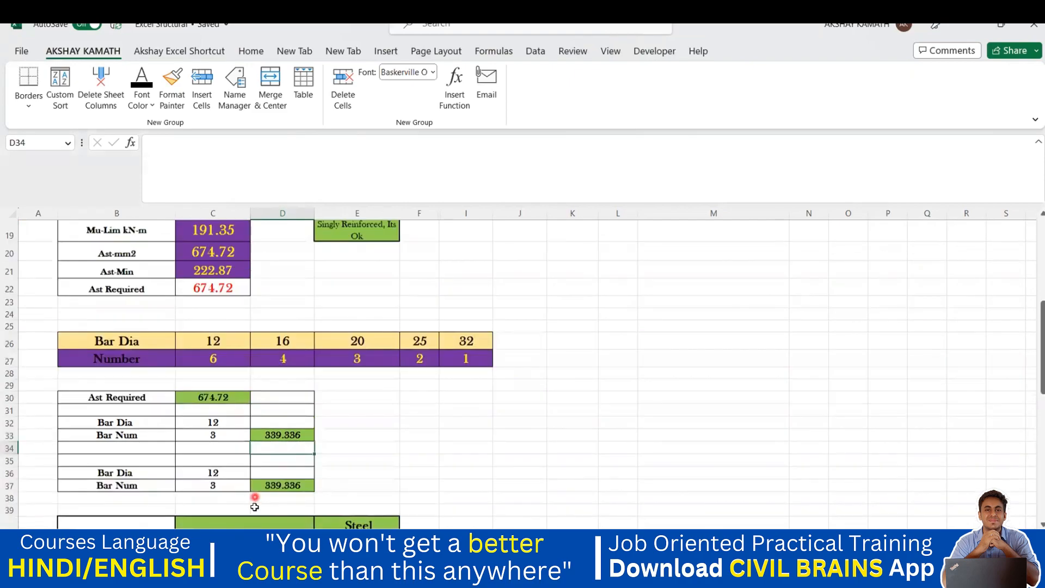
pyautogui.scroll(-2, 245, 500)
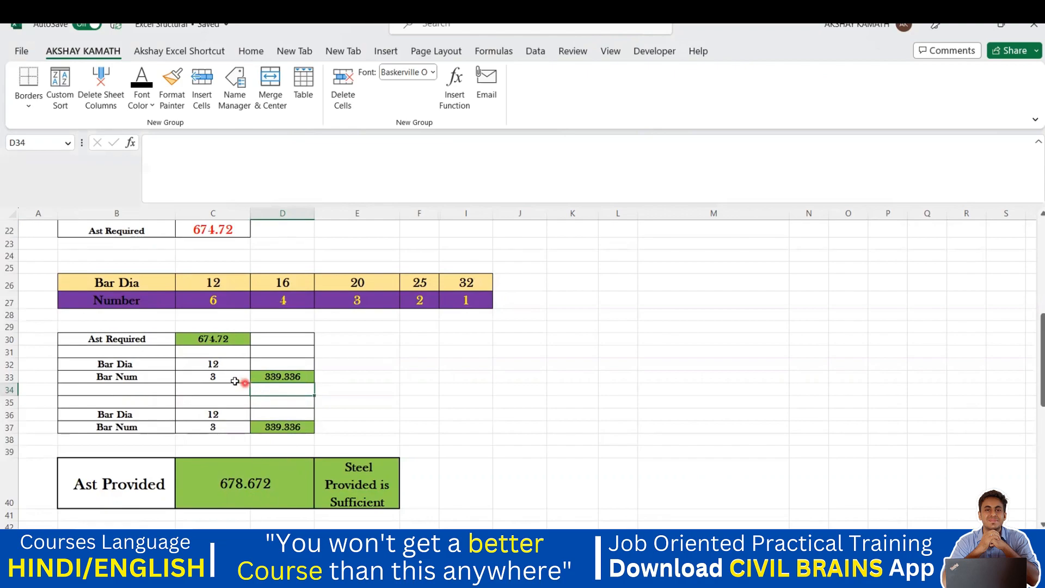
# Set the first Bar Num in C33 to 2
pyautogui.click(238, 378)
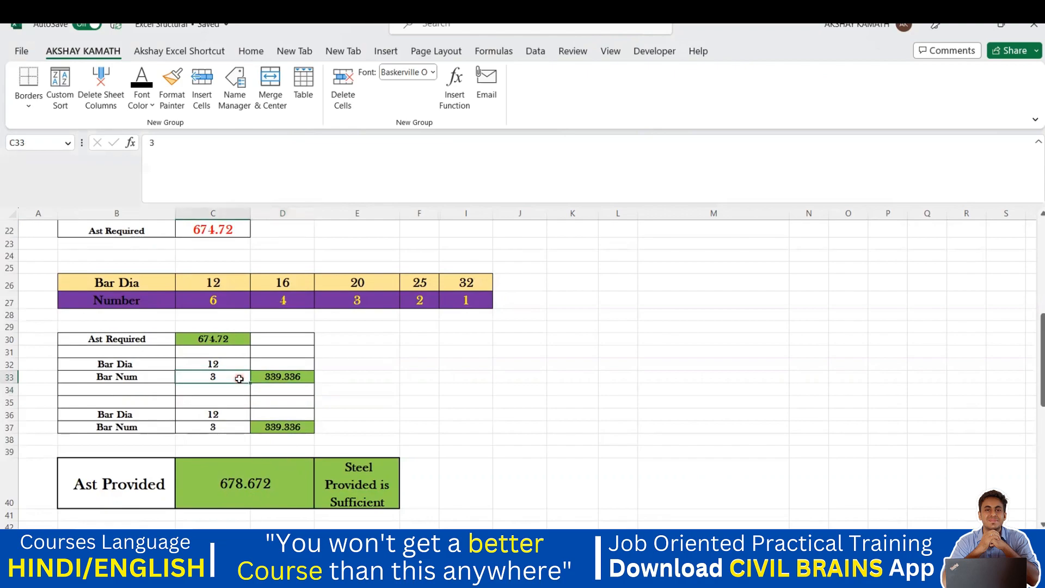
pyautogui.doubleClick(239, 378)
pyautogui.press('BackSpace')
pyautogui.write('2')
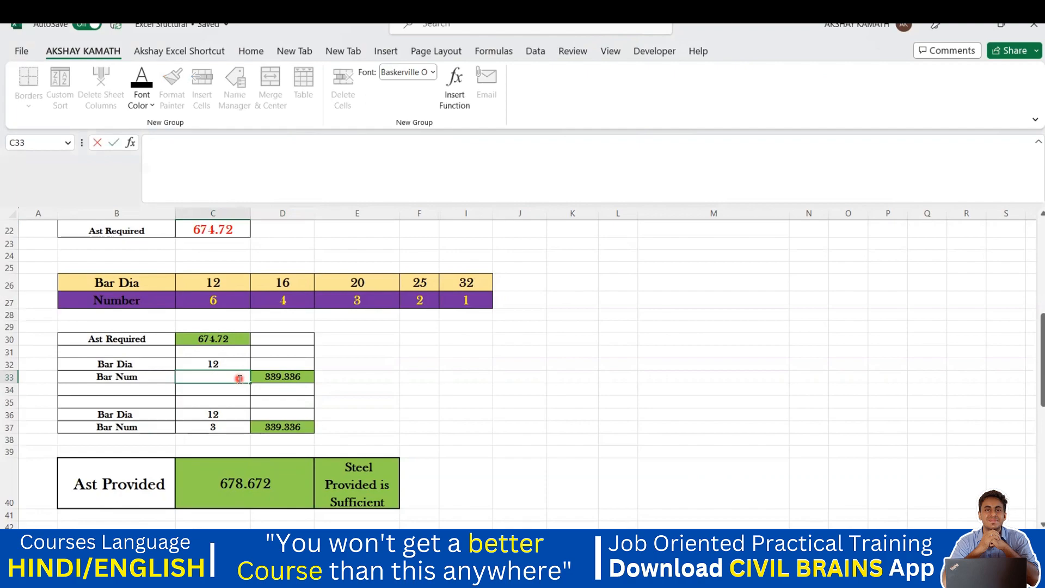
pyautogui.click(390, 388)
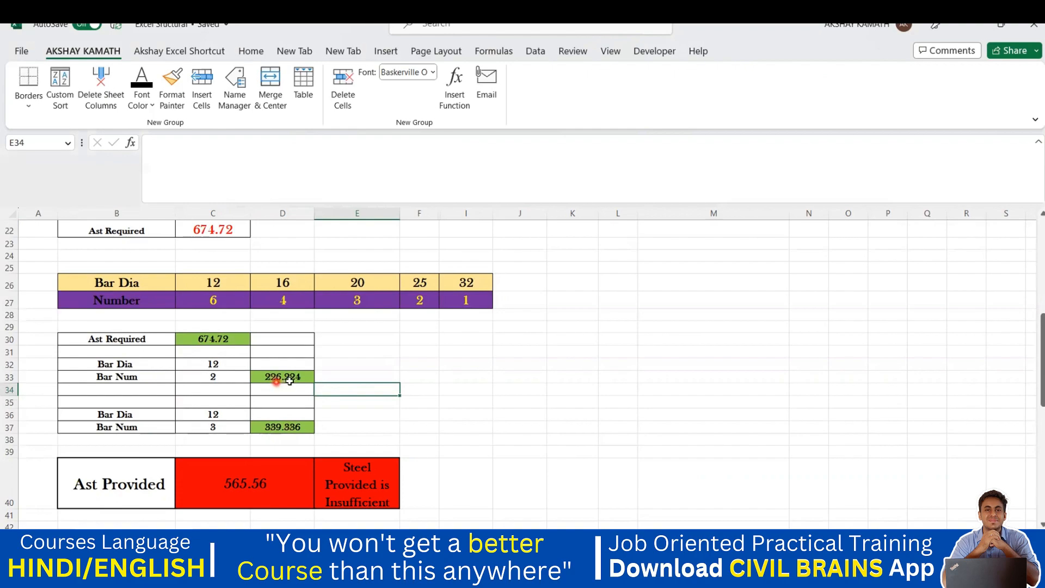
# Compare Ast Provided in C40 with Ast Required in C30 and inspect the highlighting of the Ast Provided row
pyautogui.click(261, 492)
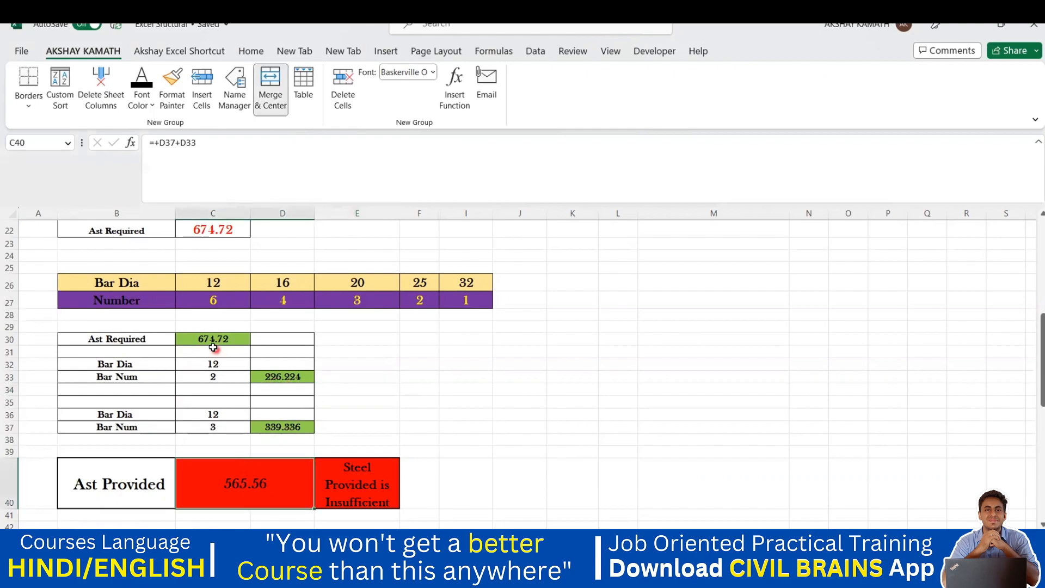
pyautogui.click(518, 439)
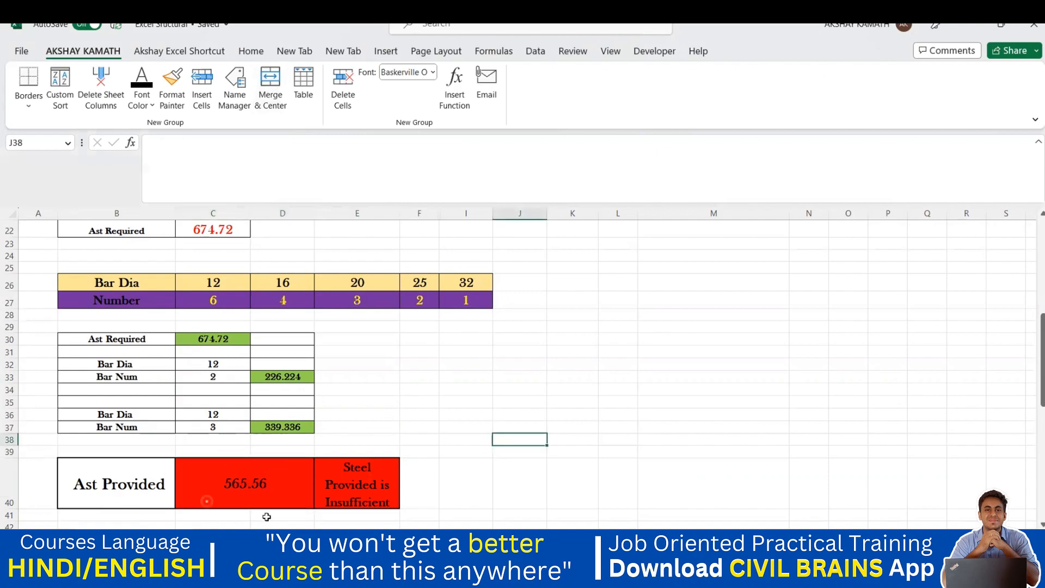
pyautogui.click(453, 387)
pyautogui.click(302, 477)
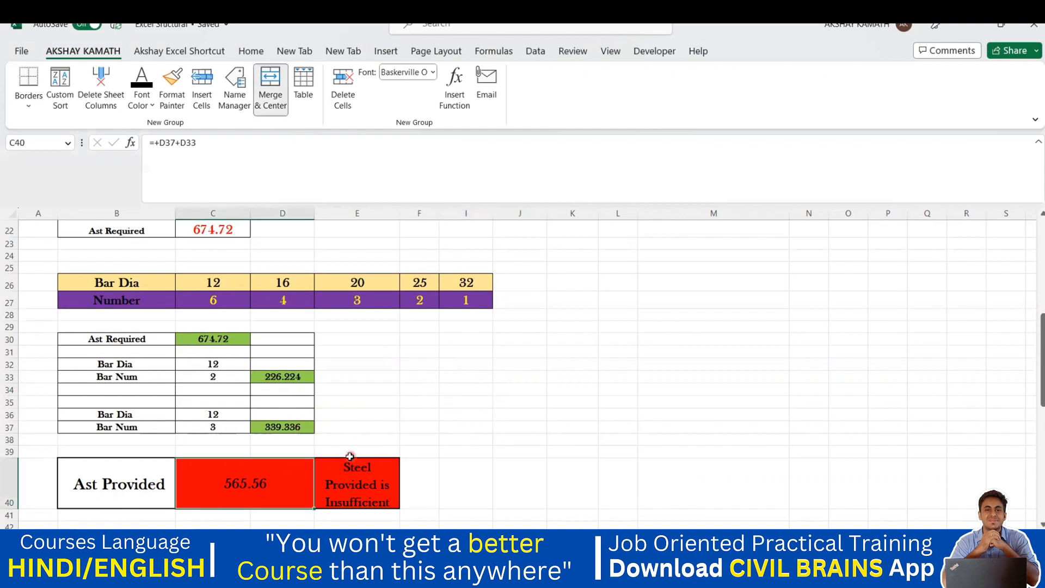
pyautogui.click(411, 402)
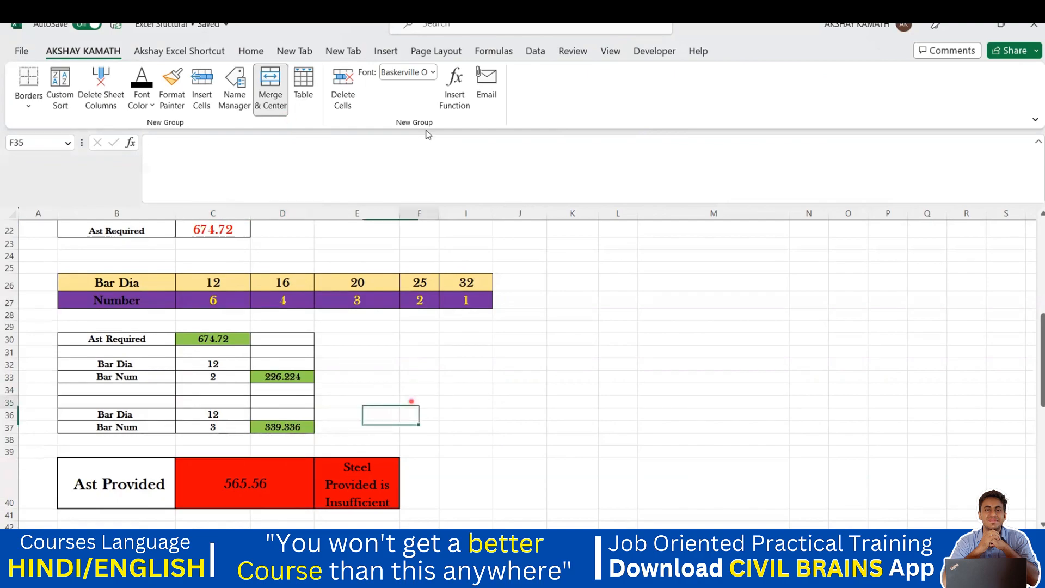
pyautogui.click(277, 481)
pyautogui.click(427, 427)
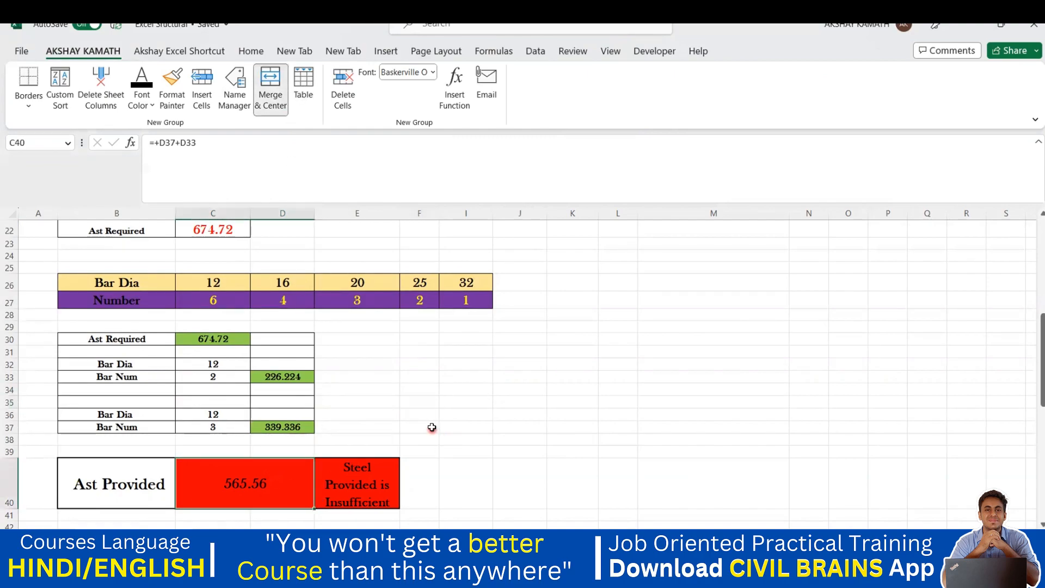
# Merge and center the empty cells E34:I36, and do the same for J34:L36 beside them
pyautogui.moveTo(363, 401); pyautogui.dragTo(447, 417)
pyautogui.click(459, 416)
pyautogui.click(253, 52)
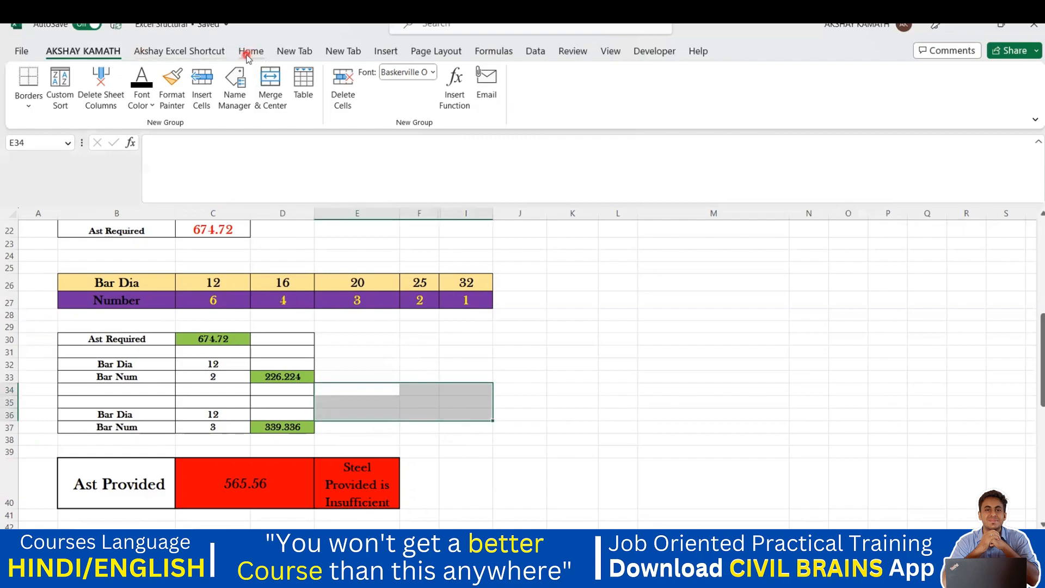
pyautogui.click(473, 103)
pyautogui.click(536, 449)
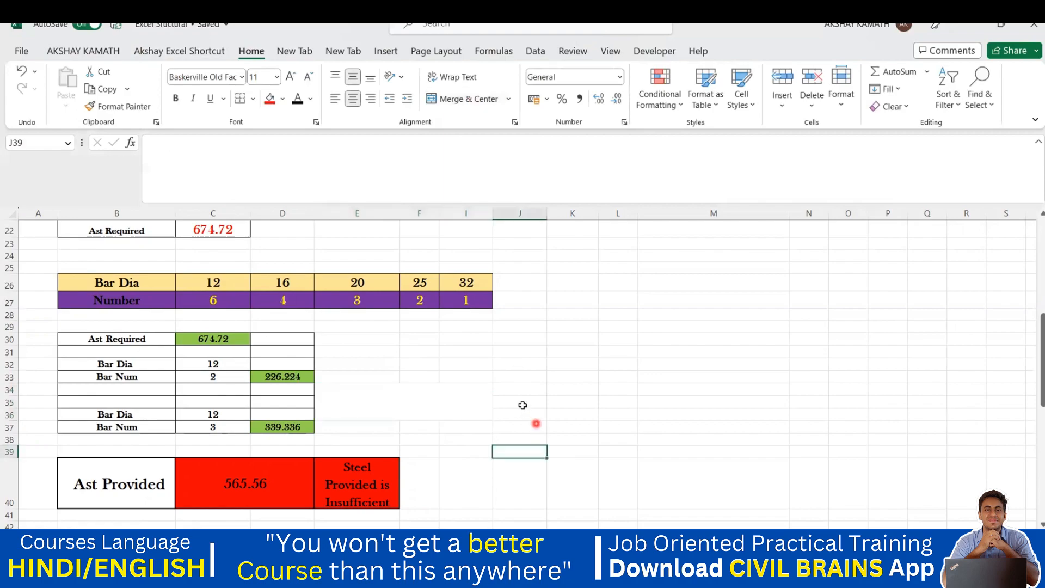
pyautogui.moveTo(515, 390); pyautogui.dragTo(612, 401)
pyautogui.click(468, 99)
# Enter the label Ast Provided in the merged cell E34:I36
pyautogui.click(439, 395)
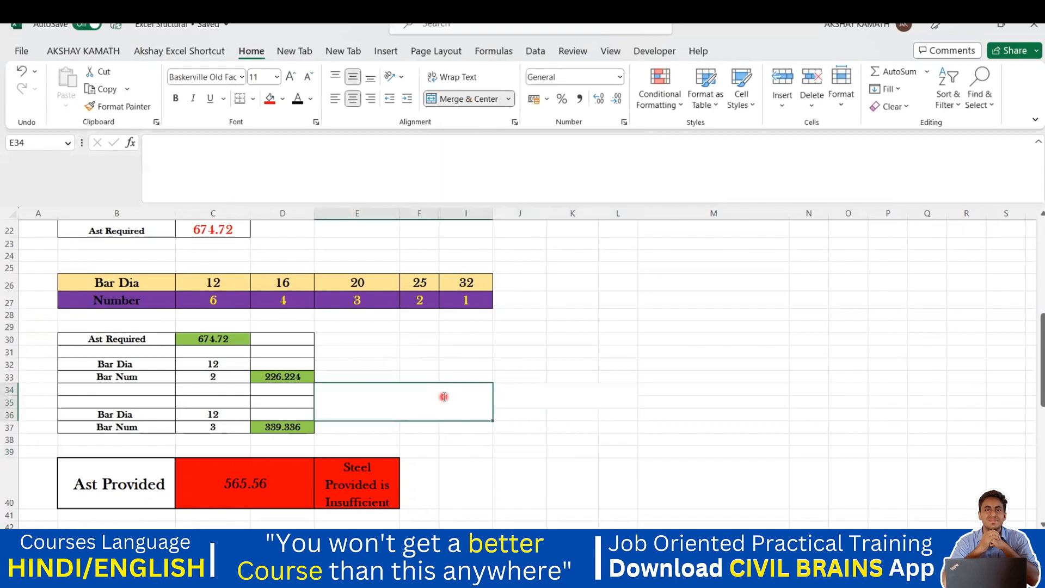
pyautogui.write('Ast Provided')
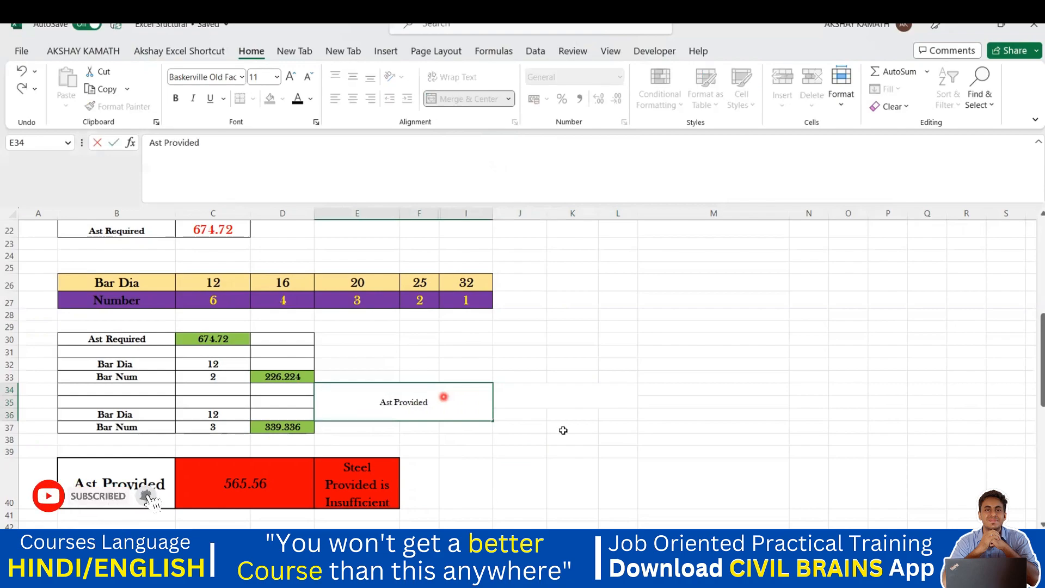
pyautogui.click(562, 428)
# Merge and center cells J34:L36 beside the new Ast Provided label
pyautogui.click(522, 395)
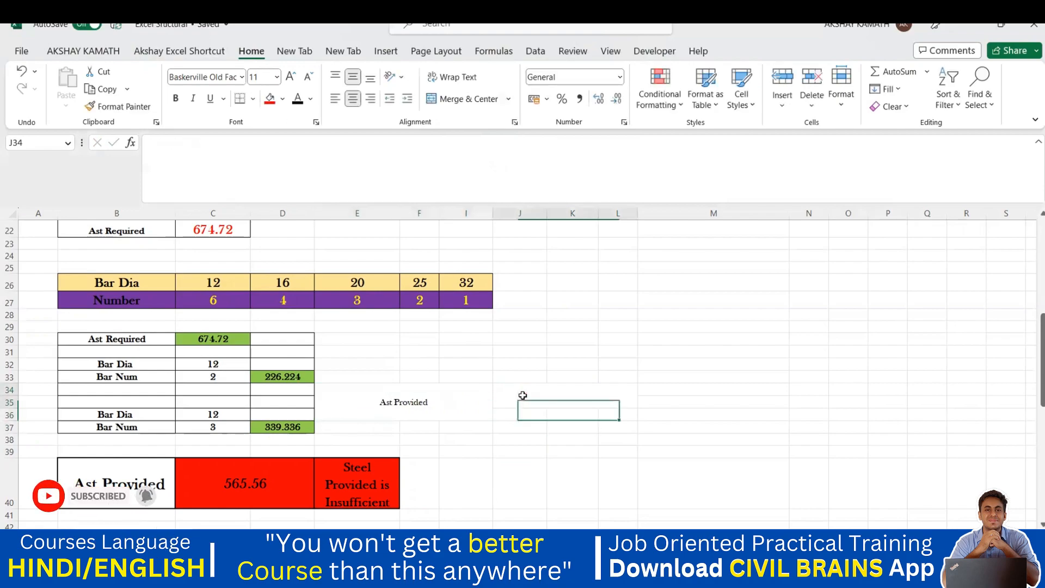
pyautogui.click(427, 399)
pyautogui.keyDown('ctrl'); pyautogui.click(520, 399); pyautogui.keyUp('ctrl')
pyautogui.click(518, 407)
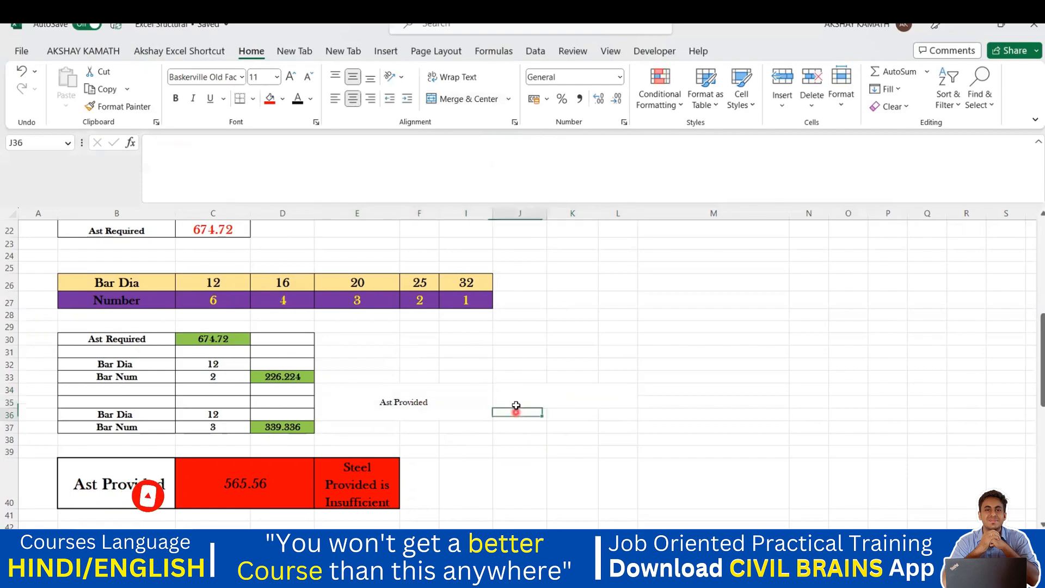
pyautogui.moveTo(513, 392); pyautogui.dragTo(532, 412)
pyautogui.click(451, 102)
# Add outline borders to the merged label cell E34:I36 and the value cell J34:L36
pyautogui.click(471, 397)
pyautogui.keyDown('ctrl'); pyautogui.click(551, 410); pyautogui.keyUp('ctrl')
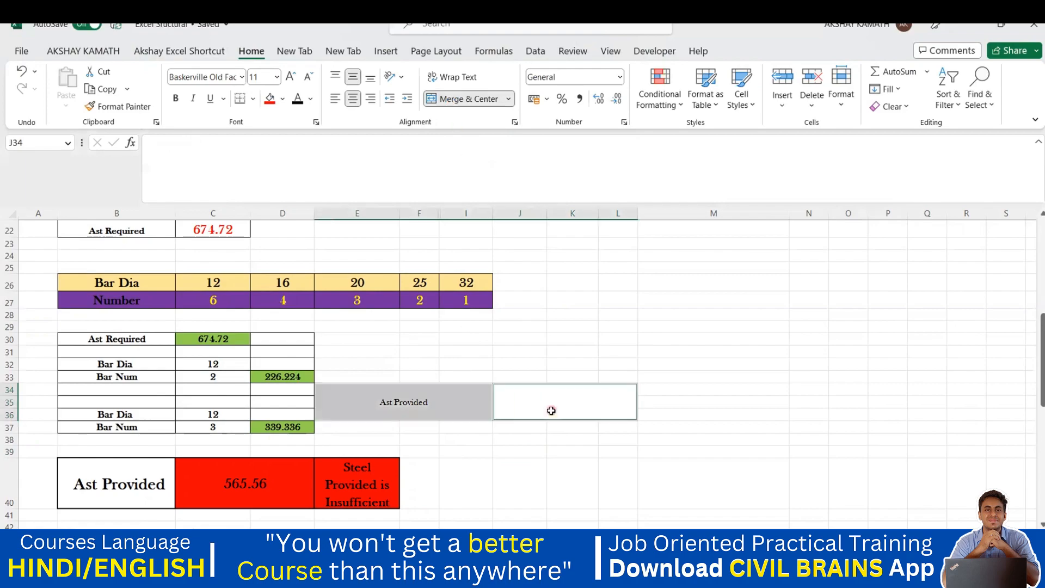
pyautogui.click(254, 99)
pyautogui.click(282, 273)
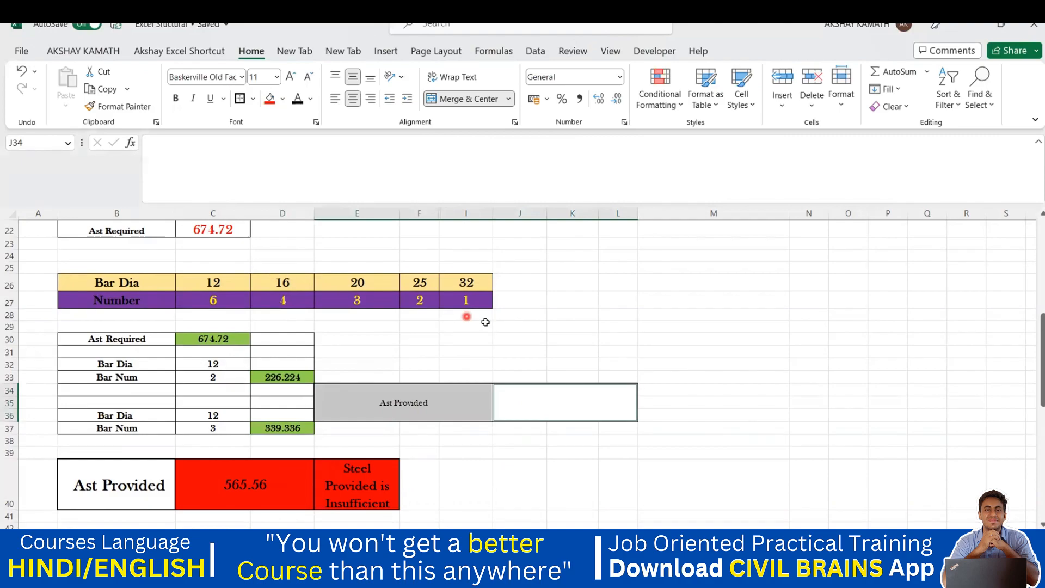
pyautogui.click(590, 337)
pyautogui.click(670, 336)
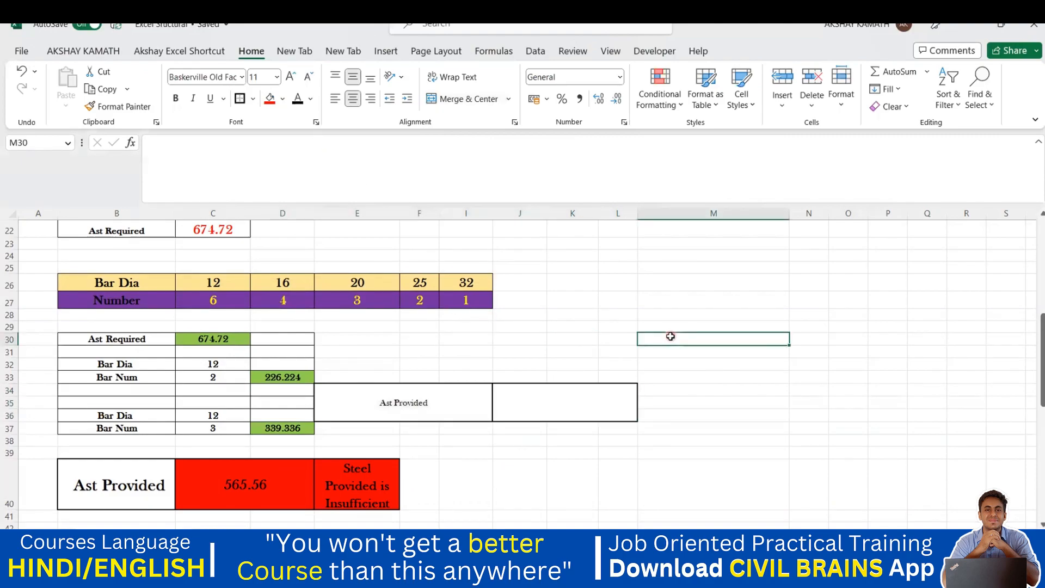
pyautogui.doubleClick(573, 403)
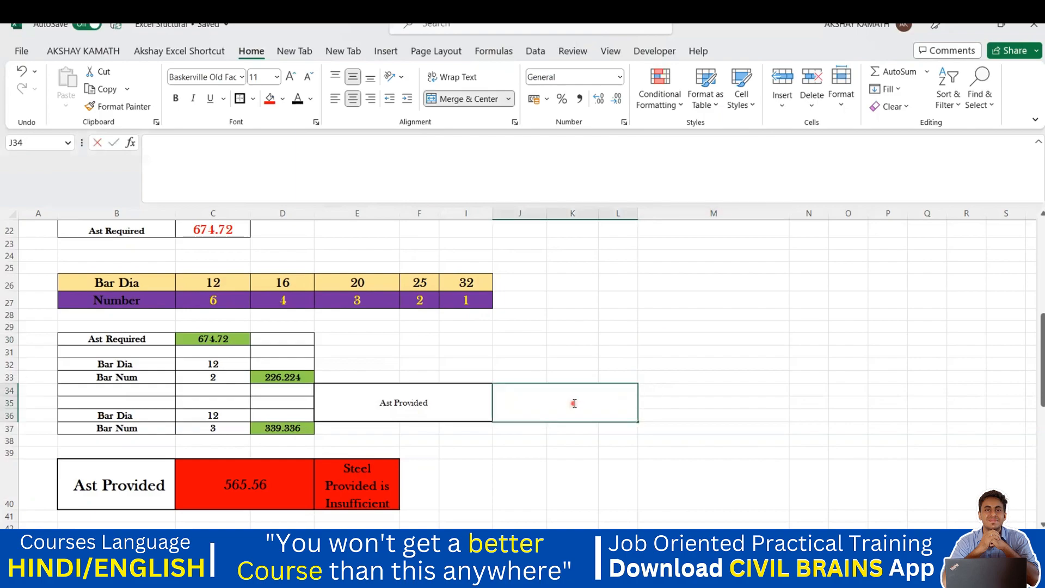
pyautogui.click(653, 380)
pyautogui.click(574, 401)
pyautogui.click(659, 93)
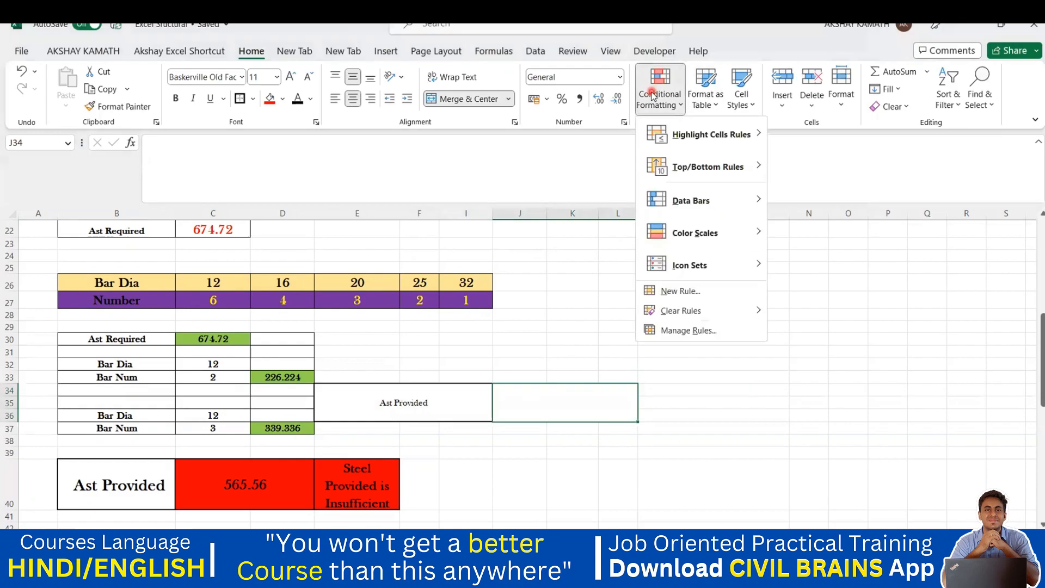
pyautogui.click(680, 291)
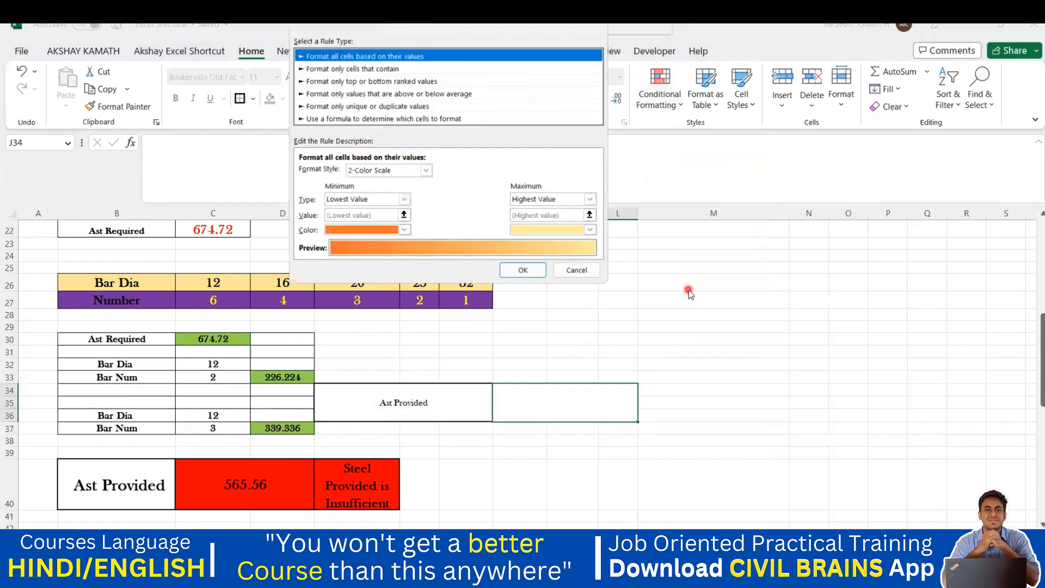
pyautogui.click(363, 120)
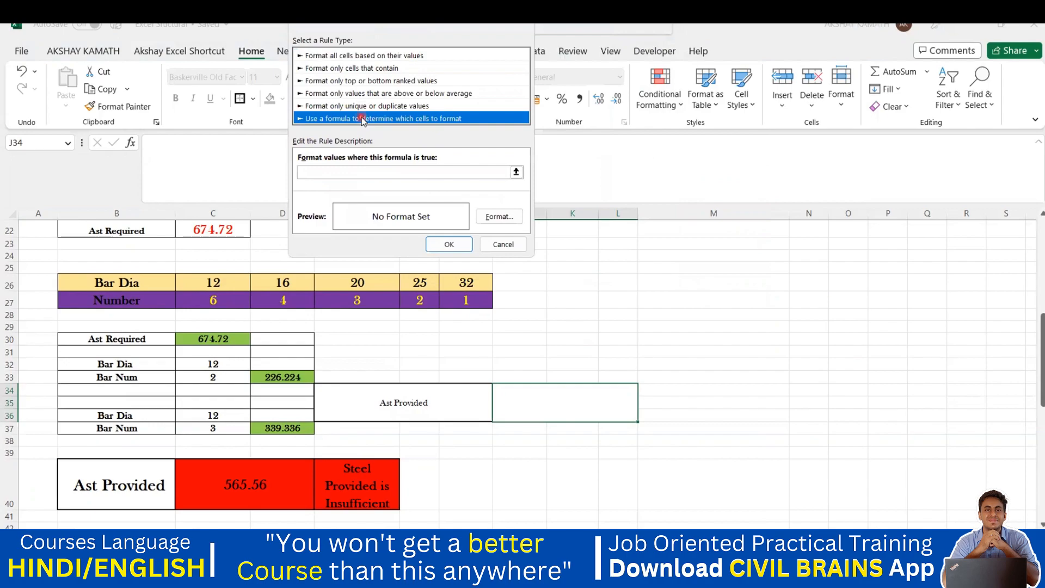
pyautogui.click(369, 172)
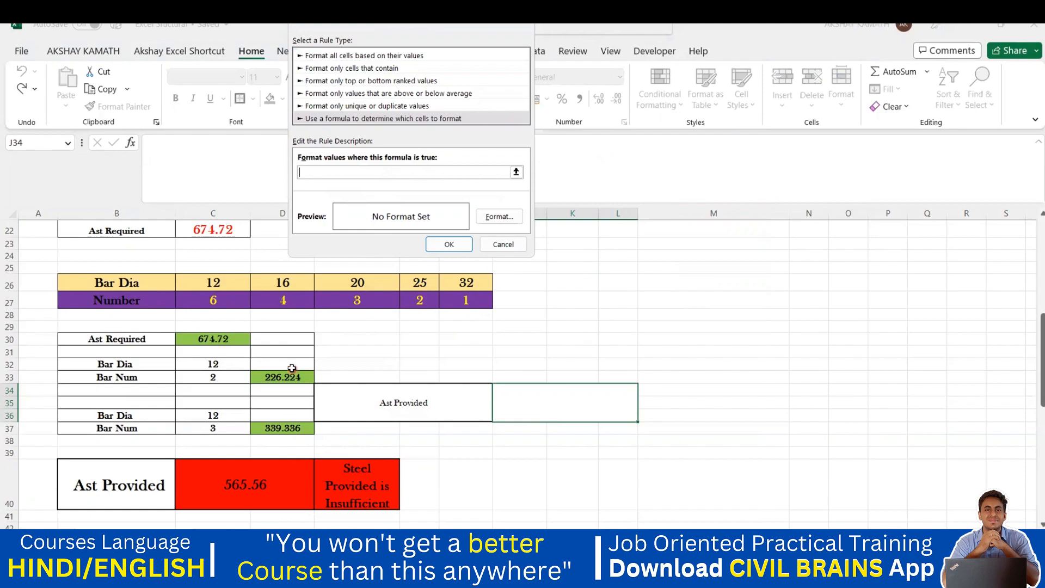
pyautogui.click(252, 483)
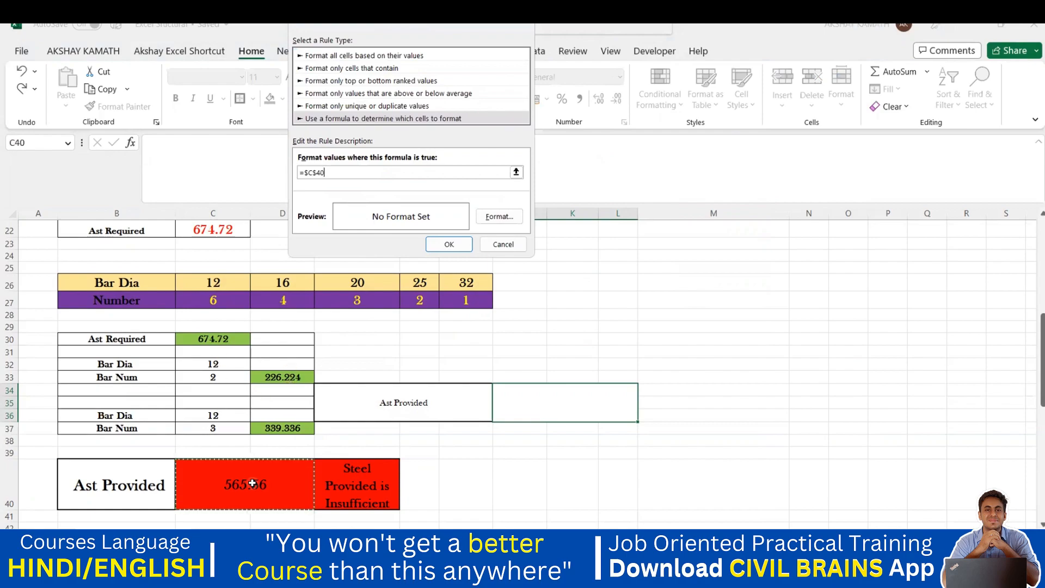
pyautogui.write('>')
pyautogui.click(218, 346)
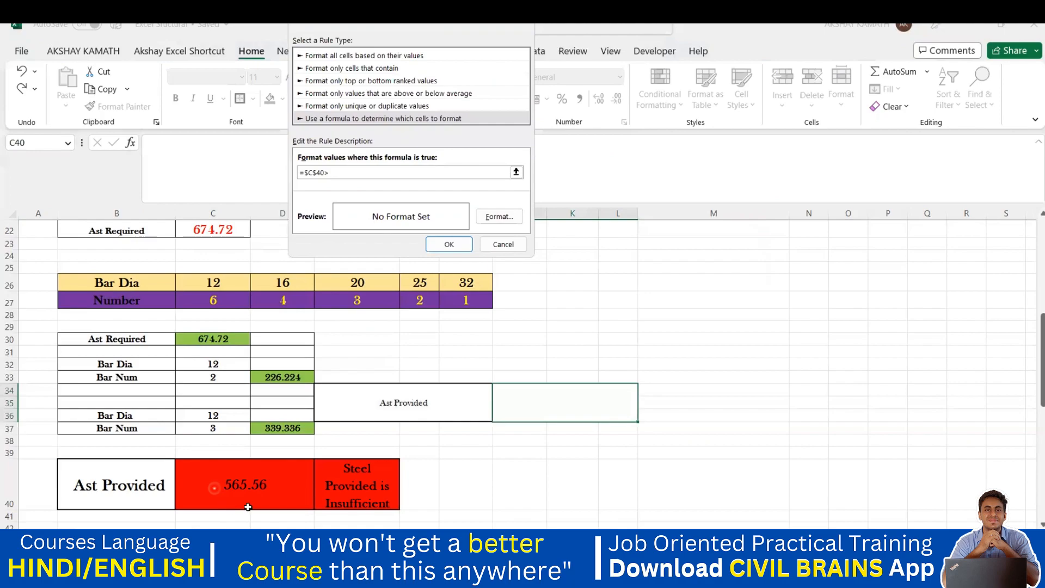
pyautogui.click(248, 481)
pyautogui.click(261, 489)
pyautogui.click(510, 248)
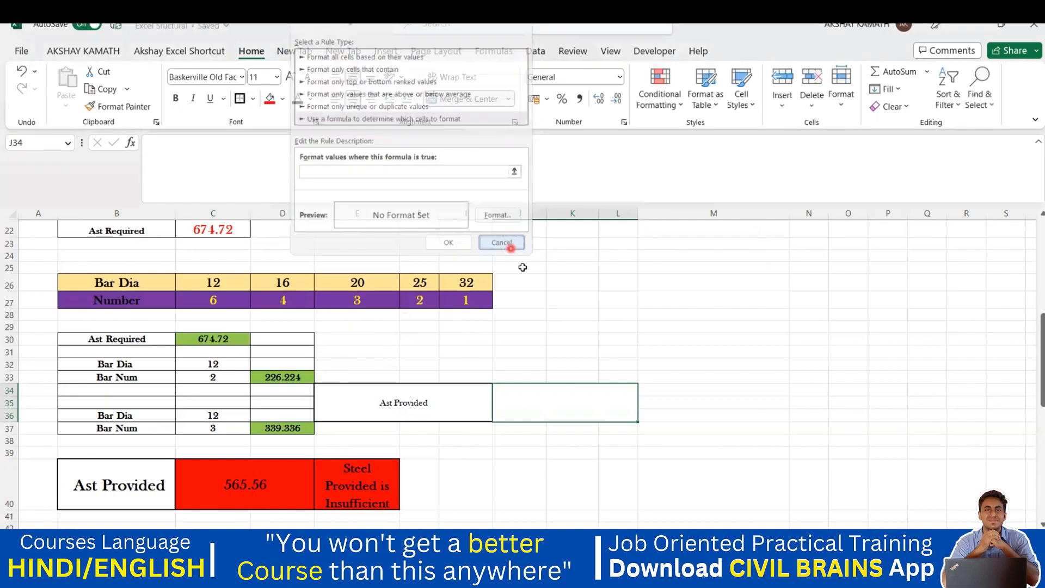
# Enter a formula in merged cell J34 that adds the two bar areas in D33 and D37
pyautogui.click(531, 284)
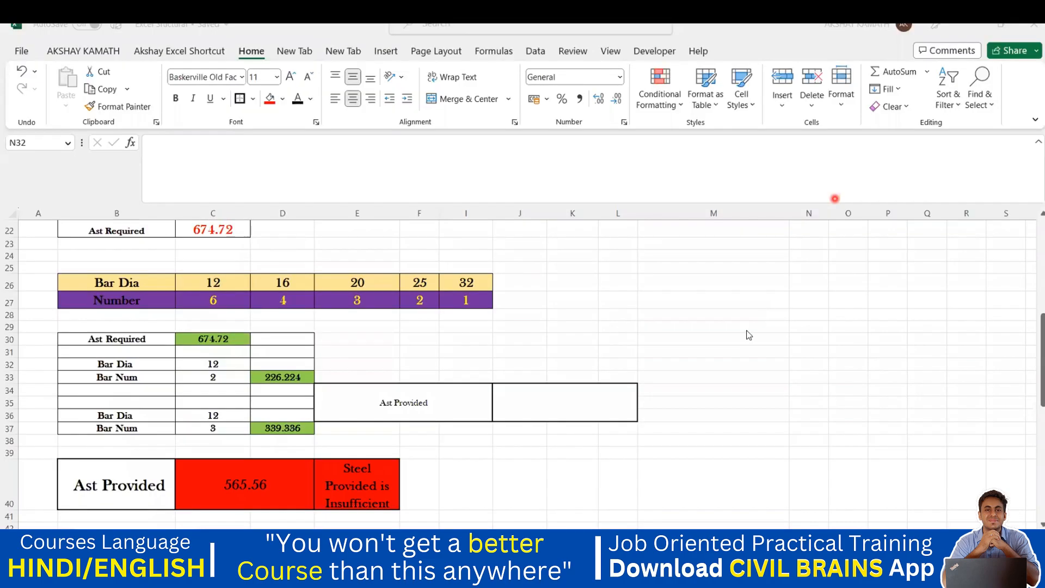
pyautogui.click(731, 338)
pyautogui.click(546, 404)
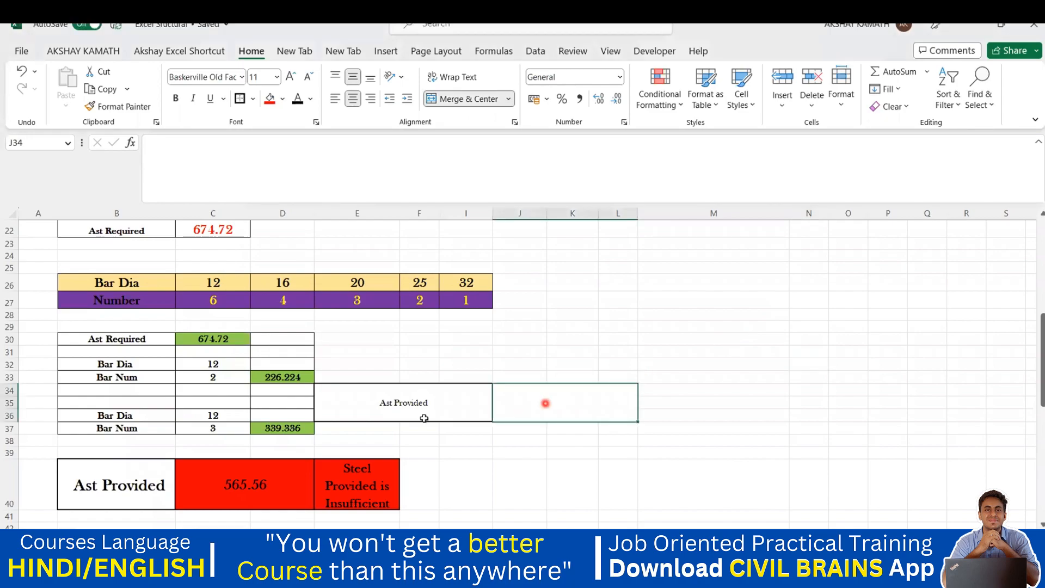
pyautogui.doubleClick(546, 405)
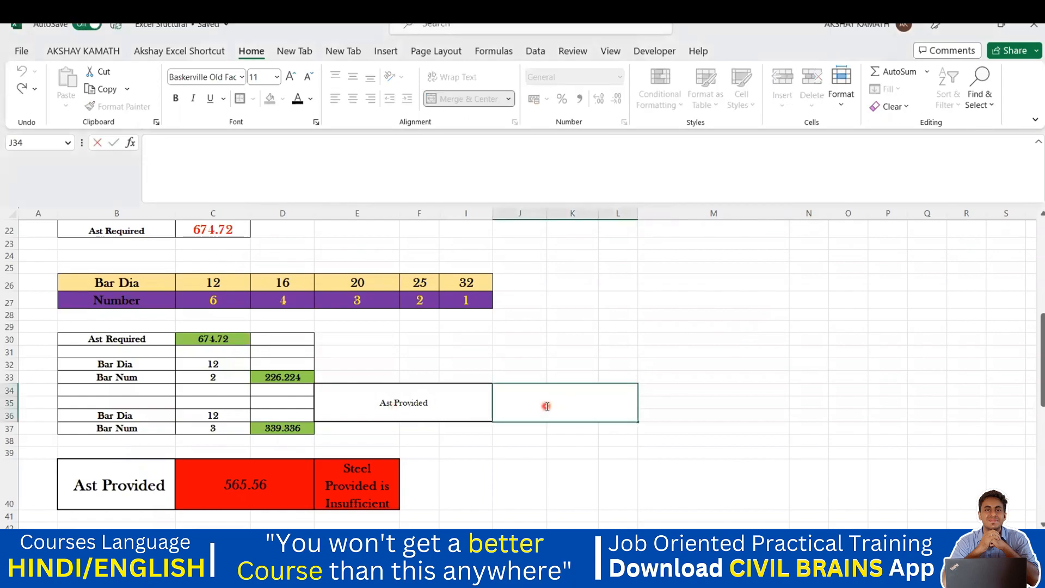
pyautogui.write('+')
pyautogui.click(284, 377)
pyautogui.write('+')
pyautogui.click(285, 426)
pyautogui.click(707, 389)
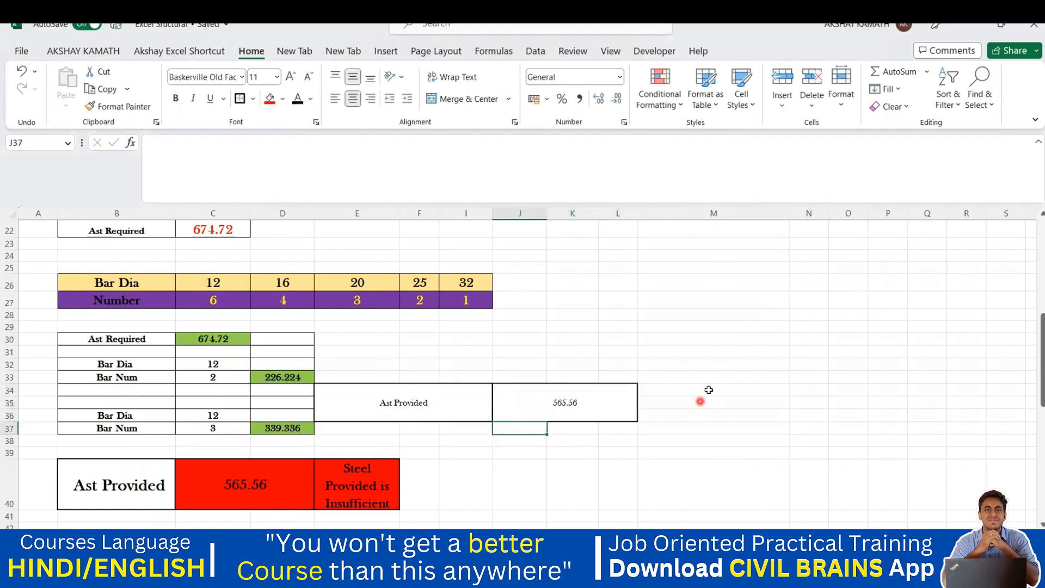
# Create a formula-based conditional formatting rule for J34 with the condition =$J$34>$C$30
pyautogui.click(582, 406)
pyautogui.click(586, 389)
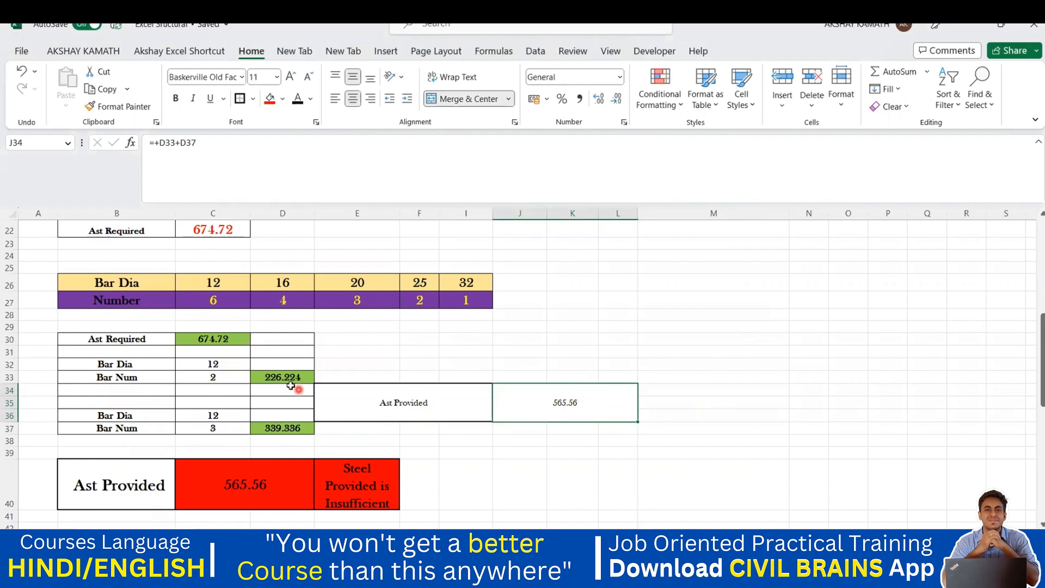
pyautogui.click(210, 341)
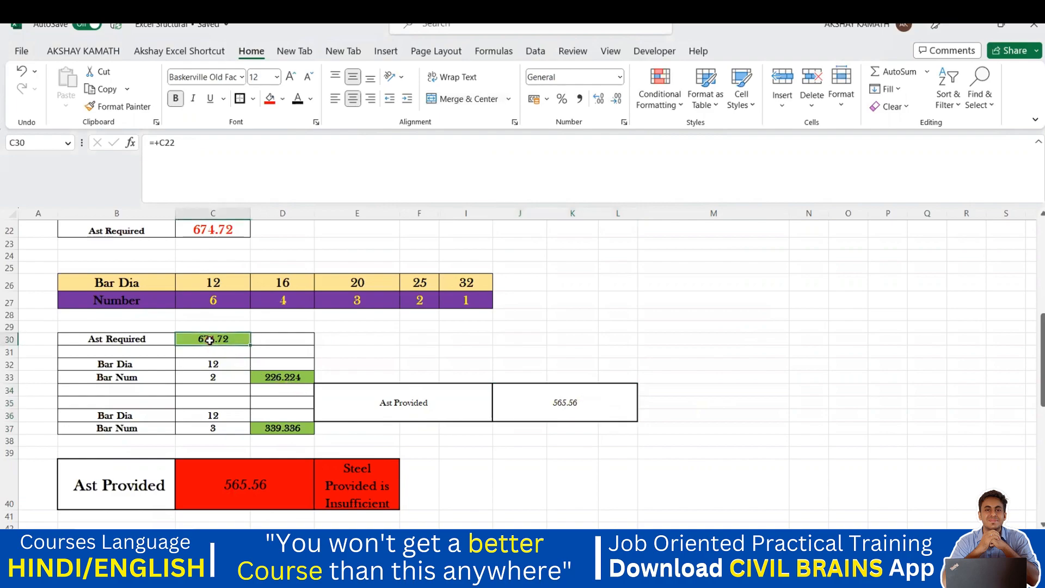
pyautogui.click(471, 338)
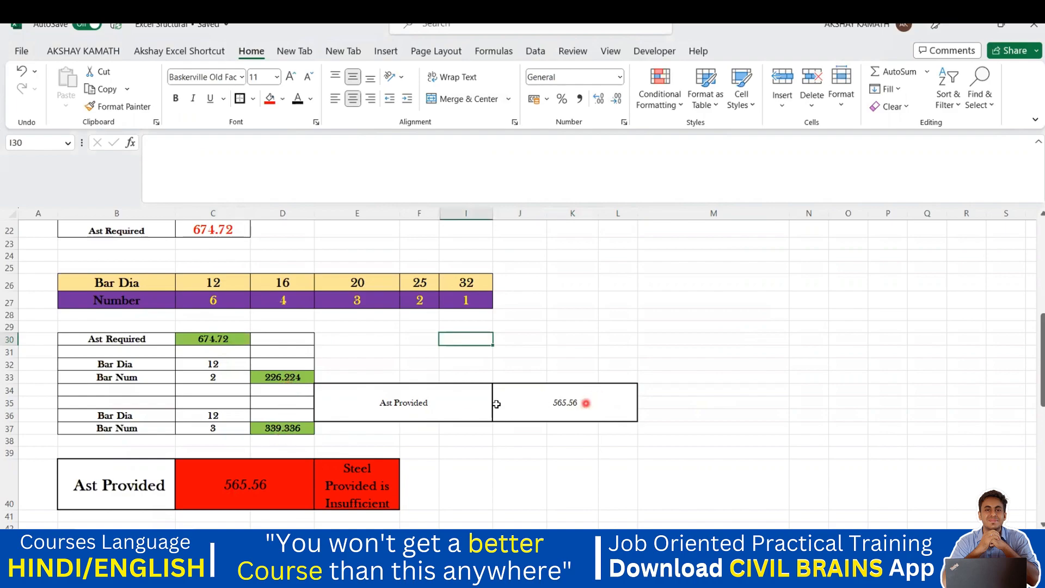
pyautogui.click(608, 403)
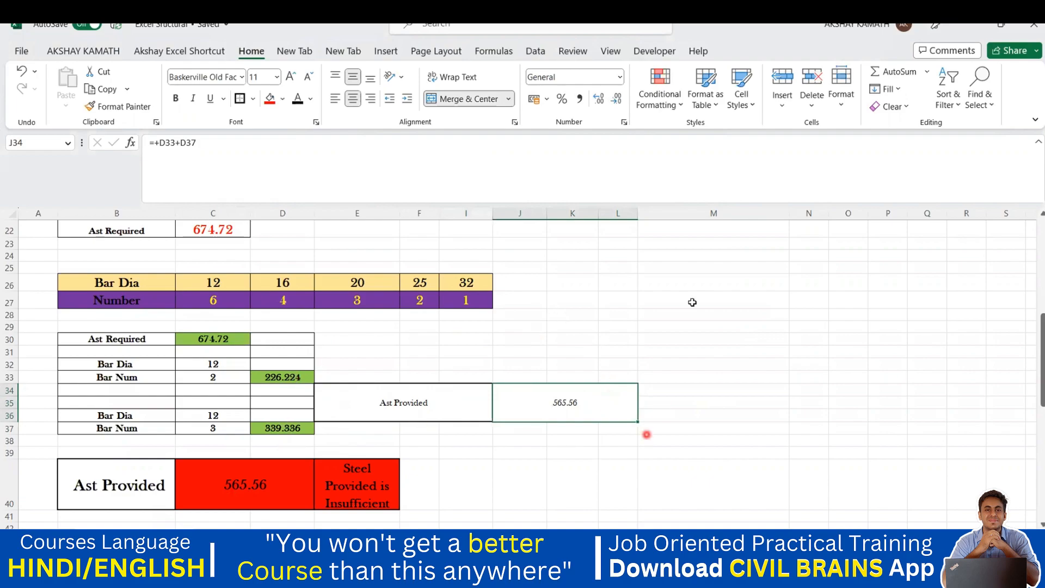
pyautogui.click(672, 99)
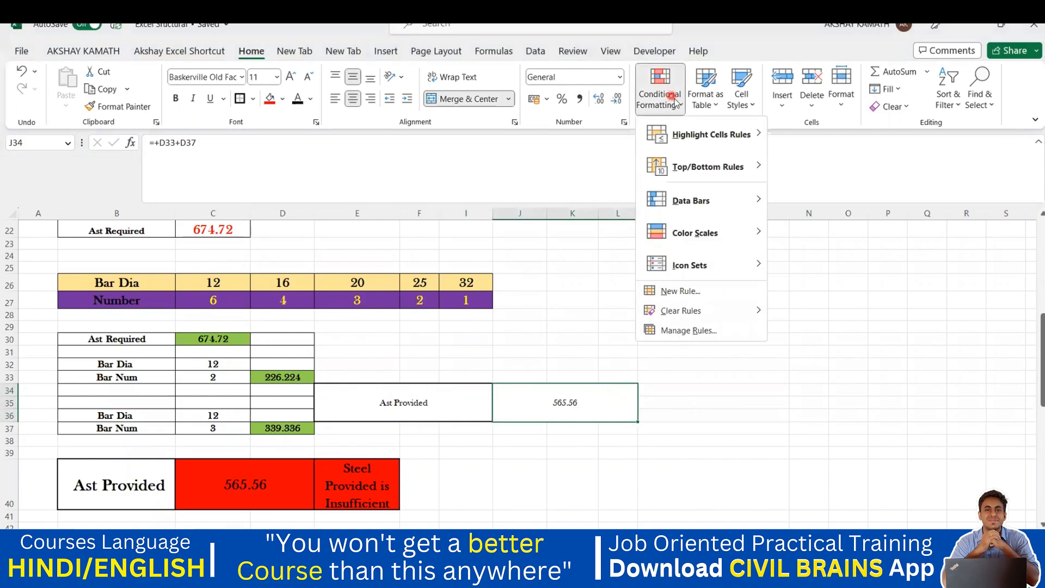
pyautogui.click(684, 291)
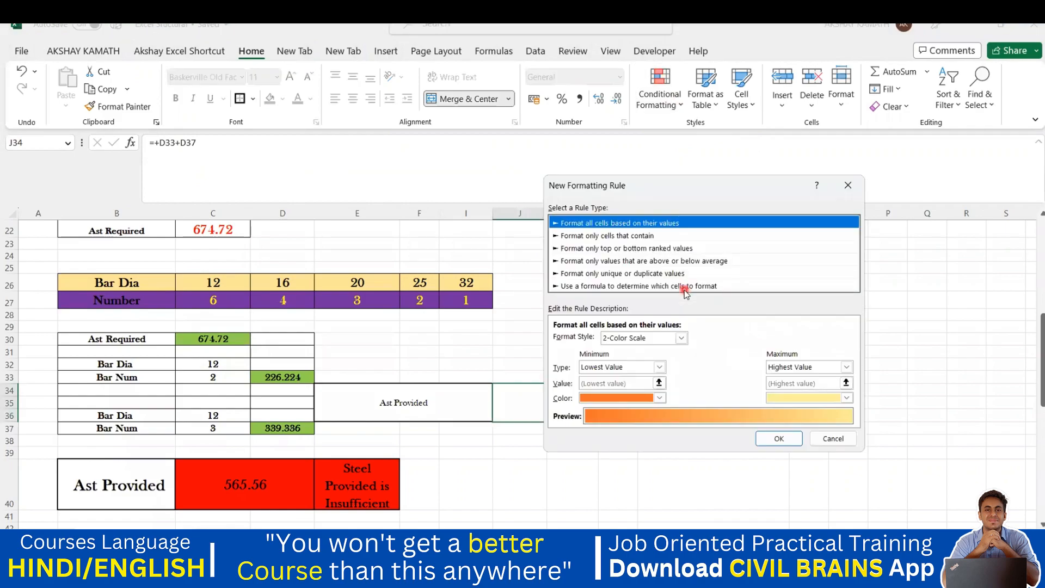
pyautogui.click(626, 287)
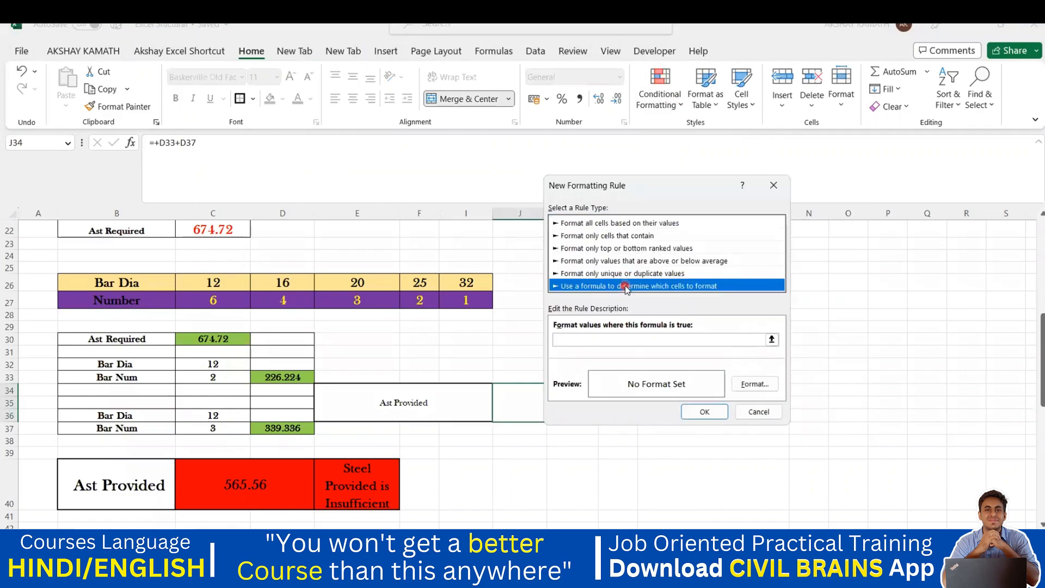
pyautogui.click(613, 339)
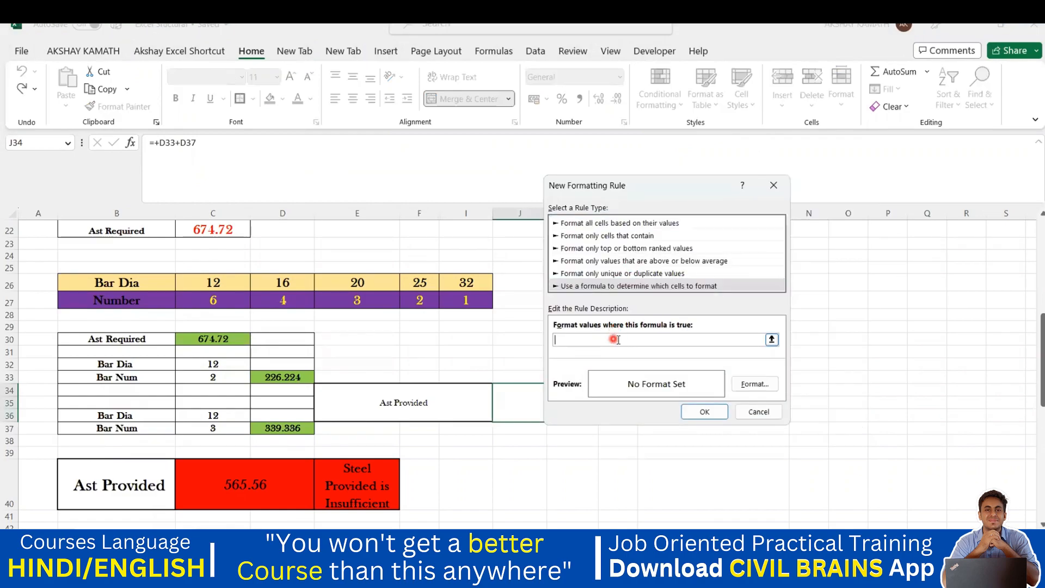
pyautogui.click(506, 407)
pyautogui.write('>')
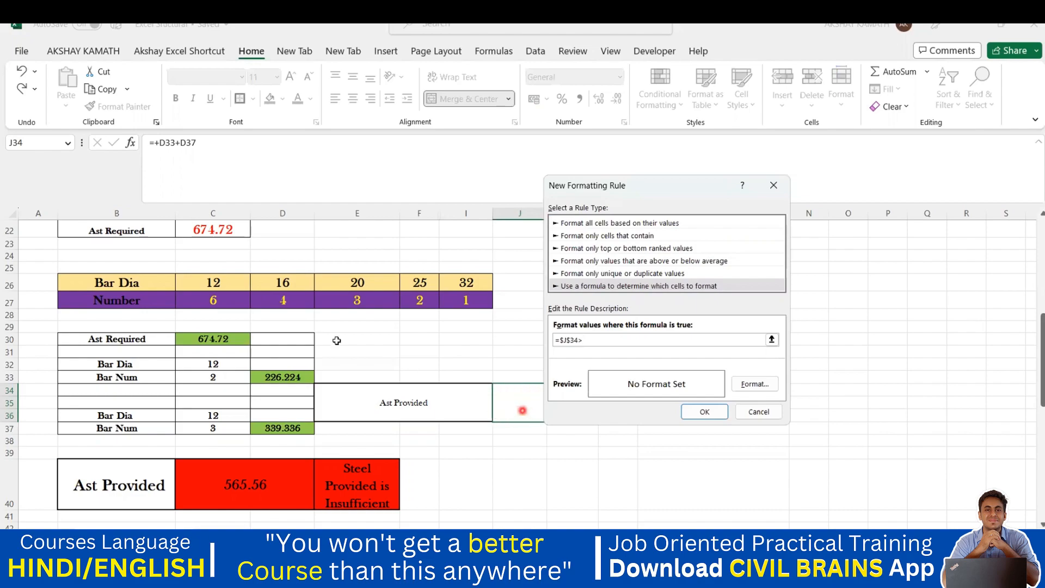
pyautogui.click(224, 339)
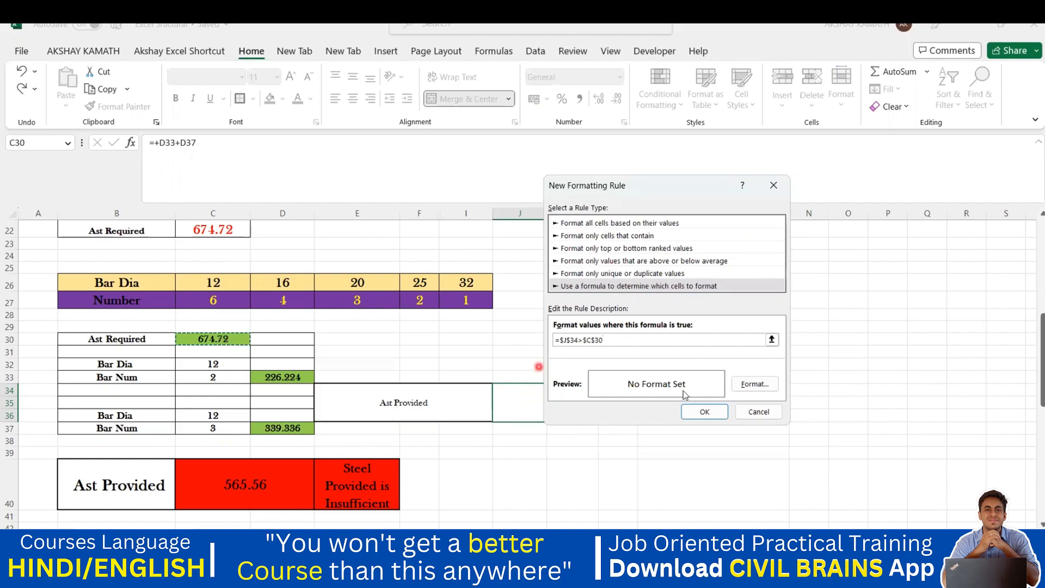
# Give the new rule a light green background fill and apply it to J34
pyautogui.click(752, 386)
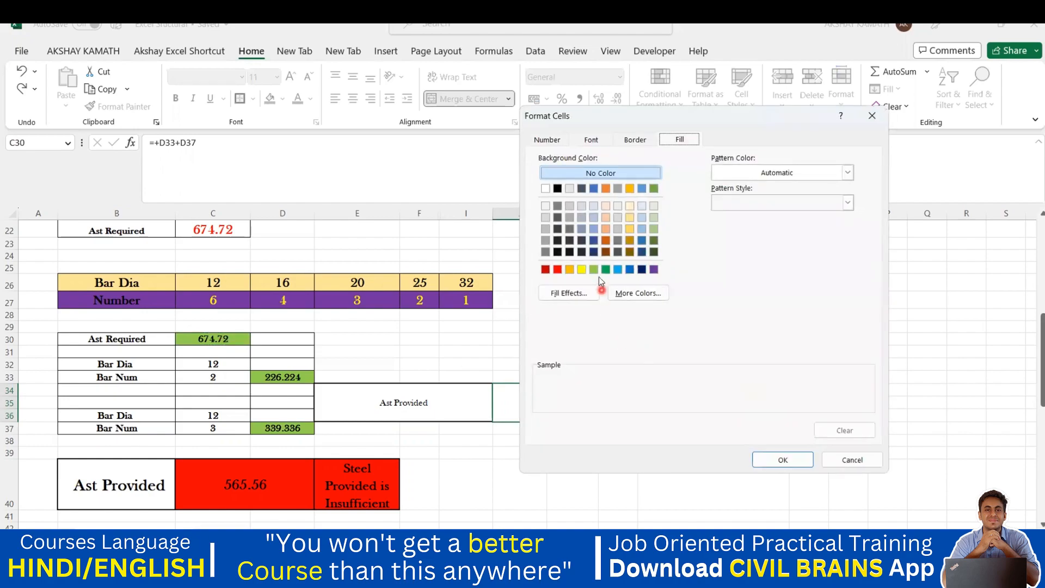
pyautogui.click(594, 269)
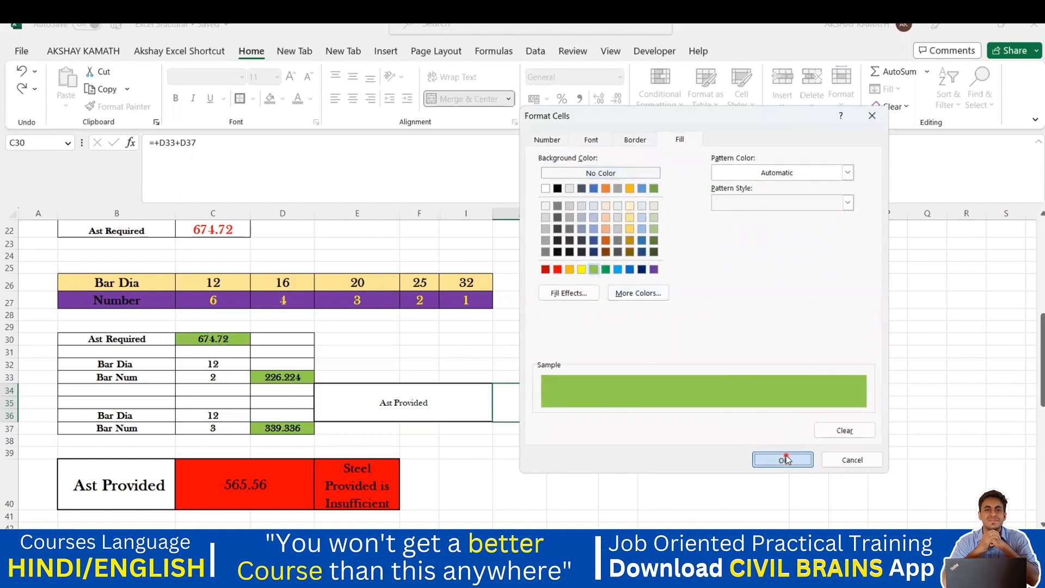
pyautogui.click(782, 460)
pyautogui.click(705, 412)
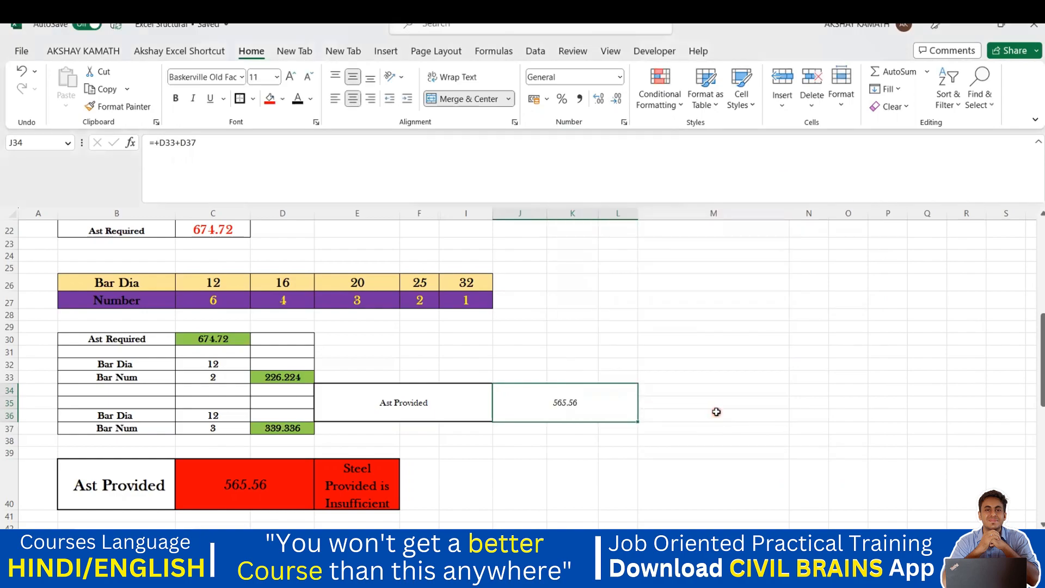
pyautogui.click(716, 412)
pyautogui.click(592, 411)
pyautogui.click(561, 440)
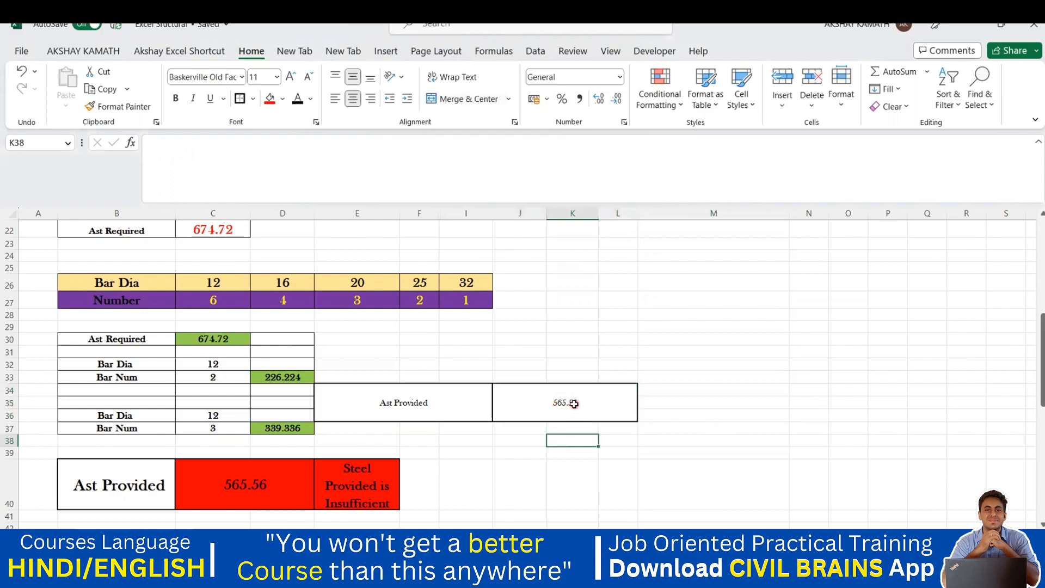
# Set the first Bar Num in C33 to 3 to test the rule on J34
pyautogui.click(594, 404)
pyautogui.click(560, 402)
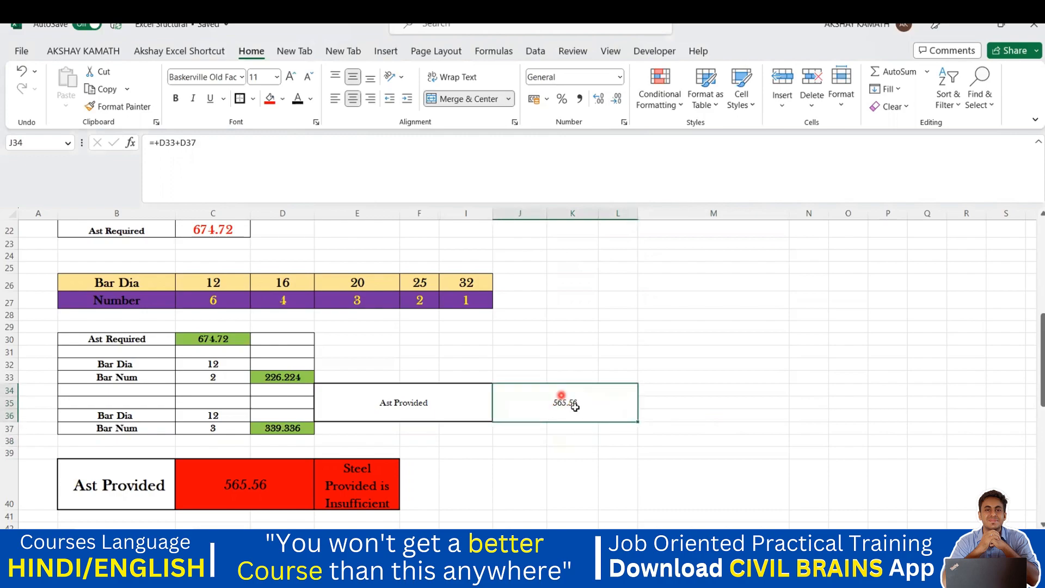
pyautogui.click(226, 379)
pyautogui.write('3')
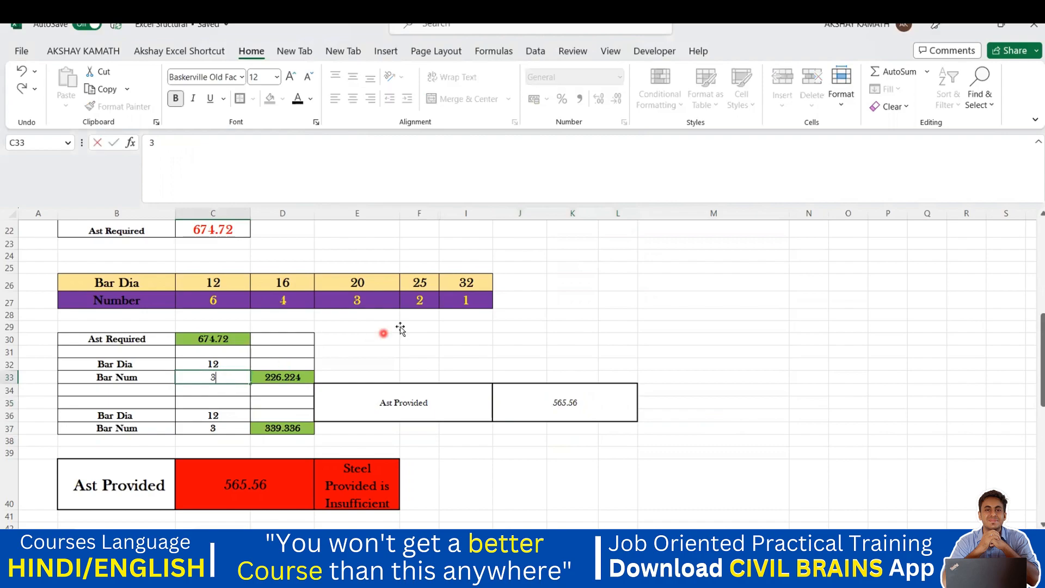
pyautogui.click(403, 326)
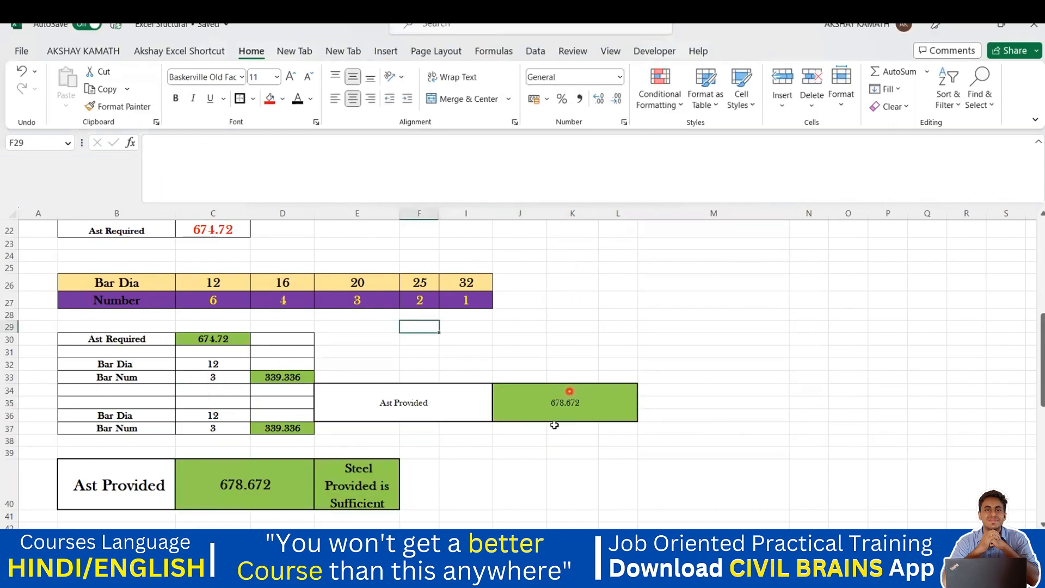
pyautogui.click(233, 376)
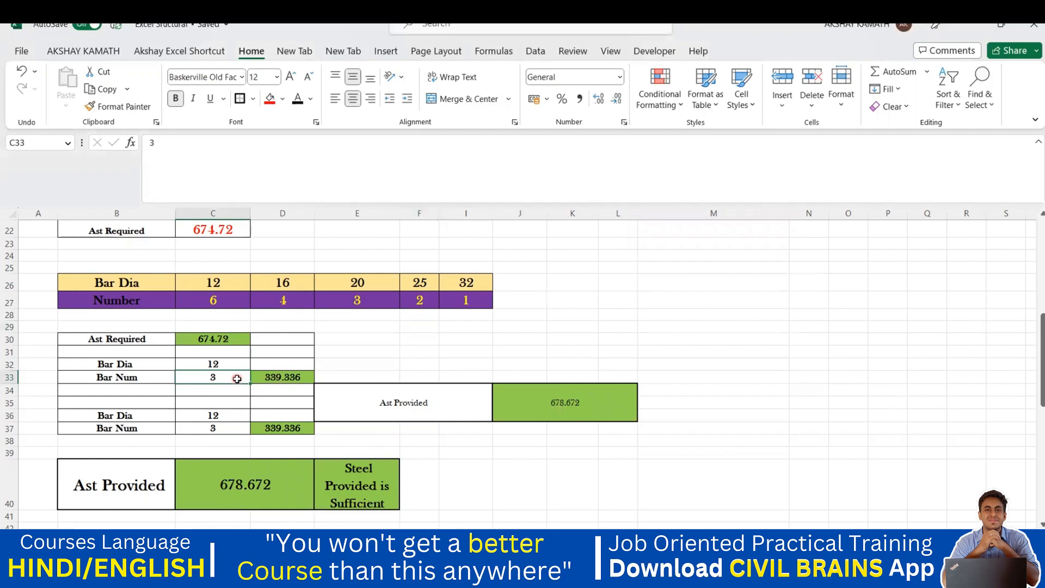
# Set the first Bar Num in C33 to 2 and start a formula-based formatting rule for J34 with the condition =$J$34<$C$30
pyautogui.write('2')
pyautogui.click(431, 356)
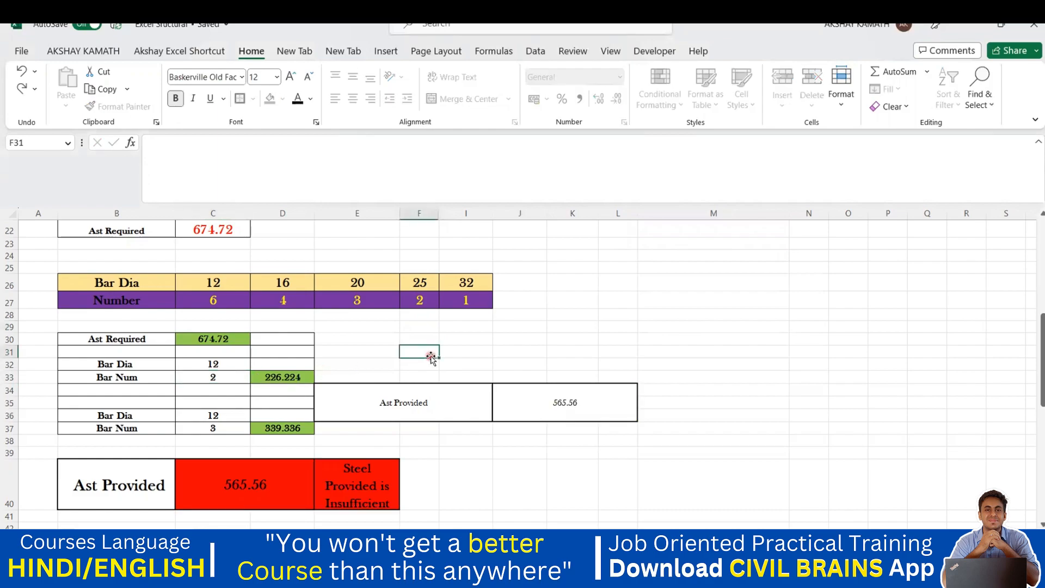
pyautogui.click(567, 407)
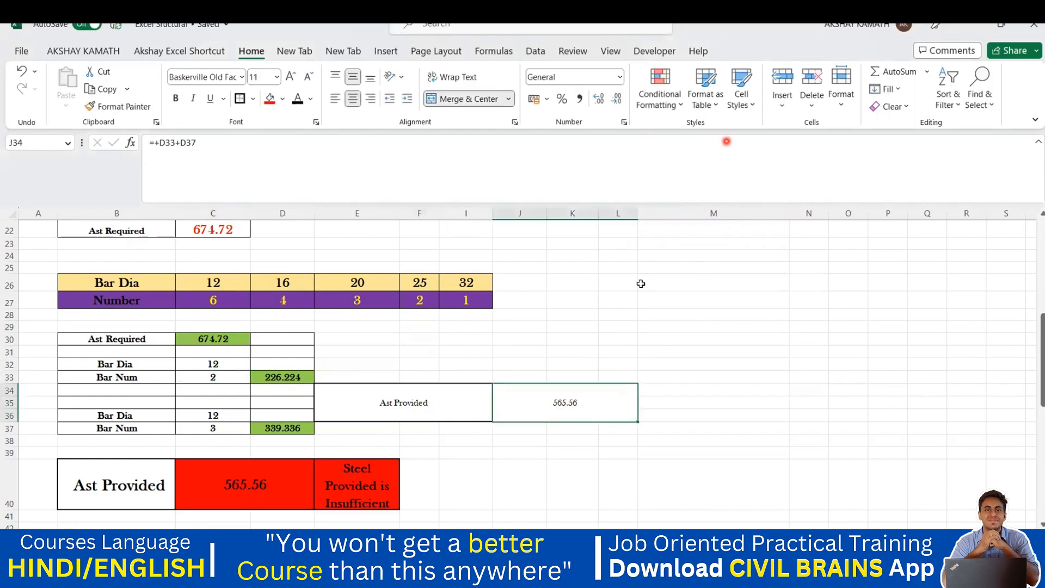
pyautogui.click(660, 99)
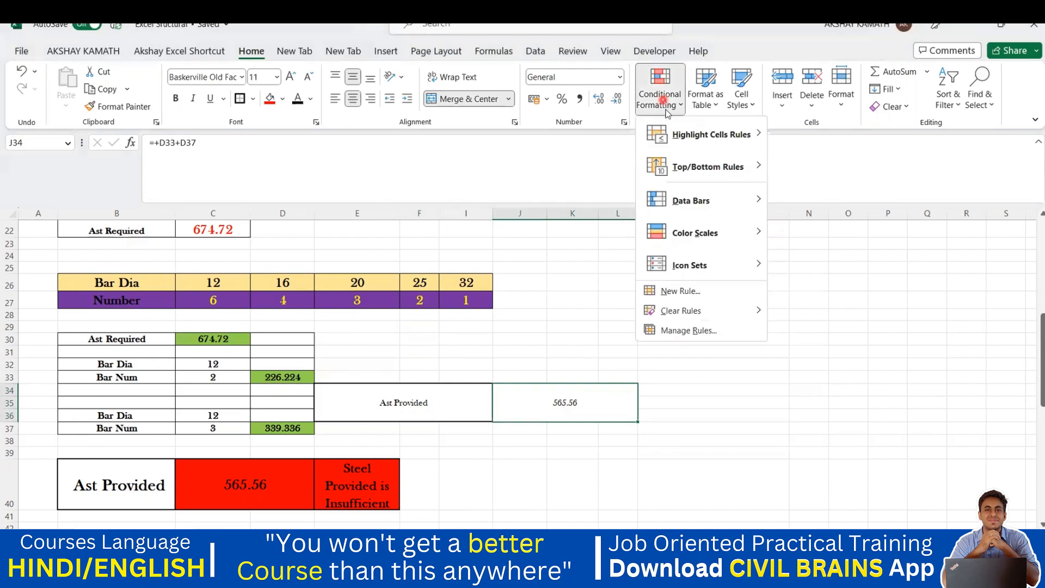
pyautogui.click(695, 292)
pyautogui.click(593, 274)
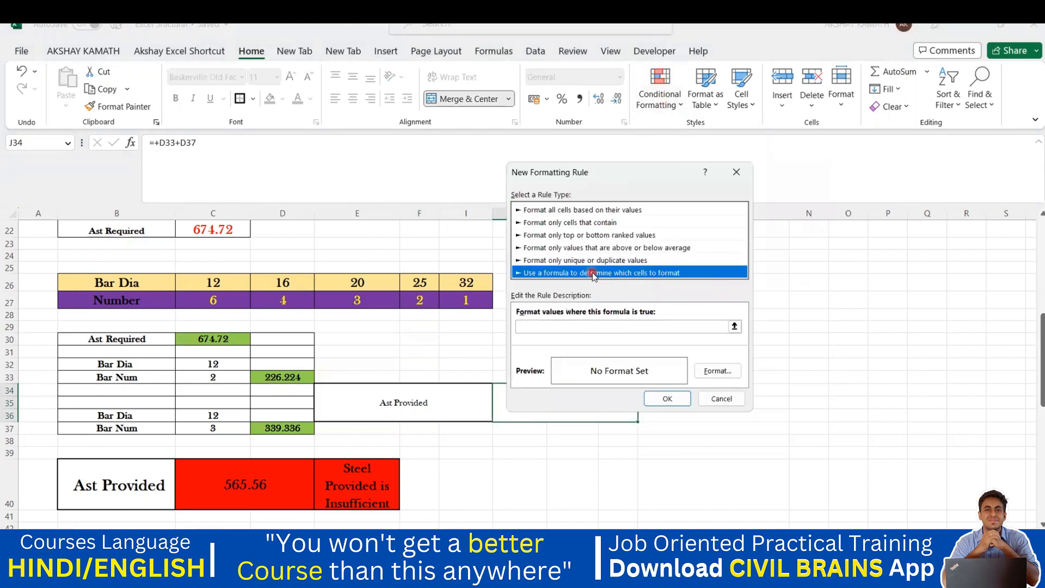
pyautogui.click(573, 327)
pyautogui.click(501, 405)
pyautogui.write('<')
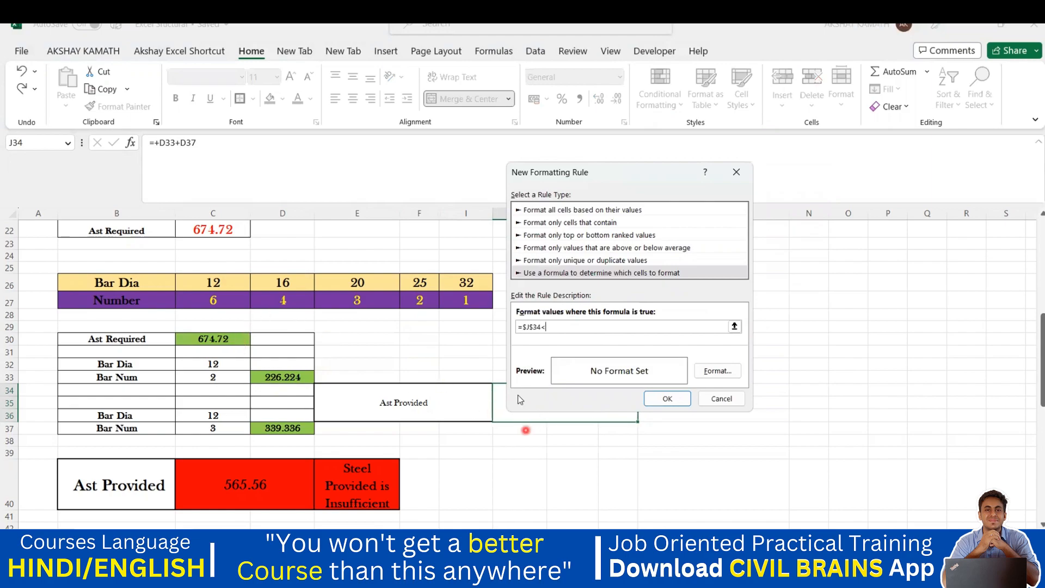
pyautogui.click(238, 342)
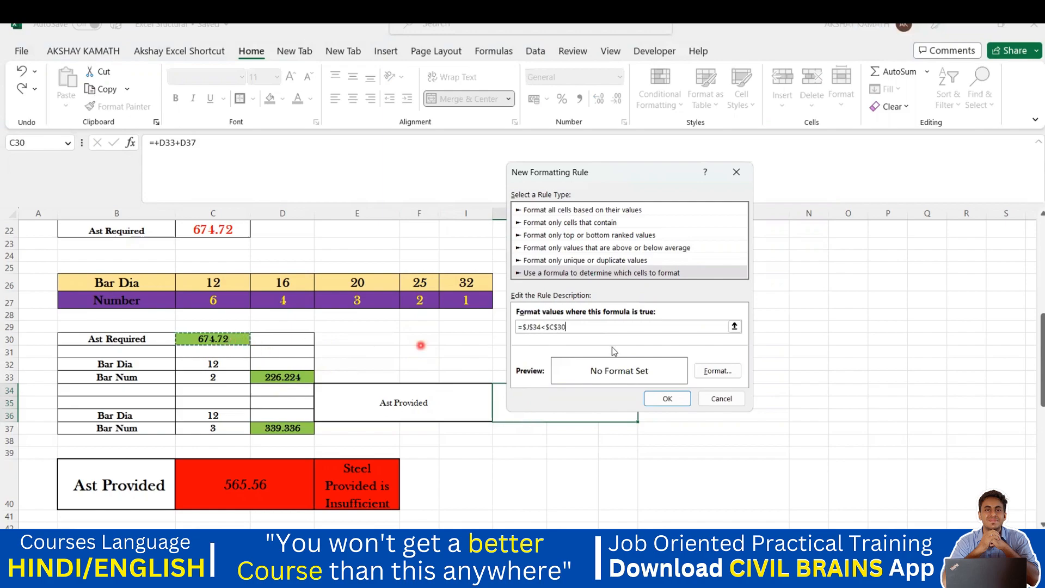
# Give the less-than rule a red background fill and apply it to the Ast Provided cell J34
pyautogui.click(717, 370)
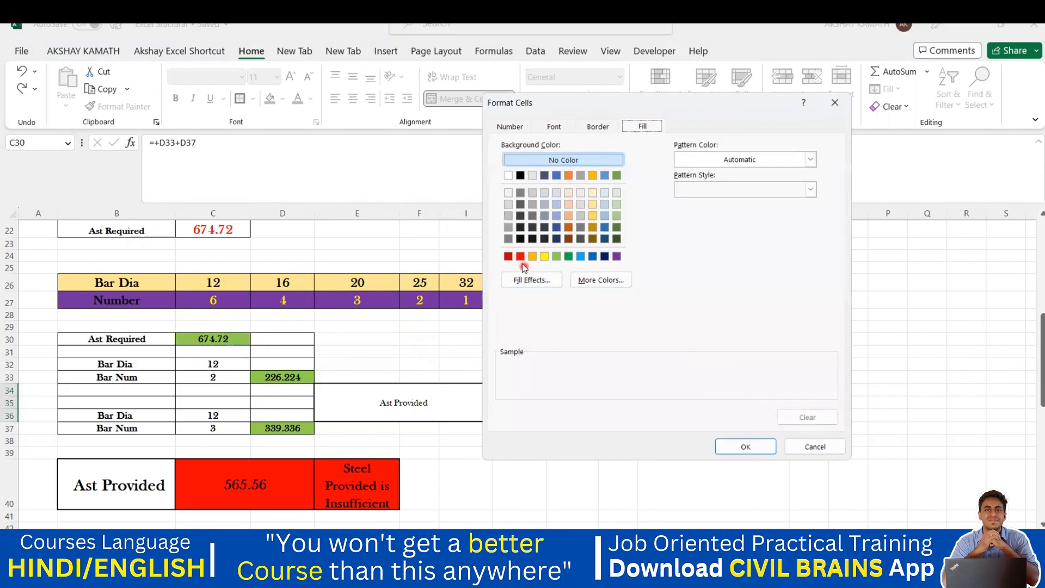
pyautogui.click(521, 257)
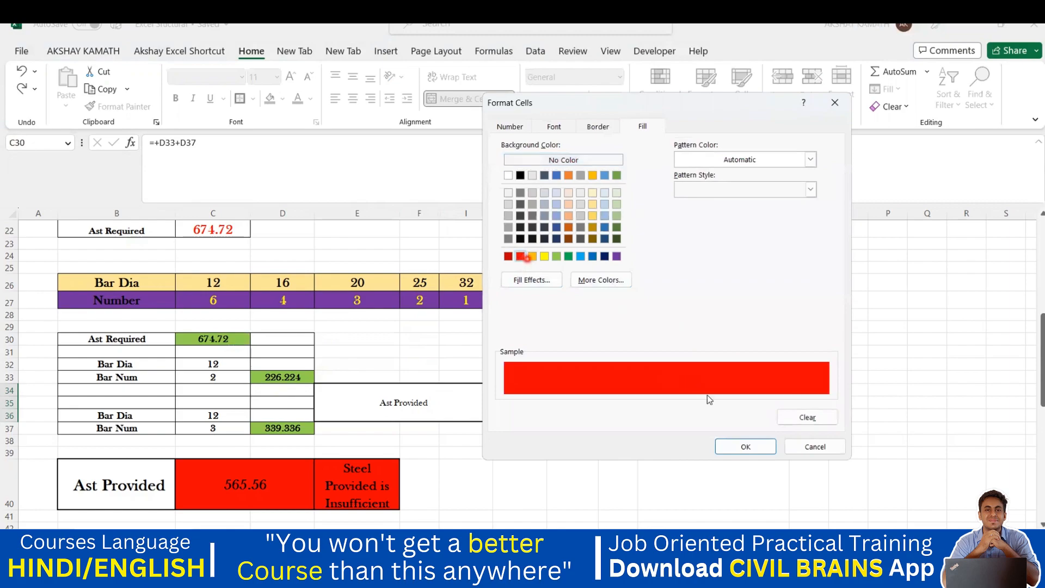
pyautogui.click(745, 446)
pyautogui.click(682, 403)
pyautogui.click(670, 403)
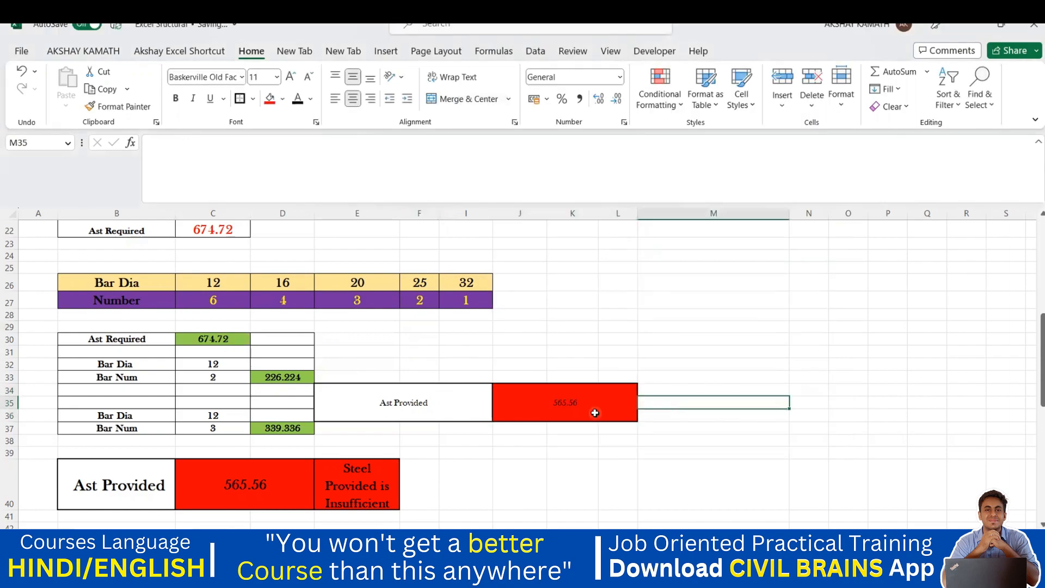
pyautogui.click(723, 435)
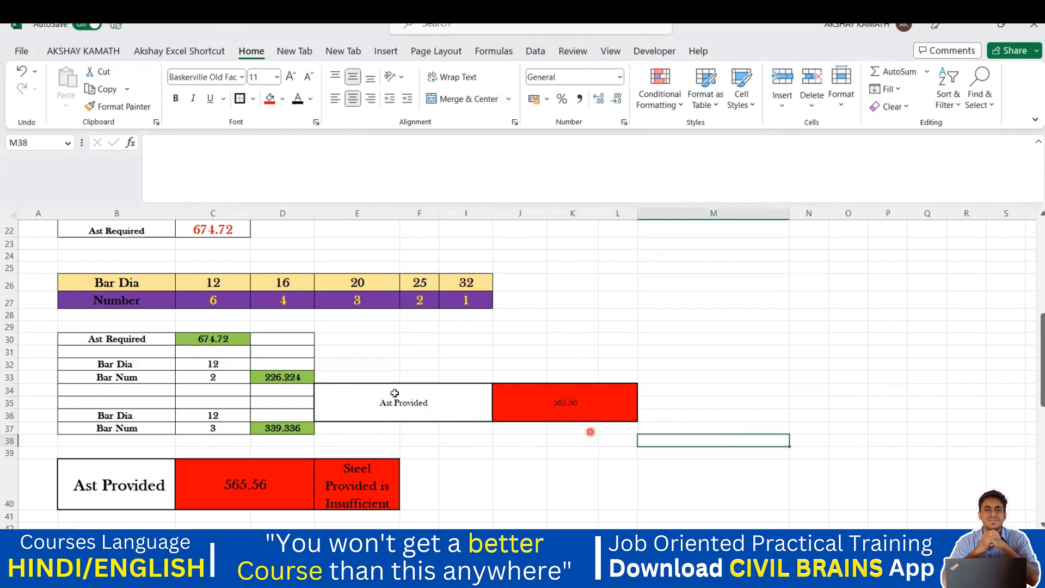
# Test both rules on J34 by setting the Bar Num in C33 to 3, followed by the Bar Num in C37 to 2
pyautogui.click(246, 380)
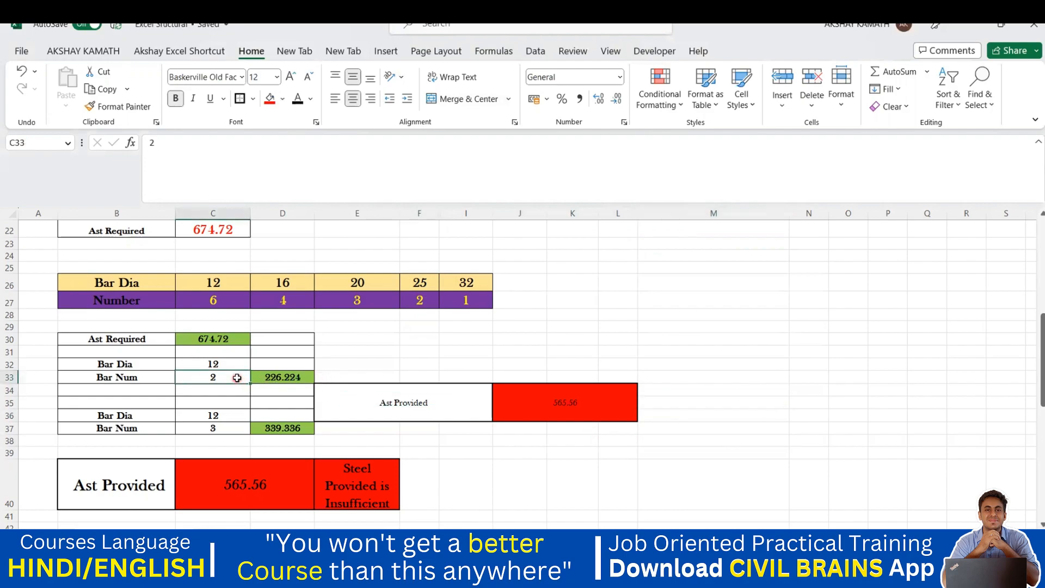
pyautogui.write('3')
pyautogui.click(508, 338)
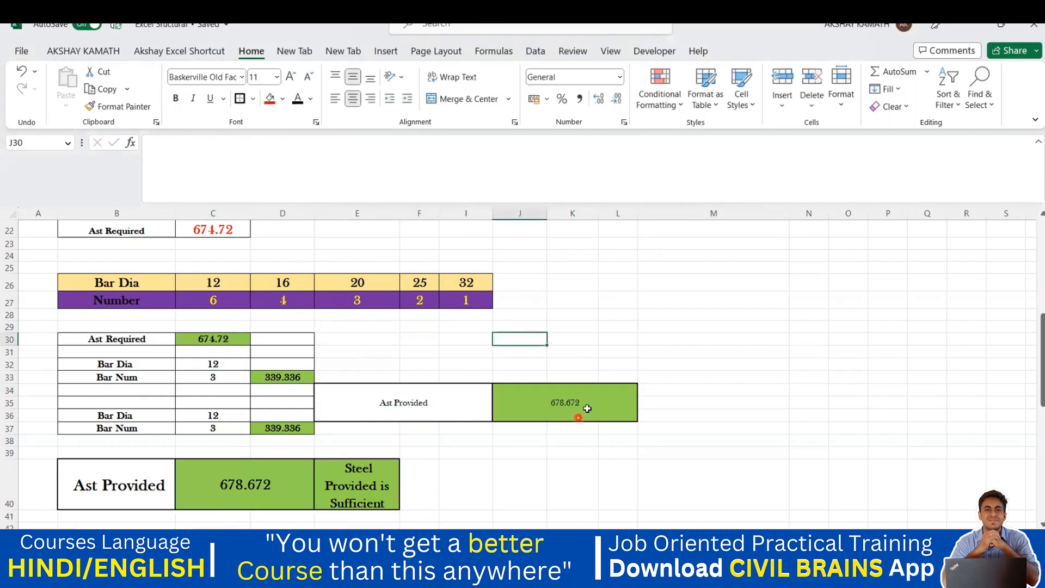
pyautogui.click(238, 432)
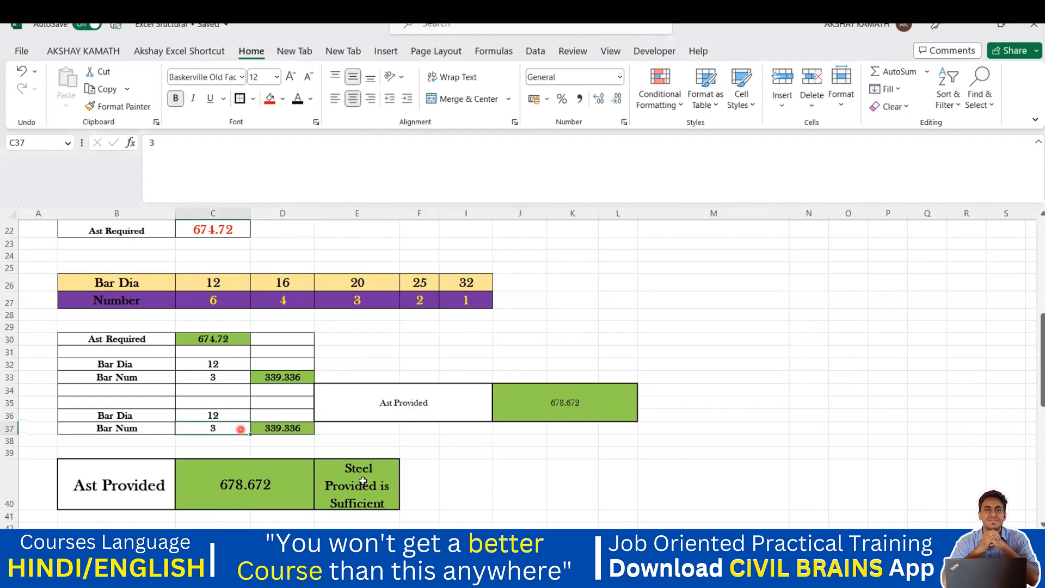
pyautogui.write('2')
pyautogui.click(481, 467)
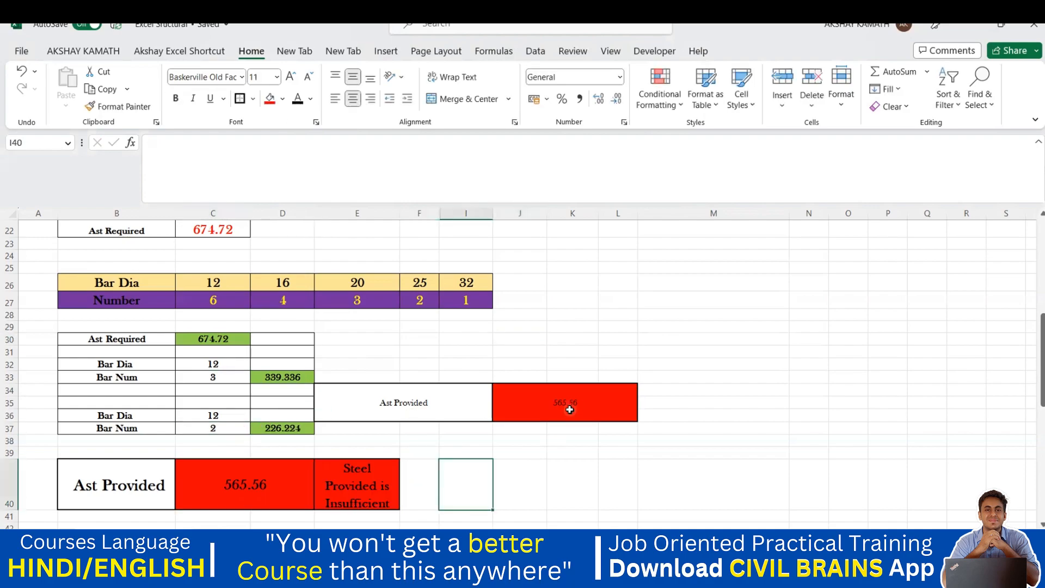
pyautogui.scroll(7, 569, 405)
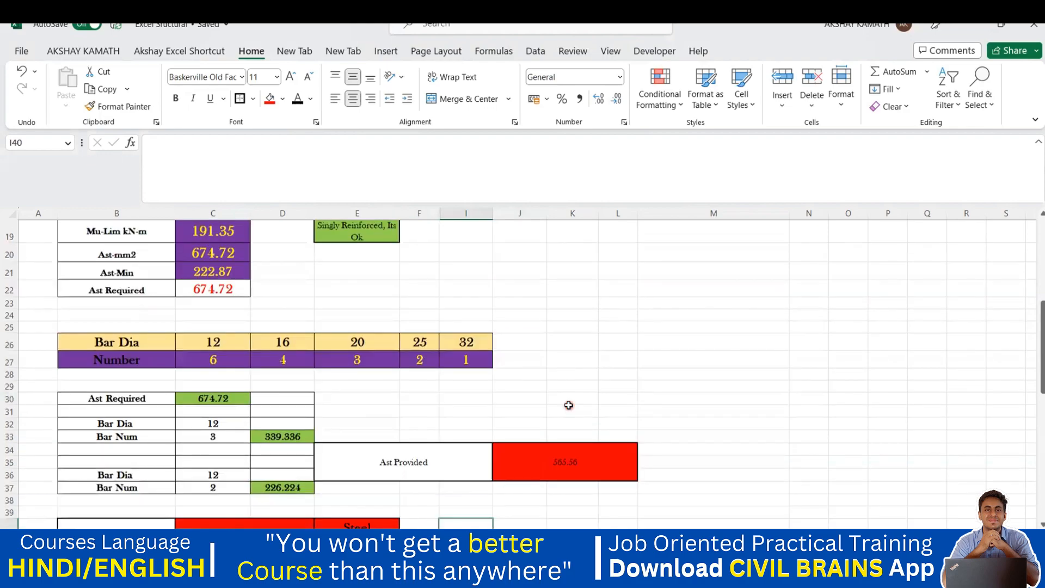
pyautogui.scroll(-6, 520, 417)
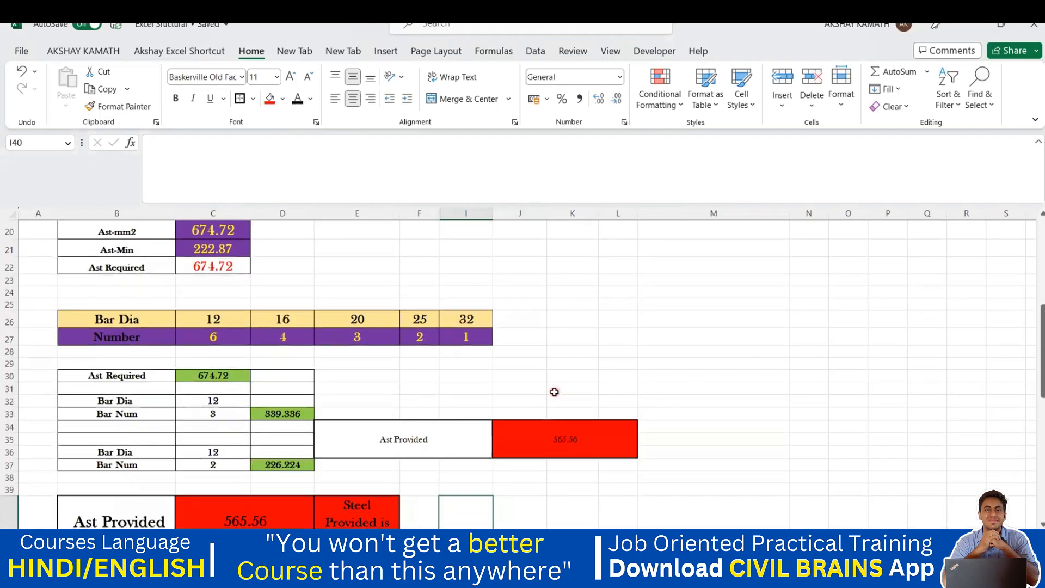
pyautogui.scroll(-1, 554, 392)
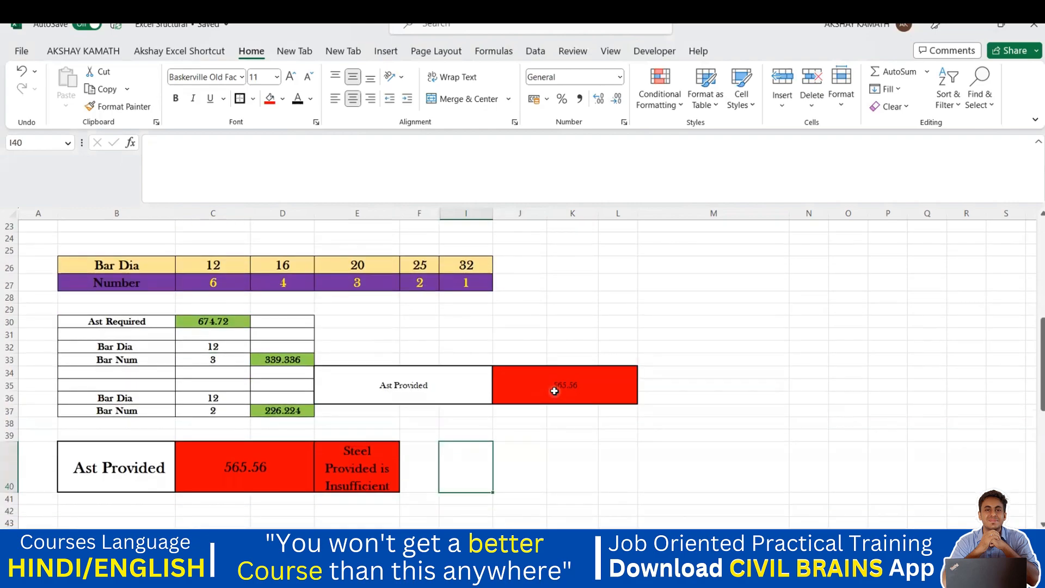
pyautogui.scroll(6, 554, 391)
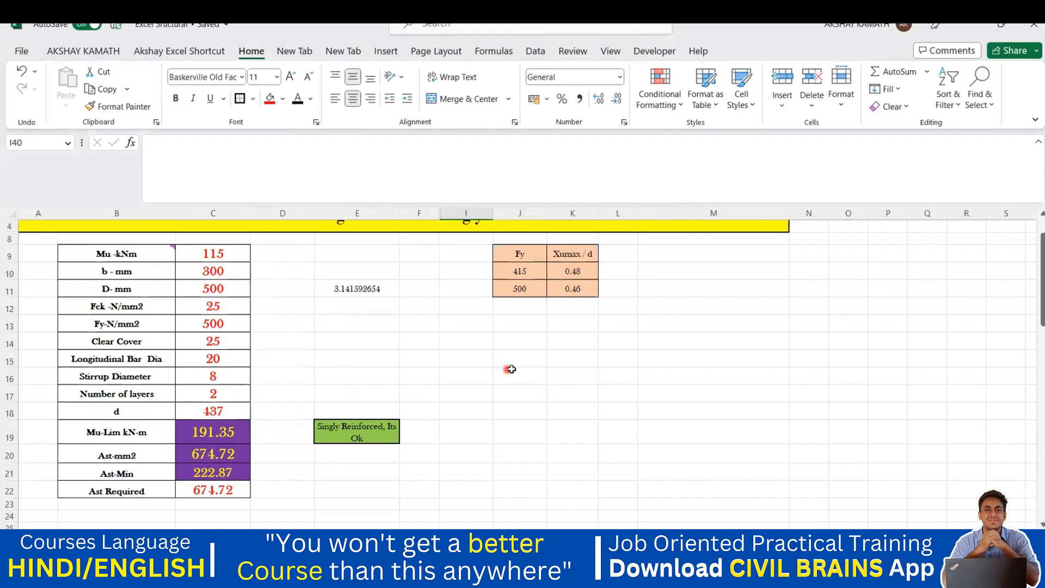
pyautogui.scroll(-3, 517, 368)
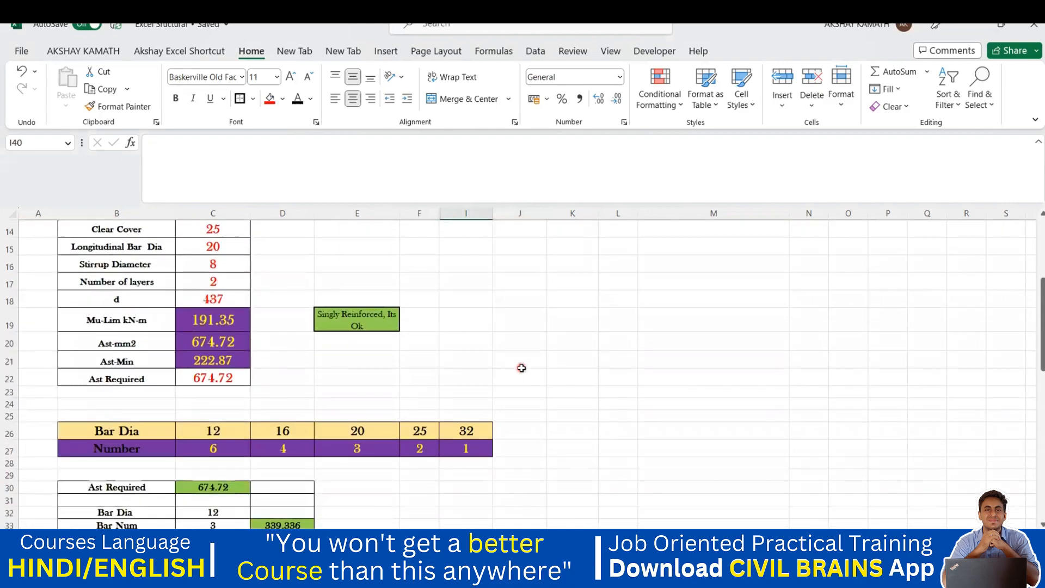
pyautogui.scroll(-2, 522, 368)
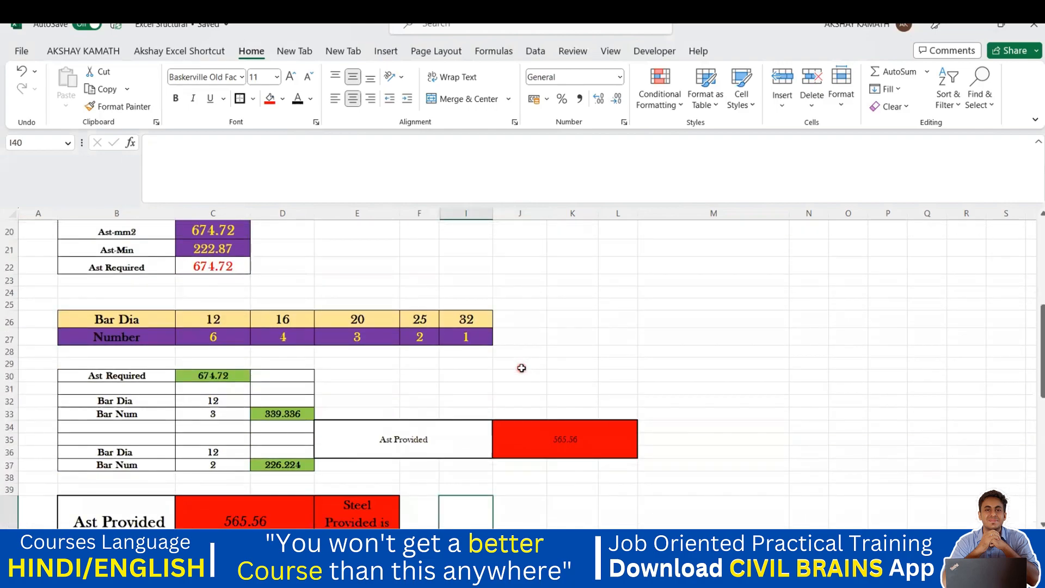
pyautogui.scroll(-1, 522, 368)
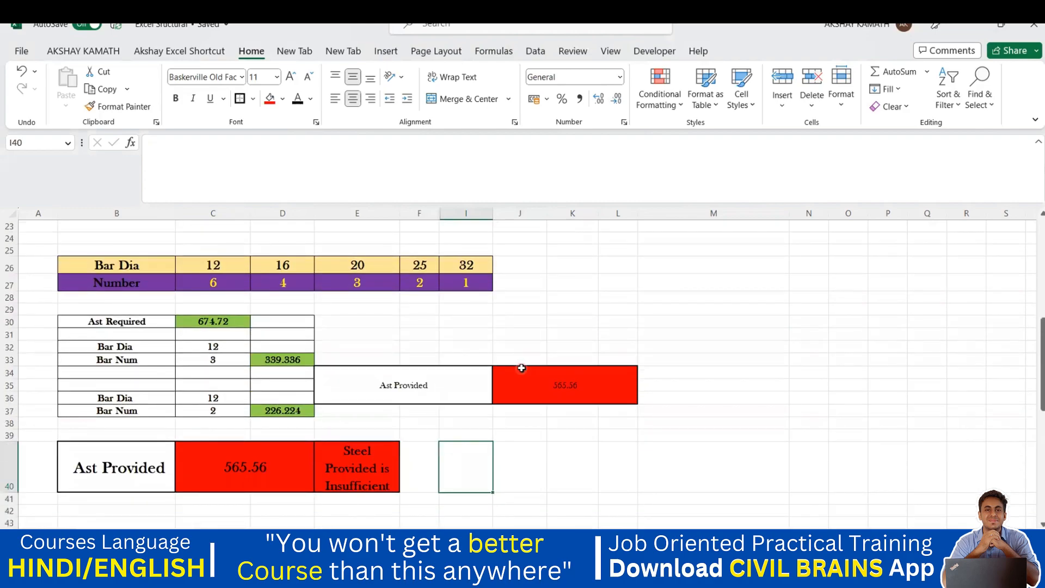
# Examine the IF formula behind the steel sufficiency message in E40 and compare it with the formula in J34
pyautogui.click(441, 434)
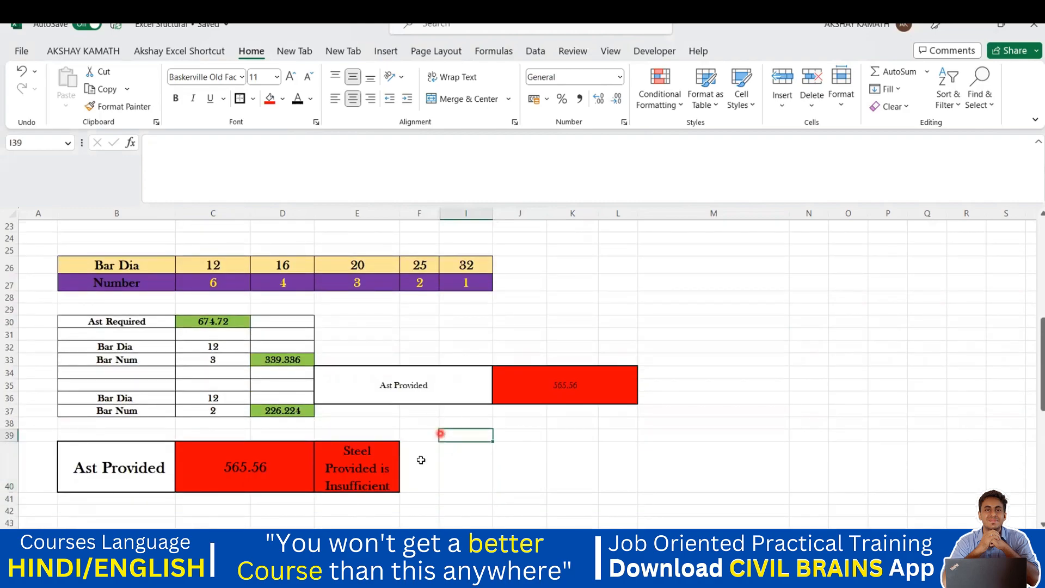
pyautogui.click(396, 473)
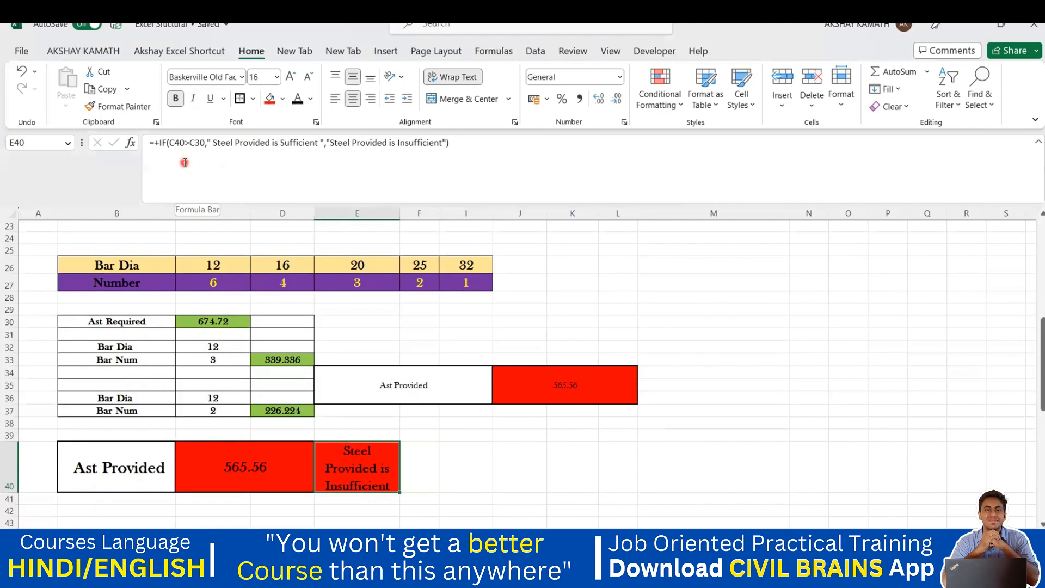
pyautogui.click(452, 459)
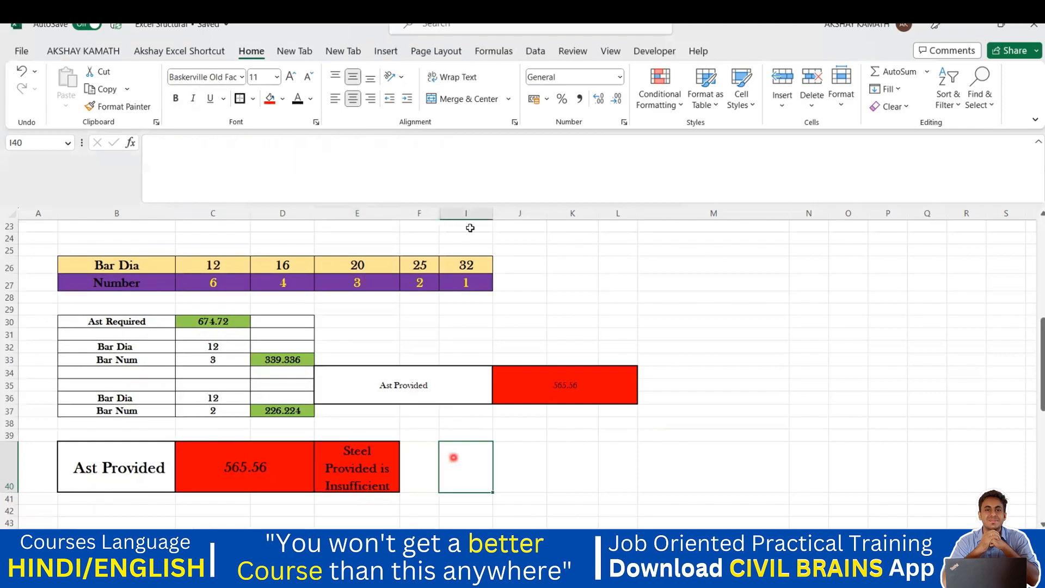
pyautogui.click(574, 400)
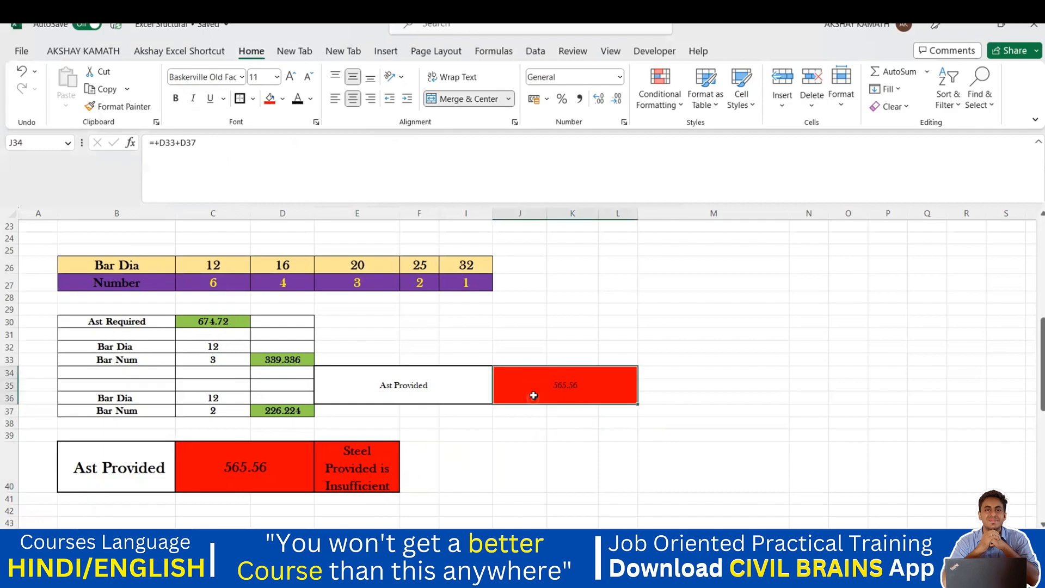
pyautogui.click(512, 454)
pyautogui.click(365, 470)
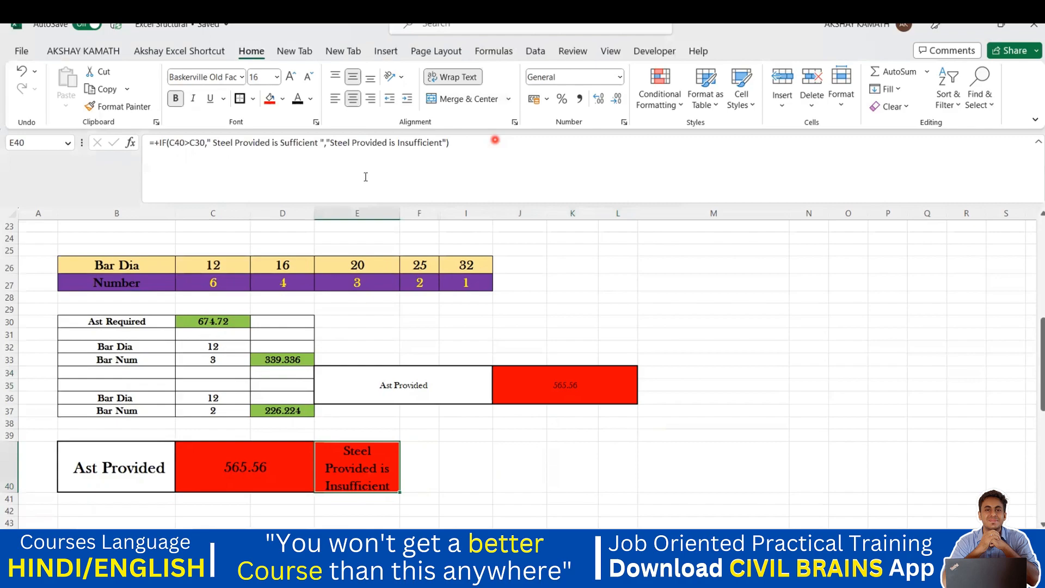
pyautogui.click(447, 144)
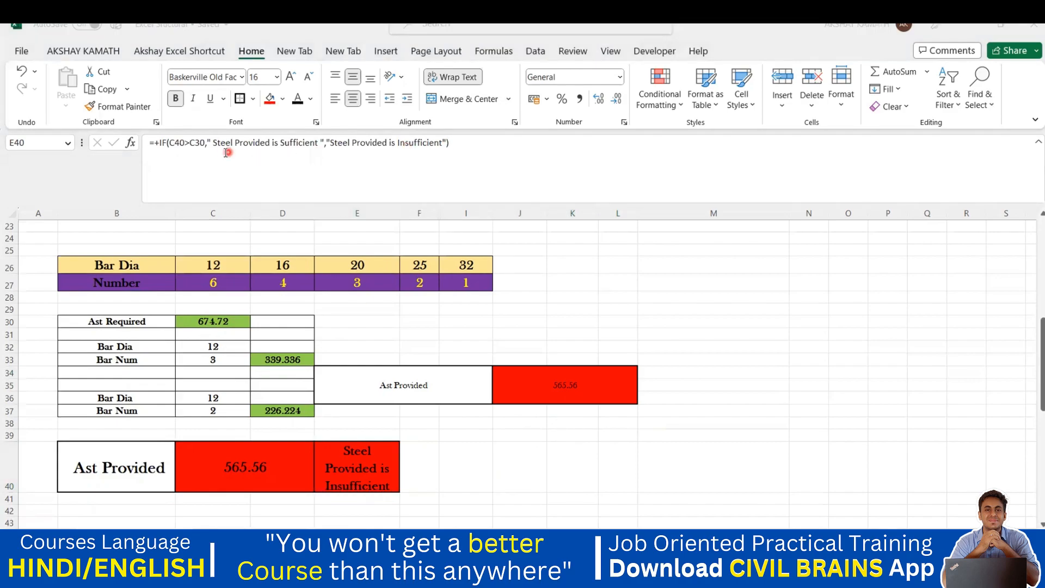
pyautogui.click(417, 501)
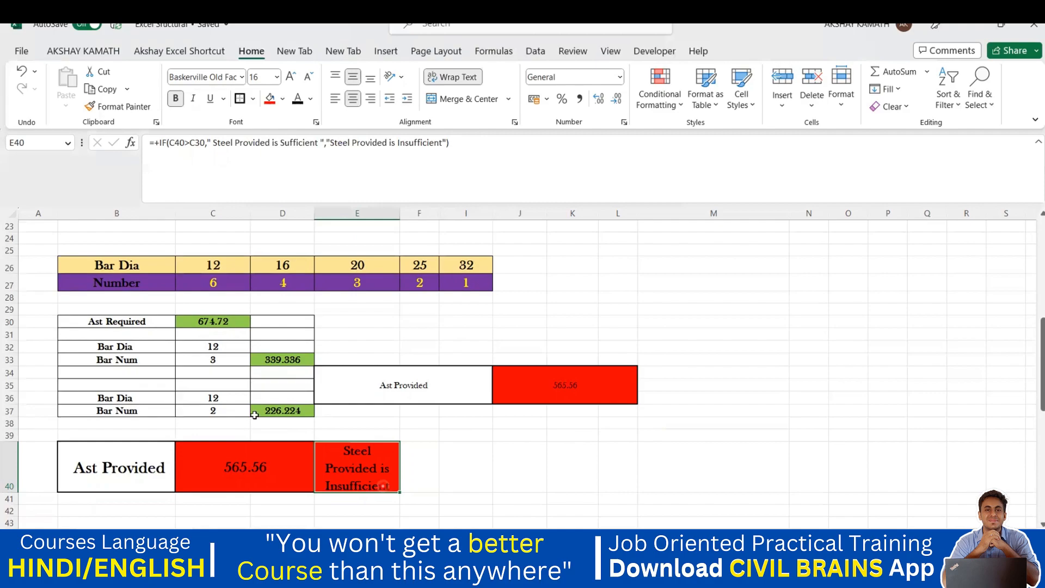
# Set the second Bar Num in C37 to 3 and check the sufficiency message and its formula in E40
pyautogui.click(228, 411)
pyautogui.moveTo(383, 481); pyautogui.dragTo(370, 478)
pyautogui.click(231, 409)
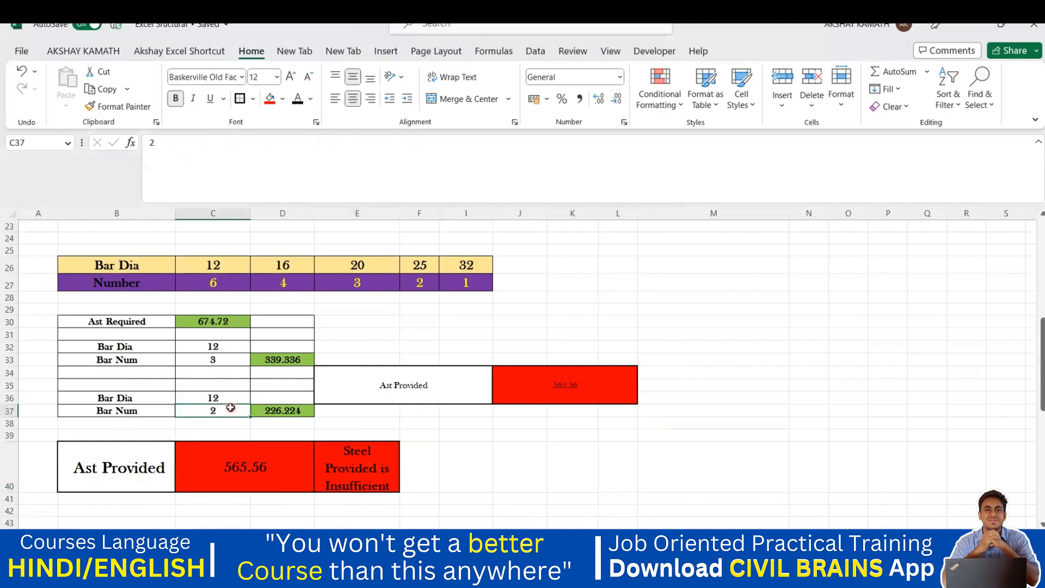
pyautogui.write('33')
pyautogui.press('BackSpace')
pyautogui.click(429, 457)
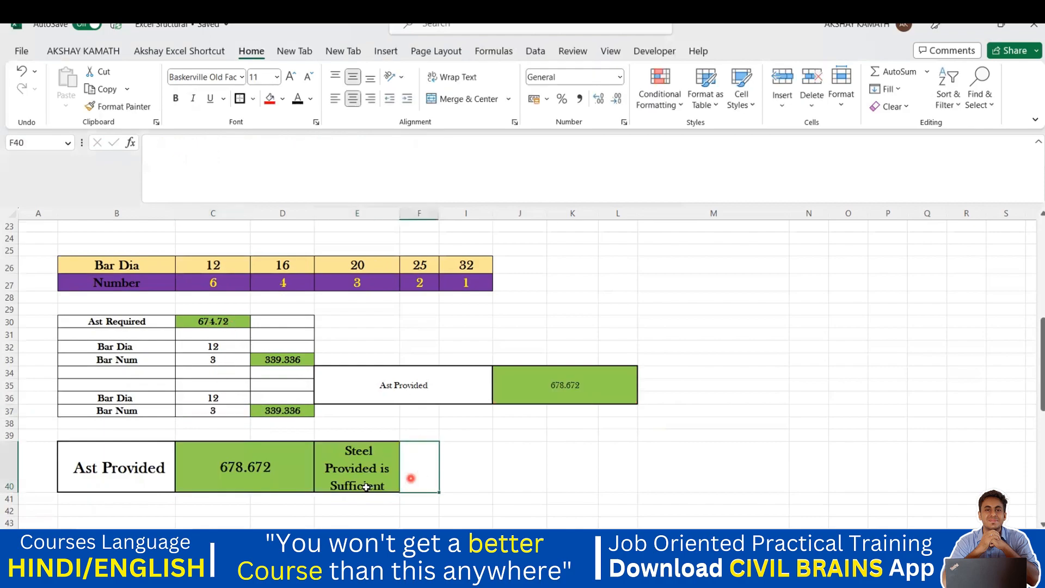
pyautogui.click(369, 484)
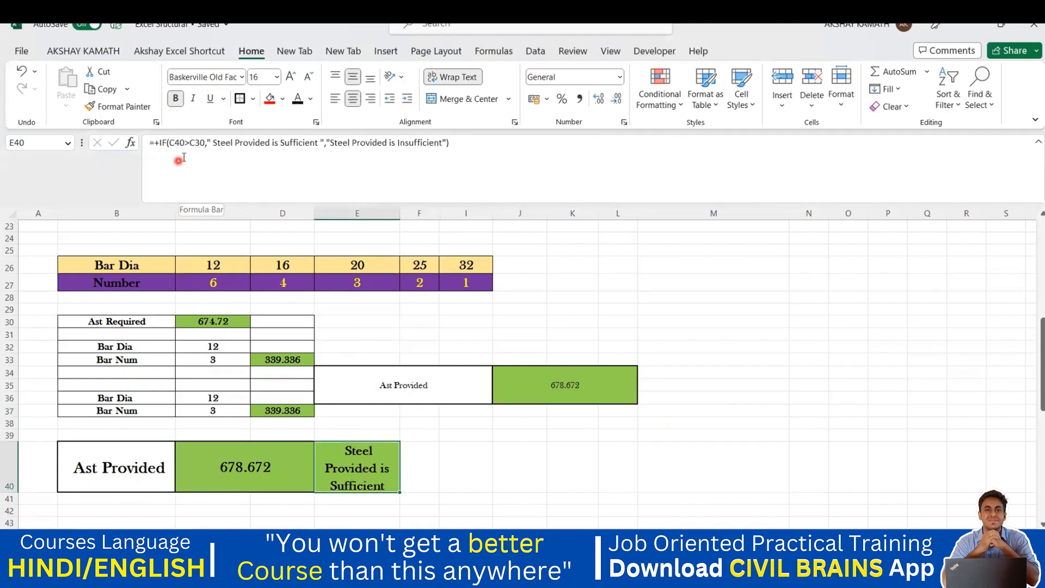
pyautogui.click(870, 356)
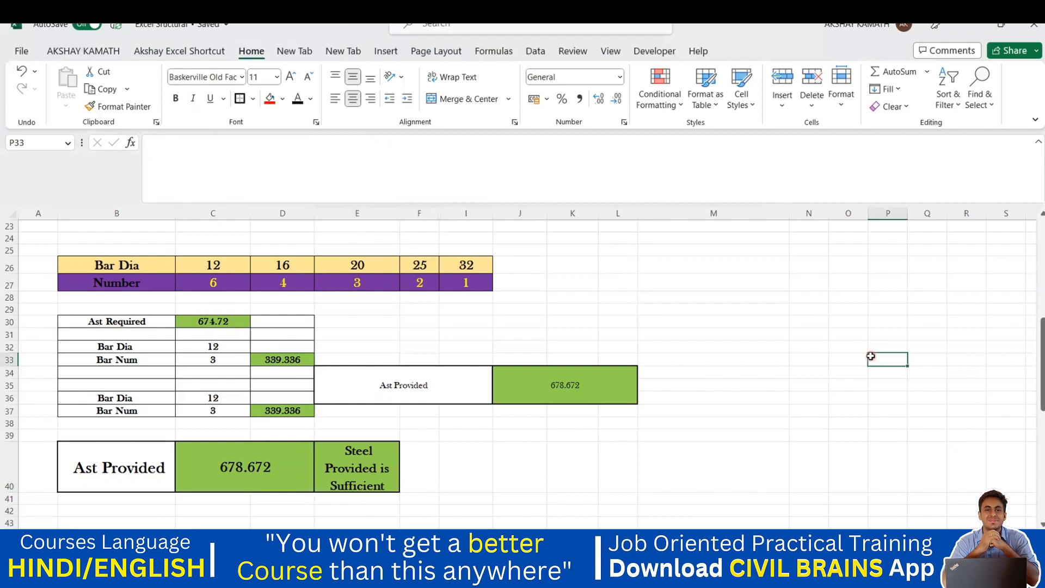
# Switch to the Important Sorting Sheet 04 workbook and look over the colour formatting of the contractors' Total Cost column
pyautogui.moveTo(737, 576)
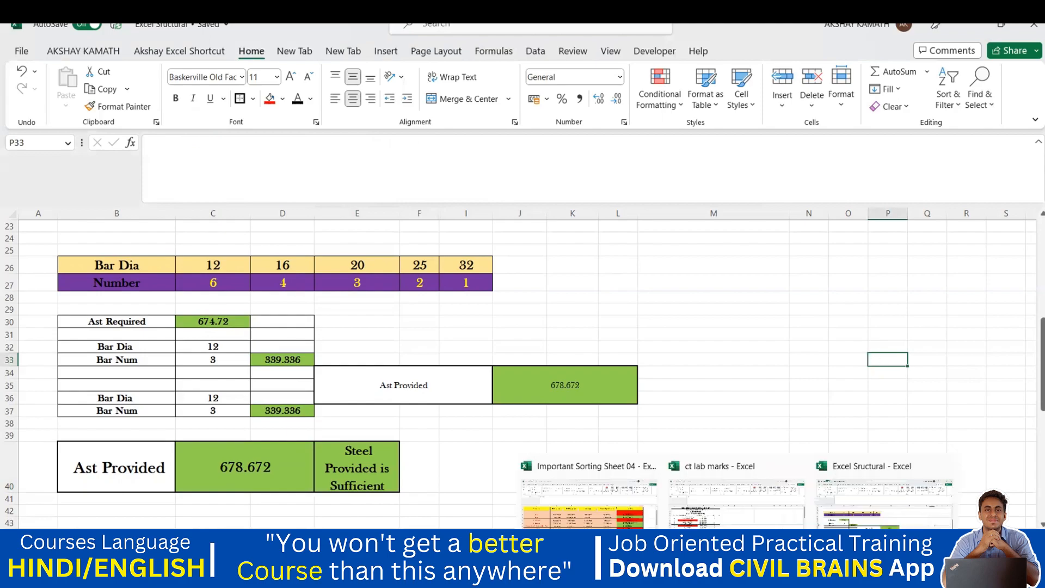
pyautogui.click(602, 524)
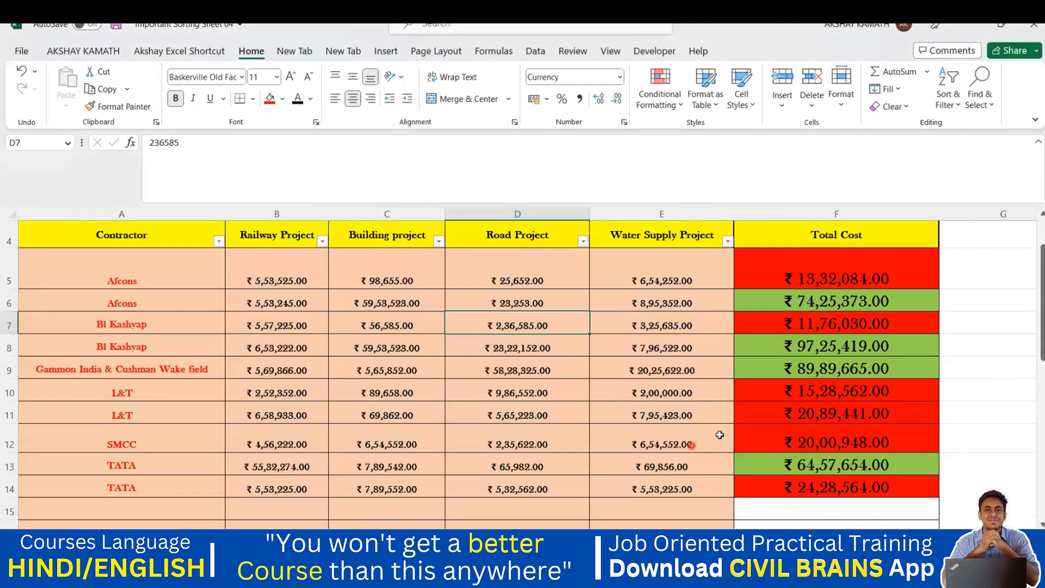
pyautogui.scroll(2, 716, 438)
pyautogui.scroll(-2, 875, 444)
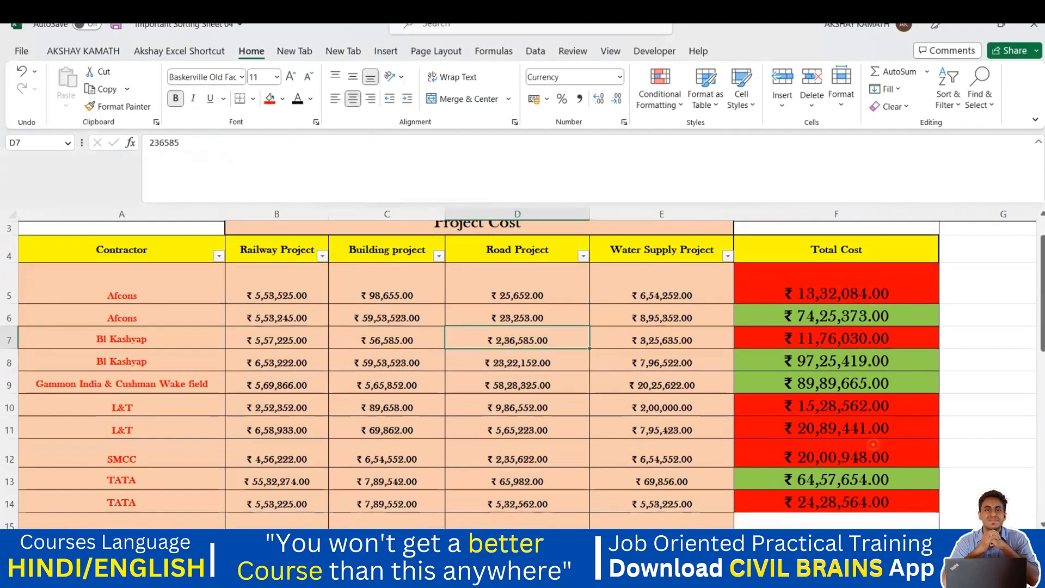
# View the award list in the ct lab marks workbook, and return to the Important Sorting Sheet 04 workbook
pyautogui.moveTo(737, 576)
pyautogui.click(750, 526)
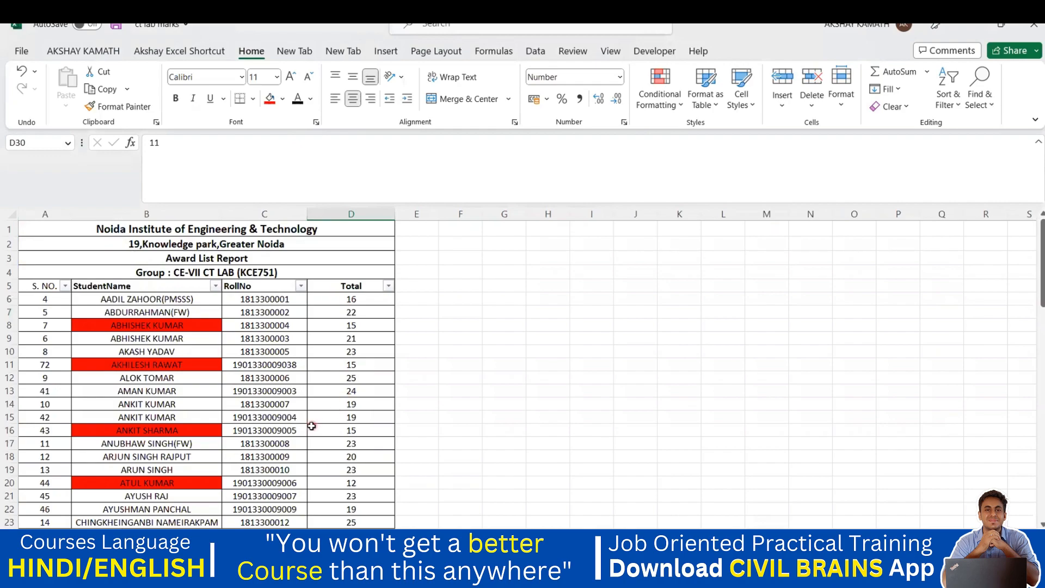
pyautogui.moveTo(737, 575)
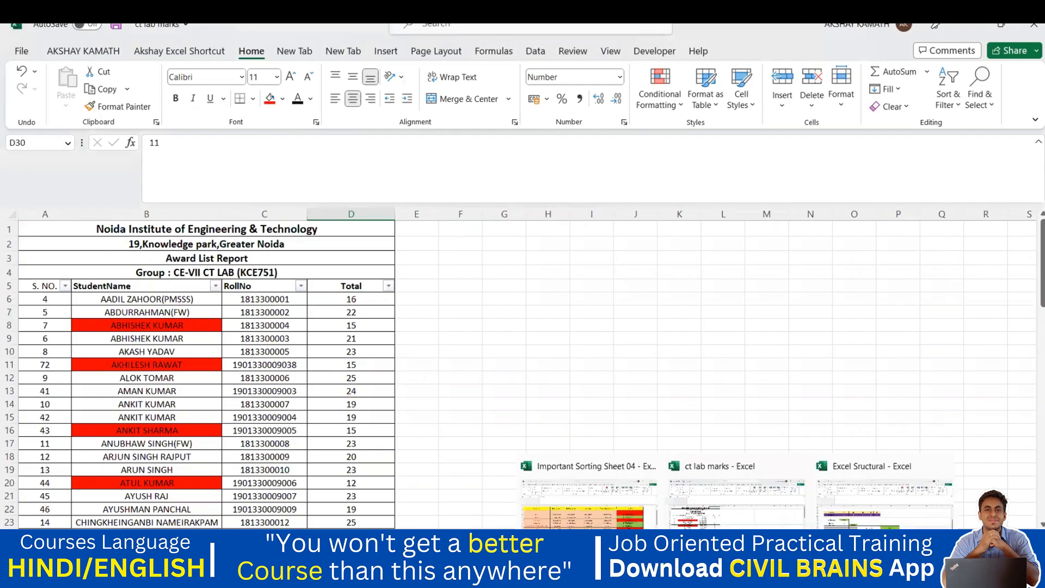
pyautogui.click(593, 516)
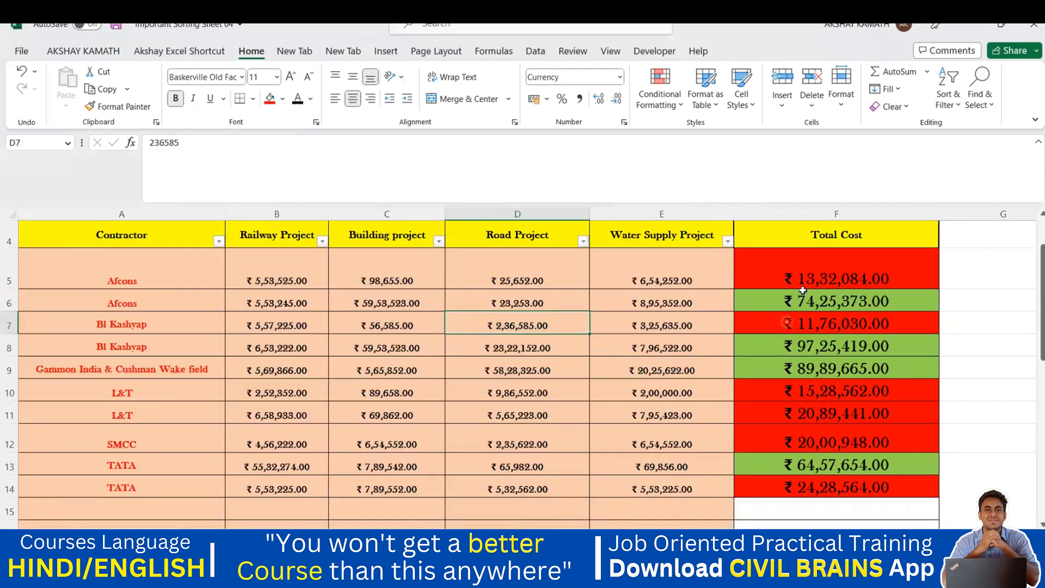
# Clear the conditional formatting rules from the entire project cost sheet
pyautogui.moveTo(806, 276); pyautogui.dragTo(810, 486)
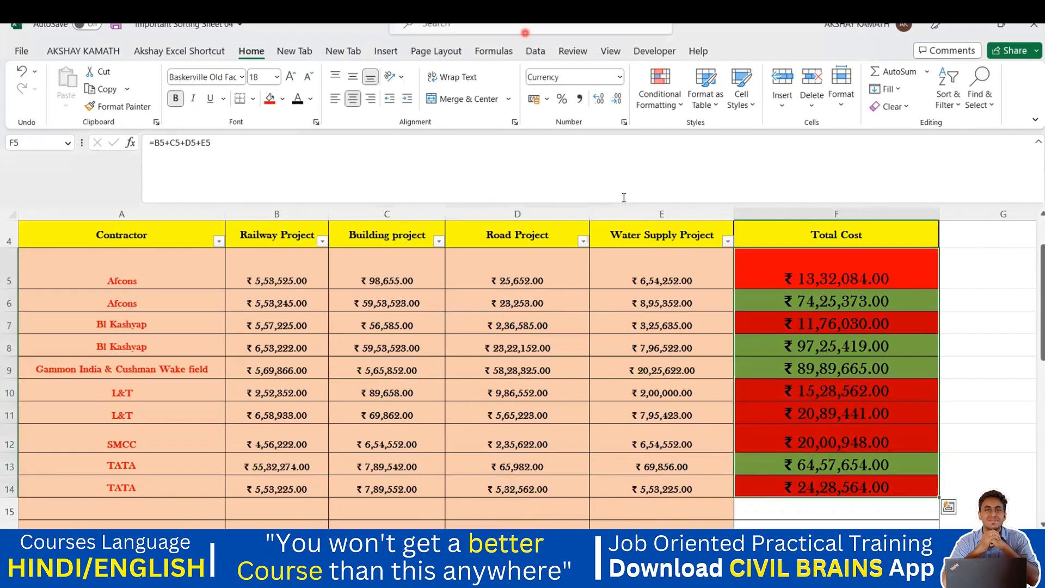
pyautogui.moveTo(893, 270); pyautogui.dragTo(877, 482)
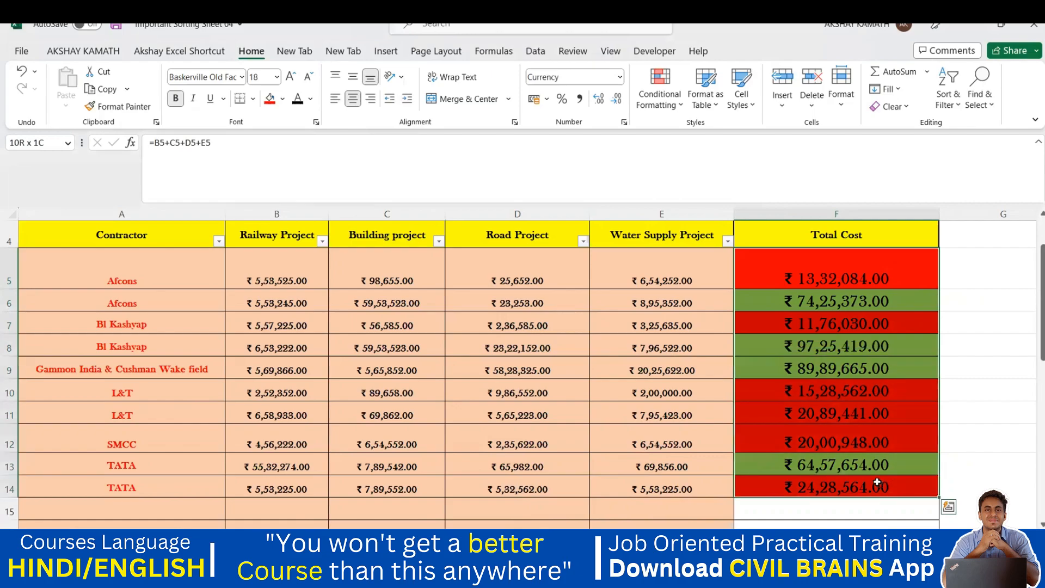
pyautogui.click(659, 90)
pyautogui.moveTo(689, 312)
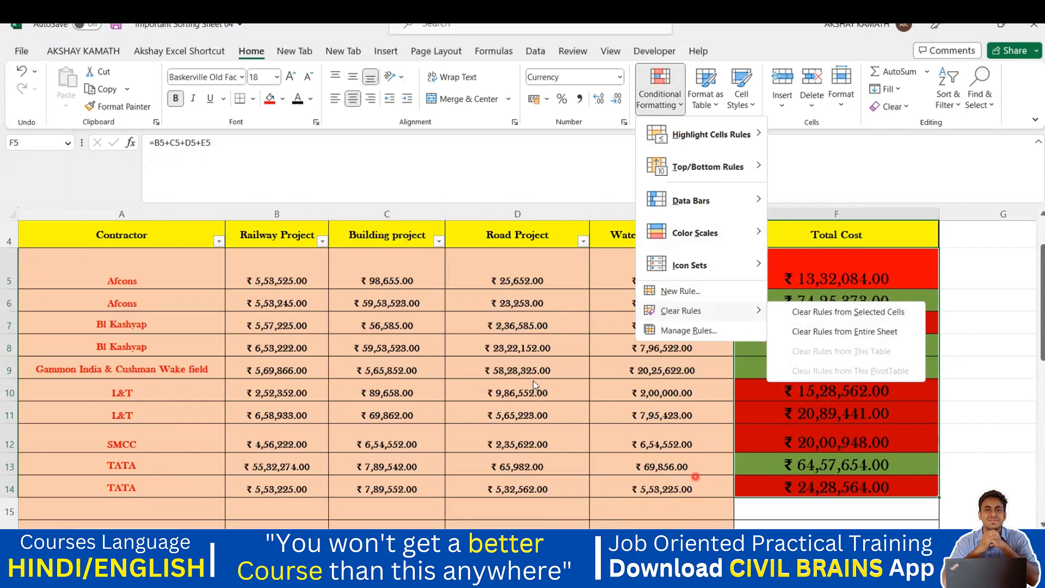
pyautogui.click(811, 333)
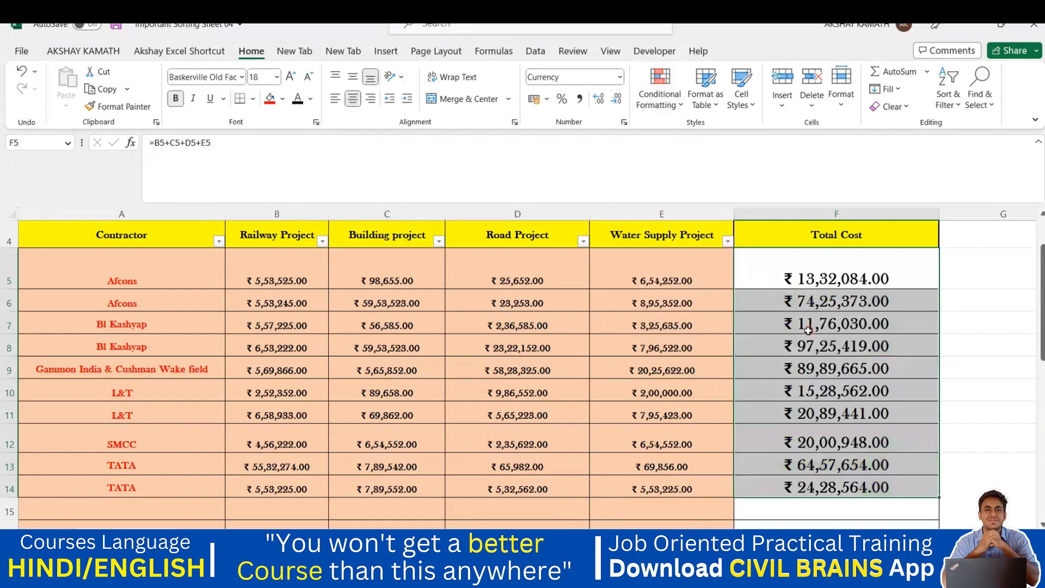
pyautogui.click(951, 348)
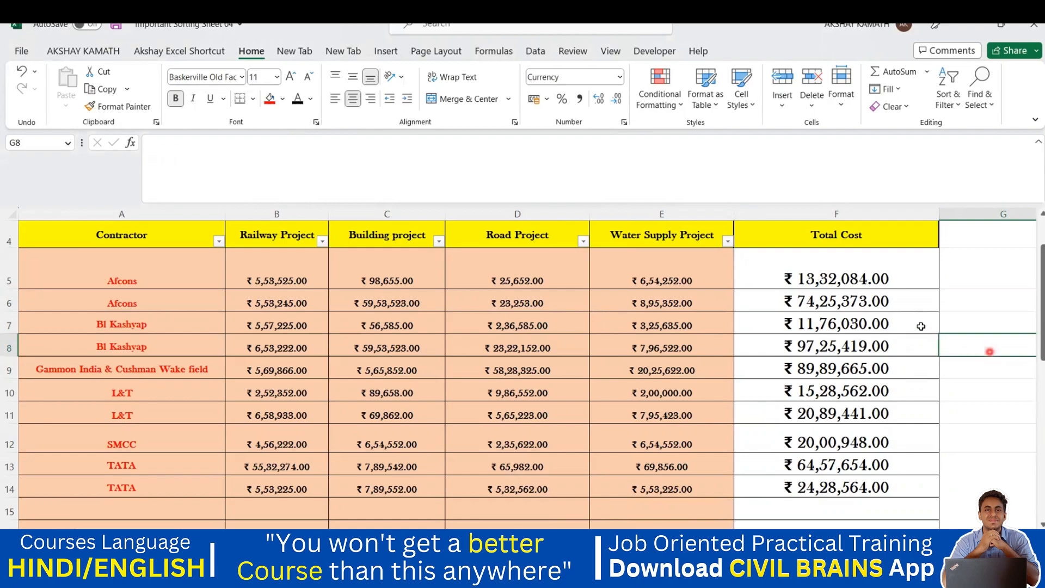
# Apply red gradient-fill data bars to the Total Cost values in F5:F14
pyautogui.moveTo(848, 279); pyautogui.dragTo(848, 487)
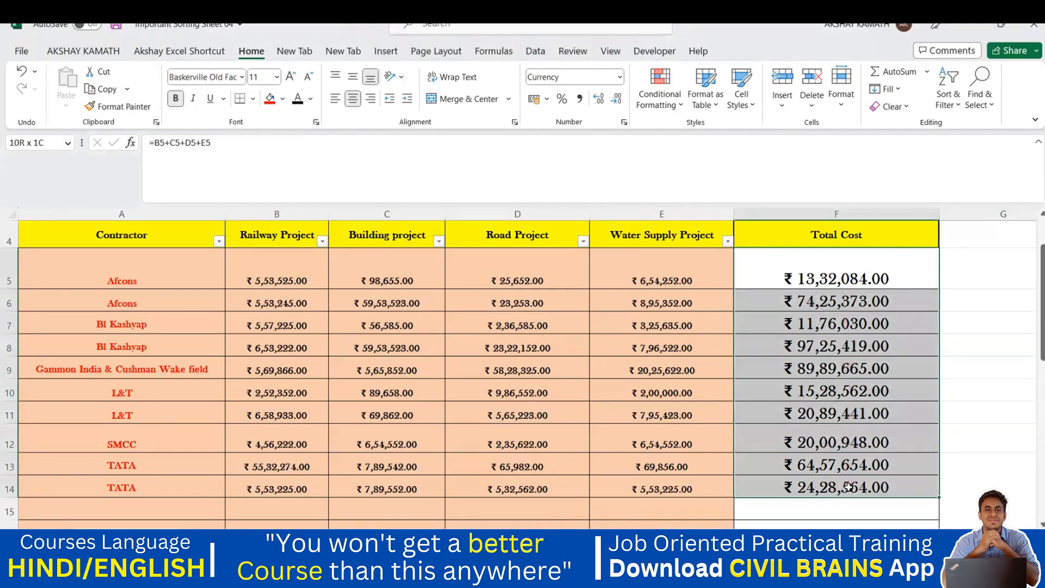
pyautogui.click(1000, 412)
pyautogui.moveTo(853, 267); pyautogui.dragTo(874, 480)
pyautogui.click(659, 108)
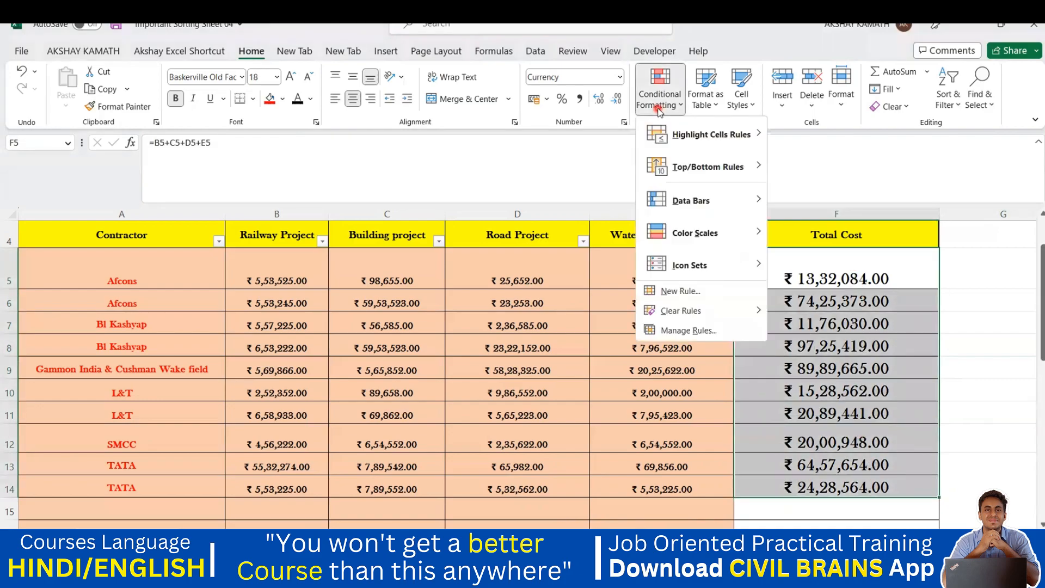
pyautogui.moveTo(732, 207)
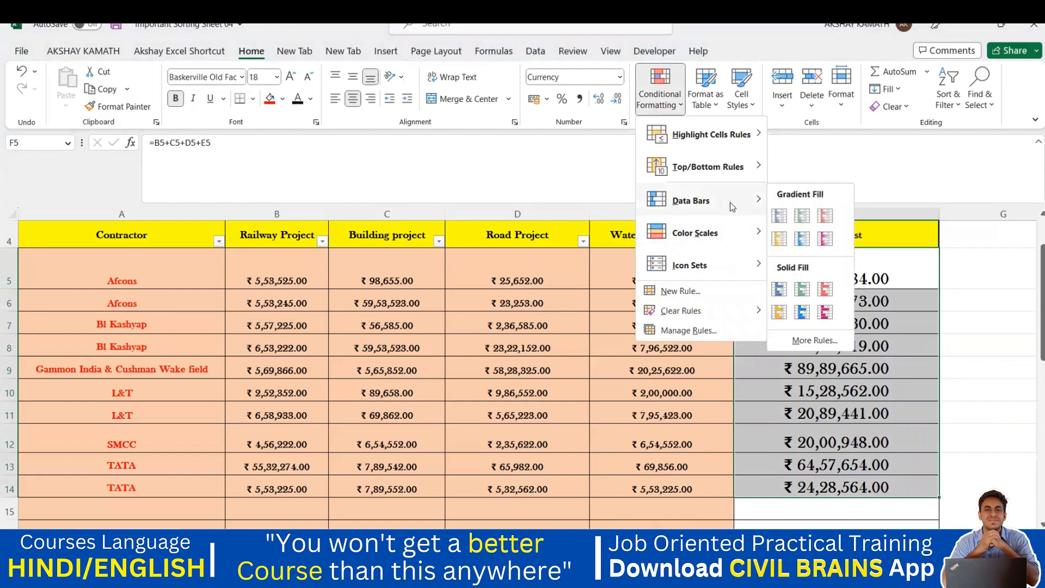
pyautogui.click(825, 216)
pyautogui.click(1005, 355)
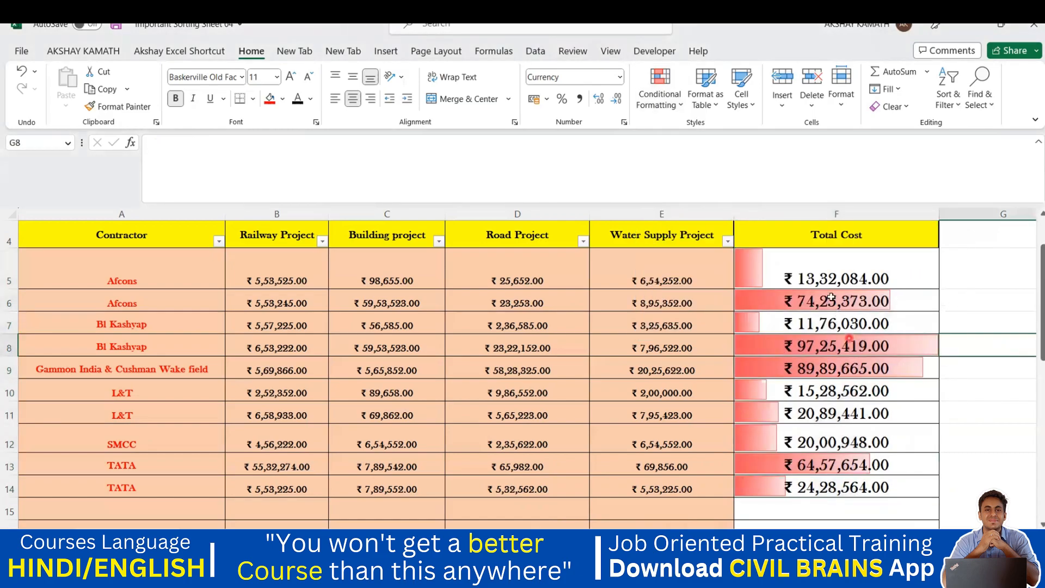
# Compare the data bar lengths with the contractors' amounts in the Total Cost column, including F8, F9, F6 and F13
pyautogui.click(985, 437)
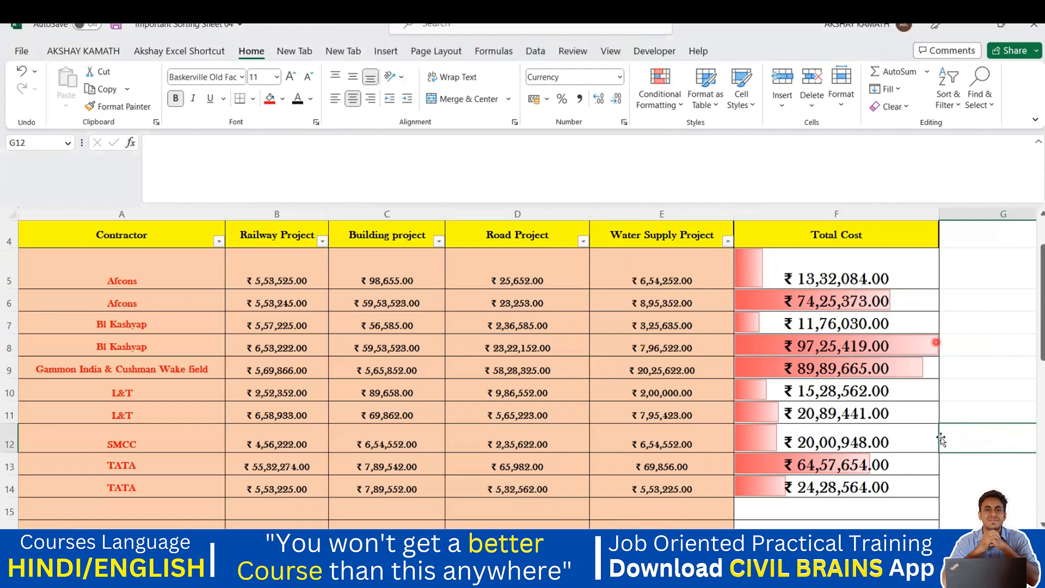
pyautogui.click(980, 367)
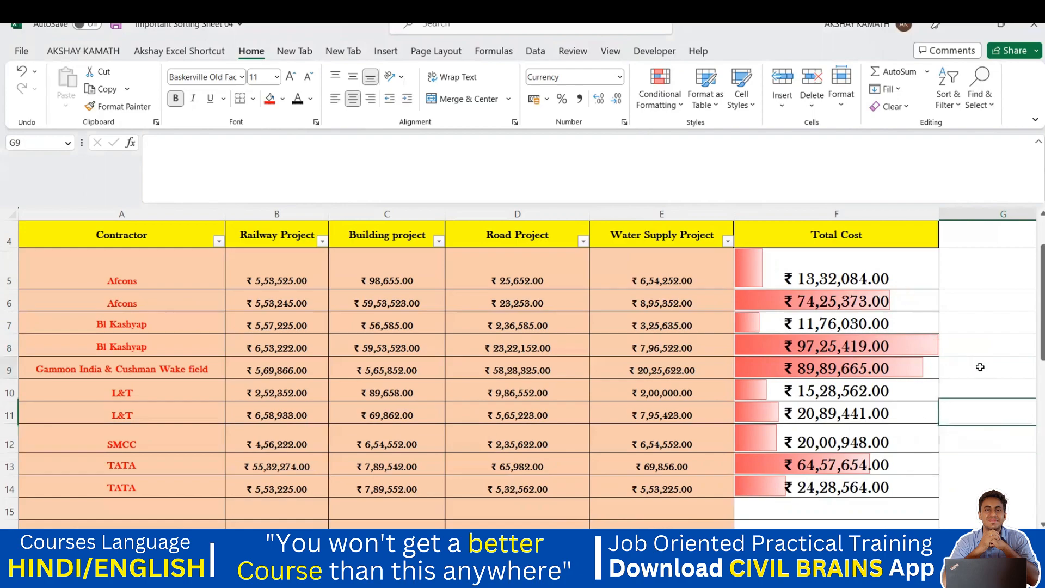
pyautogui.click(913, 350)
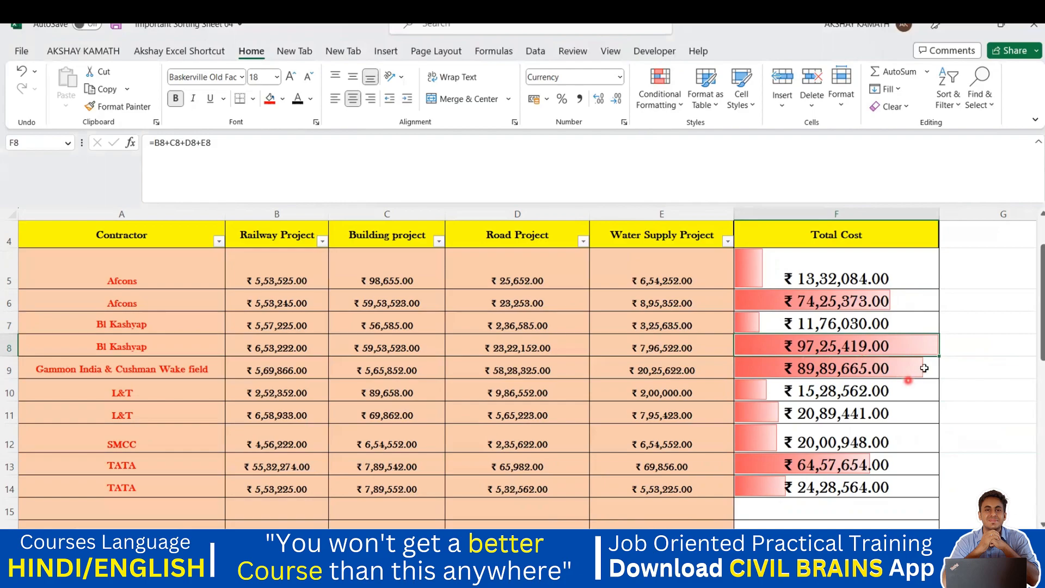
pyautogui.click(957, 360)
pyautogui.click(930, 344)
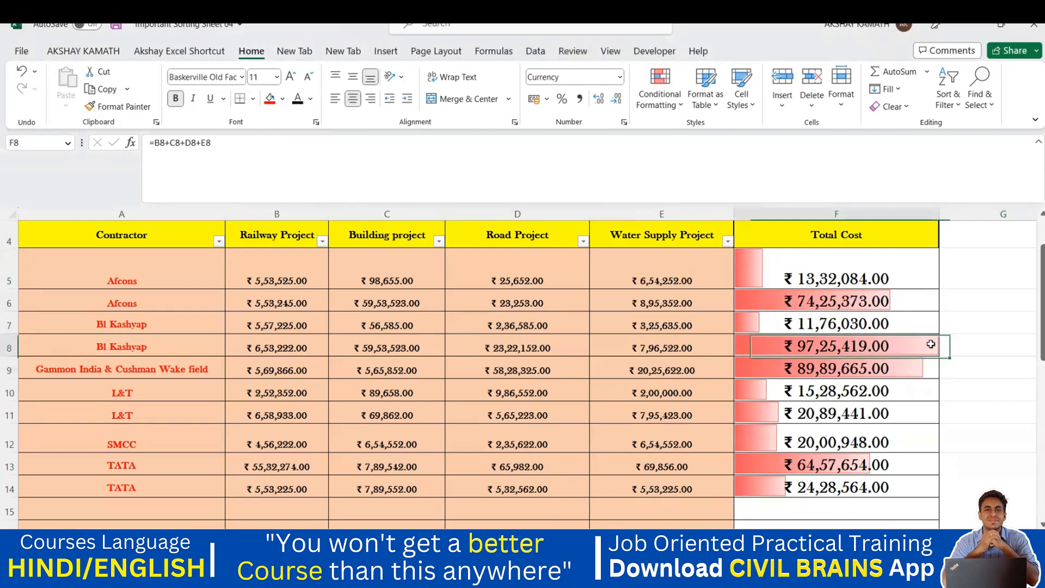
pyautogui.click(915, 367)
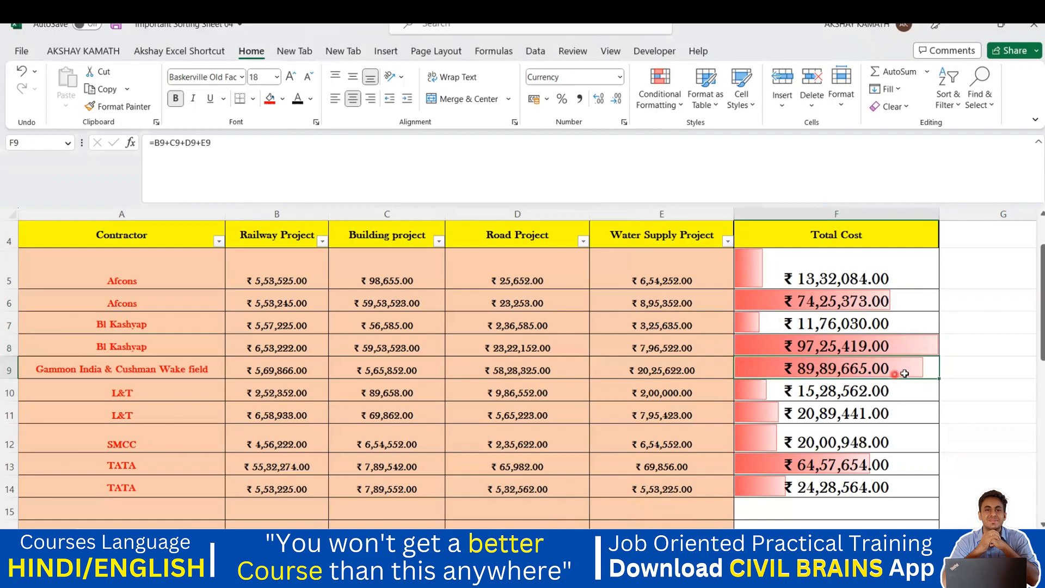
pyautogui.click(888, 298)
pyautogui.click(862, 466)
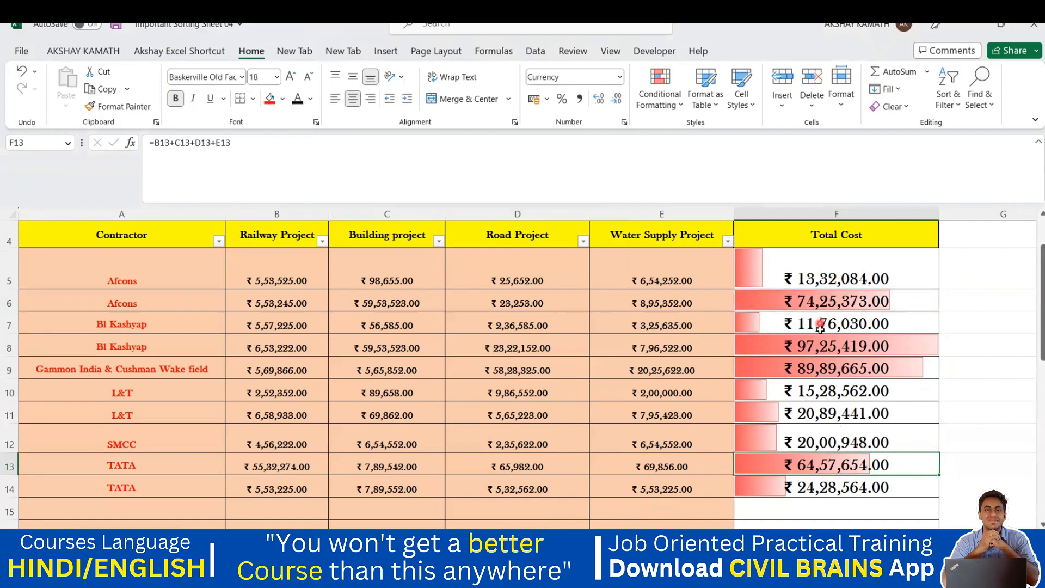
pyautogui.click(989, 321)
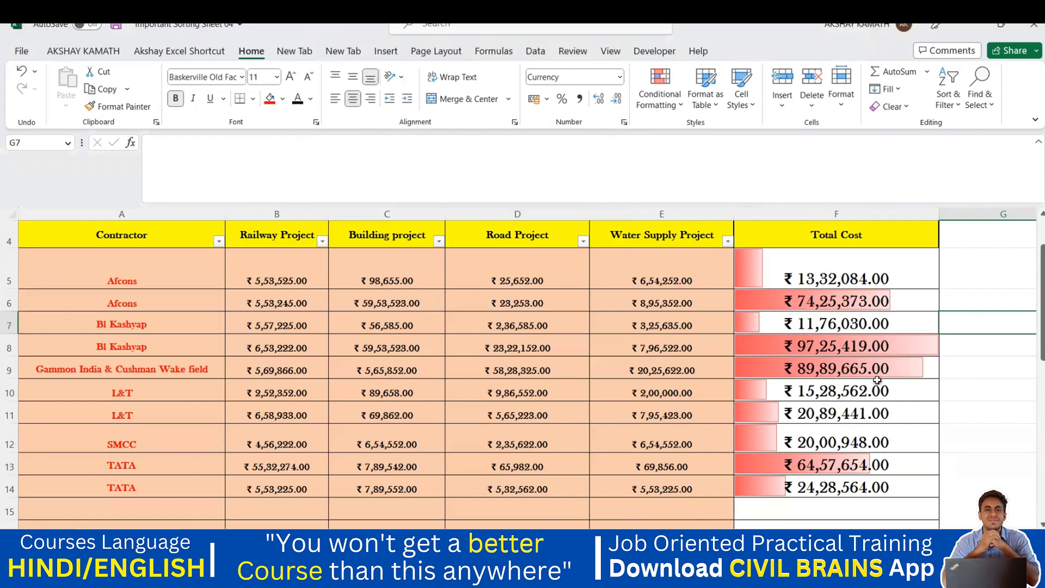
# Switch to the ct lab marks workbook and apply pink gradient-fill data bars to the Total marks in D6:D77
pyautogui.moveTo(737, 575)
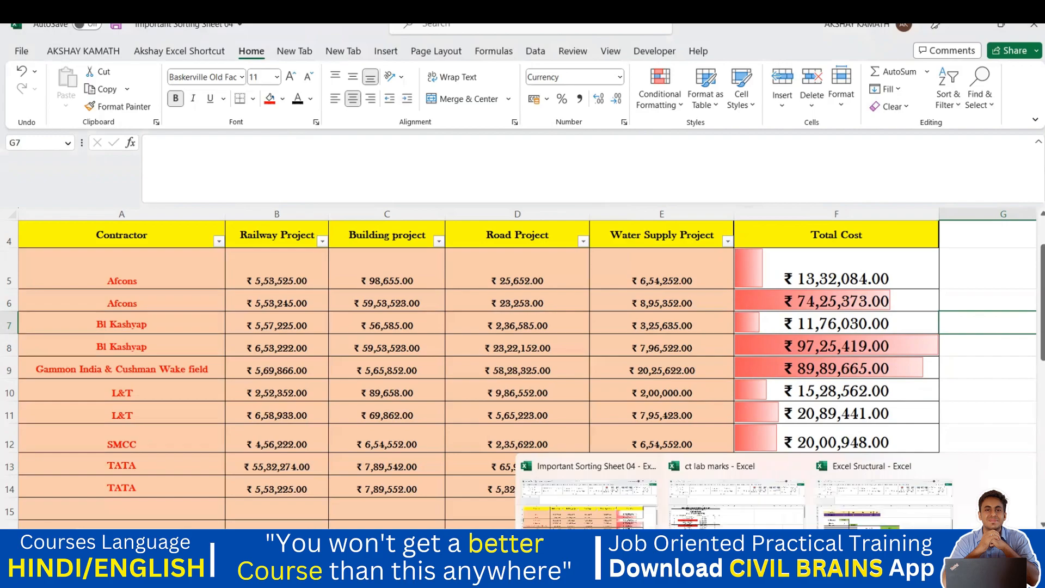
pyautogui.click(737, 490)
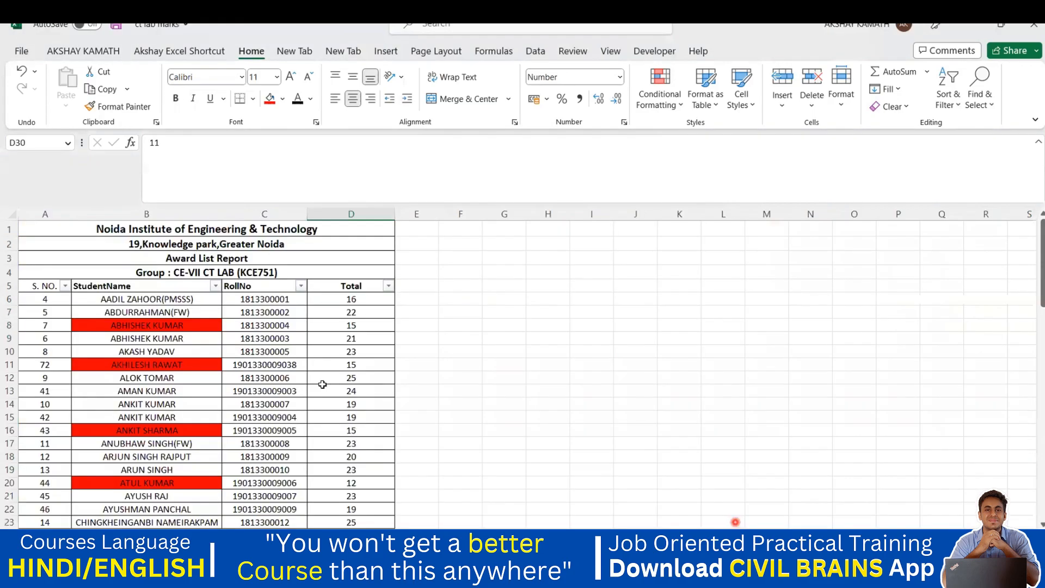
pyautogui.moveTo(357, 299); pyautogui.dragTo(366, 487)
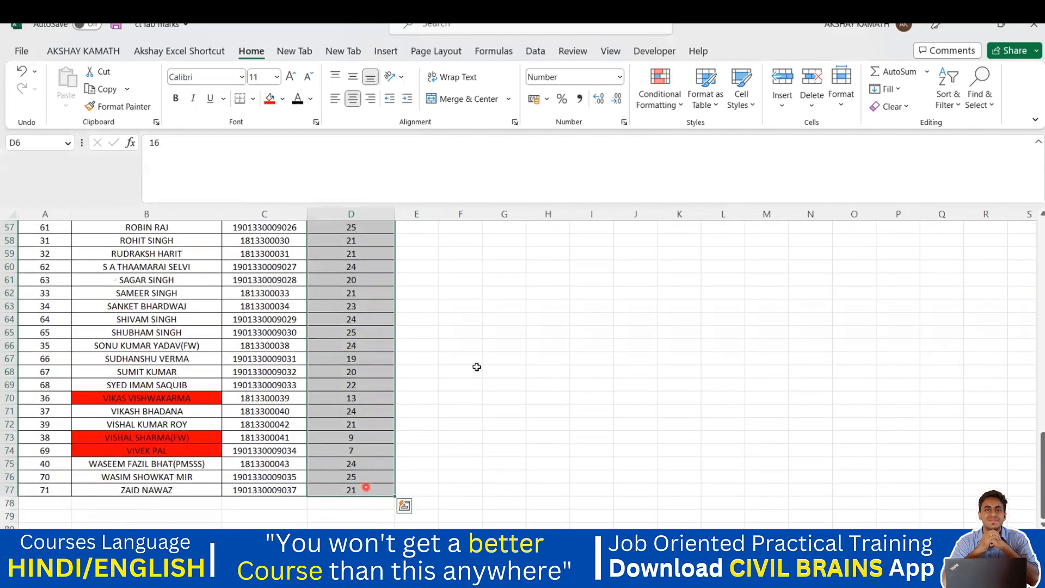
pyautogui.click(669, 105)
pyautogui.moveTo(690, 201)
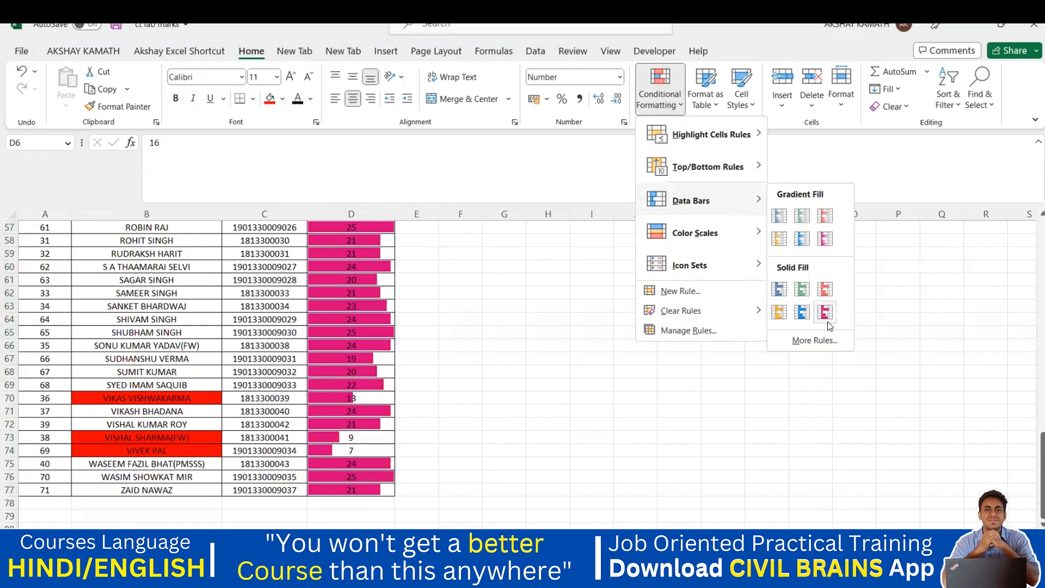
pyautogui.click(824, 241)
# Examine the data bars against the marks throughout the award list's Total column
pyautogui.scroll(2, 677, 356)
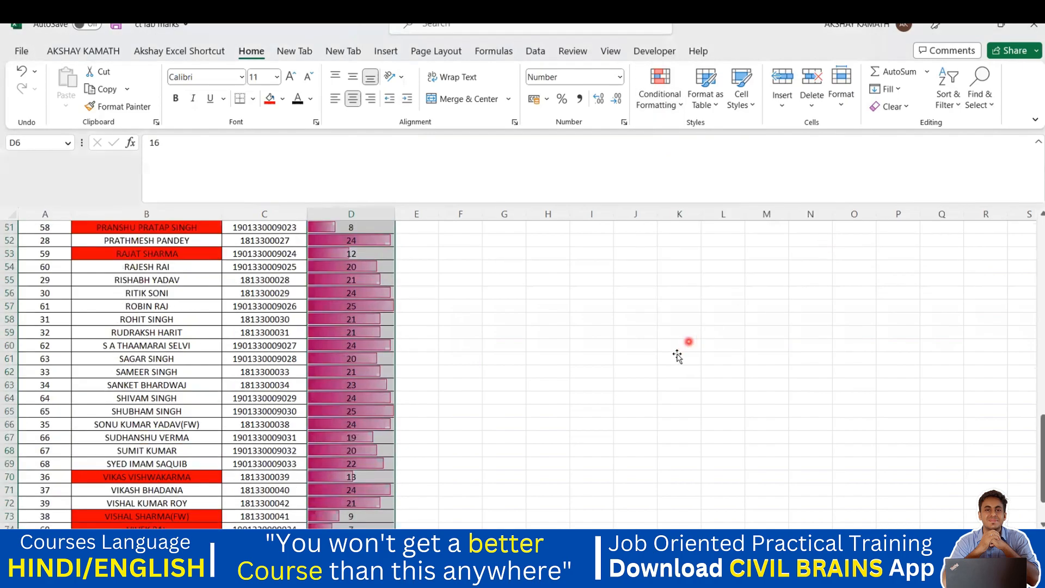
pyautogui.click(679, 347)
pyautogui.scroll(17, 568, 390)
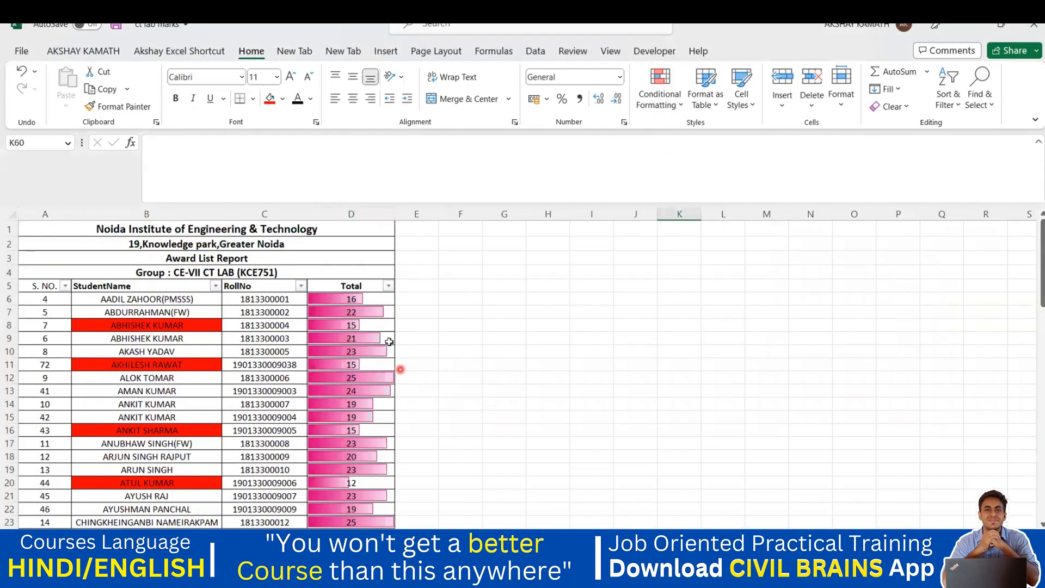
pyautogui.scroll(-1, 374, 327)
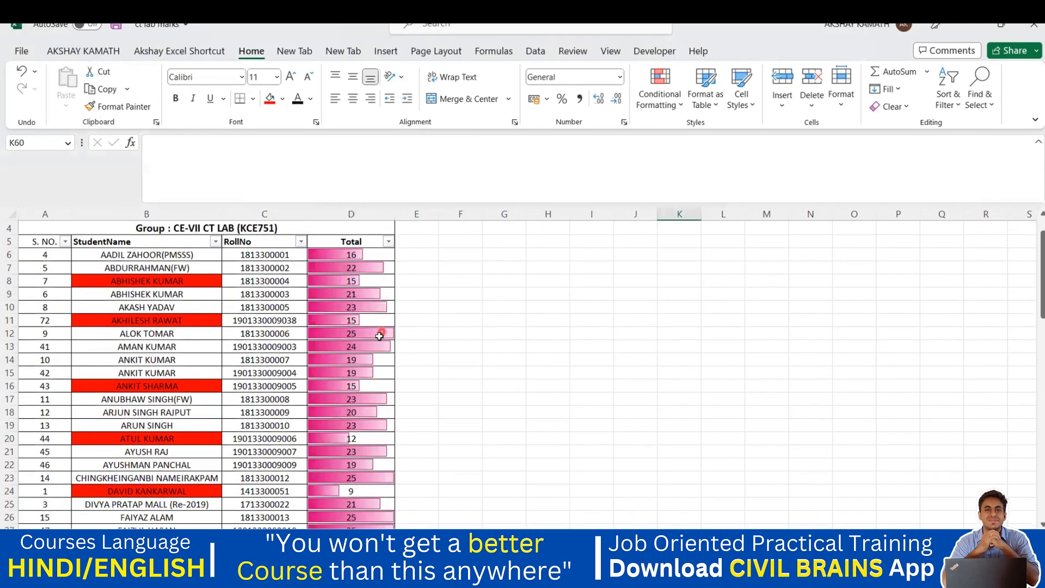
pyautogui.scroll(-3, 364, 339)
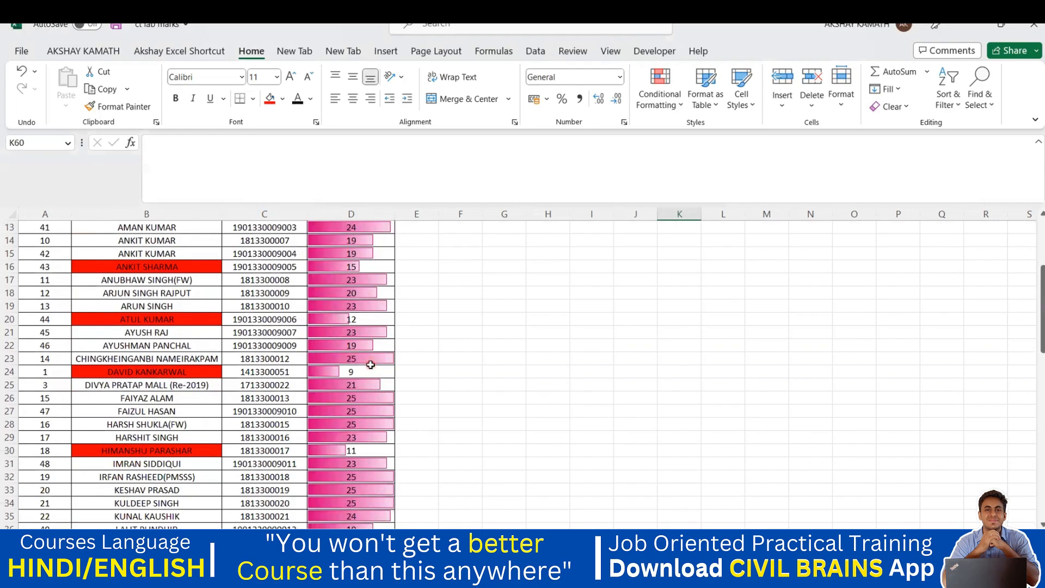
pyautogui.scroll(4, 369, 359)
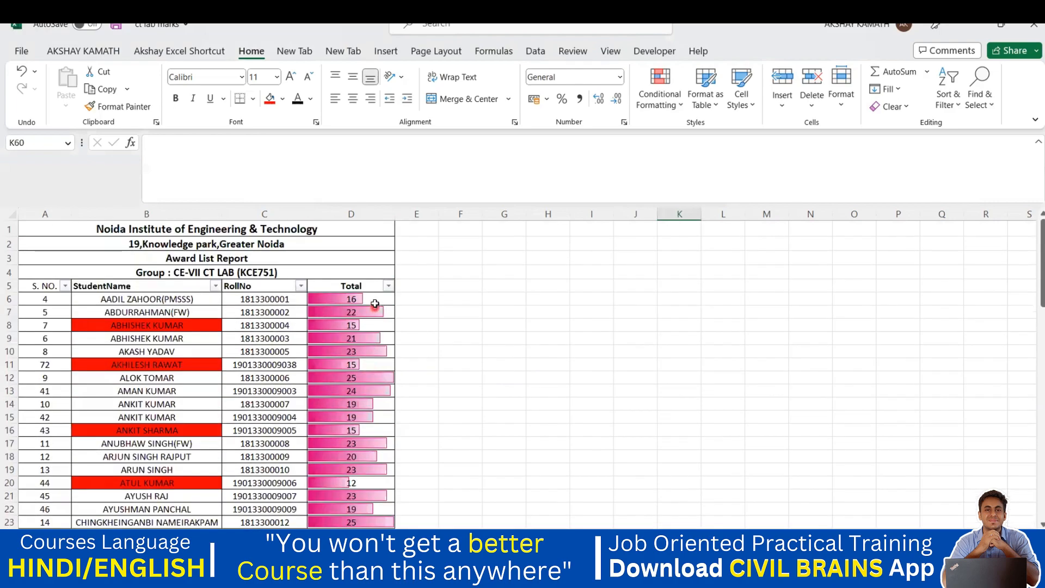
# Review the Color Scales and Icon Sets options for D6:D77, and view the custom icon set rule settings without applying them
pyautogui.moveTo(376, 301); pyautogui.dragTo(376, 318)
pyautogui.moveTo(379, 370); pyautogui.dragTo(393, 492)
pyautogui.click(660, 103)
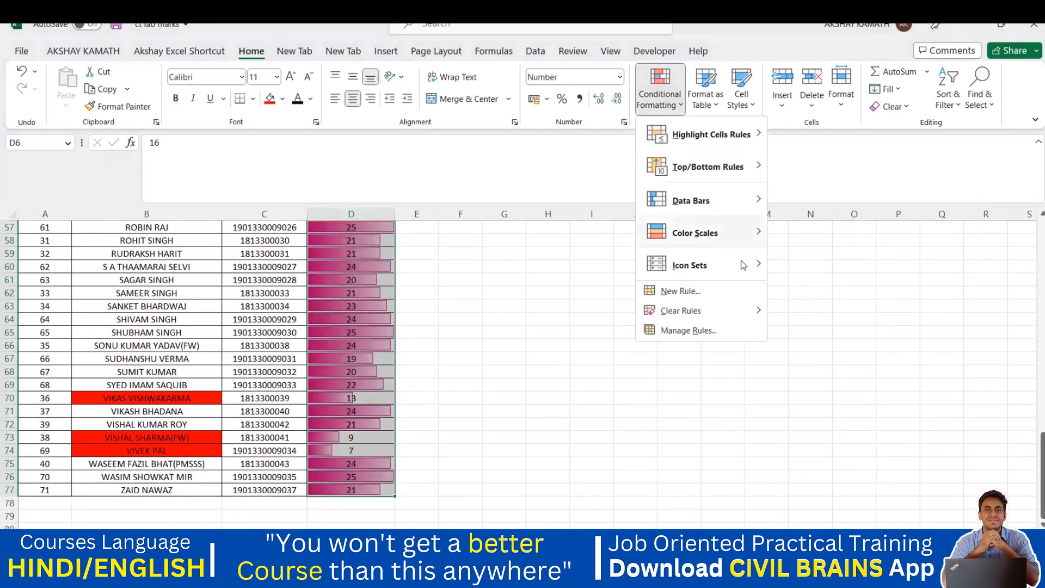
pyautogui.moveTo(719, 237)
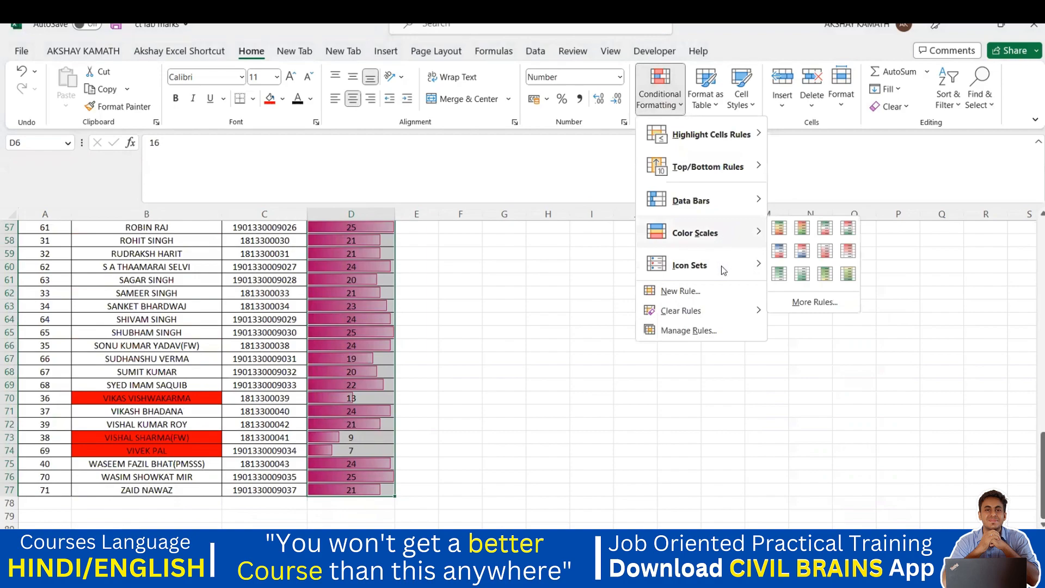
pyautogui.moveTo(720, 265)
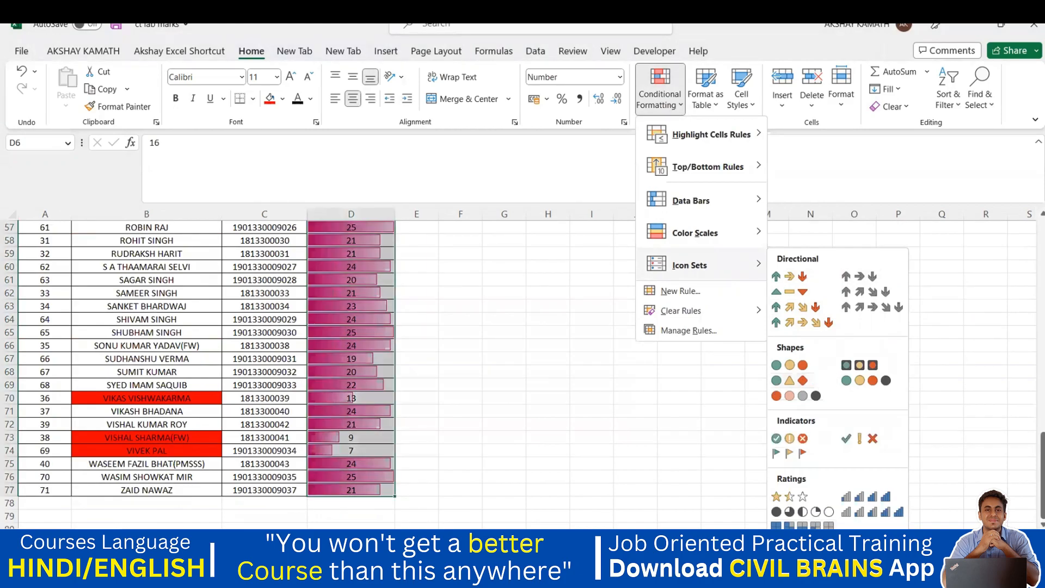
pyautogui.click(798, 546)
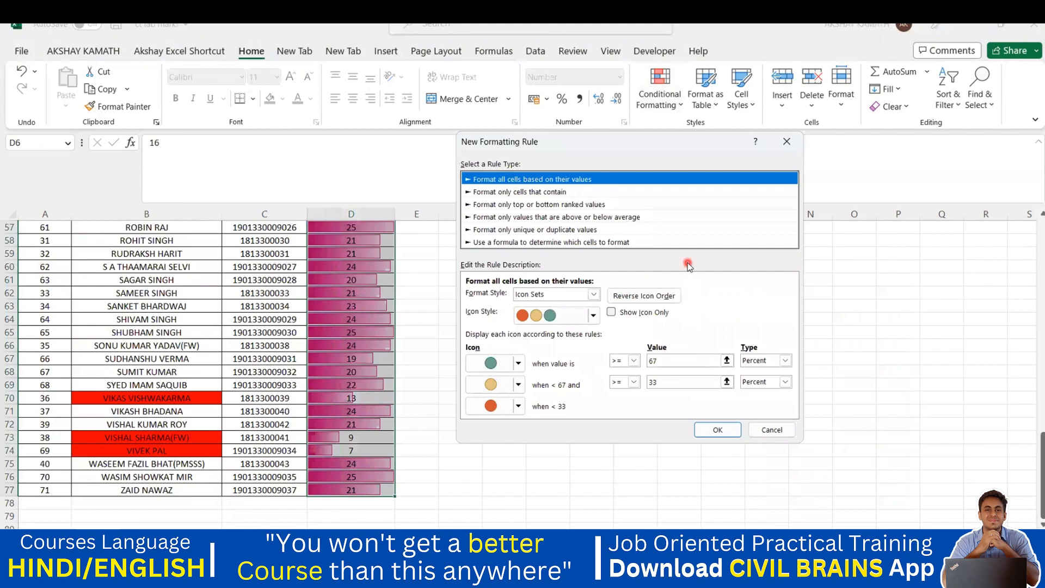
pyautogui.click(788, 142)
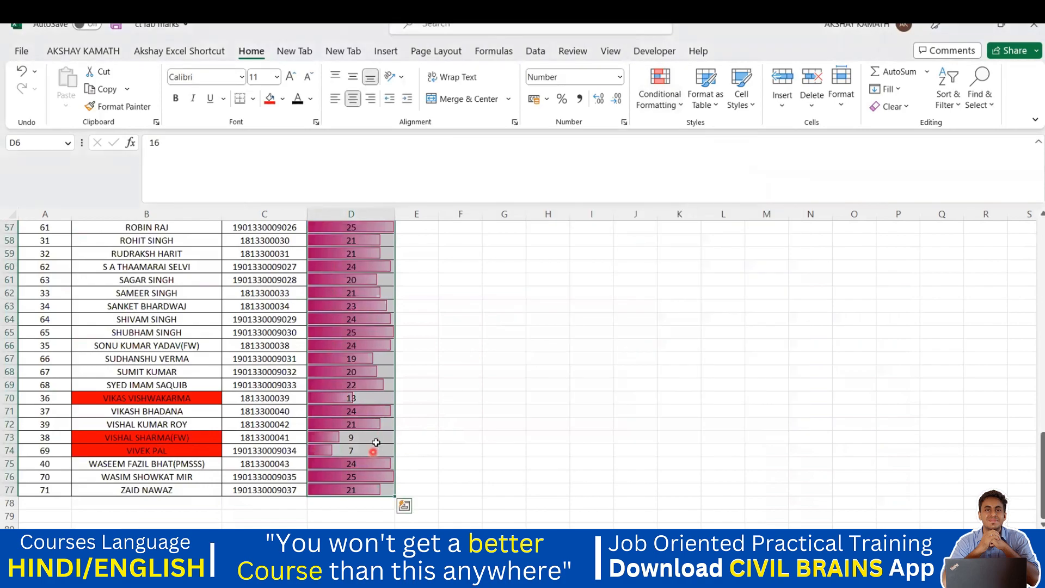
# Apply a Top 10 Items rule to the Total marks in D6:D77 using Light Red Fill with Dark Red Text
pyautogui.click(665, 108)
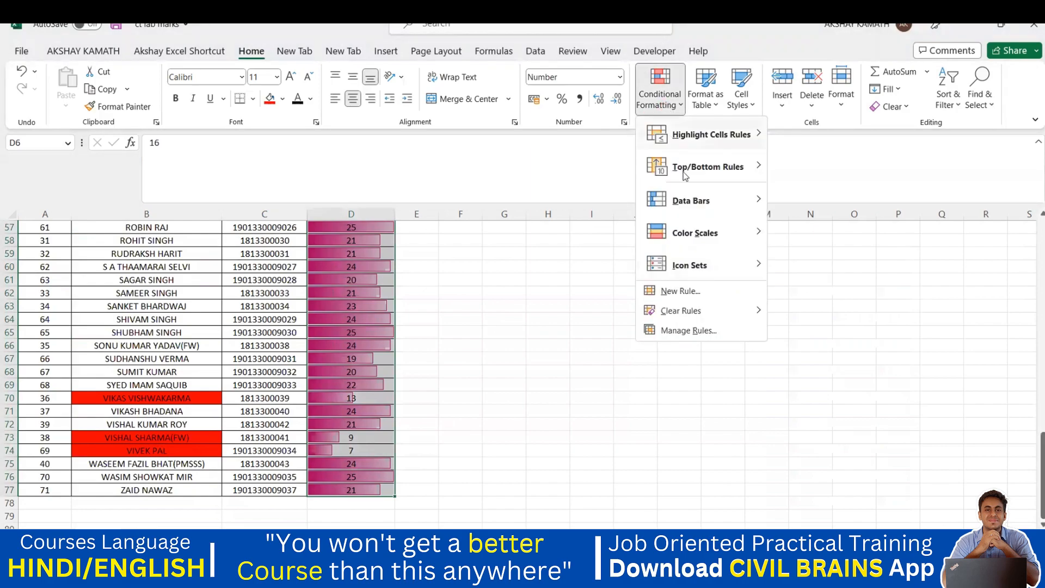
pyautogui.moveTo(694, 172)
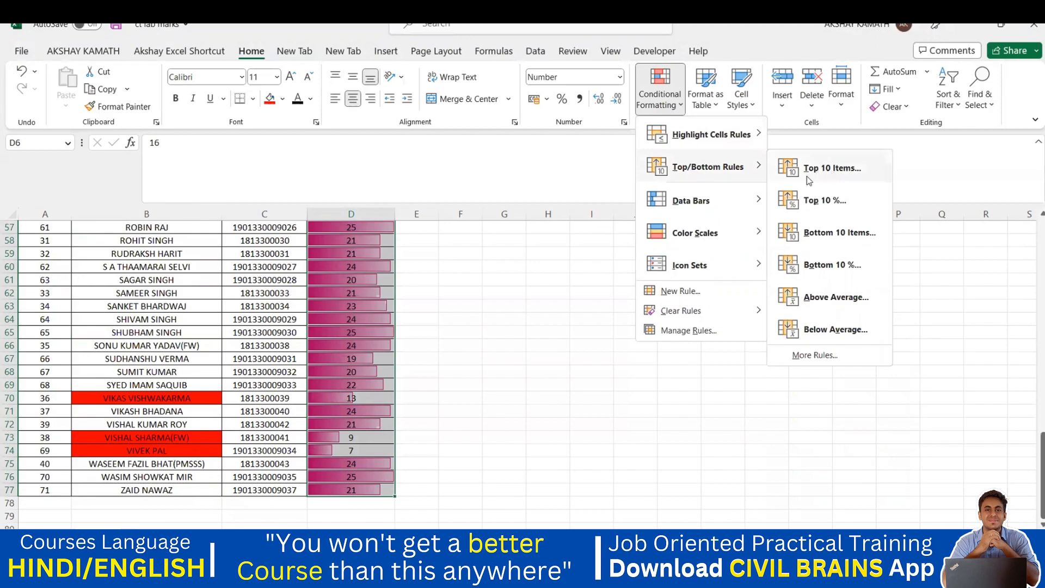
pyautogui.click(832, 170)
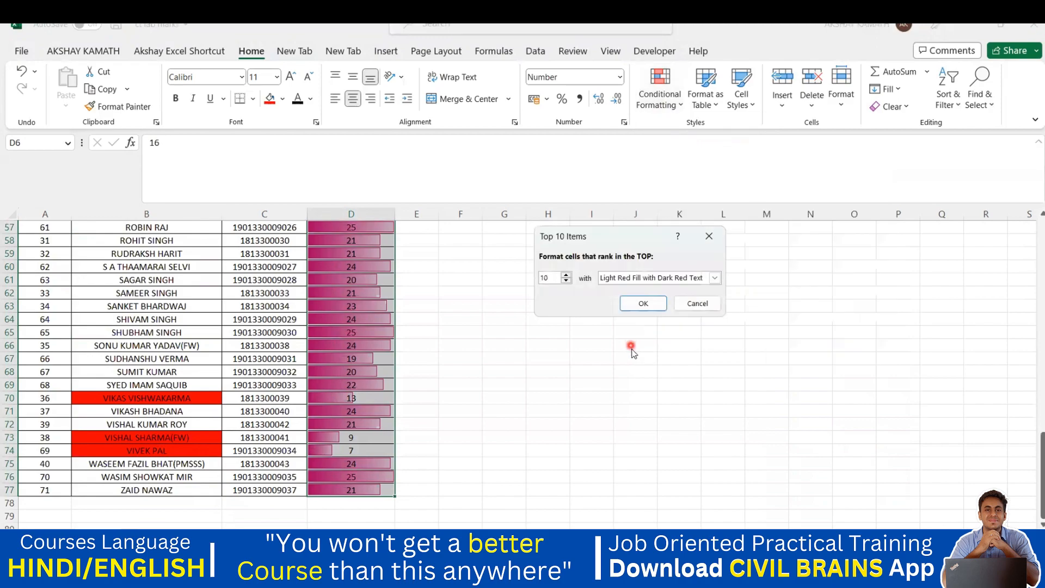
pyautogui.click(643, 304)
pyautogui.click(529, 333)
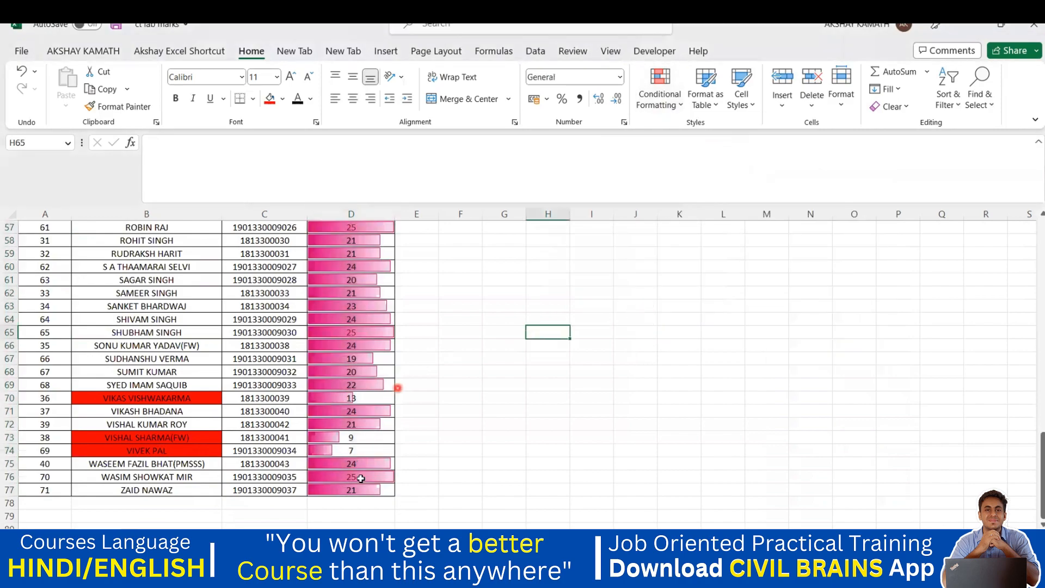
# Clear the data bars and the top 10 rule from the Total marks in D6:D77
pyautogui.moveTo(363, 490); pyautogui.dragTo(352, 299)
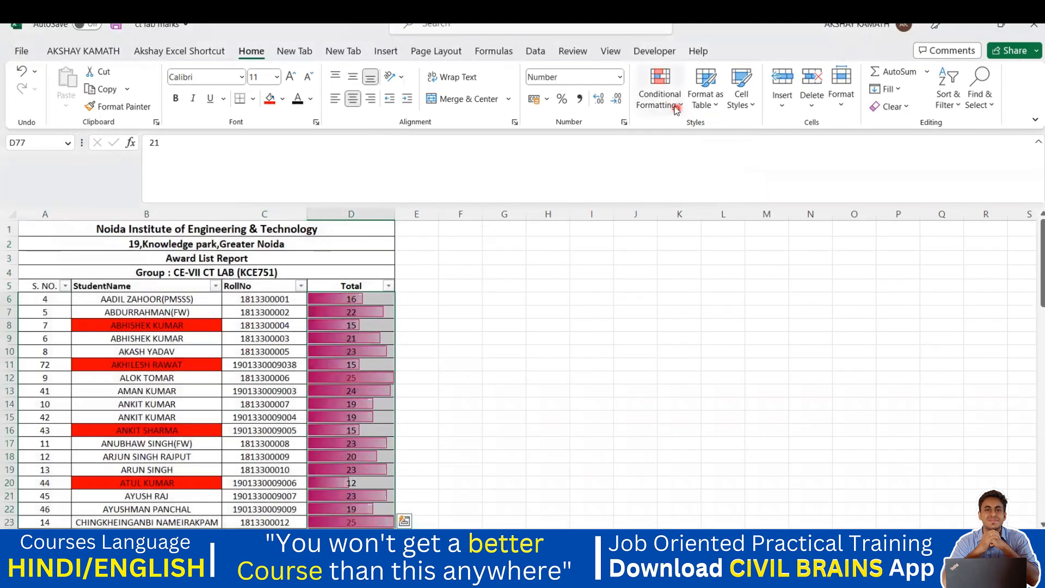
pyautogui.click(659, 94)
pyautogui.moveTo(697, 318)
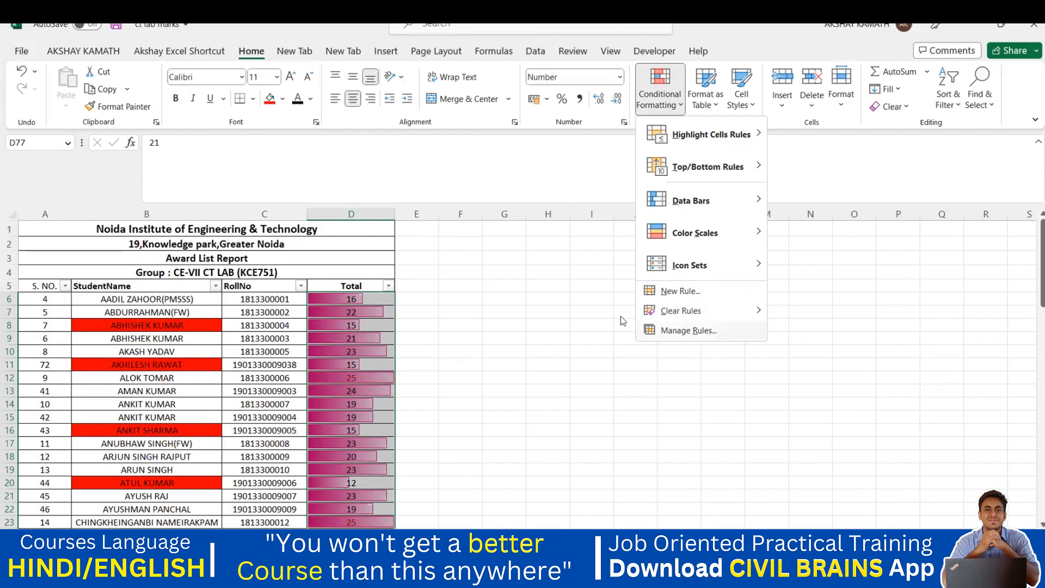
pyautogui.moveTo(736, 312)
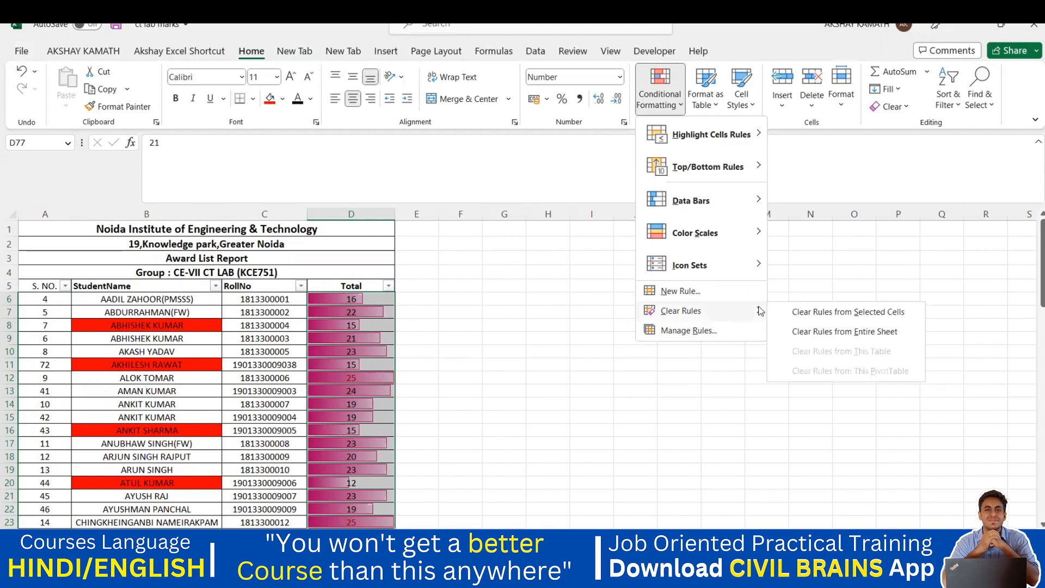
pyautogui.click(810, 312)
pyautogui.click(472, 375)
# Highlight the top 10 Total marks in D6:D77 using Yellow Fill with Dark Yellow Text
pyautogui.moveTo(374, 297); pyautogui.dragTo(359, 501)
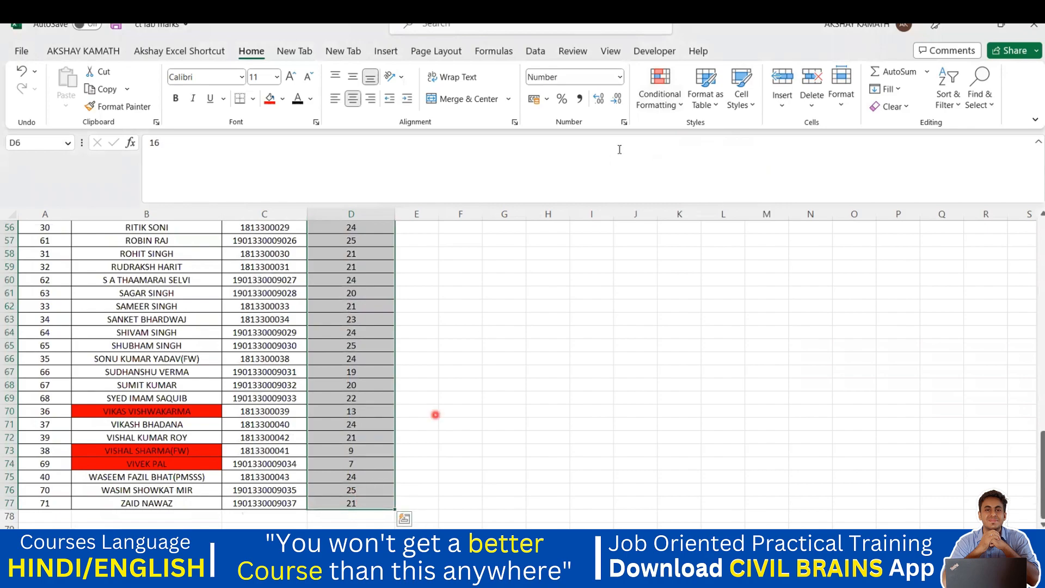
pyautogui.click(676, 101)
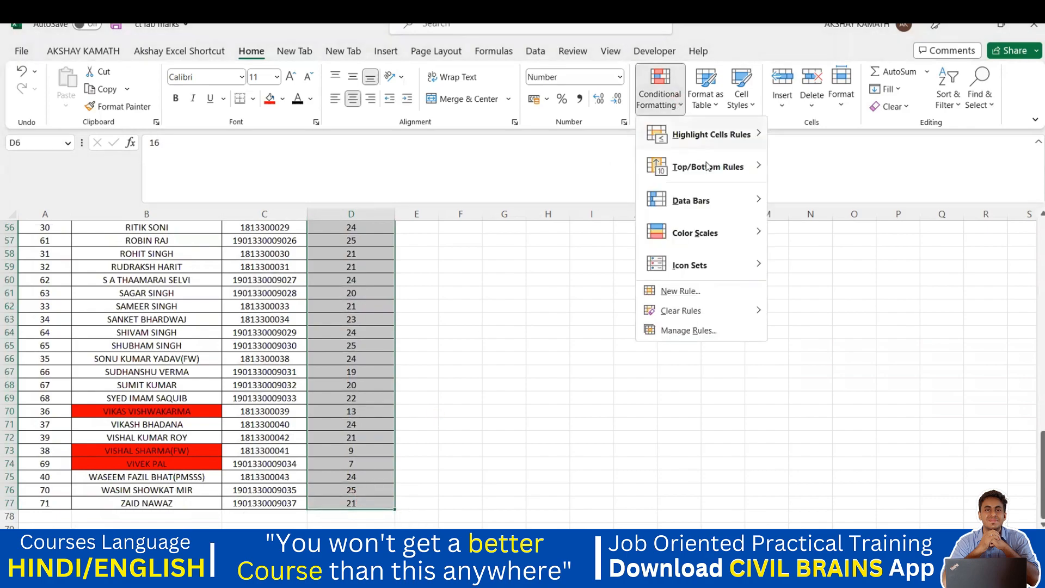
pyautogui.moveTo(709, 168)
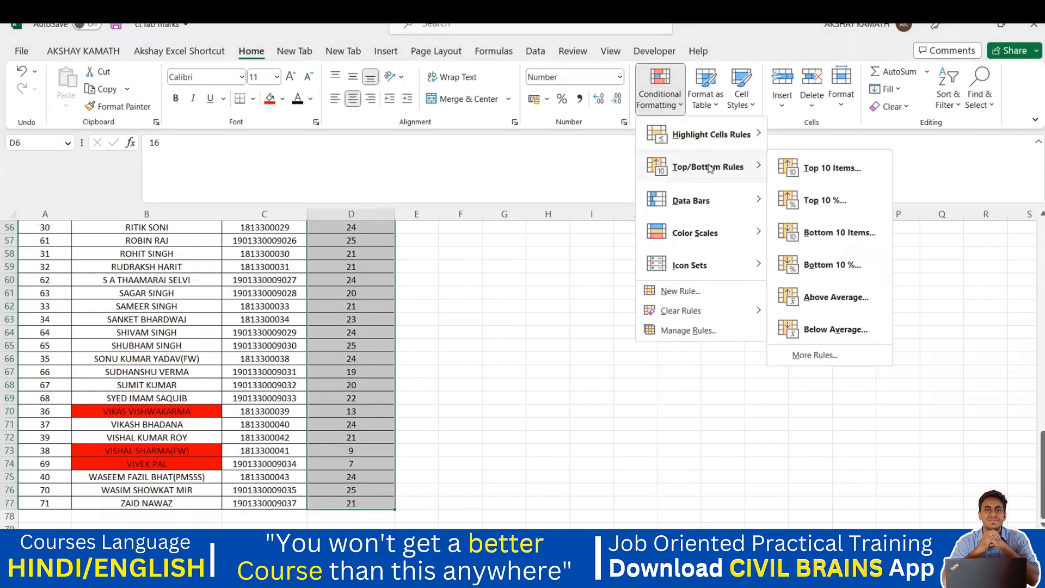
pyautogui.click(826, 173)
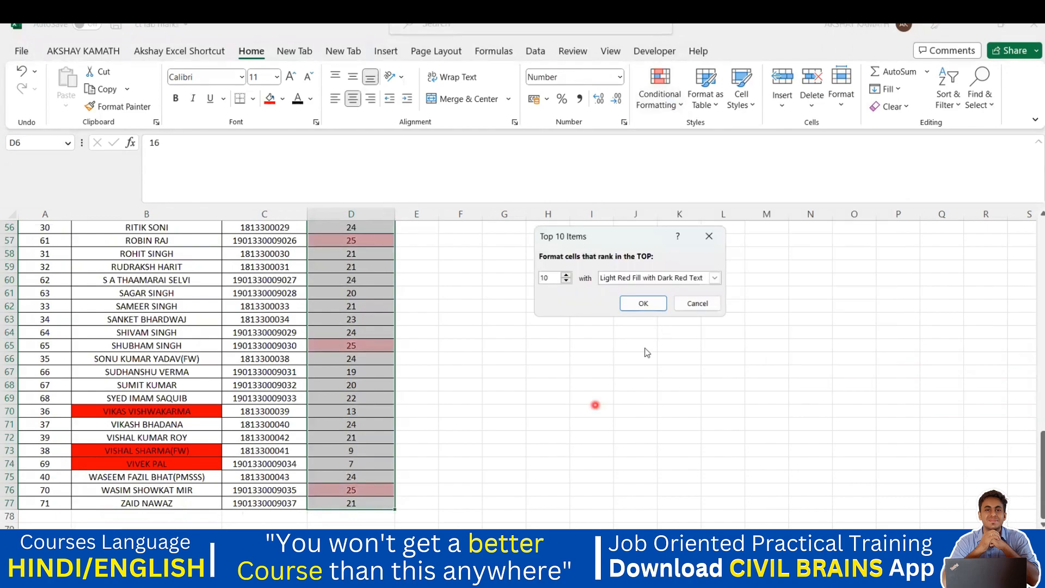
pyautogui.click(714, 277)
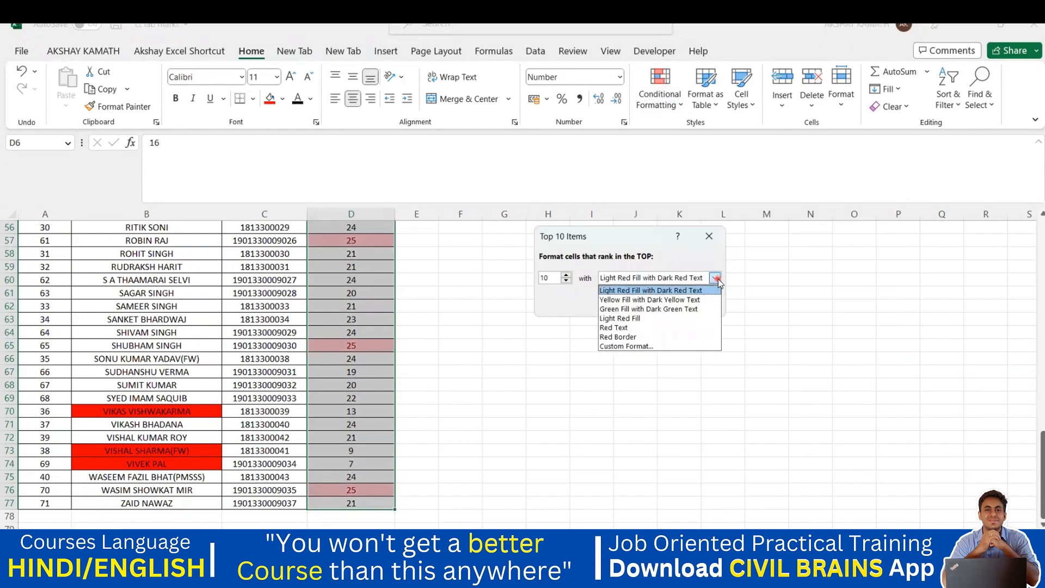
pyautogui.click(651, 320)
pyautogui.click(714, 278)
pyautogui.click(648, 301)
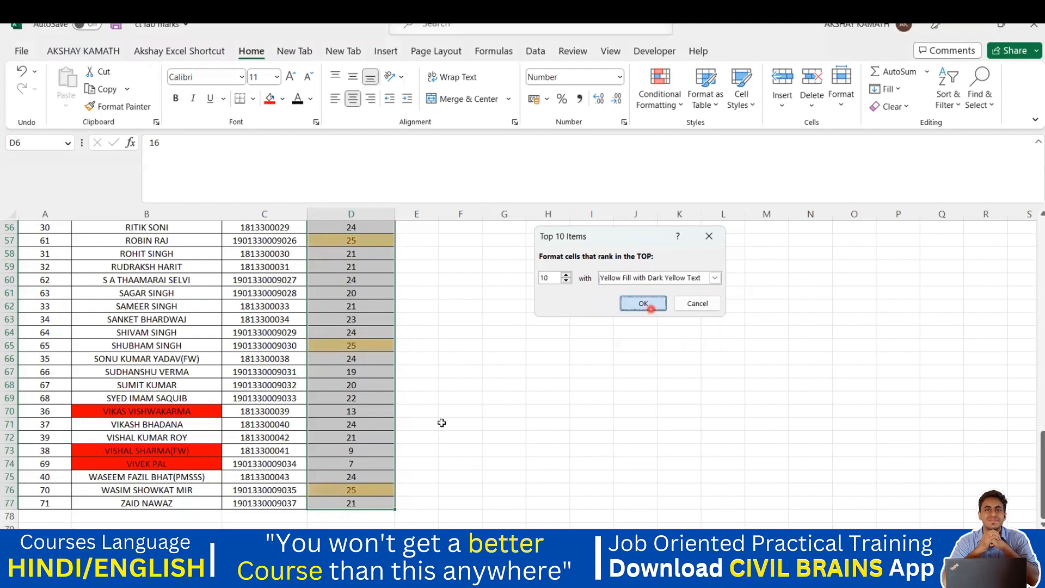
pyautogui.click(648, 304)
# Examine which marks the top 10 rule highlights throughout the award list's Total column
pyautogui.scroll(6, 506, 396)
pyautogui.scroll(12, 507, 395)
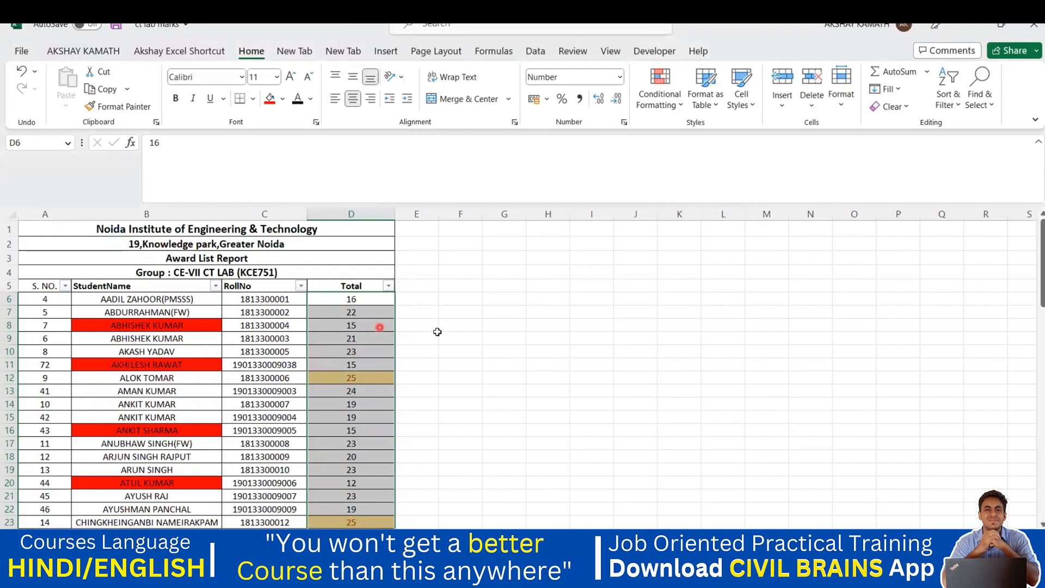
pyautogui.click(502, 351)
pyautogui.scroll(-2, 431, 339)
pyautogui.scroll(-1, 366, 407)
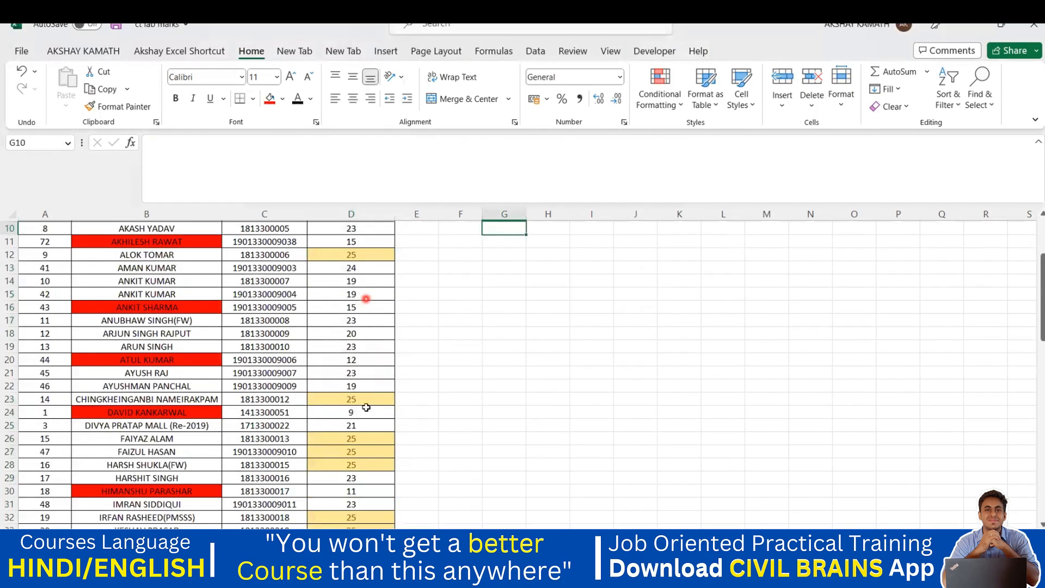
pyautogui.scroll(-2, 364, 392)
pyautogui.scroll(-1, 363, 359)
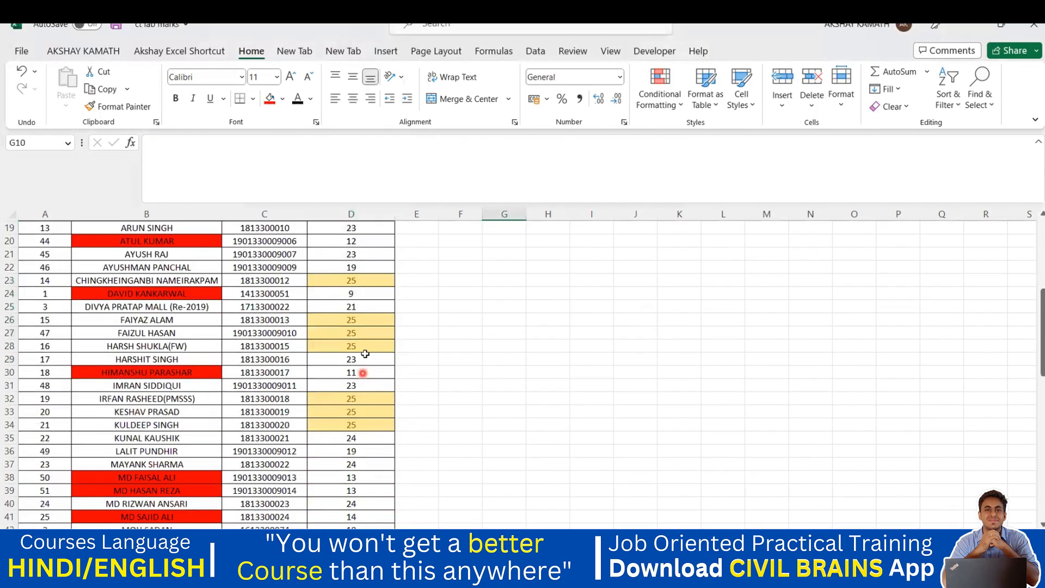
pyautogui.scroll(-7, 363, 381)
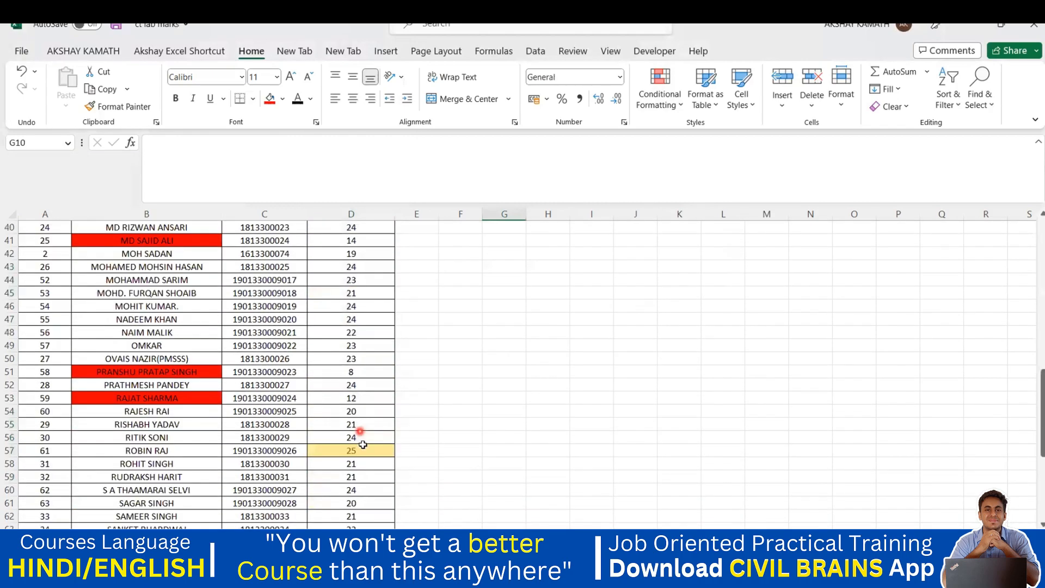
pyautogui.scroll(-2, 364, 446)
pyautogui.scroll(-4, 367, 414)
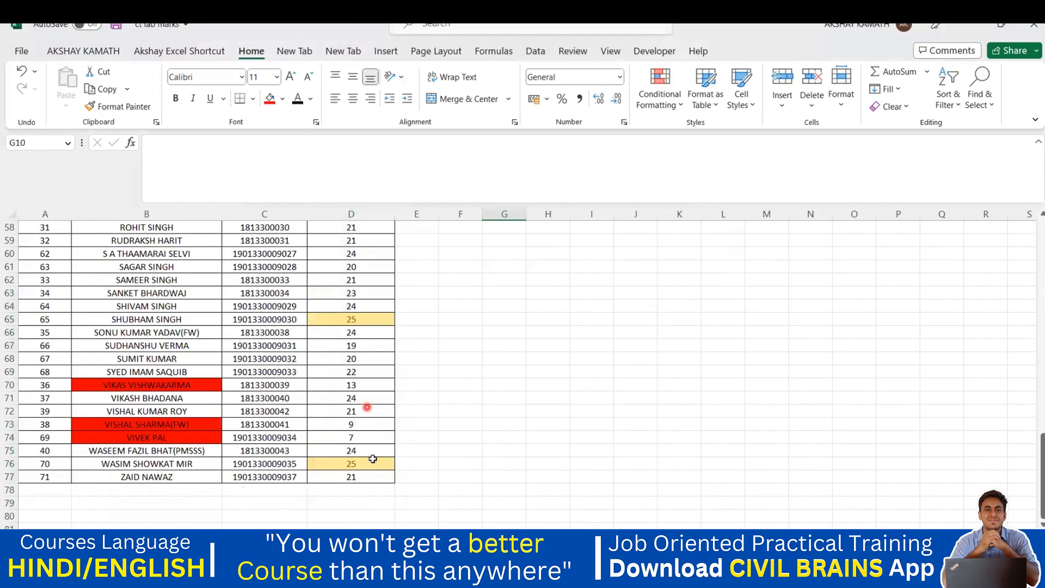
pyautogui.scroll(4, 373, 471)
pyautogui.scroll(15, 374, 472)
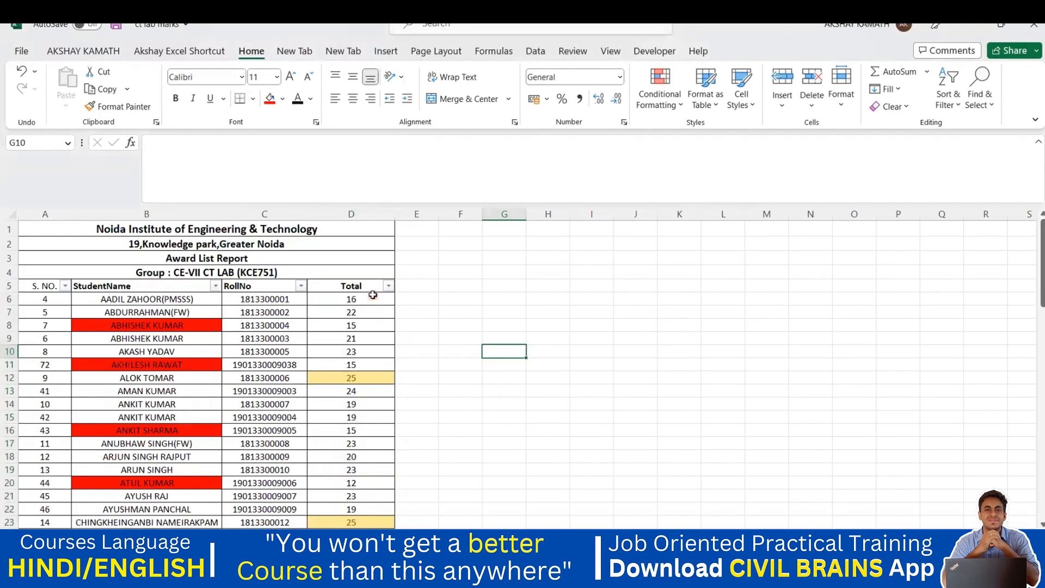
# Highlight the bottom 10 Total marks in D6:D77 using Light Red Fill with Dark Red Text
pyautogui.moveTo(371, 297); pyautogui.dragTo(370, 511)
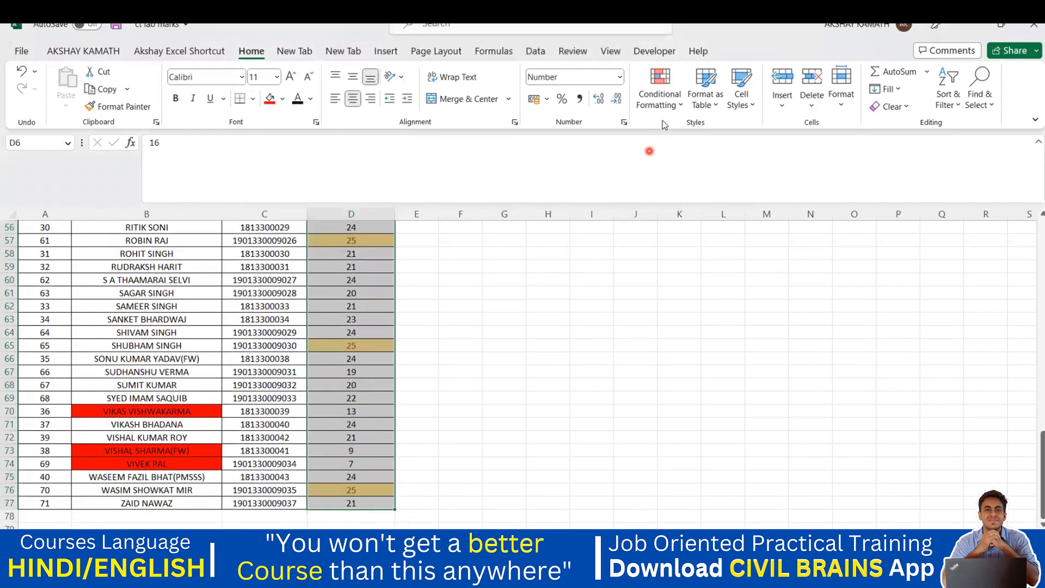
pyautogui.click(662, 104)
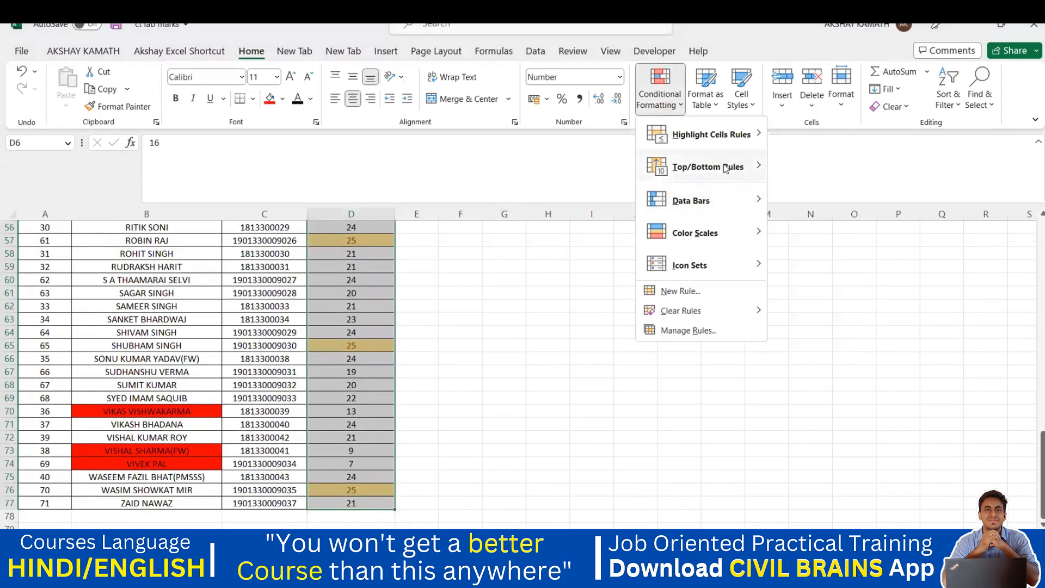
pyautogui.moveTo(756, 168)
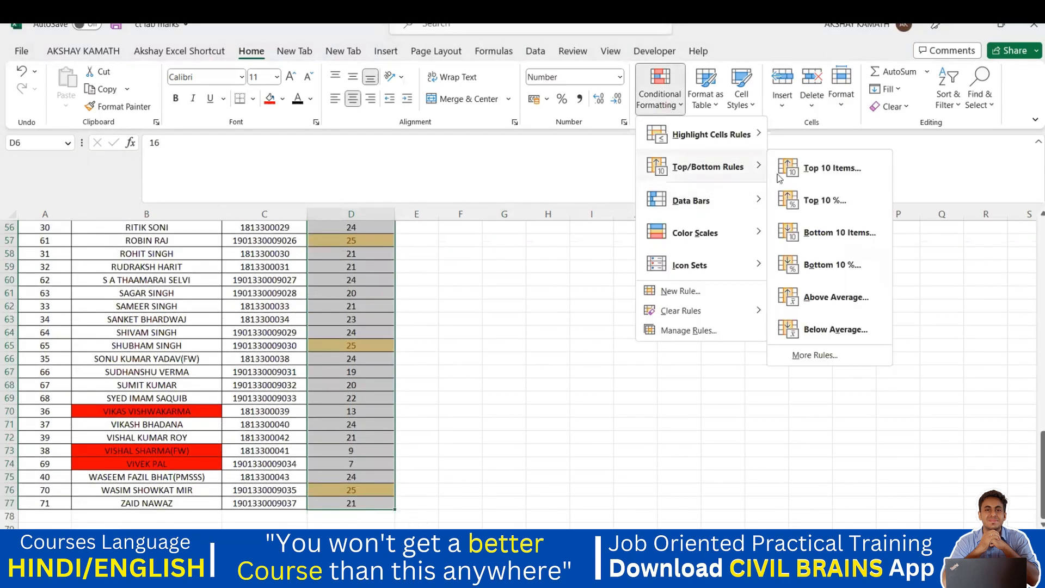
pyautogui.click(839, 233)
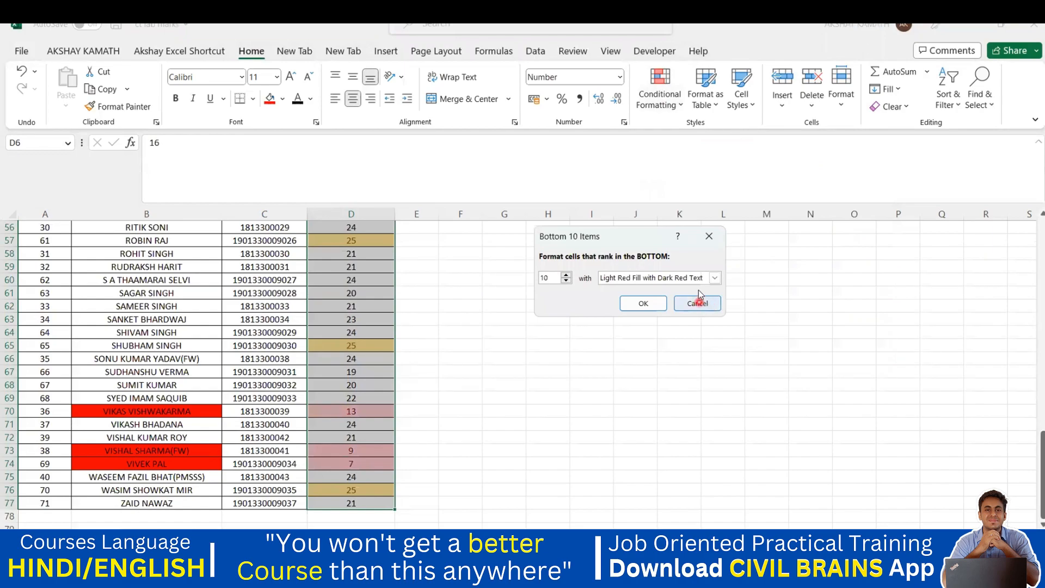
pyautogui.click(643, 303)
pyautogui.click(471, 466)
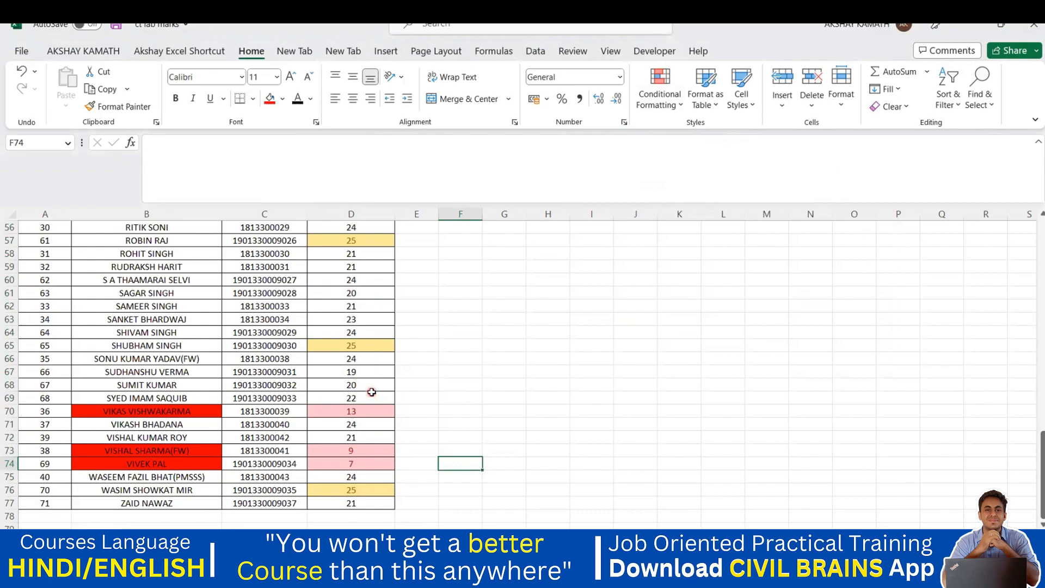
# Examine the marks highlighted by the bottom 10 rule up the Total column, including D70, D51, D38, D24 and D20
pyautogui.scroll(-1, 371, 391)
pyautogui.click(364, 412)
pyautogui.click(365, 377)
pyautogui.scroll(6, 367, 380)
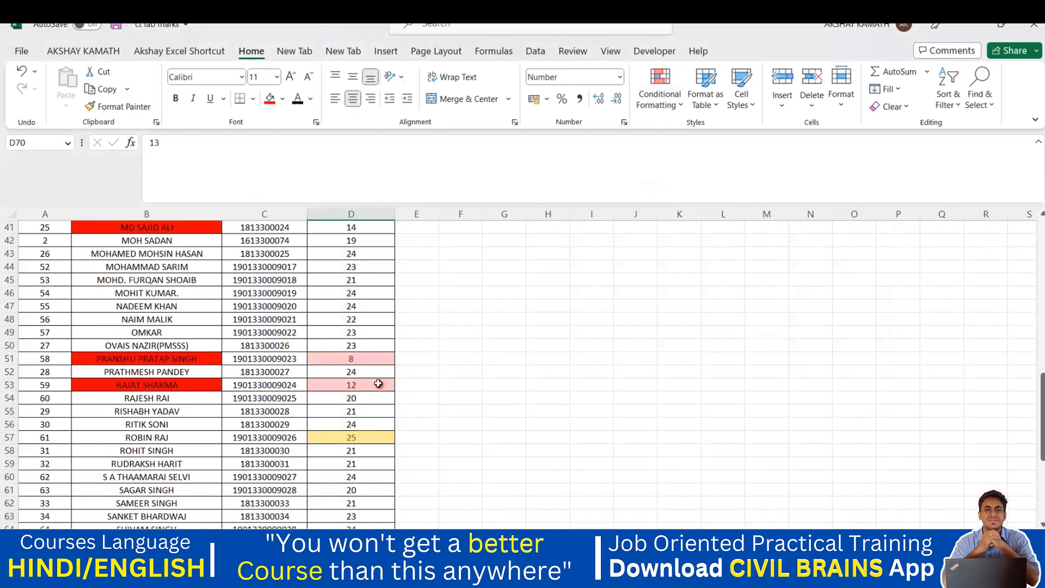
pyautogui.click(361, 358)
pyautogui.scroll(5, 379, 366)
pyautogui.click(362, 387)
pyautogui.scroll(2, 368, 390)
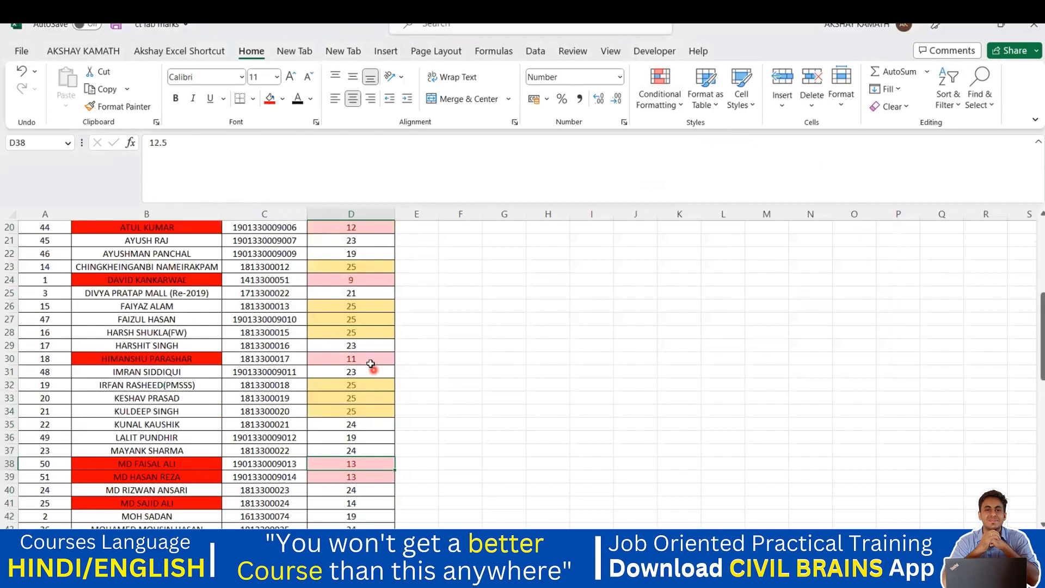
pyautogui.click(361, 279)
pyautogui.scroll(2, 369, 312)
pyautogui.click(368, 308)
pyautogui.scroll(2, 369, 313)
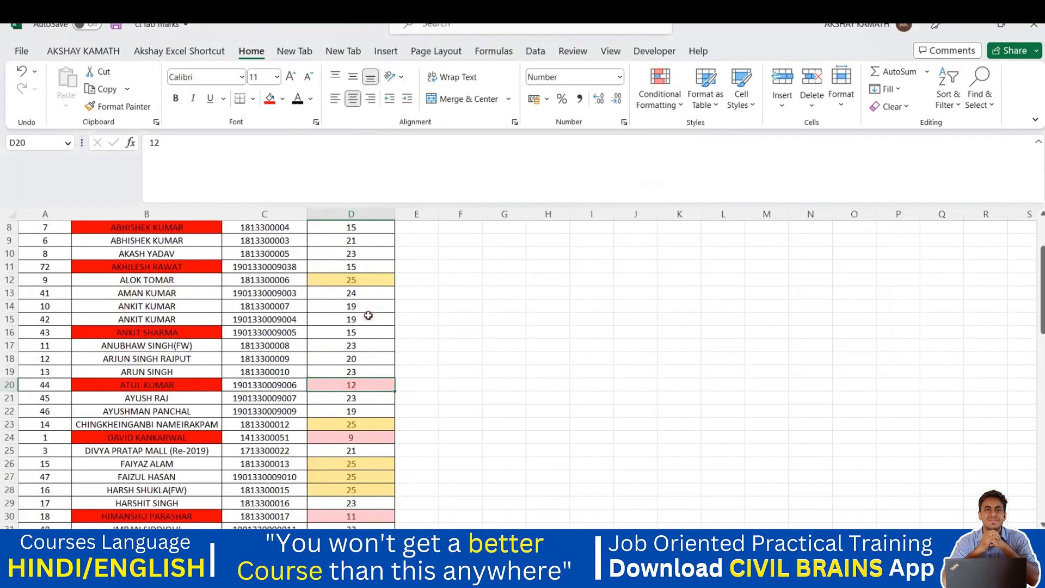
pyautogui.scroll(3, 368, 316)
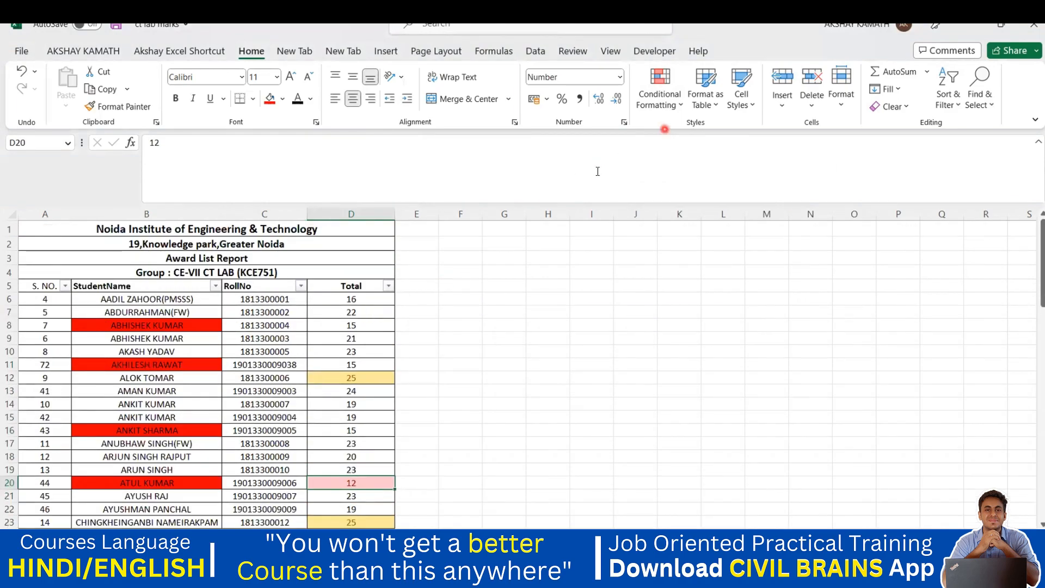
# Select the Total marks in D6:D77 and clear their top 10 and bottom 10 rules
pyautogui.click(364, 299)
pyautogui.hotkey('ctrl', 'shift', 'Down')
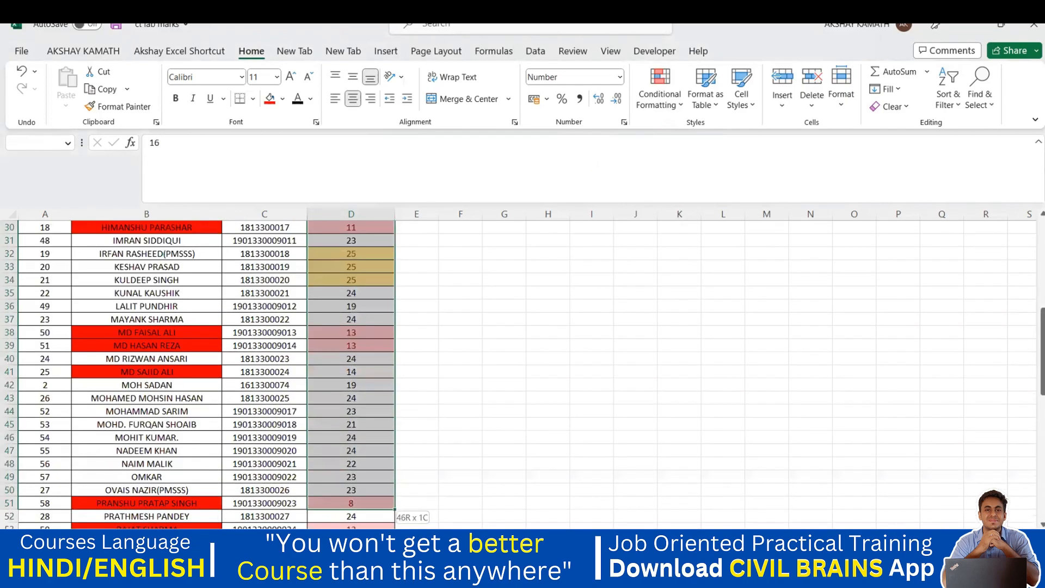
pyautogui.hotkey('shift', 'Down')
pyautogui.click(658, 109)
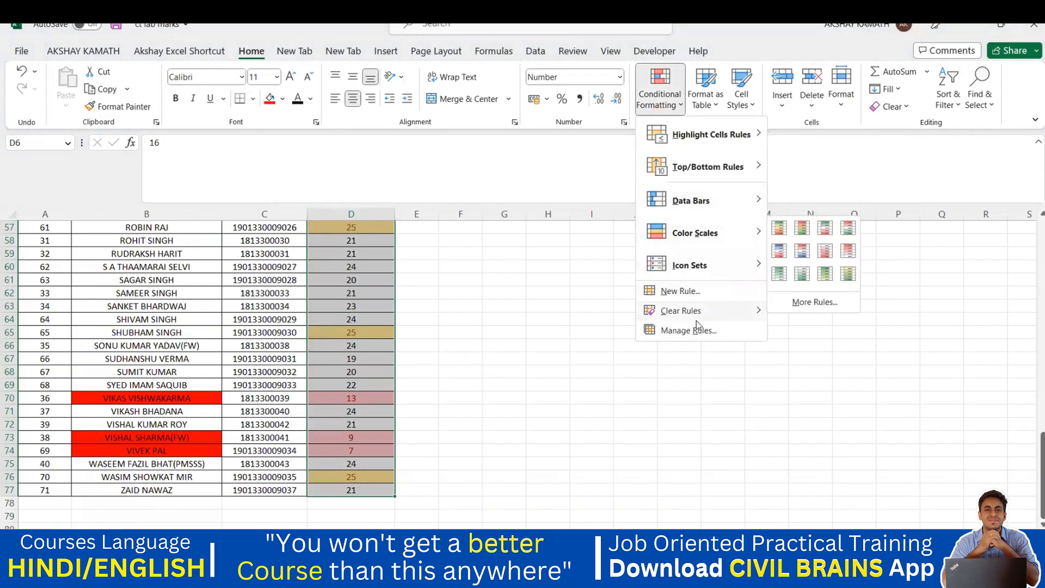
pyautogui.moveTo(700, 312)
pyautogui.click(820, 310)
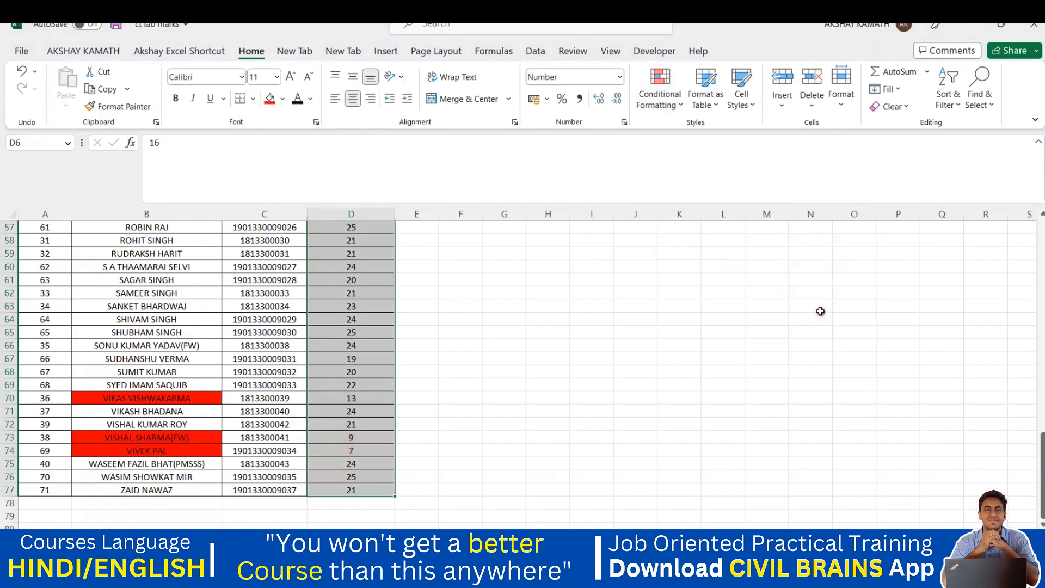
pyautogui.click(660, 101)
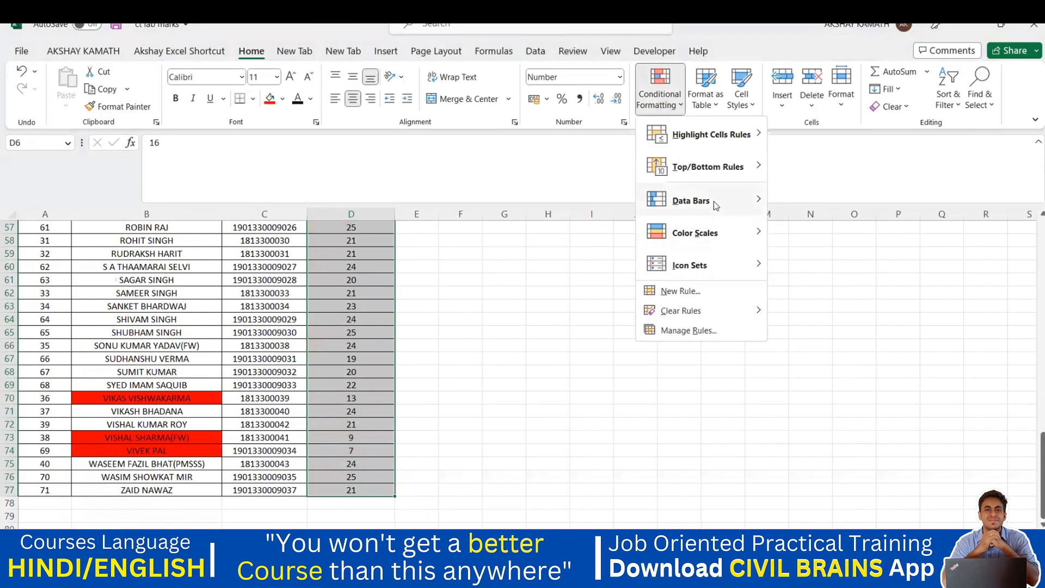
pyautogui.moveTo(716, 205)
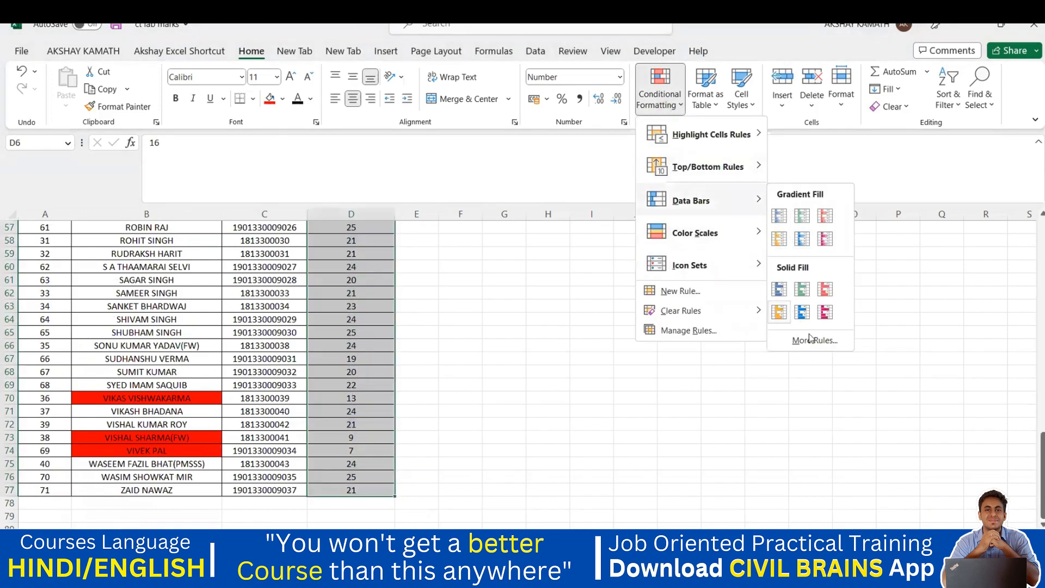
pyautogui.moveTo(751, 168)
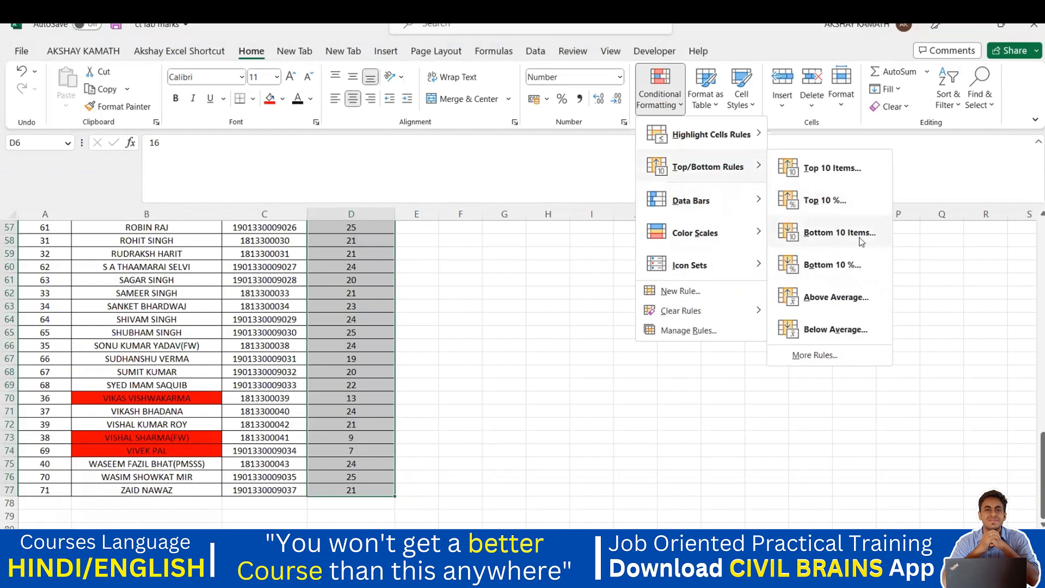
pyautogui.click(836, 297)
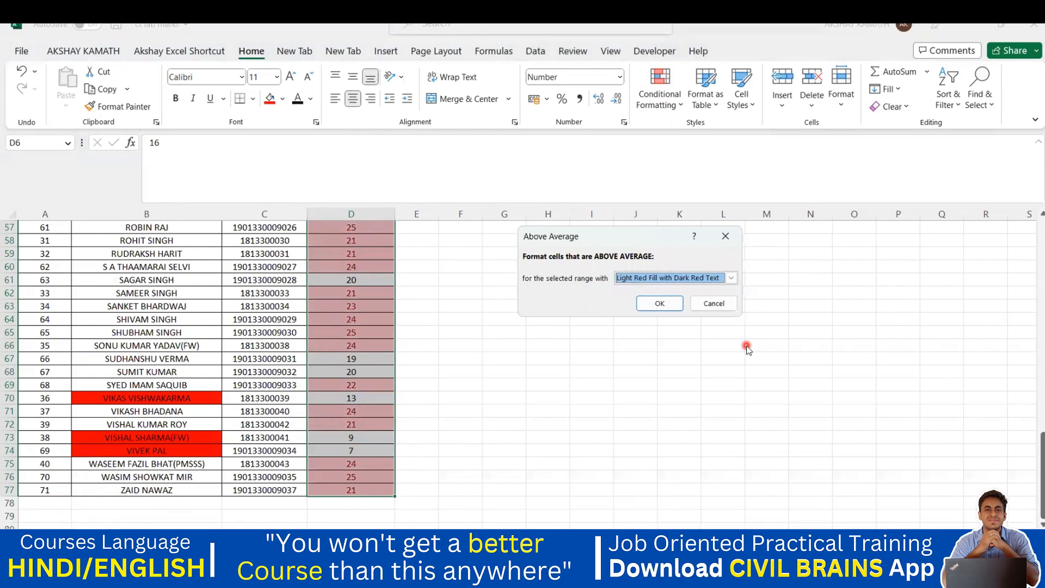
pyautogui.click(726, 238)
# Look over the Total marks in D6:D77 from the first student to the last
pyautogui.scroll(1, 354, 287)
pyautogui.scroll(18, 354, 287)
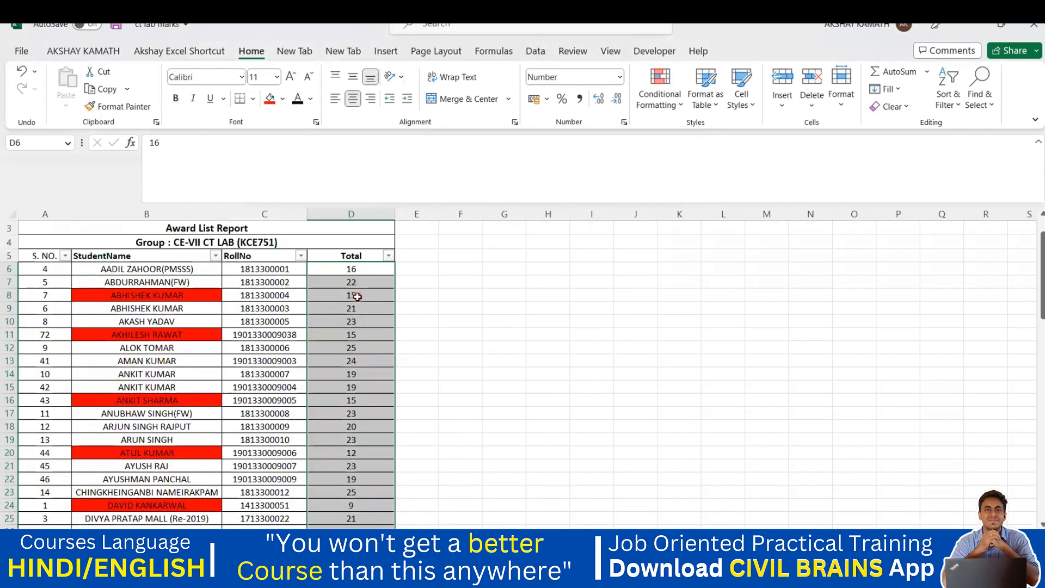
pyautogui.scroll(-2, 358, 325)
pyautogui.scroll(-16, 358, 325)
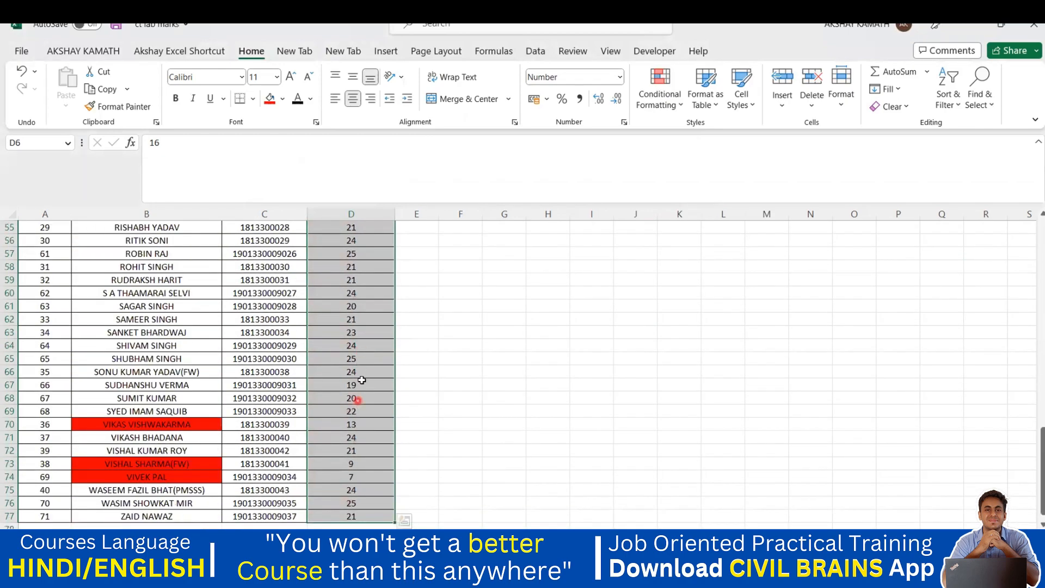
pyautogui.scroll(9, 369, 419)
pyautogui.scroll(-14, 352, 255)
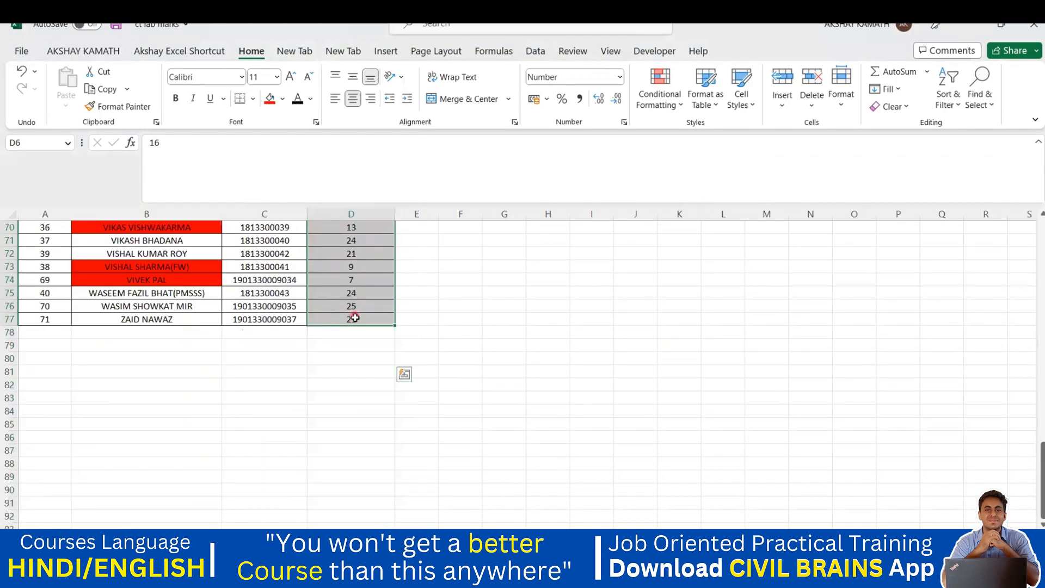
pyautogui.scroll(-2, 355, 318)
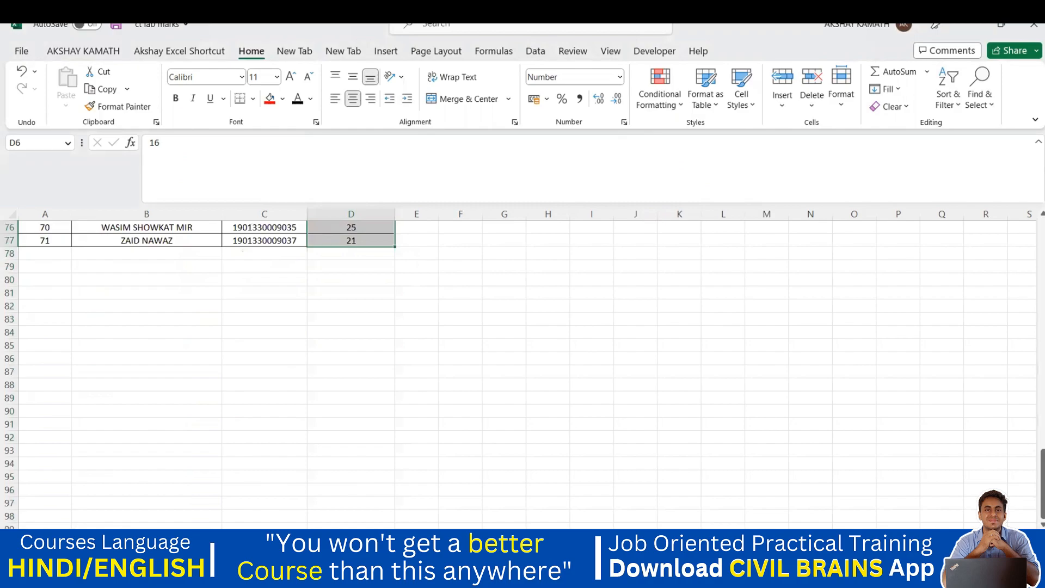
pyautogui.scroll(8, 735, 497)
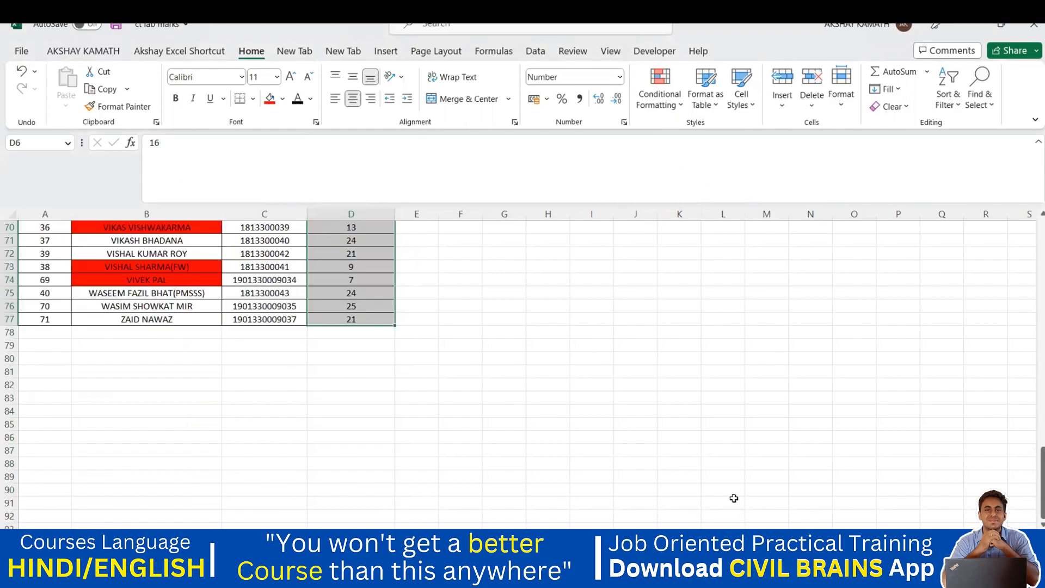
# Highlight the below-average Total marks in D6:D77 using Light Red Fill with Dark Red Text
pyautogui.click(668, 106)
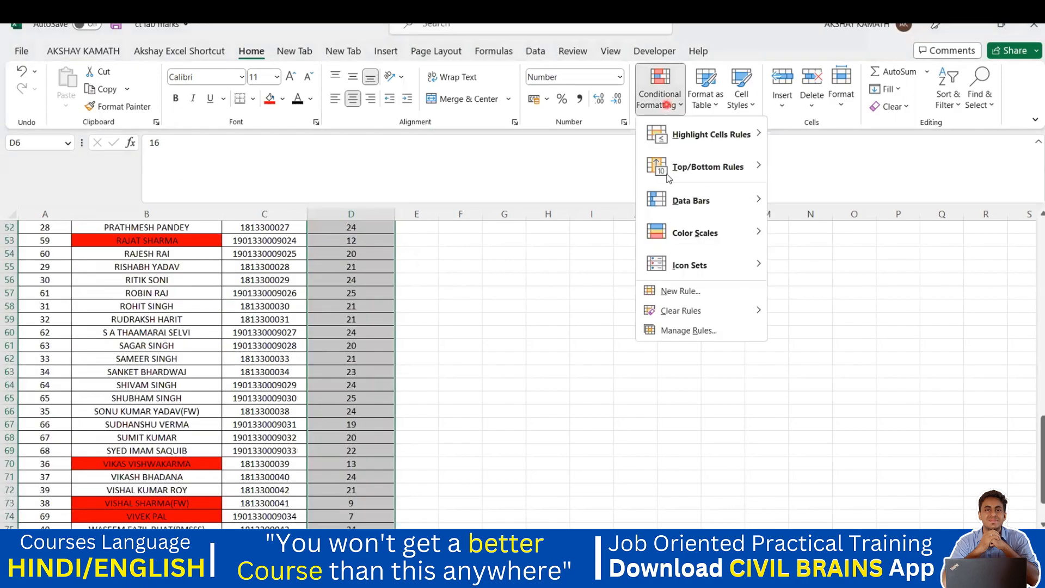
pyautogui.moveTo(706, 272)
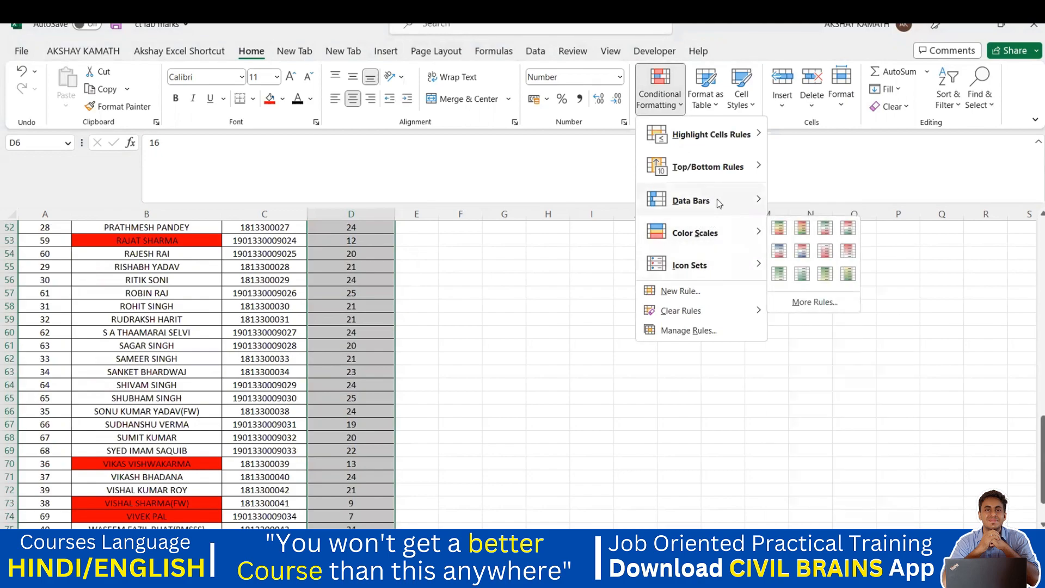
pyautogui.moveTo(717, 167)
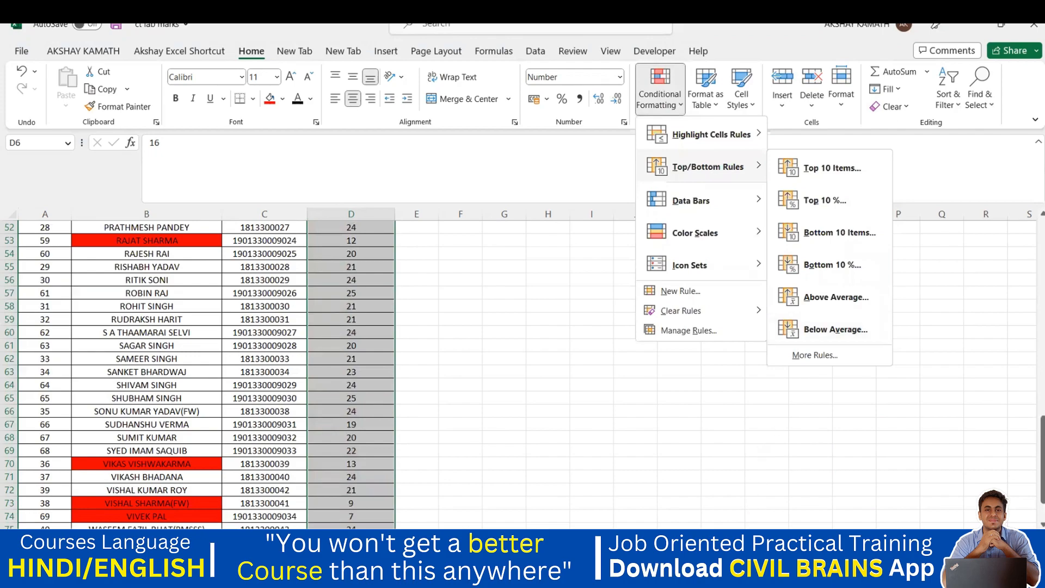
pyautogui.click(841, 329)
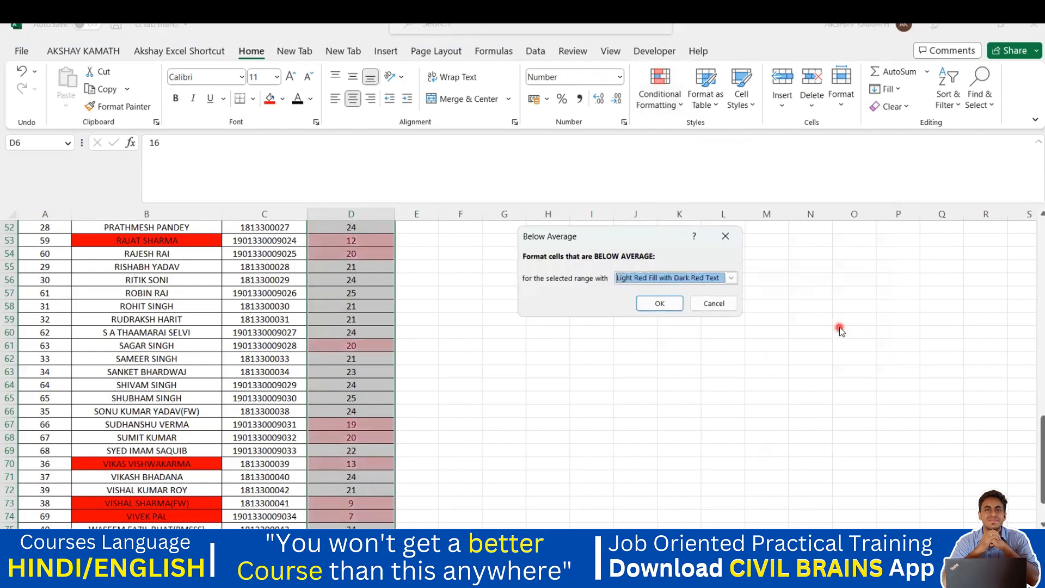
pyautogui.click(670, 303)
# Examine which marks the below-average rule highlights down the award list's Total column
pyautogui.scroll(15, 505, 350)
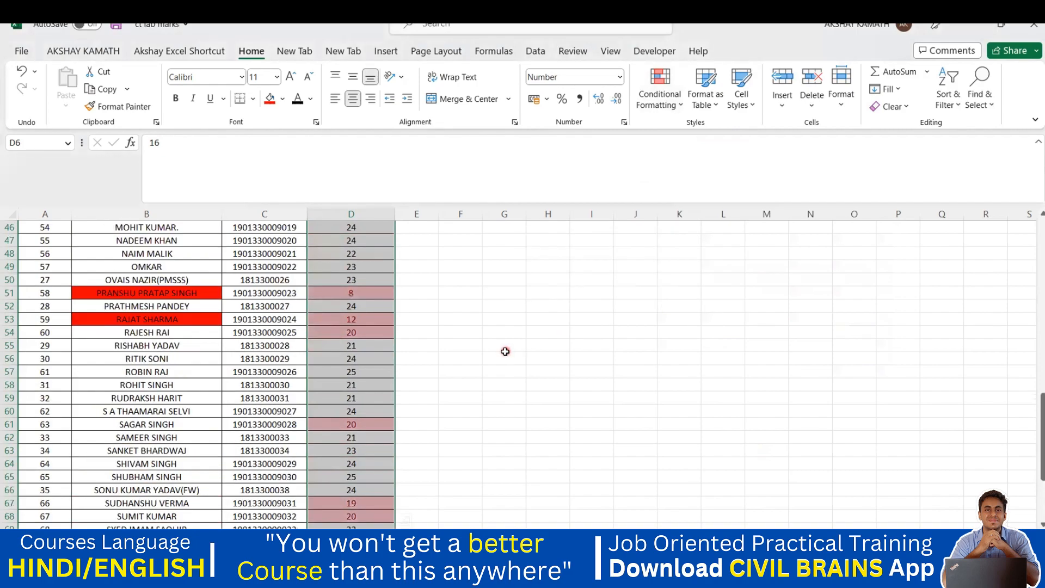
pyautogui.scroll(2, 506, 351)
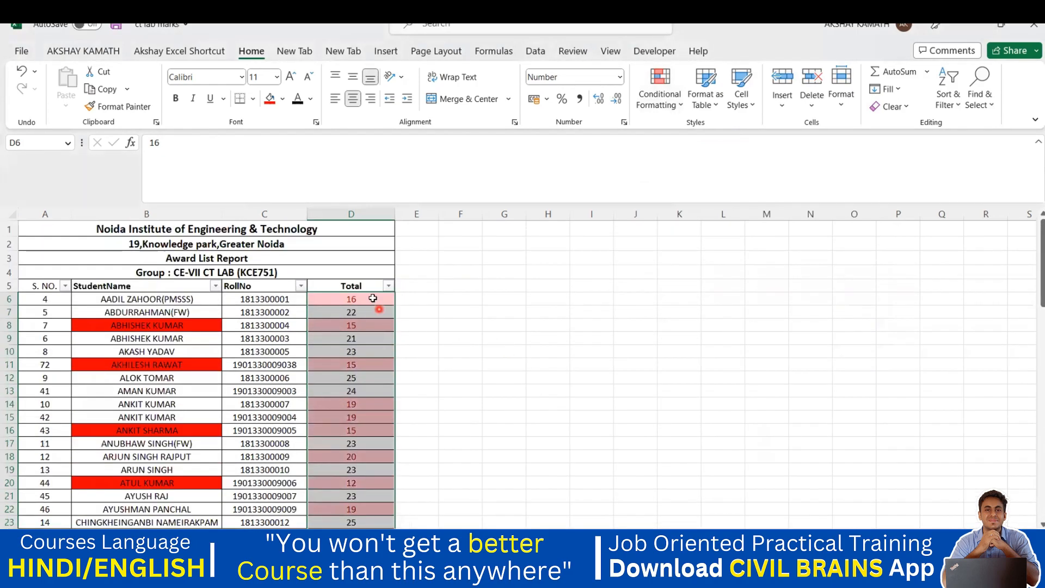
pyautogui.scroll(-1, 373, 325)
pyautogui.scroll(-3, 373, 325)
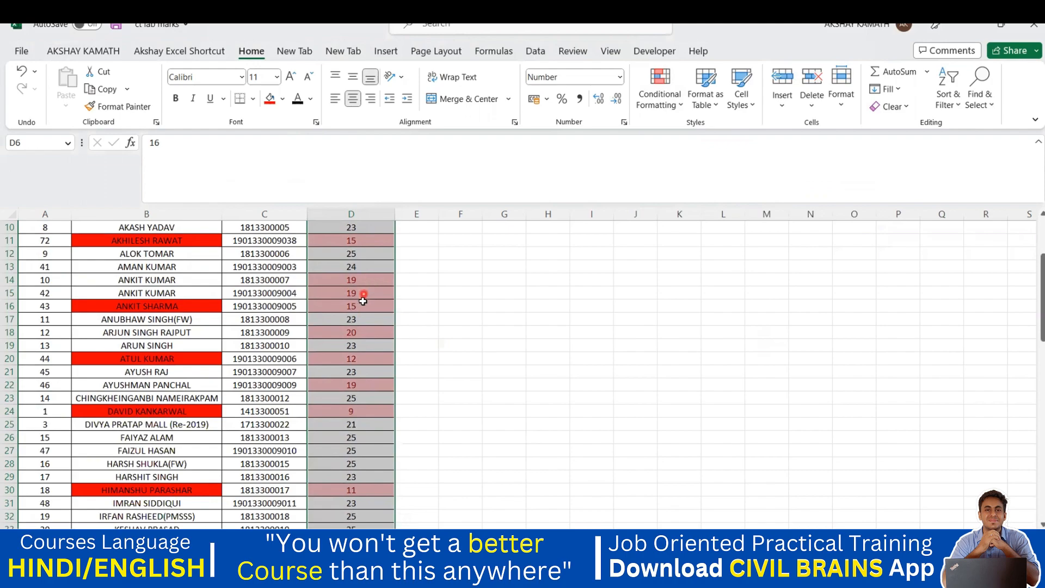
pyautogui.scroll(-1, 363, 307)
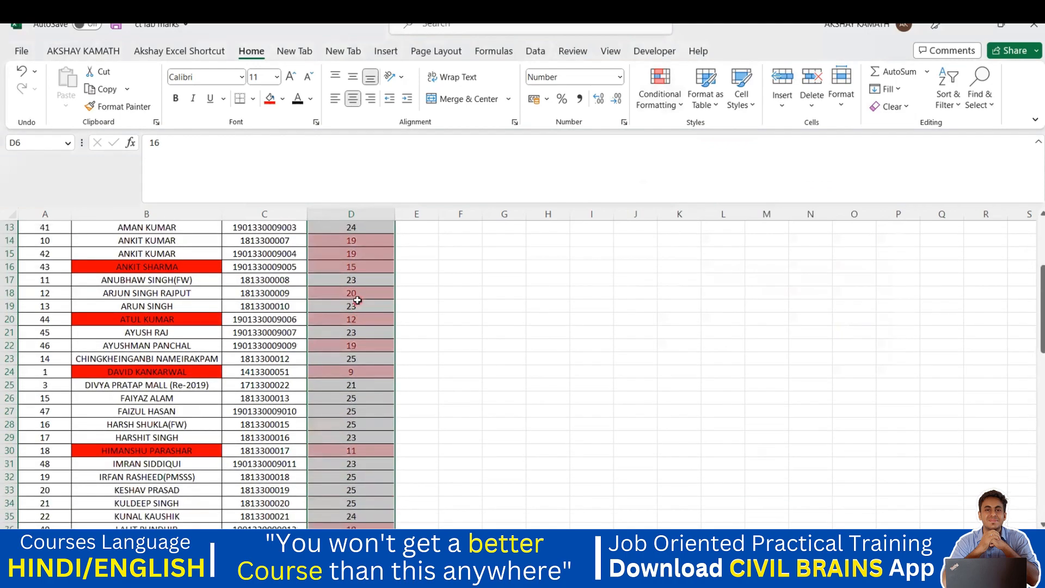
pyautogui.scroll(-5, 357, 300)
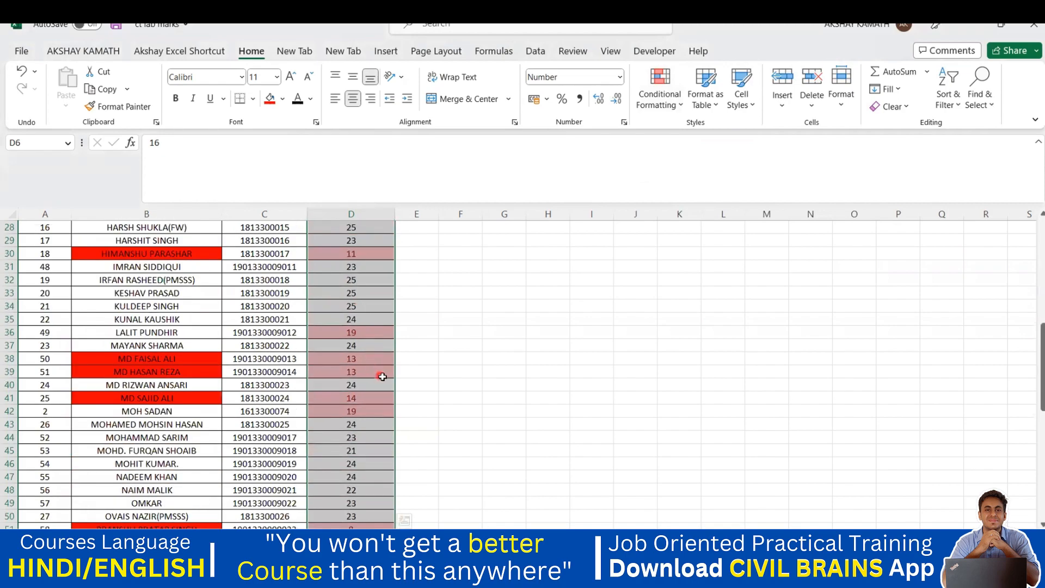
pyautogui.scroll(-3, 383, 376)
pyautogui.moveTo(384, 459); pyautogui.dragTo(384, 456)
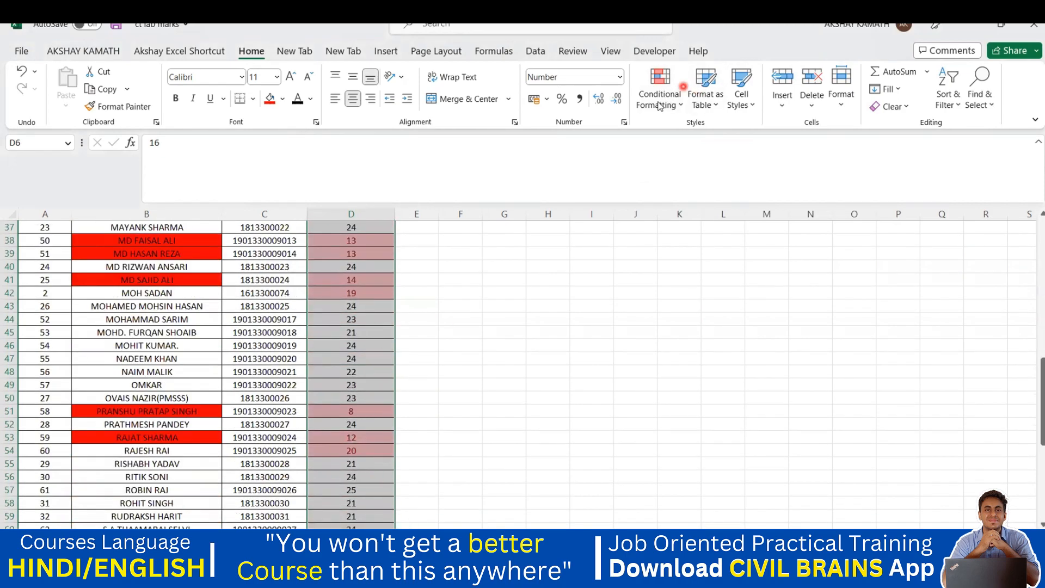
pyautogui.click(681, 92)
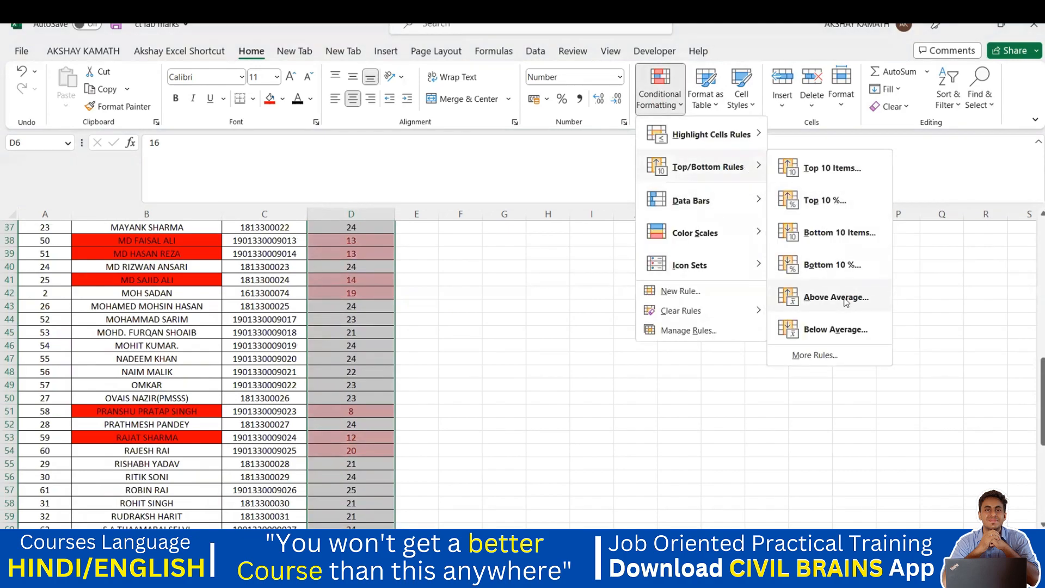
pyautogui.click(819, 356)
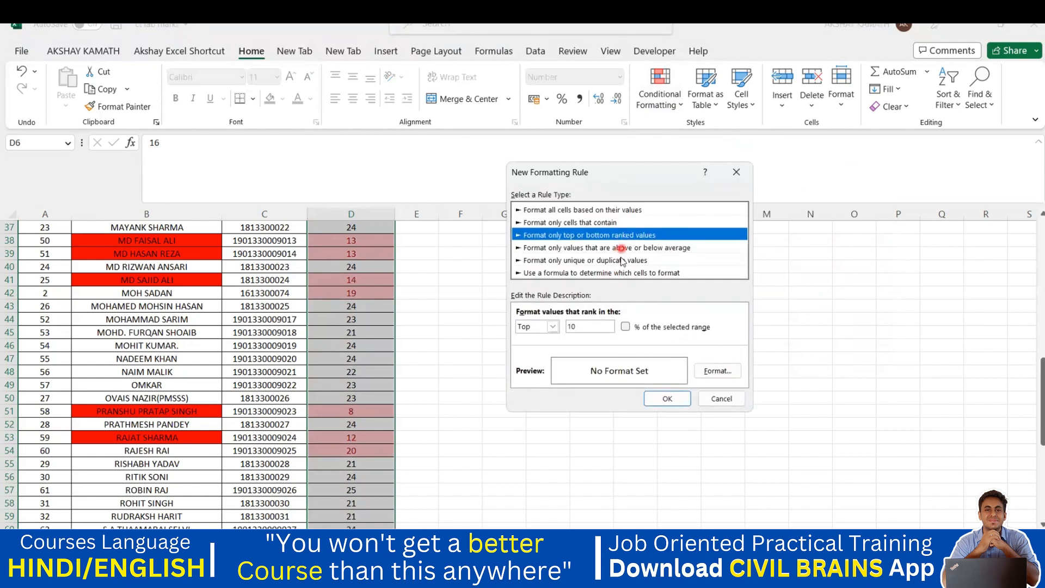
pyautogui.click(603, 258)
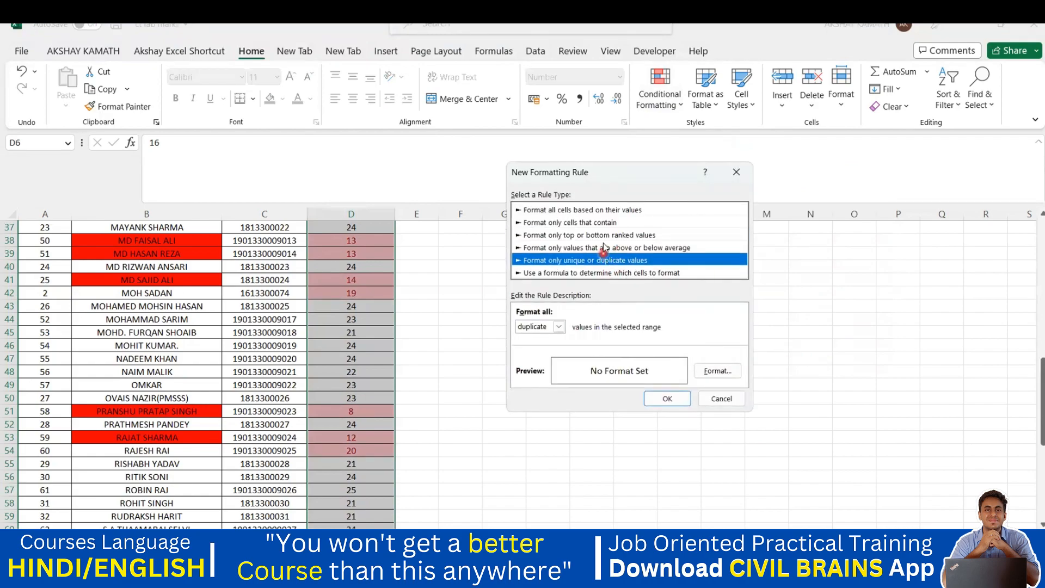
pyautogui.click(736, 171)
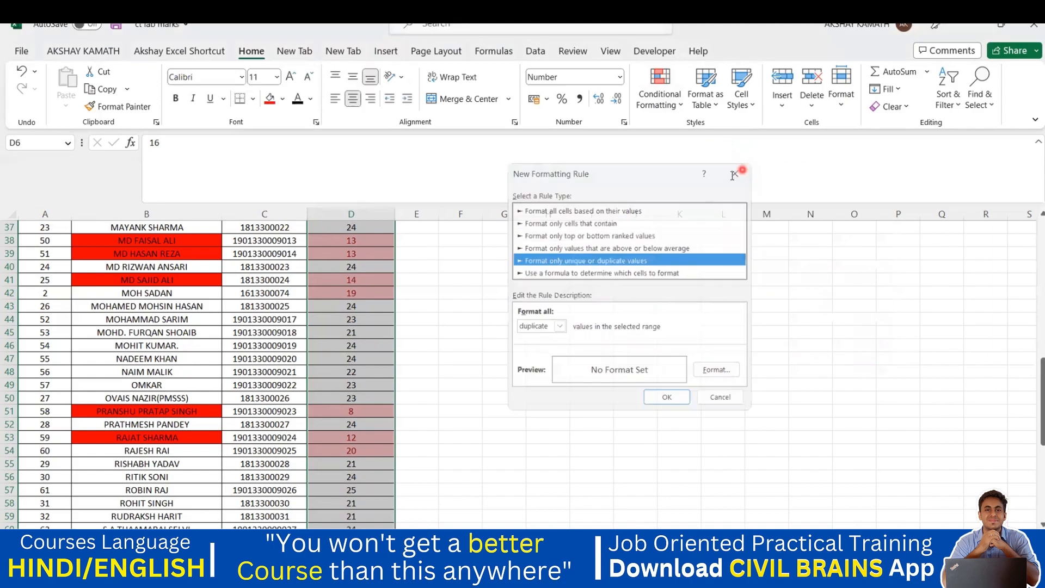
# Apply the directional icon set of three coloured arrows to the Total marks in D6:D77
pyautogui.click(670, 108)
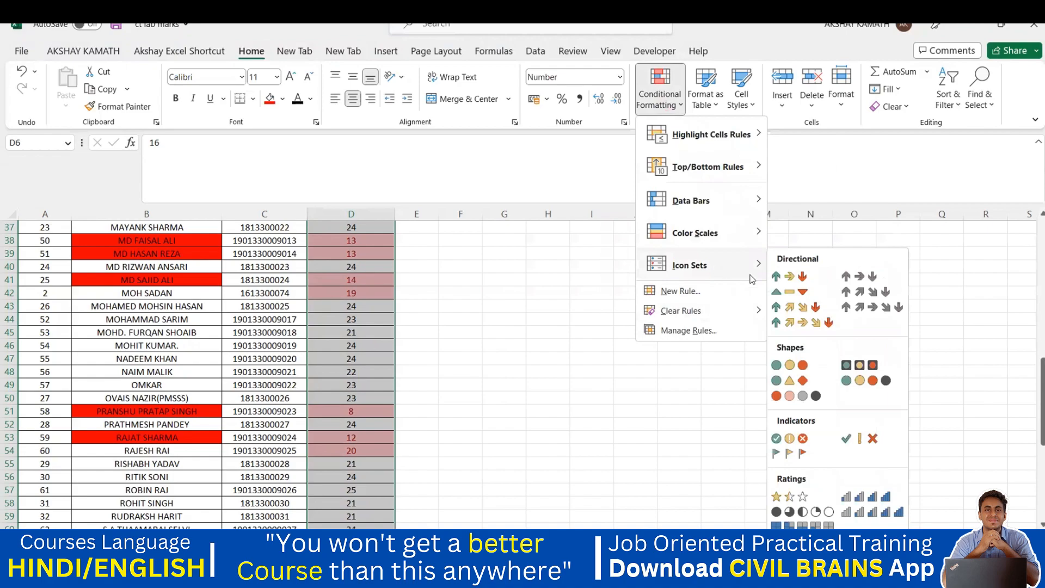
pyautogui.click(790, 280)
pyautogui.scroll(12, 430, 426)
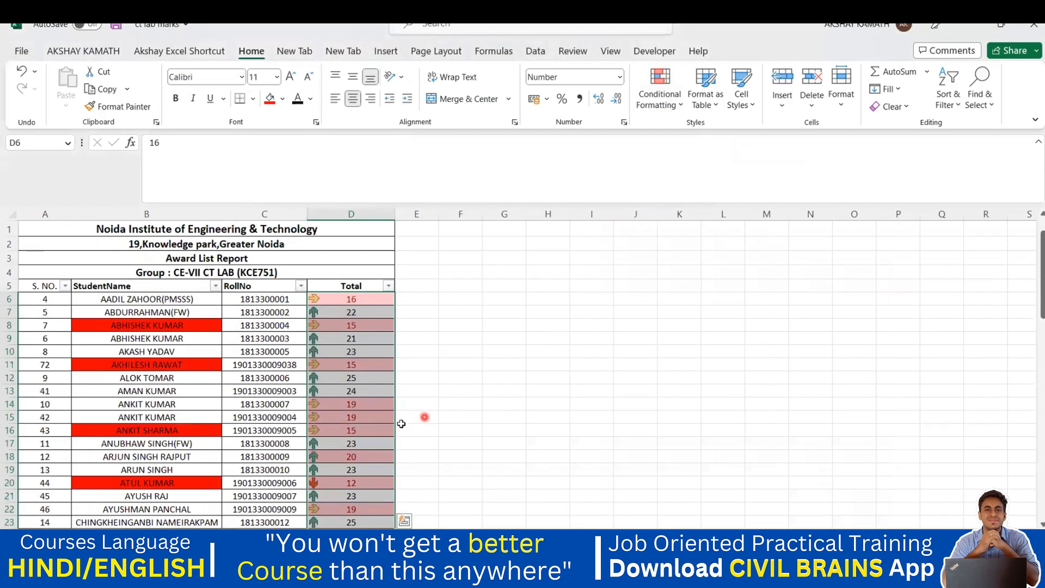
# Examine which arrow icon each Total mark gets, going from the first student down to row 77
pyautogui.click(364, 381)
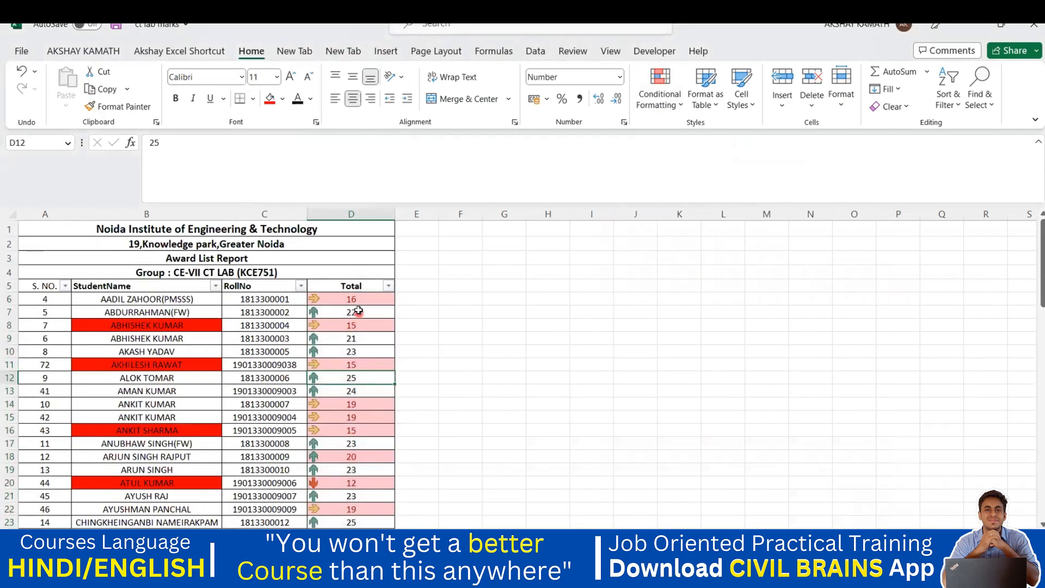
pyautogui.scroll(-1, 327, 331)
pyautogui.scroll(1, 327, 330)
pyautogui.scroll(-2, 316, 417)
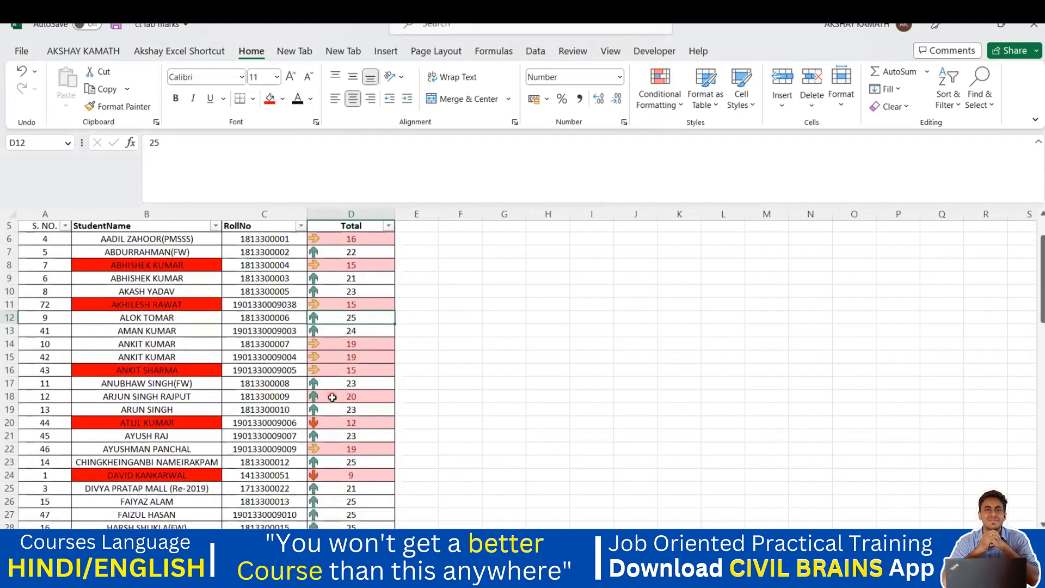
pyautogui.scroll(2, 423, 432)
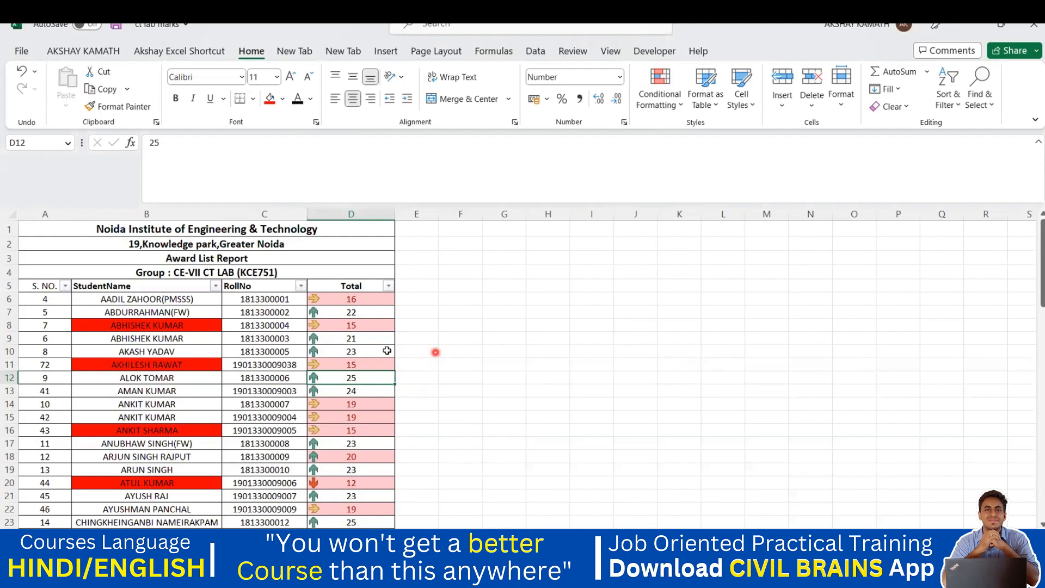
pyautogui.scroll(-5, 370, 338)
pyautogui.scroll(-8, 342, 363)
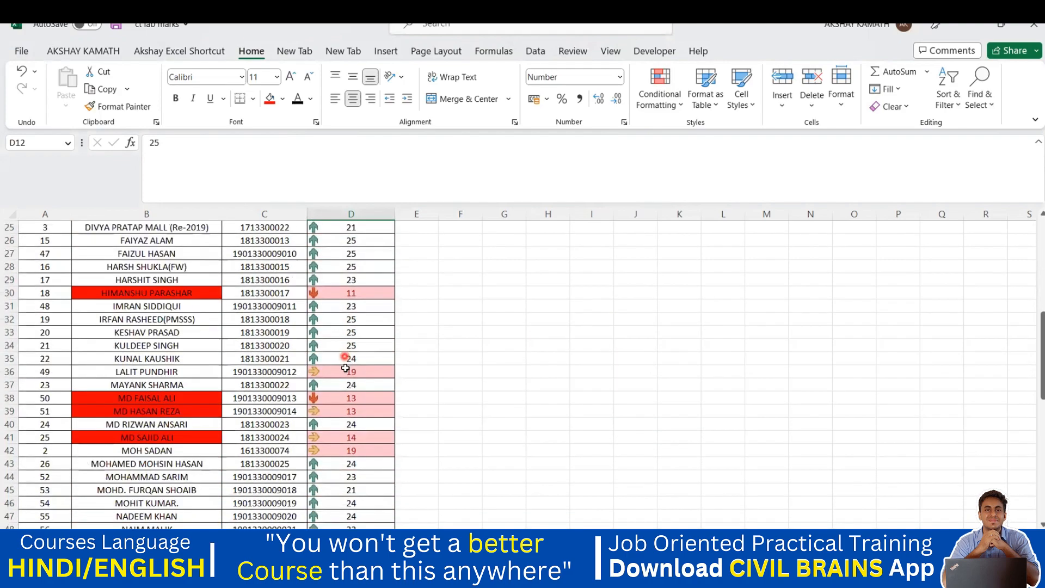
pyautogui.scroll(-6, 322, 422)
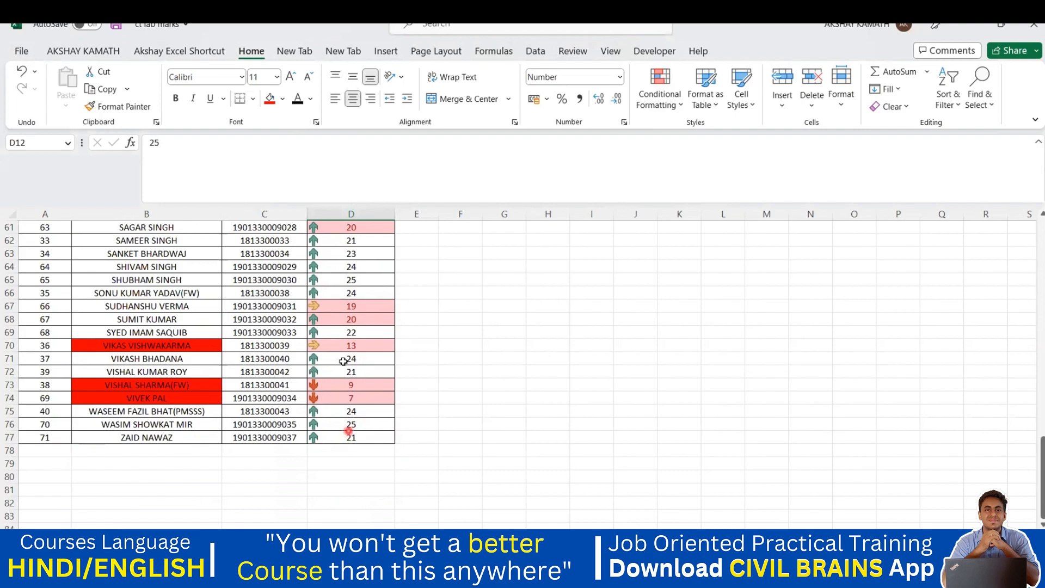
# Compare the arrows on the Total marks in D62:D66 with those further up the column, as far as D12
pyautogui.moveTo(352, 241); pyautogui.dragTo(368, 293)
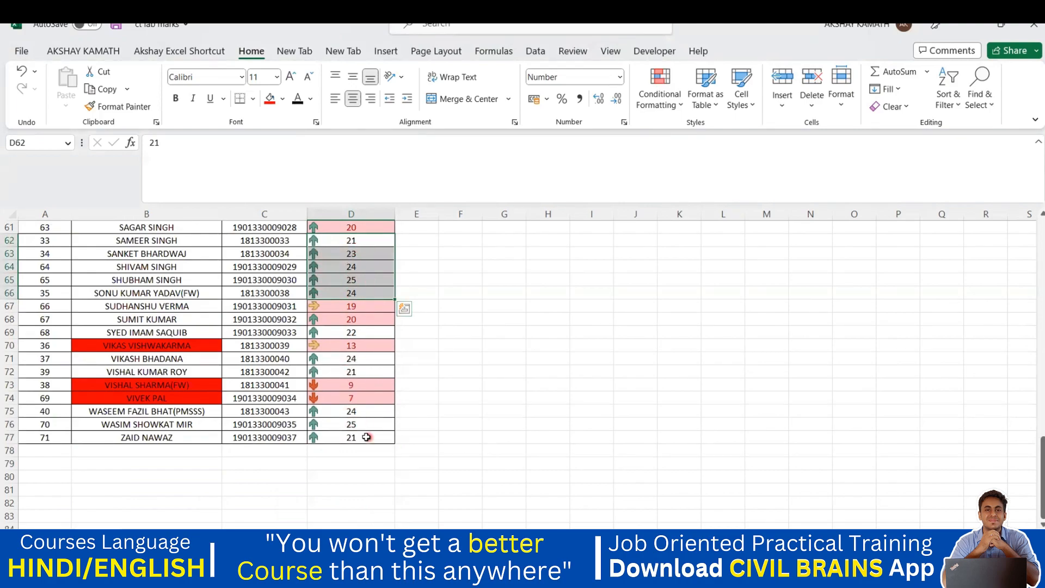
pyautogui.scroll(7, 361, 435)
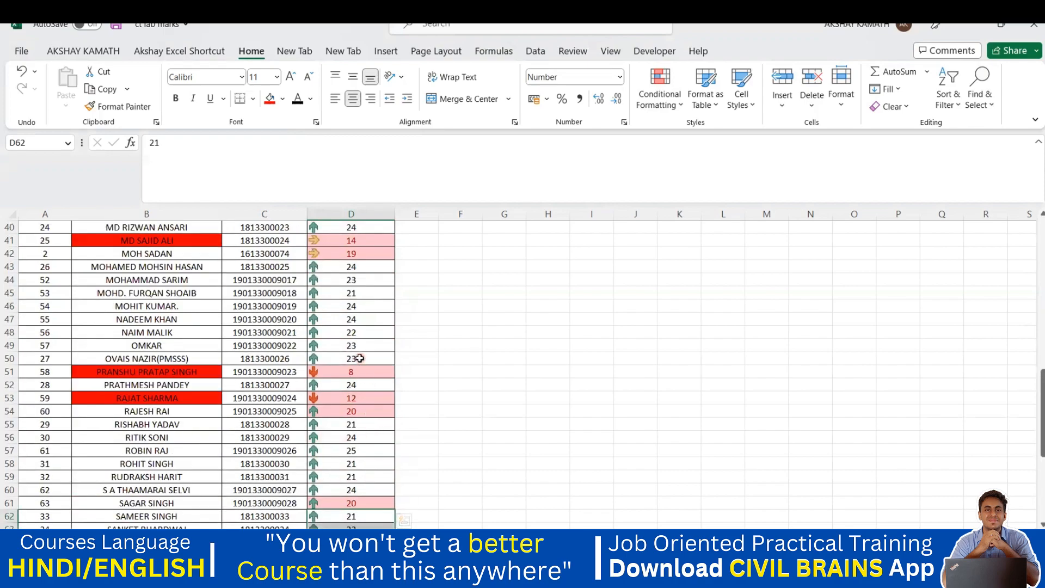
pyautogui.scroll(1, 359, 354)
pyautogui.scroll(1, 359, 332)
pyautogui.scroll(2, 362, 310)
pyautogui.scroll(3, 363, 304)
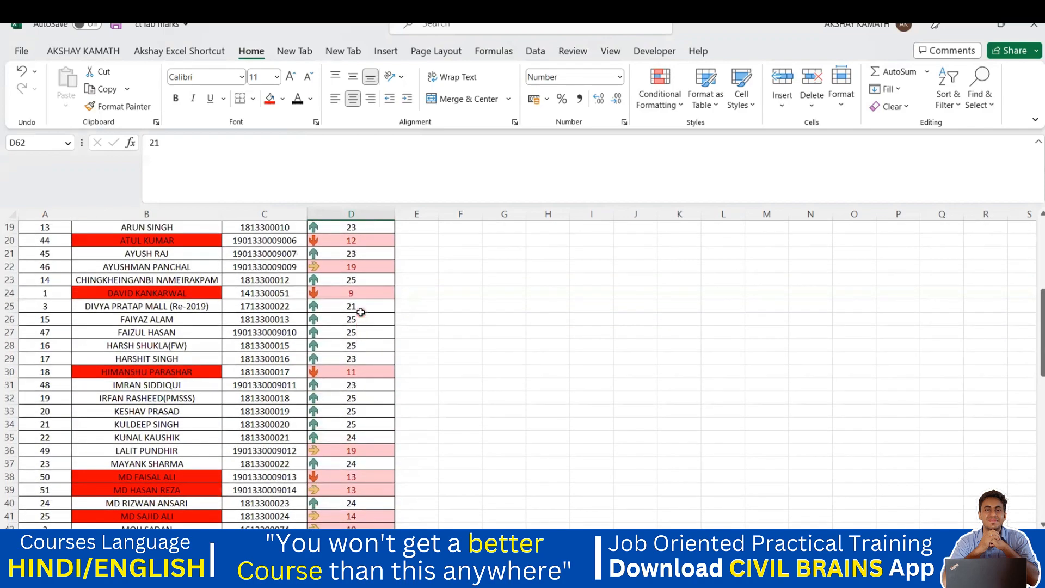
pyautogui.scroll(2, 353, 324)
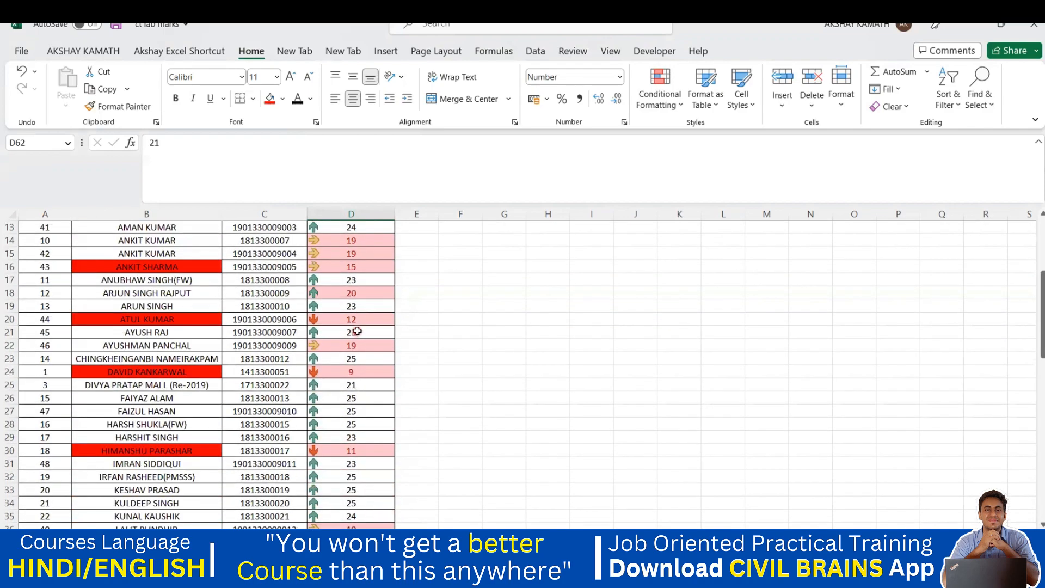
pyautogui.scroll(1, 343, 275)
pyautogui.click(317, 257)
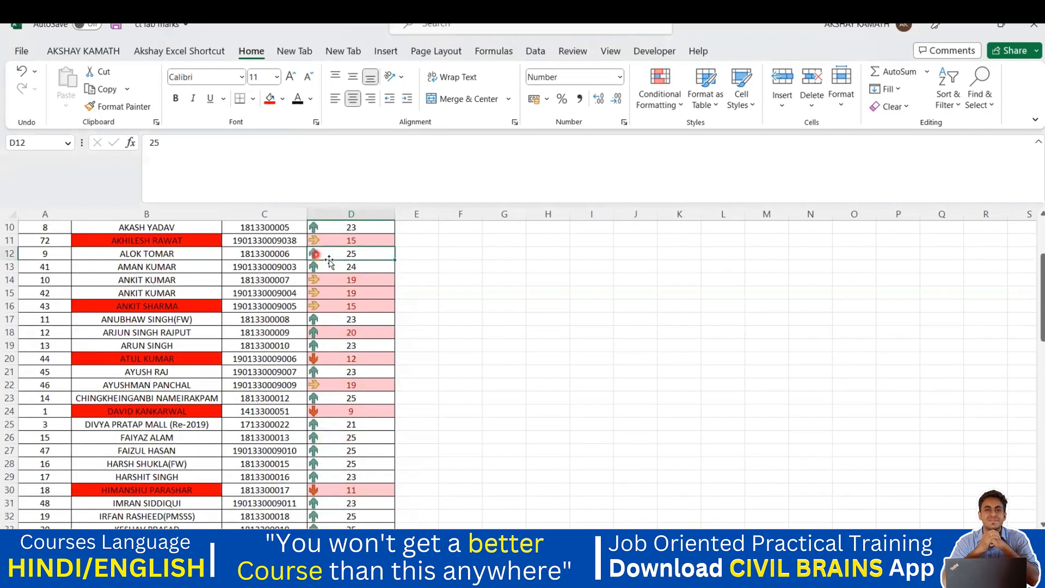
# Check the arrows on the Total marks in D7, D9 and D10 against their values
pyautogui.scroll(3, 370, 325)
pyautogui.click(354, 314)
pyautogui.click(357, 338)
pyautogui.click(357, 350)
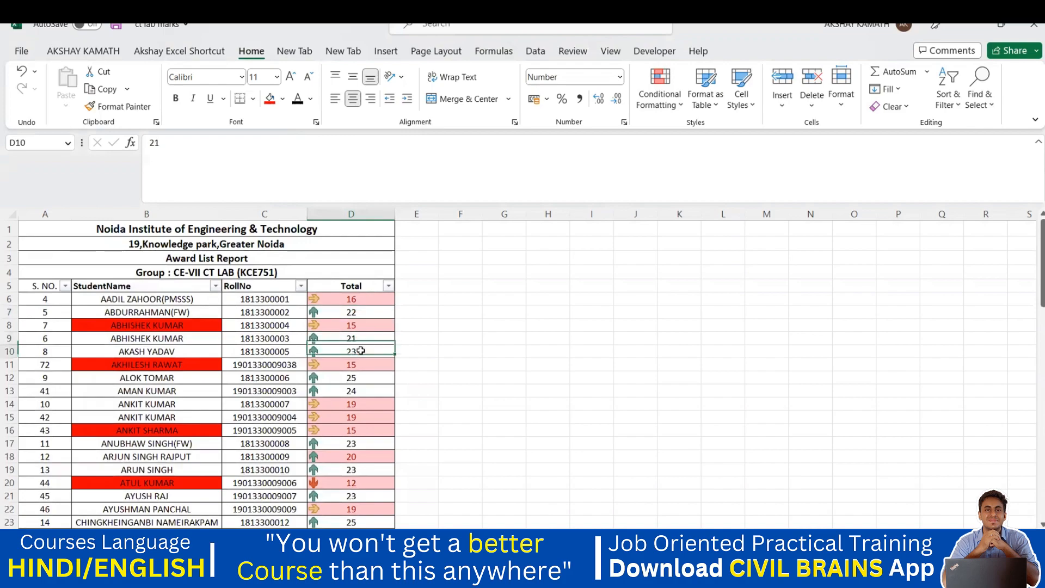
pyautogui.scroll(-1, 363, 353)
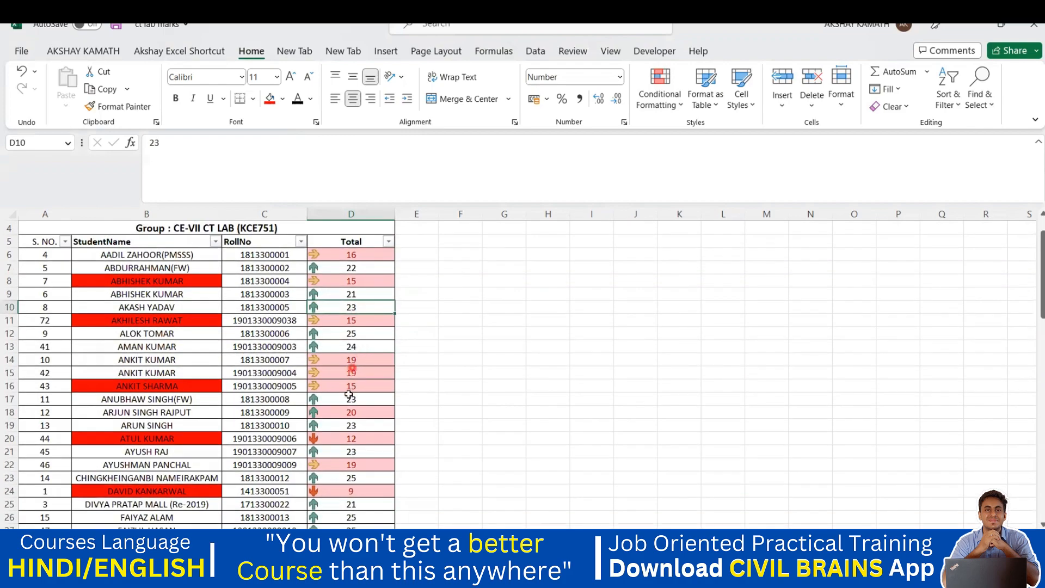
# Review the conditional formatting rules that apply to the Total marks in D6:D77
pyautogui.moveTo(351, 346); pyautogui.dragTo(354, 504)
pyautogui.click(660, 92)
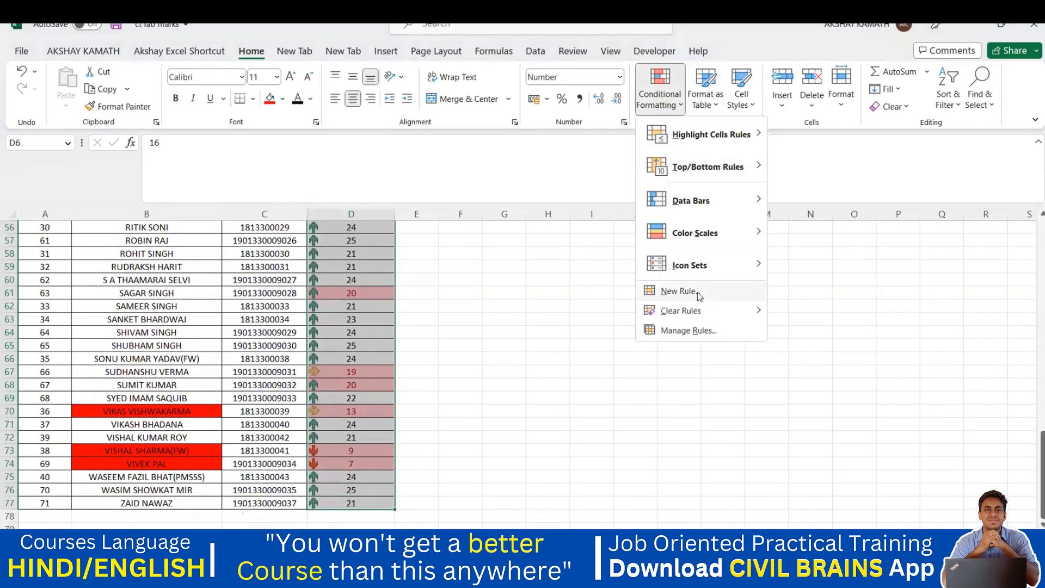
pyautogui.click(698, 331)
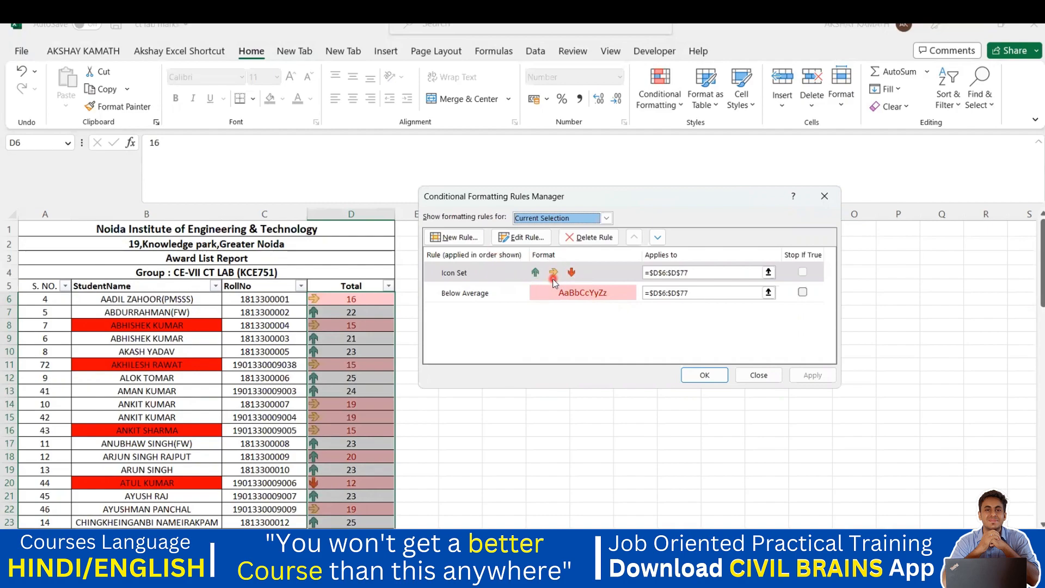
pyautogui.click(824, 196)
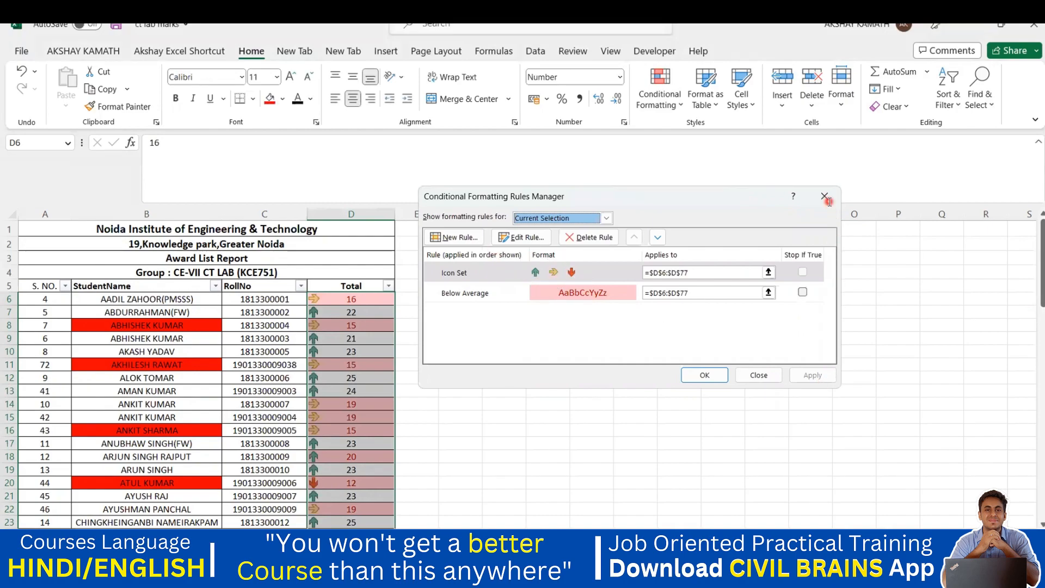
# Try a custom icon set rule for D6:D77 with the five coloured arrows style, and discard it without applying
pyautogui.click(663, 105)
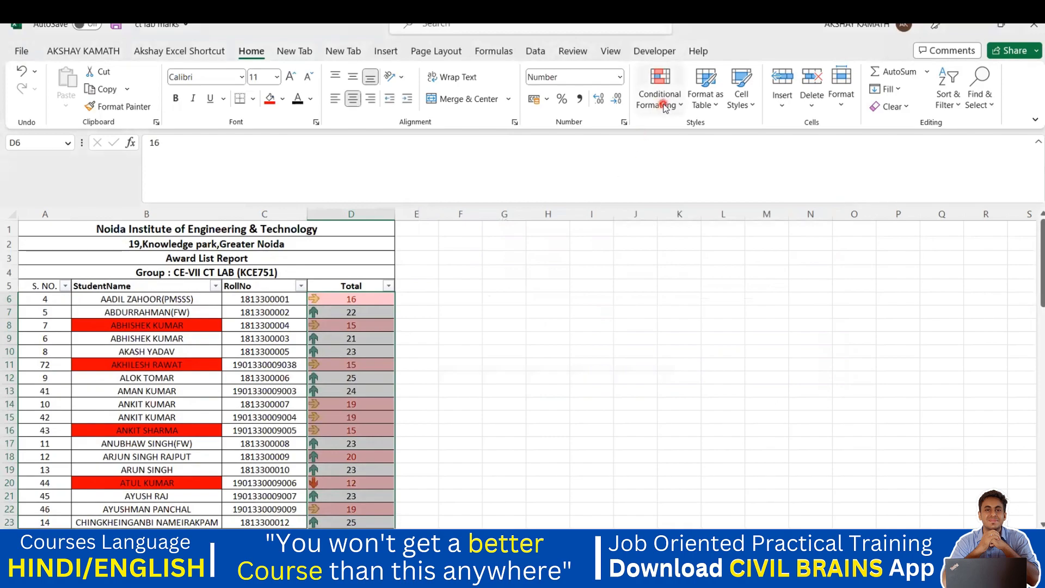
pyautogui.moveTo(717, 265)
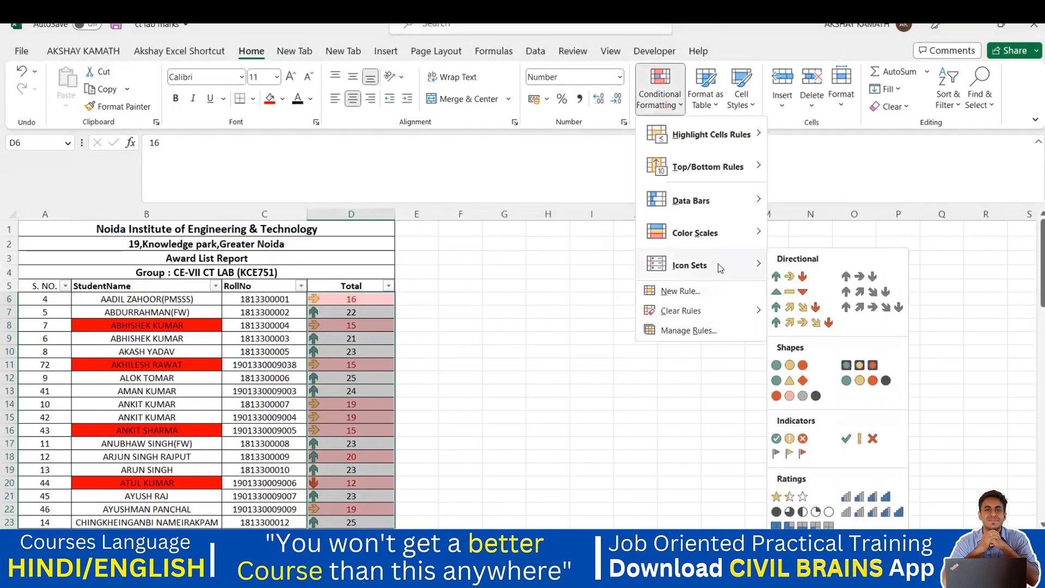
pyautogui.click(804, 546)
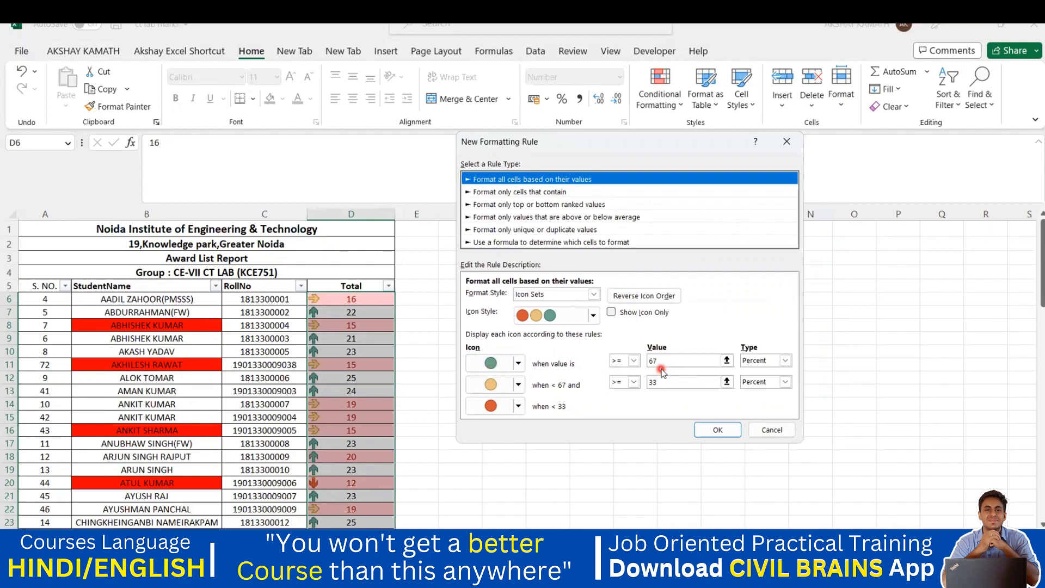
pyautogui.click(634, 361)
pyautogui.click(636, 362)
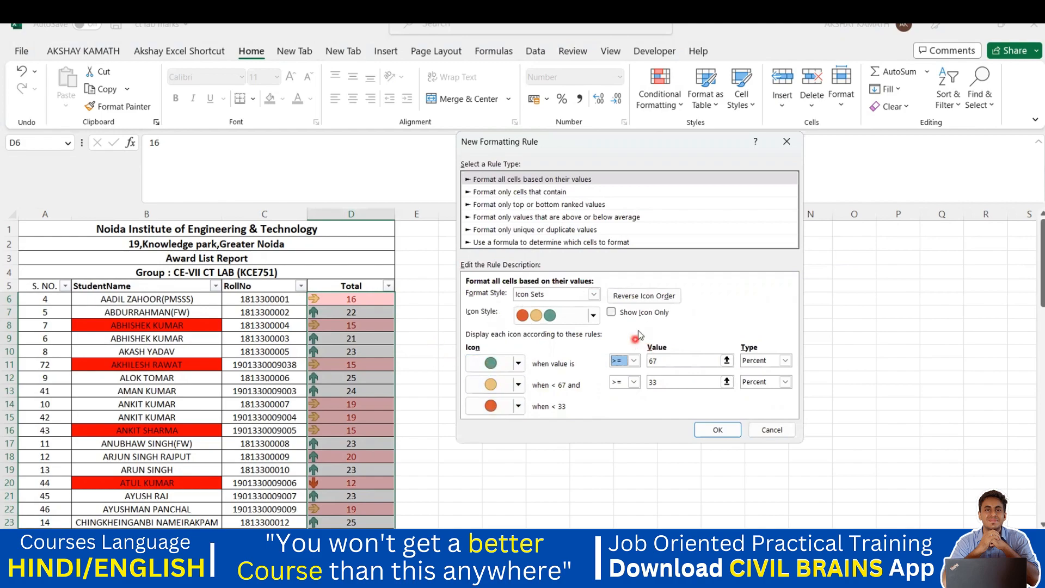
pyautogui.click(595, 318)
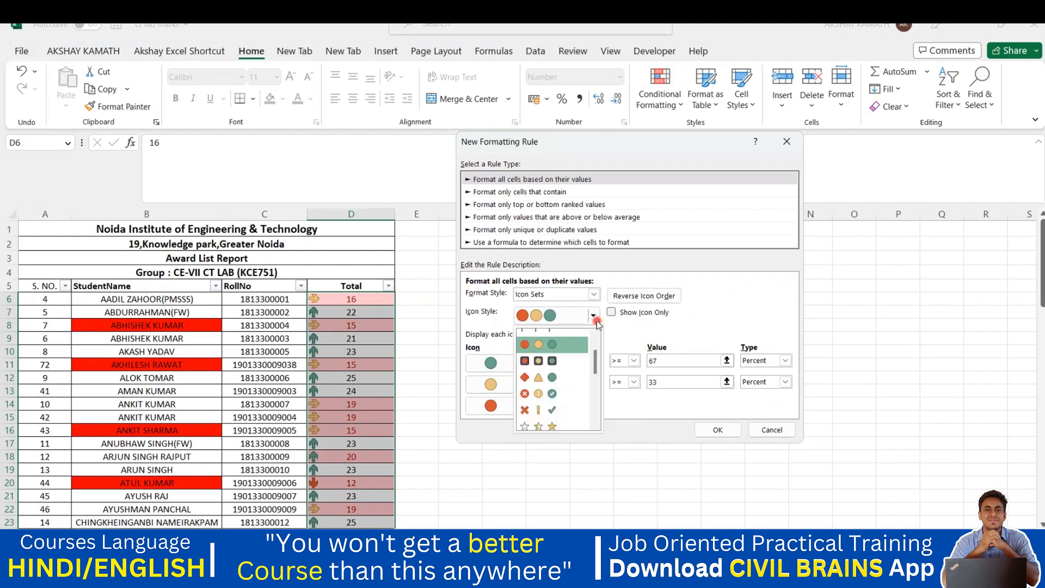
pyautogui.scroll(-5, 561, 403)
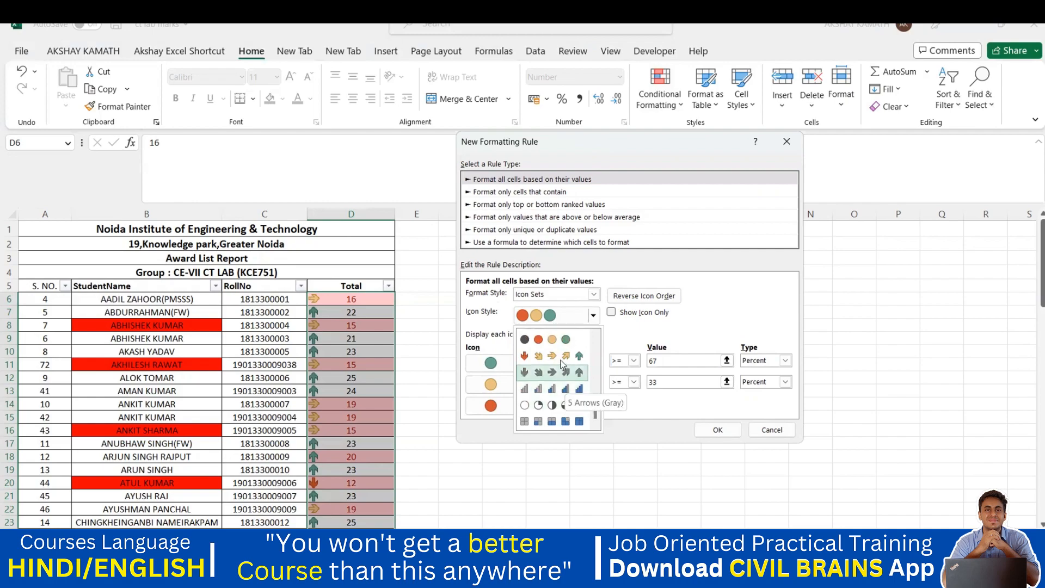
pyautogui.click(562, 364)
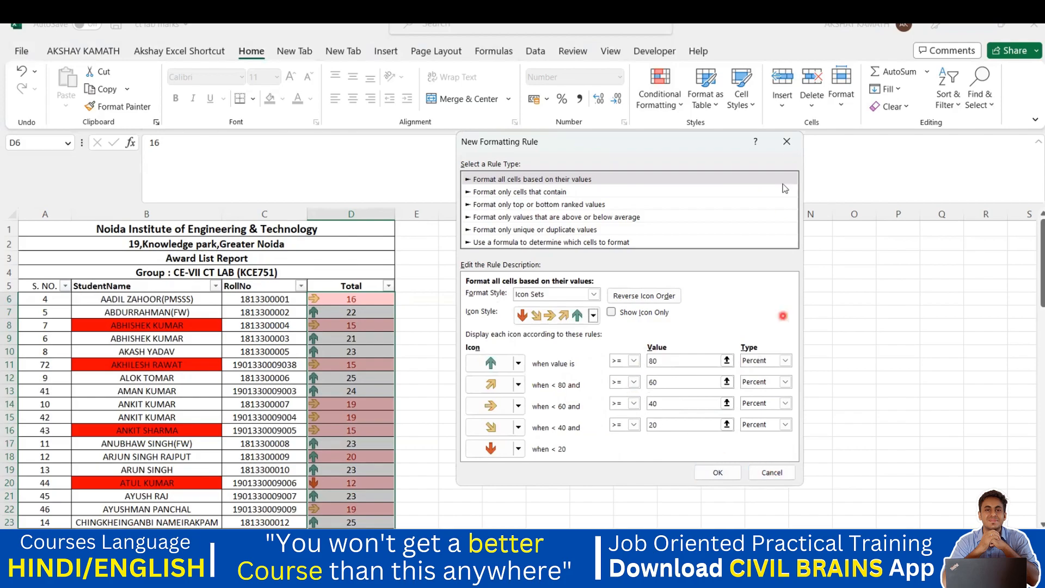
pyautogui.click(788, 144)
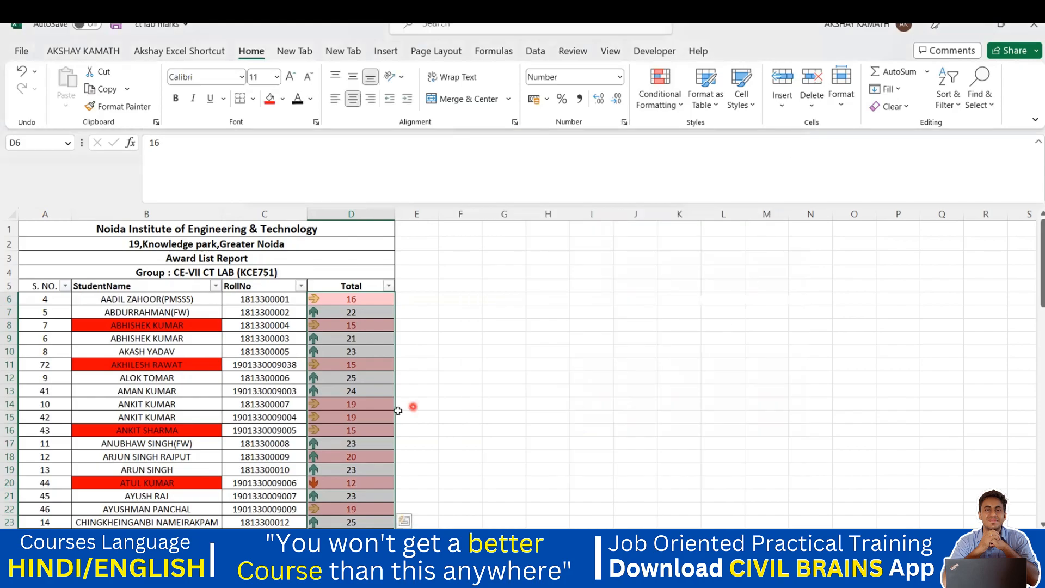
pyautogui.scroll(-2, 371, 367)
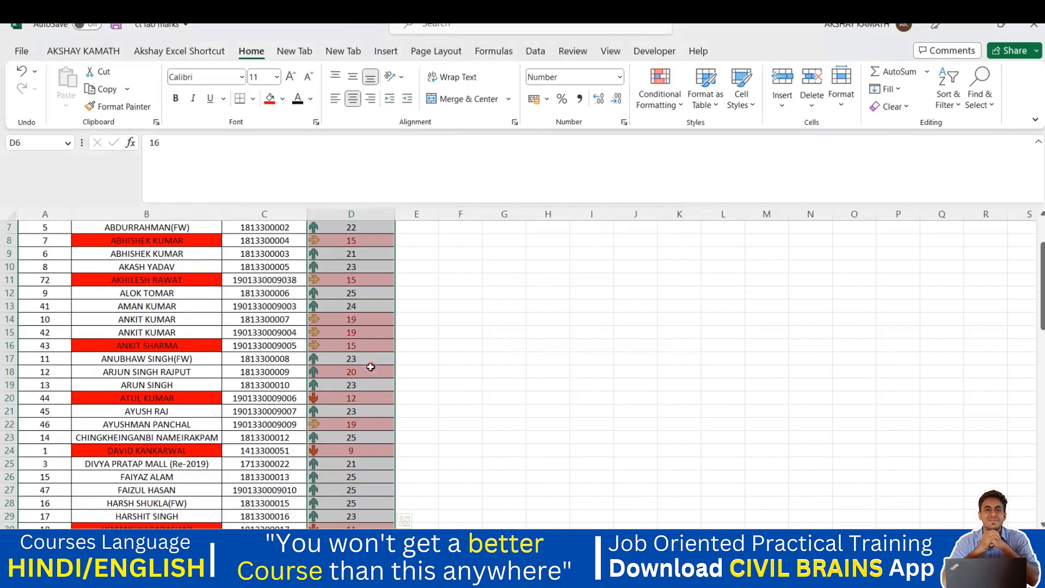
pyautogui.scroll(-11, 371, 367)
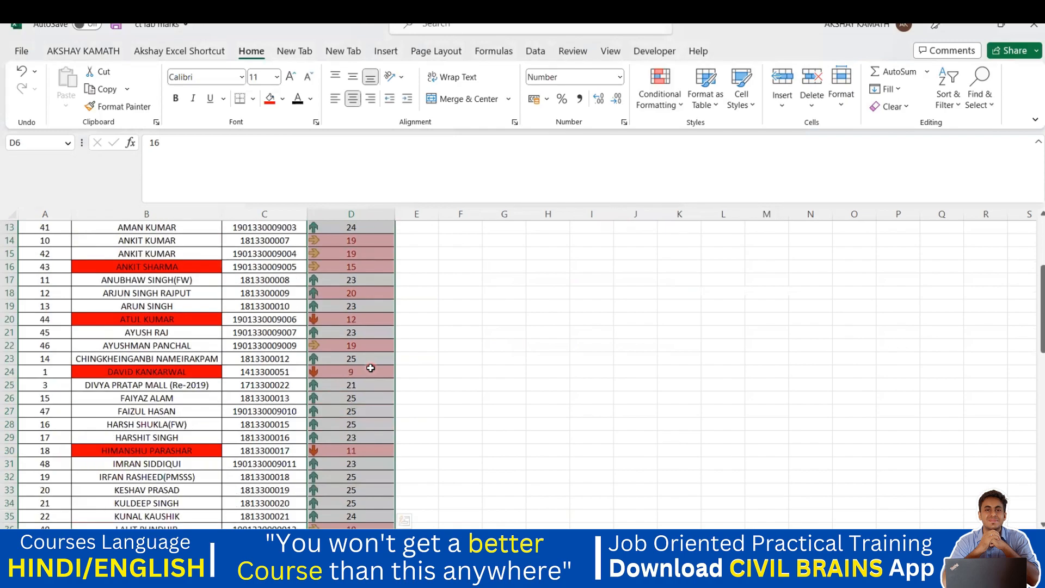
pyautogui.click(453, 397)
pyautogui.scroll(3, 449, 402)
pyautogui.scroll(10, 441, 404)
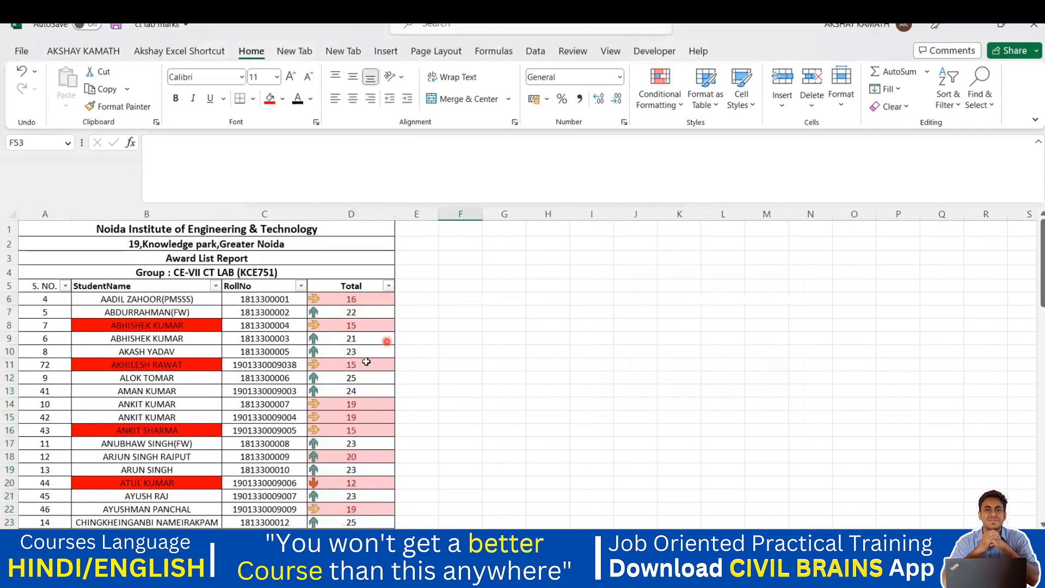
pyautogui.click(659, 98)
pyautogui.moveTo(683, 237)
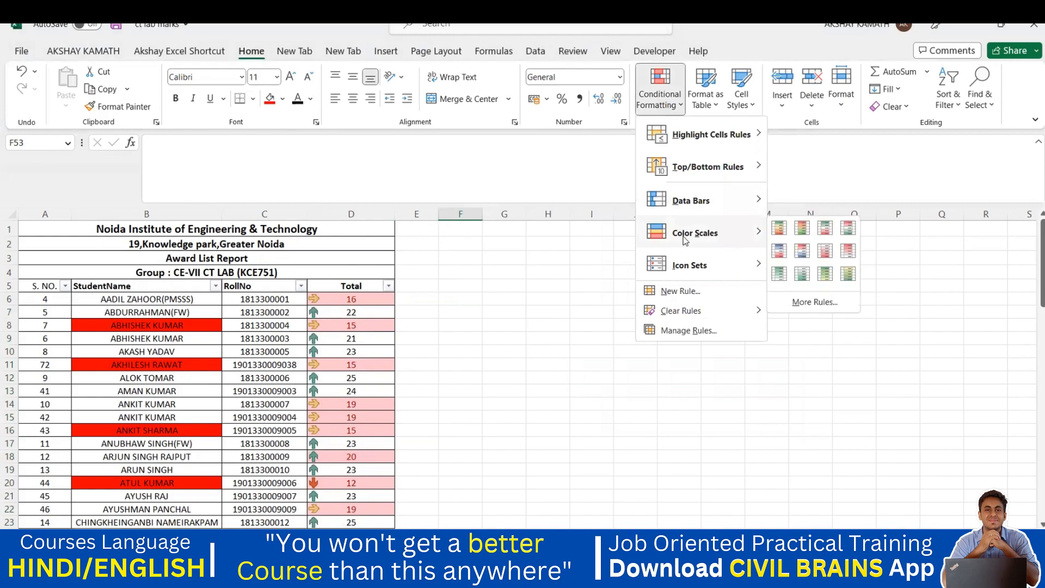
pyautogui.moveTo(689, 264)
pyautogui.moveTo(717, 167)
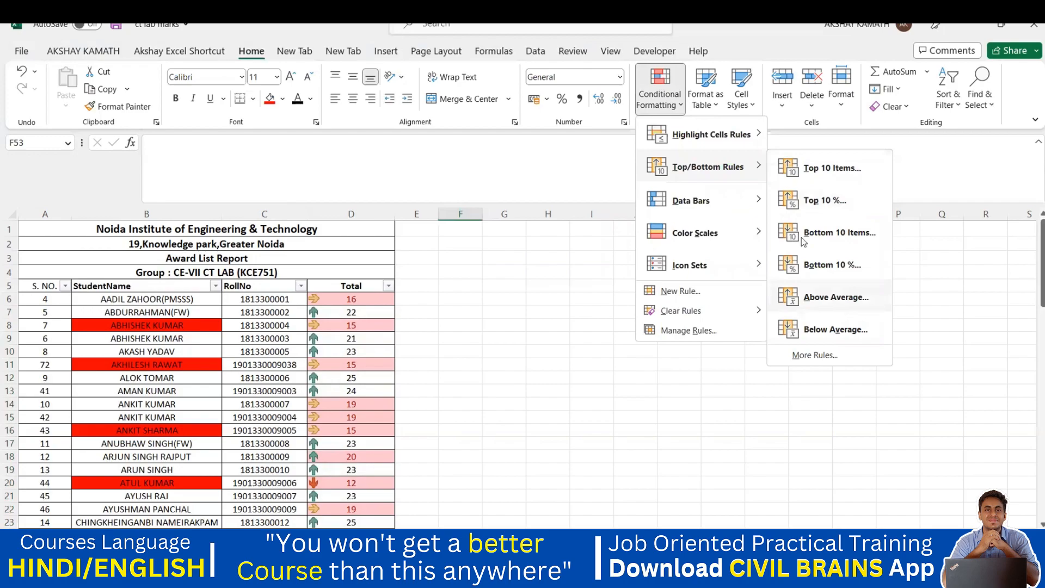
pyautogui.moveTo(708, 134)
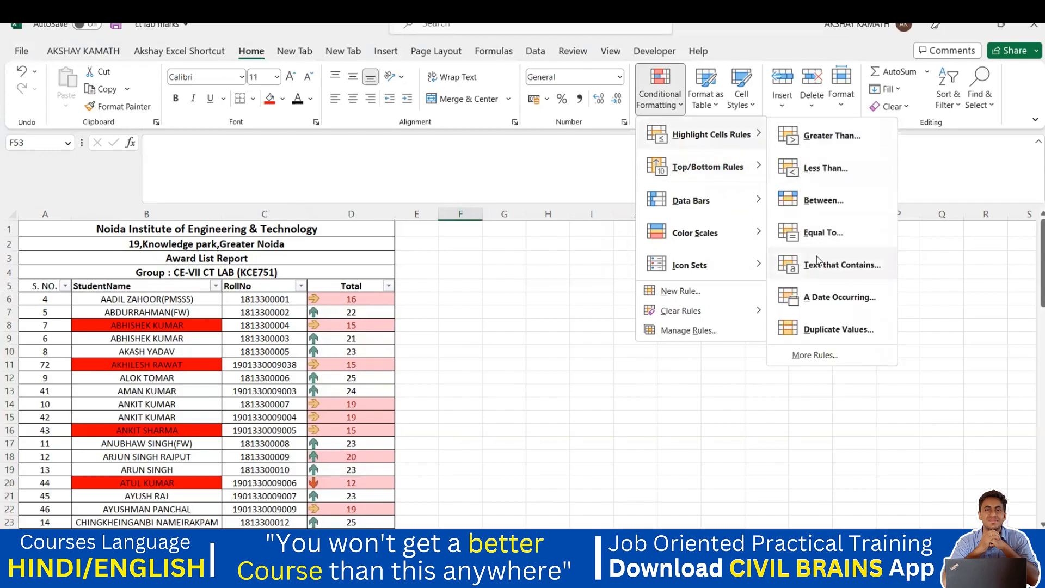
pyautogui.click(504, 373)
pyautogui.scroll(-7, 510, 359)
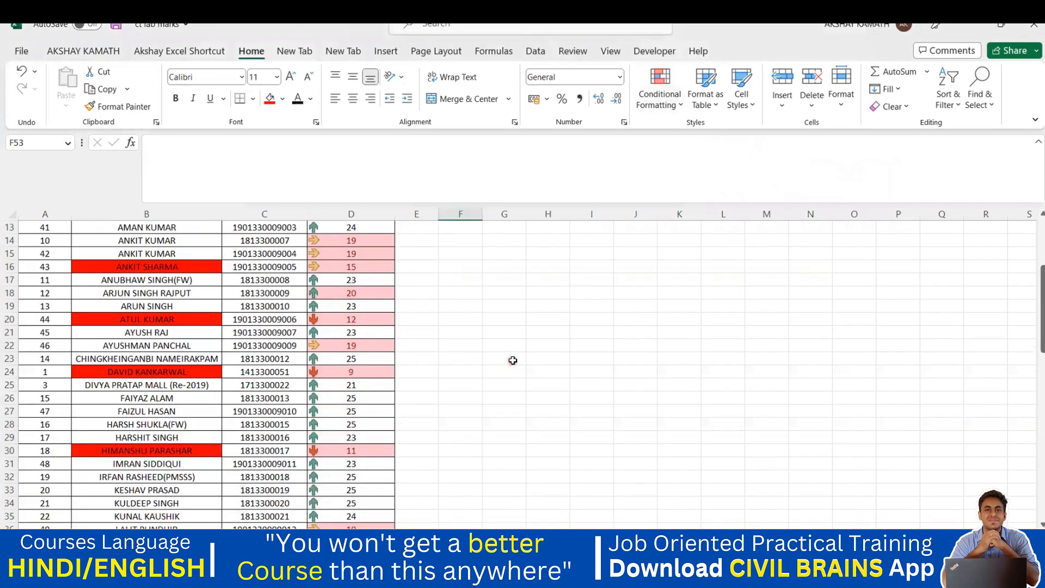
pyautogui.scroll(-7, 512, 360)
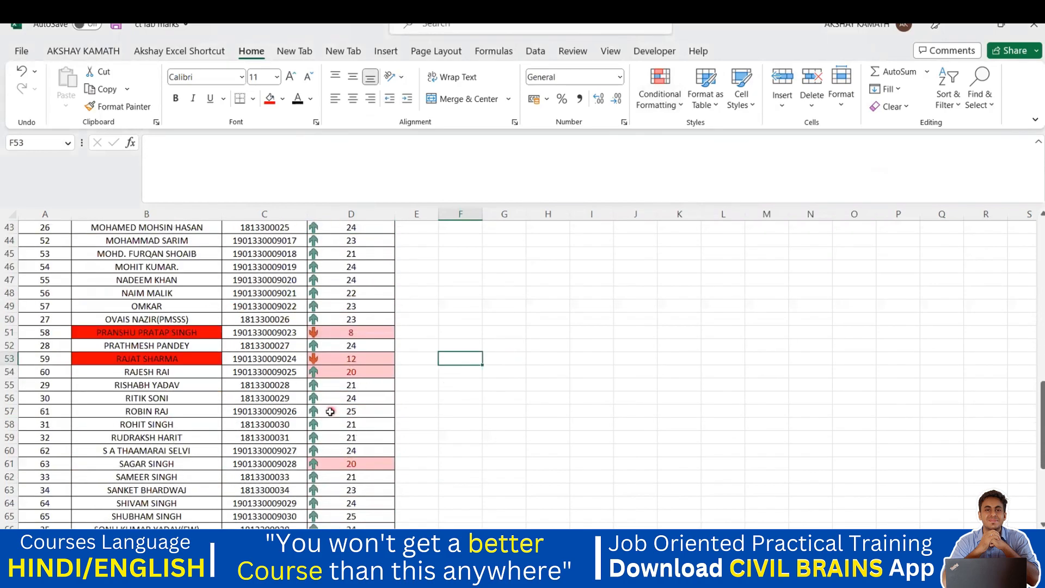
pyautogui.scroll(7, 330, 408)
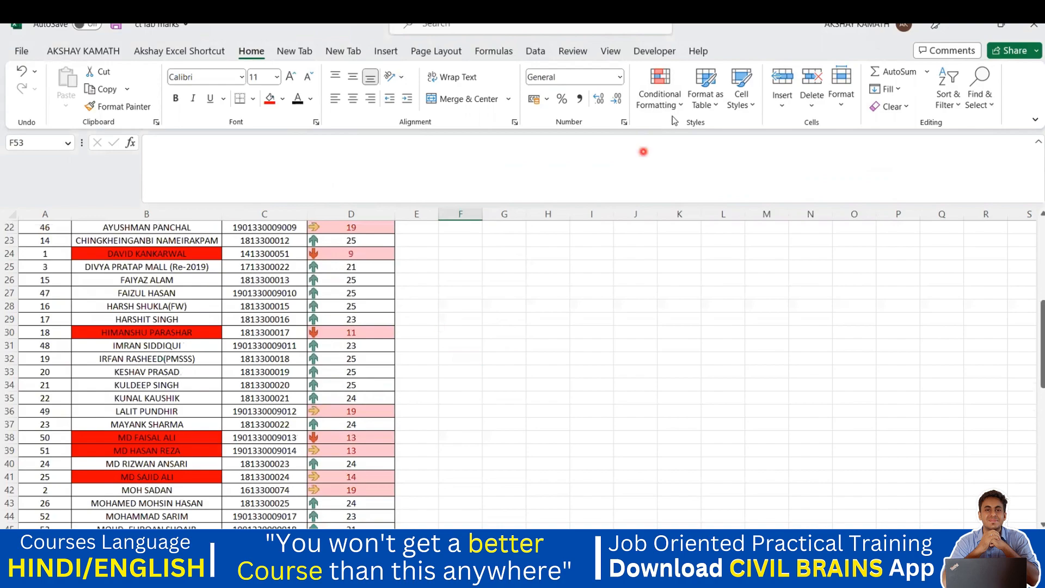